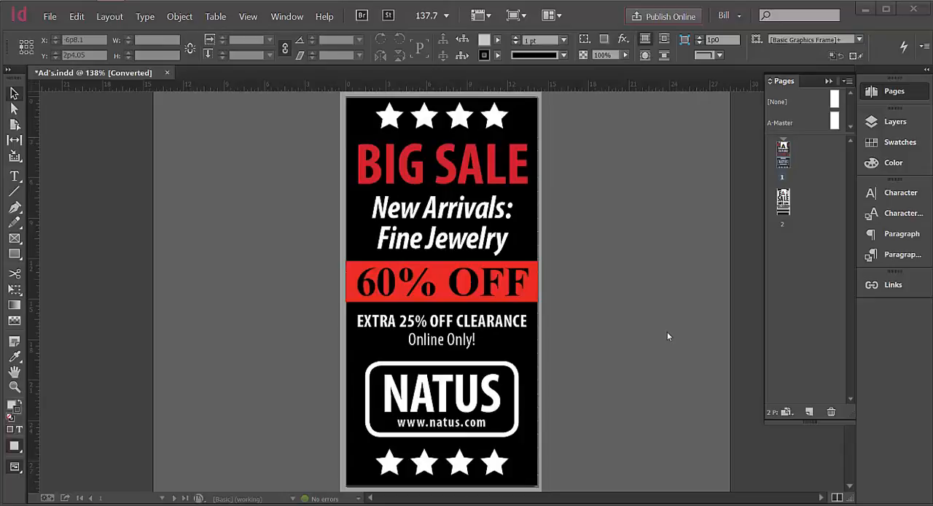
View the second ad on page 2 and return to the ad on page 1.
click(791, 204)
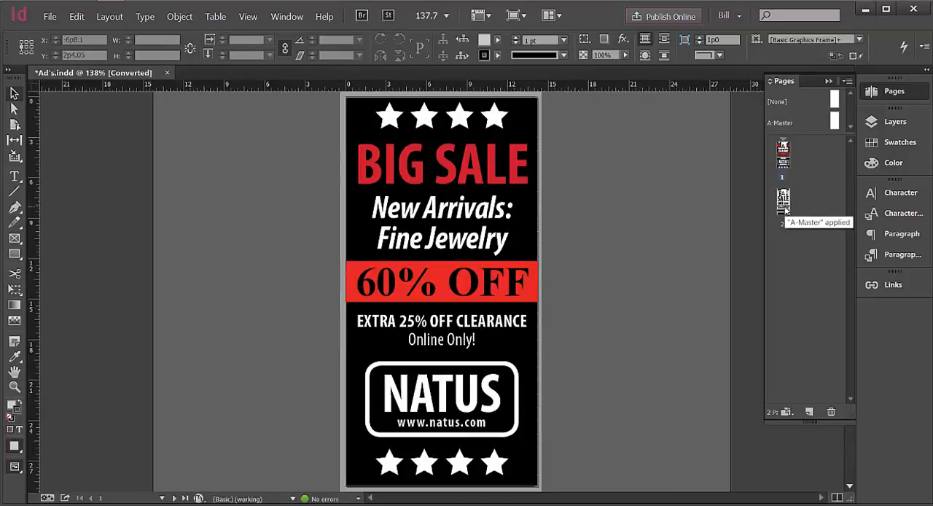
click(787, 210)
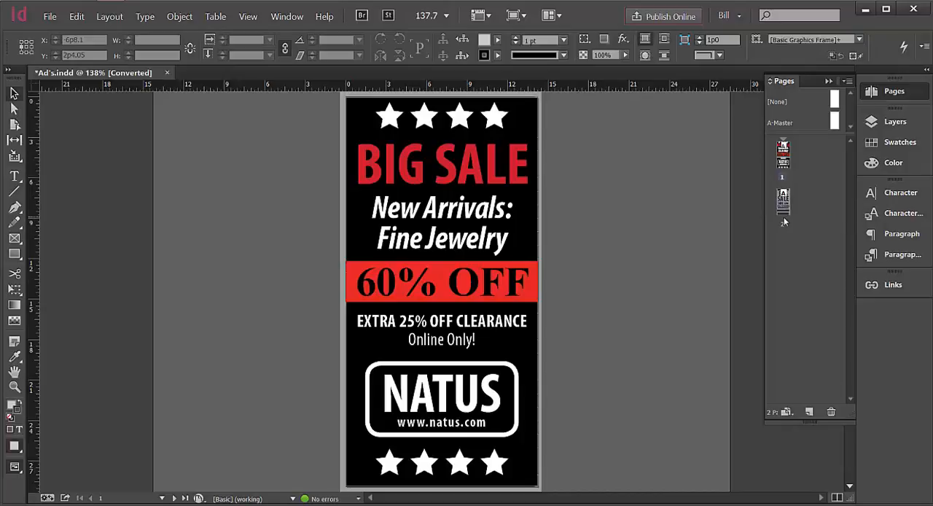
double_click(782, 221)
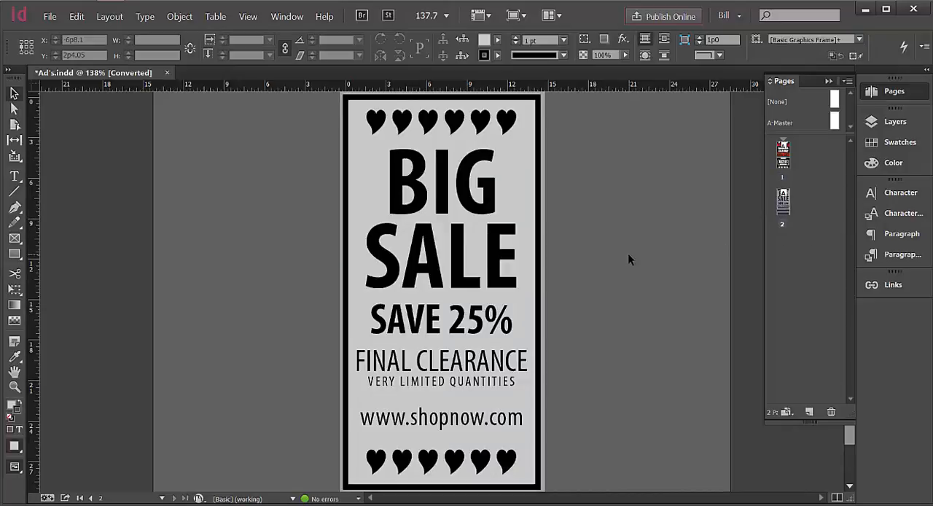
double_click(784, 177)
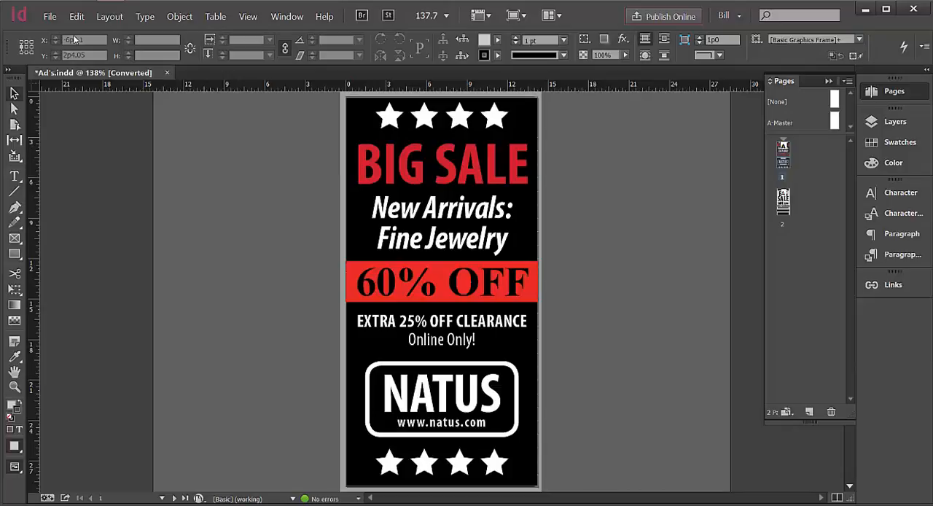
Start a new document and set its number of pages to 2.
mouse_move(505, 2)
click(50, 16)
mouse_move(64, 31)
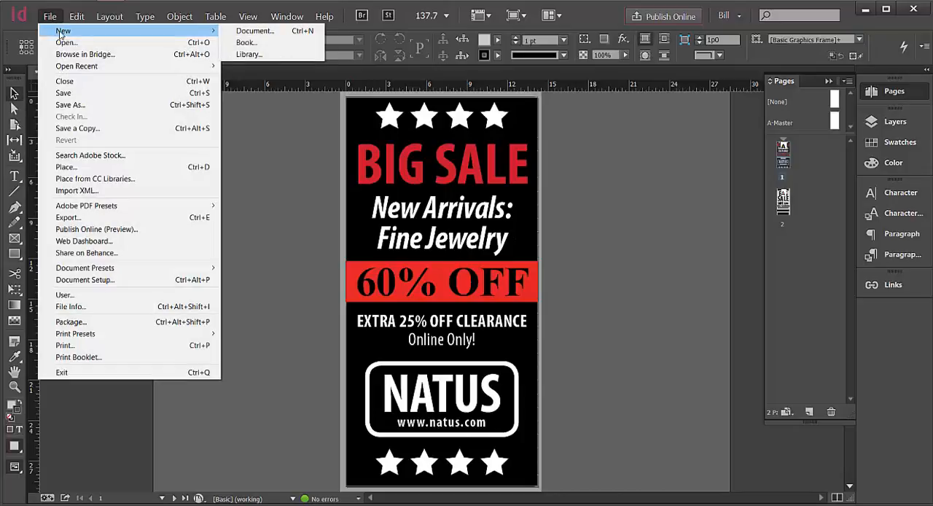
click(253, 31)
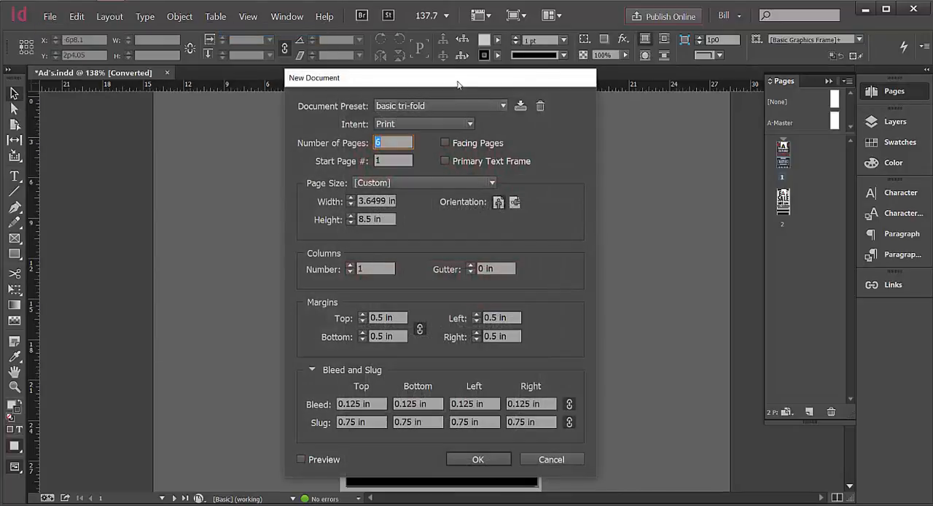
drag(457, 85, 429, 97)
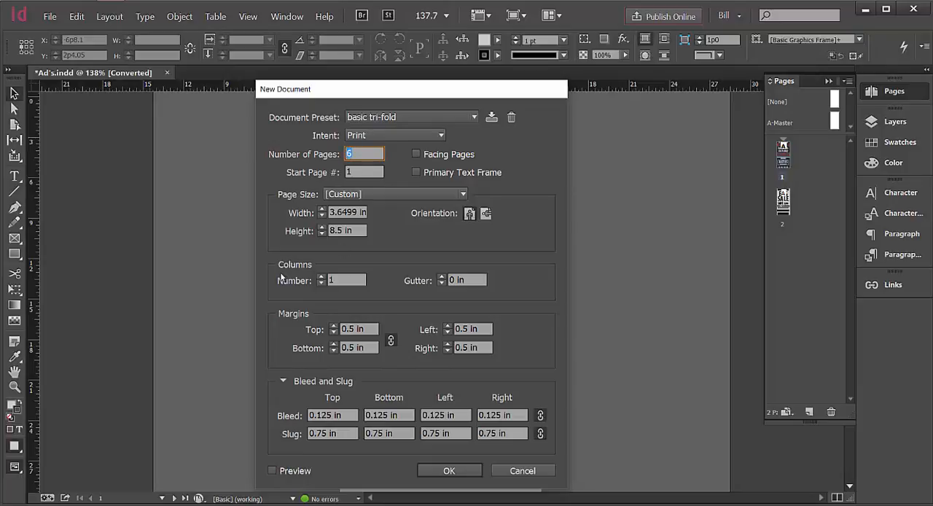
text(2)
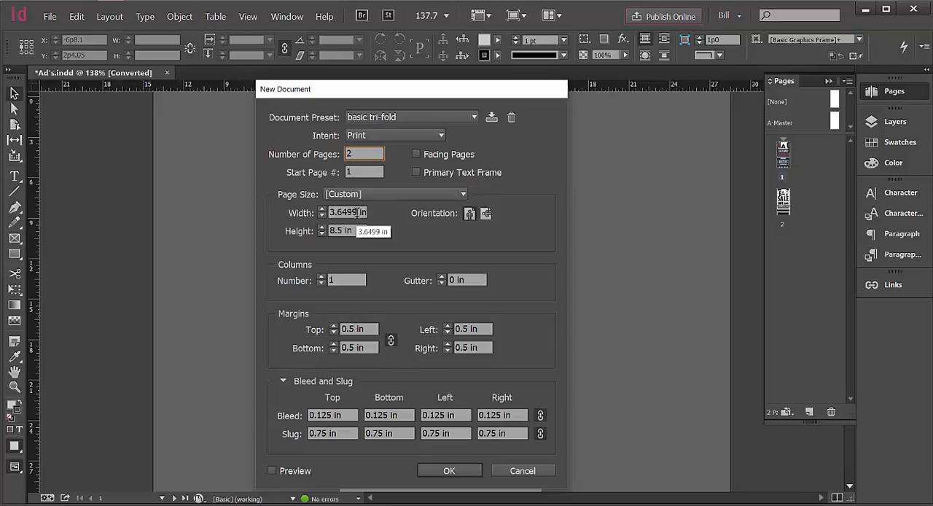
Enter 4.8125 in as the page width and copy that value.
drag(355, 212, 328, 212)
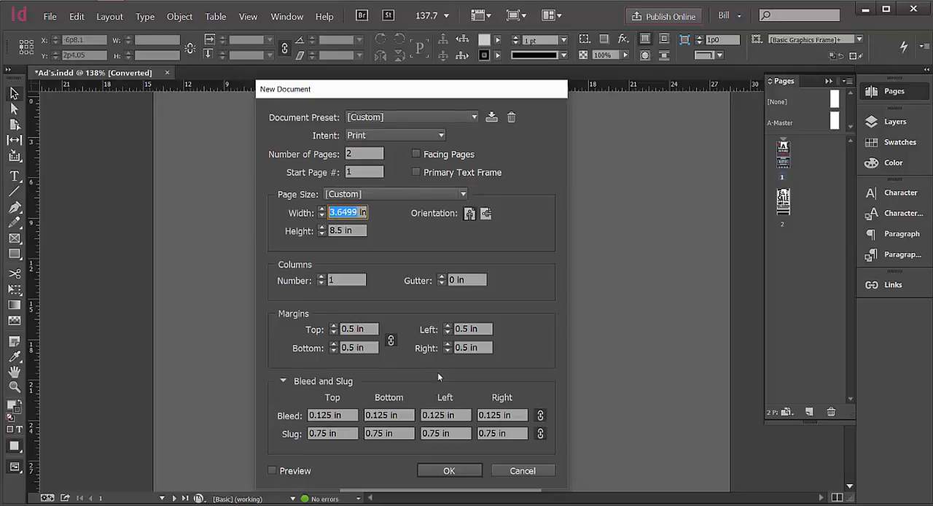
text(4.8125)
double_click(345, 212)
right_click(343, 213)
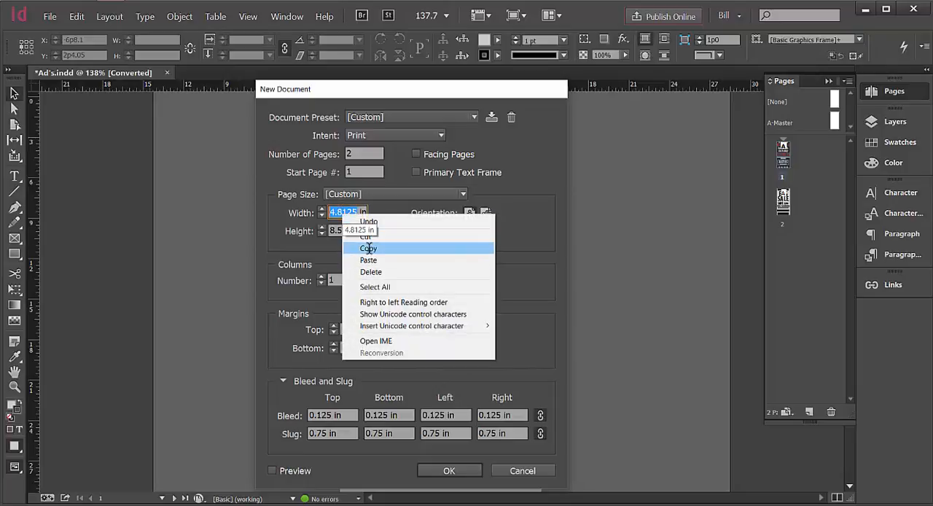
click(369, 249)
Replace the page height with the copied 4.8125 value in inches.
click(334, 231)
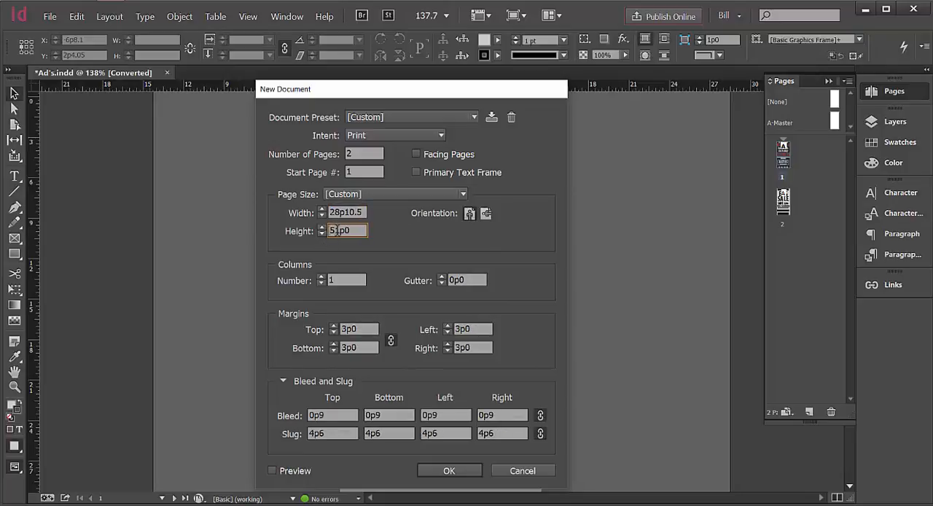
drag(340, 230, 299, 240)
key(ctrl+v)
text(in)
Set the page width to 2.375 in.
double_click(364, 212)
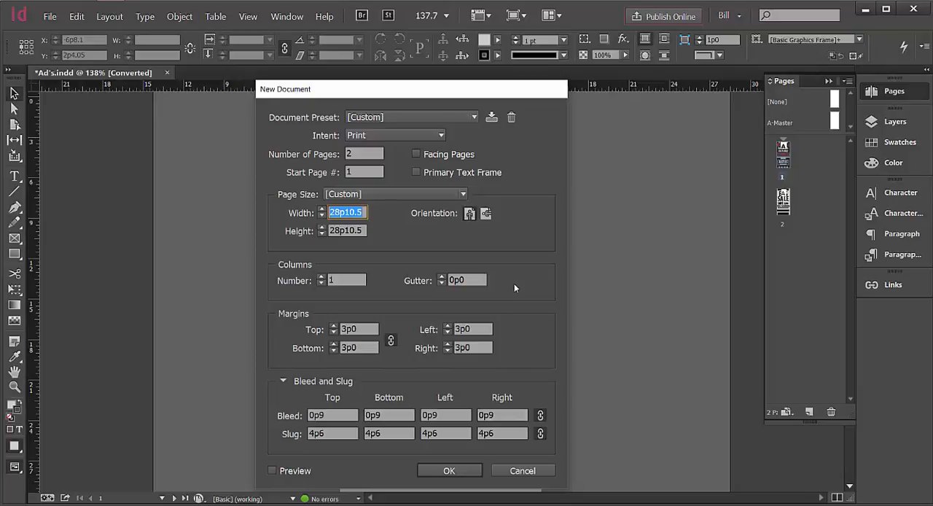
text(2.375in)
click(363, 231)
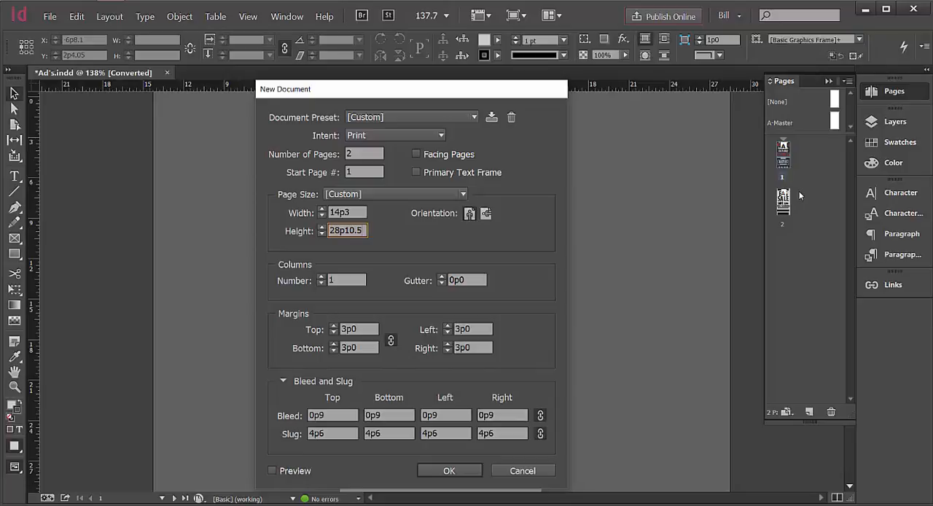
Link the margin settings and set all four margins to 0.125 in.
click(392, 342)
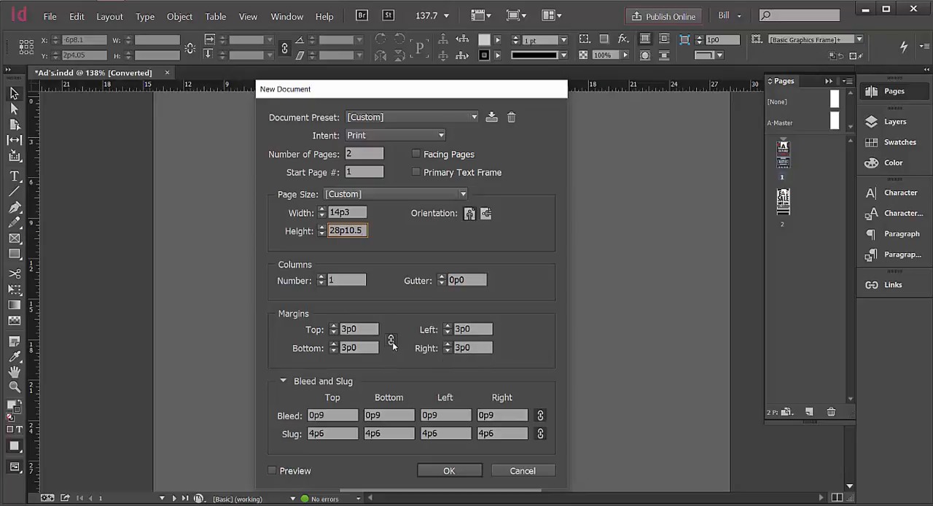
click(392, 342)
click(392, 342)
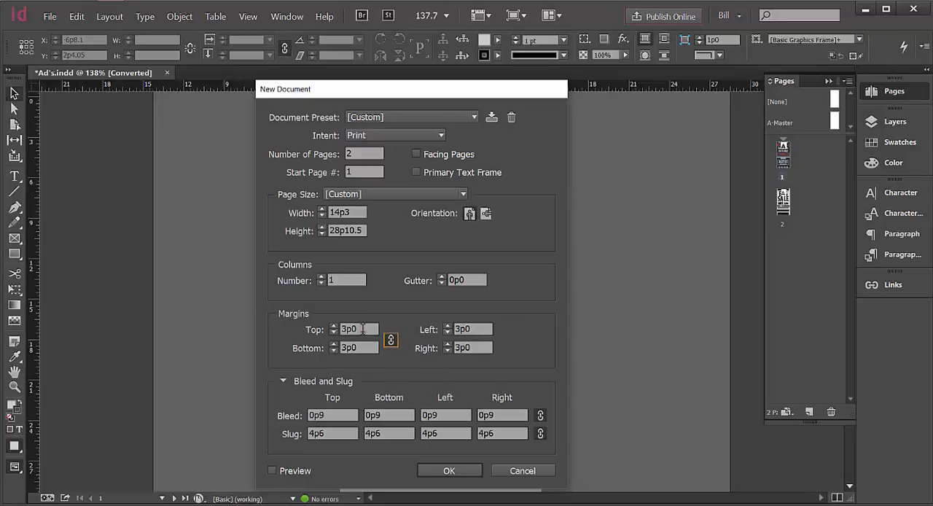
drag(363, 329, 325, 355)
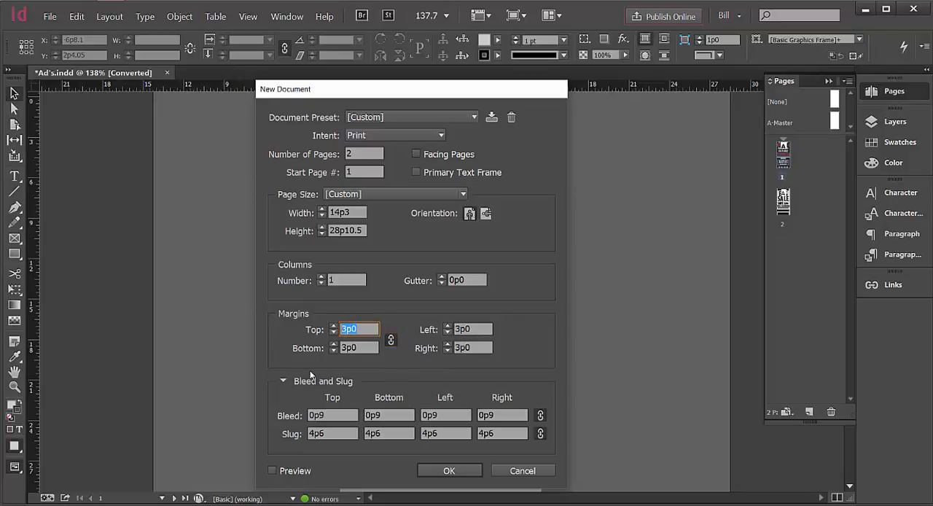
text(.125in)
click(368, 350)
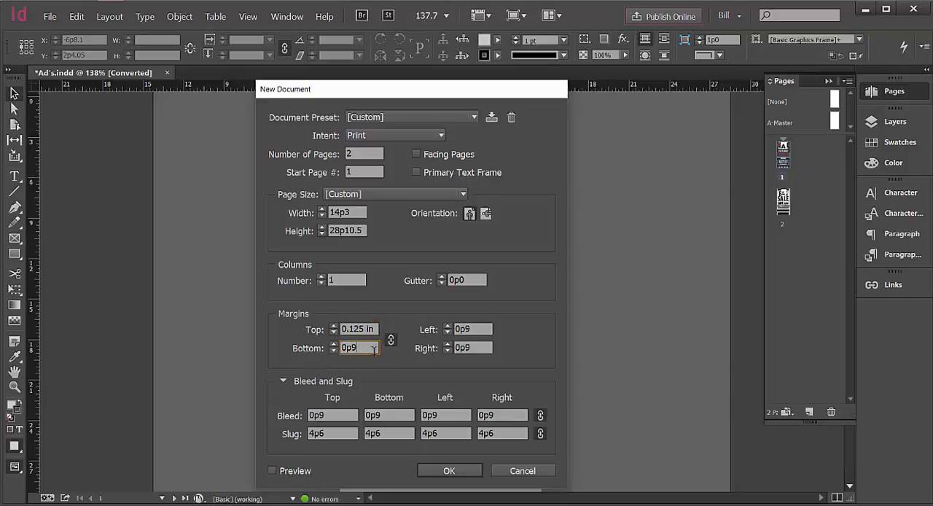
Set the bleed and the slug to 0 on all sides.
double_click(328, 415)
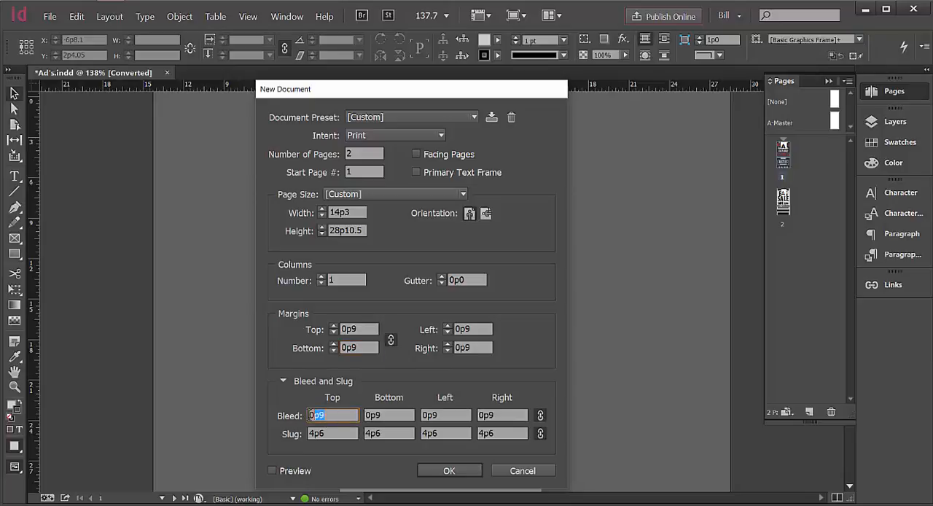
text(0)
double_click(327, 433)
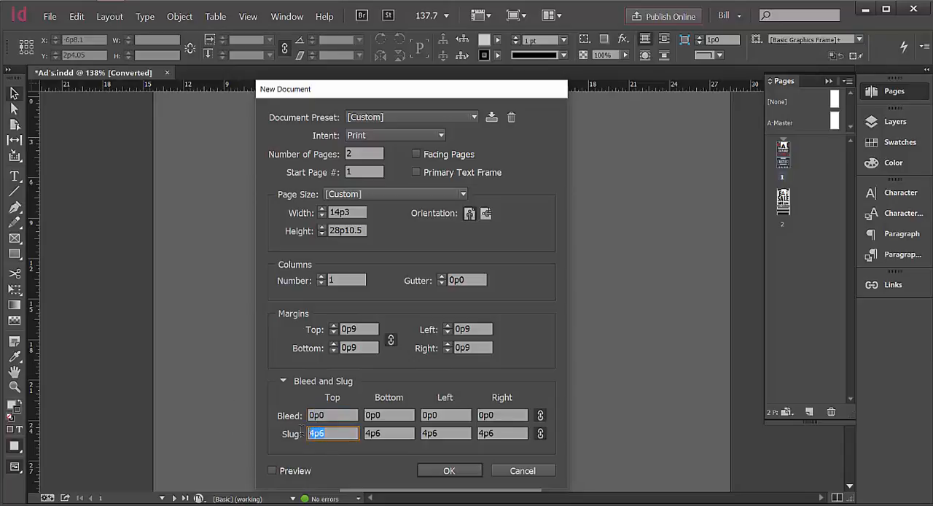
text(0)
click(353, 414)
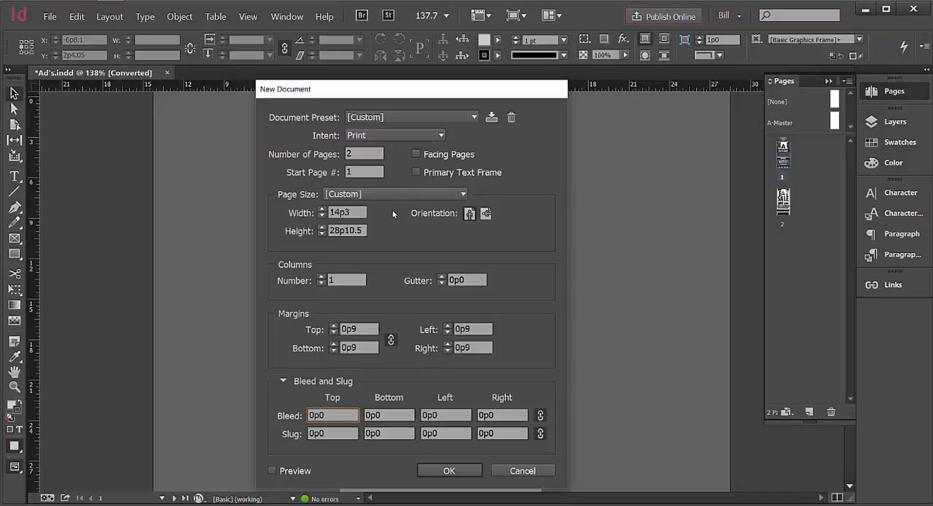
Re-enter the page height as 4.8125 in.
click(339, 229)
double_click(350, 231)
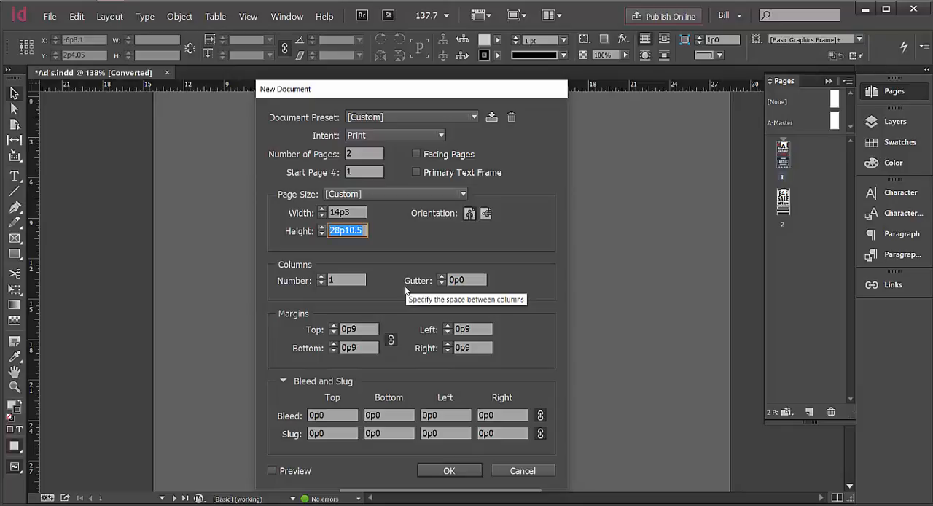
text(2.)
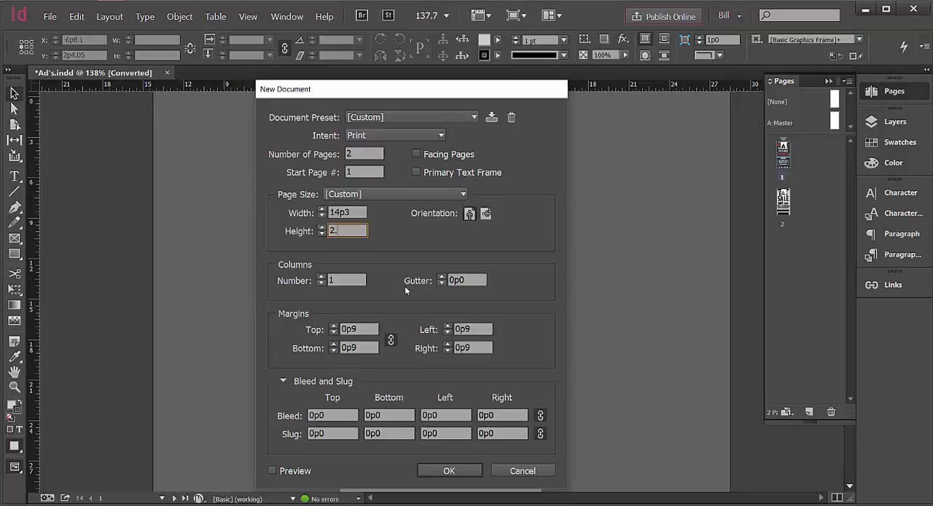
key(BackSpace)
text(4.8125in)
key(Home)
key(Delete)
click(355, 211)
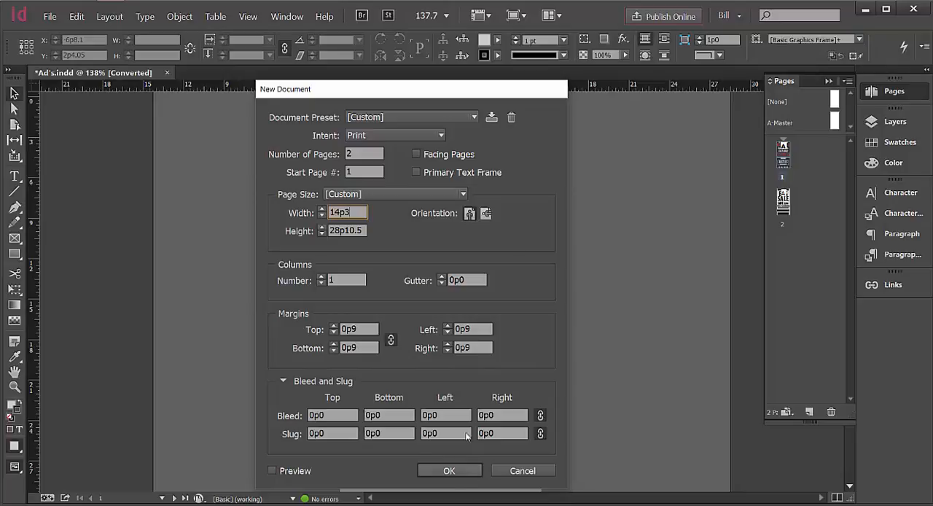
Save the settings as a document preset named ad_1-6_vert and create the document.
click(491, 117)
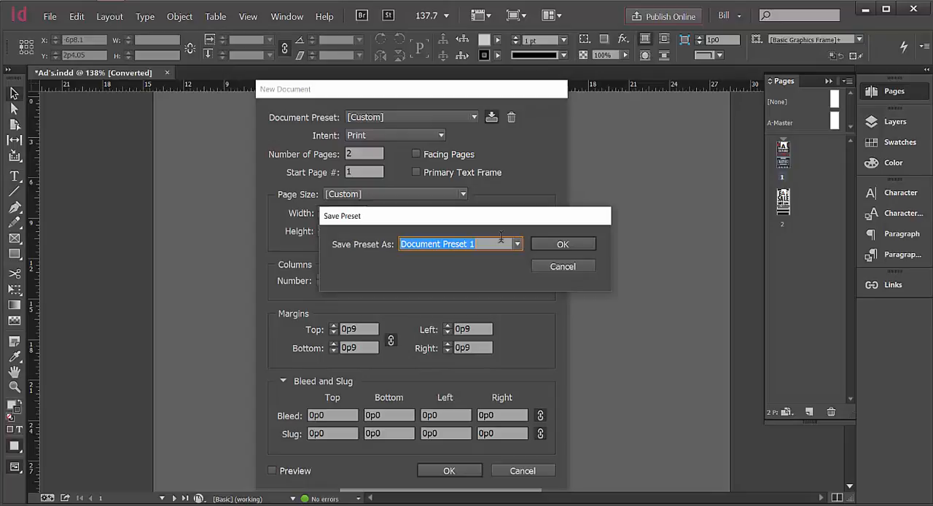
text(ad_)
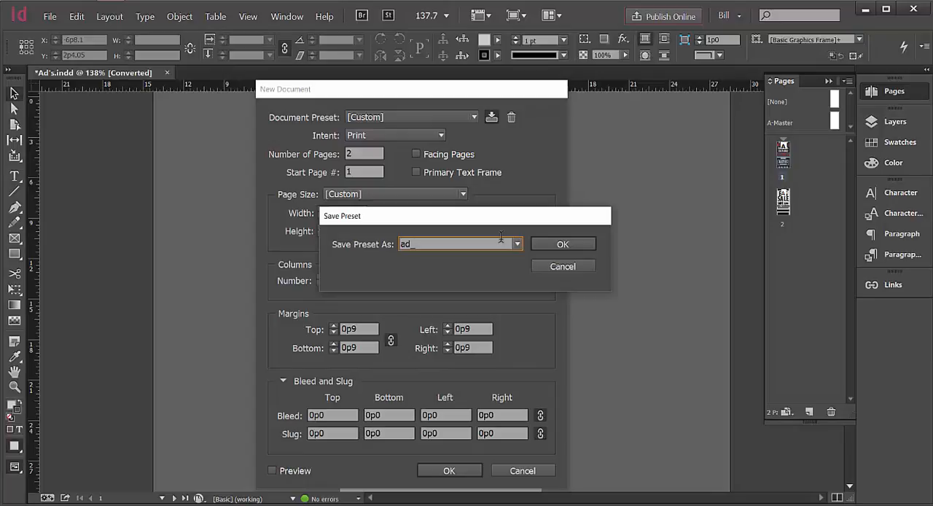
text(1-6_vert)
click(547, 245)
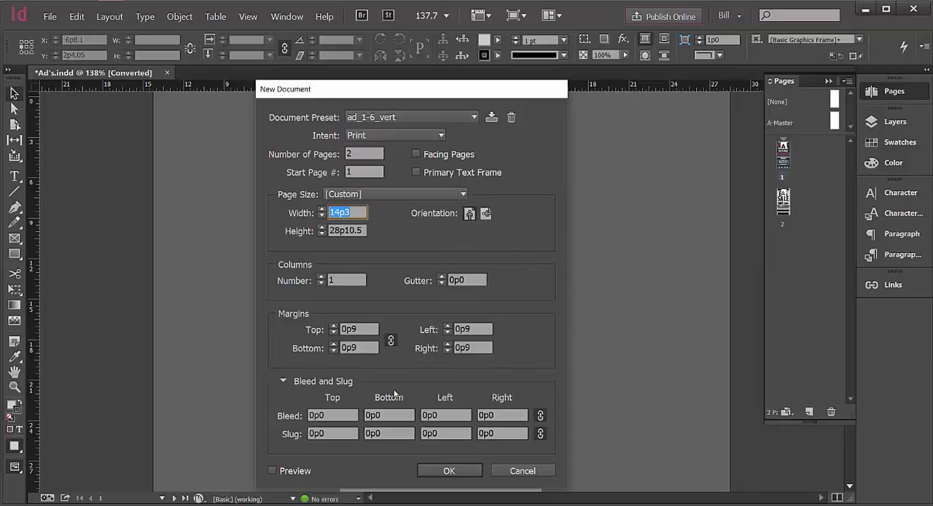
click(429, 471)
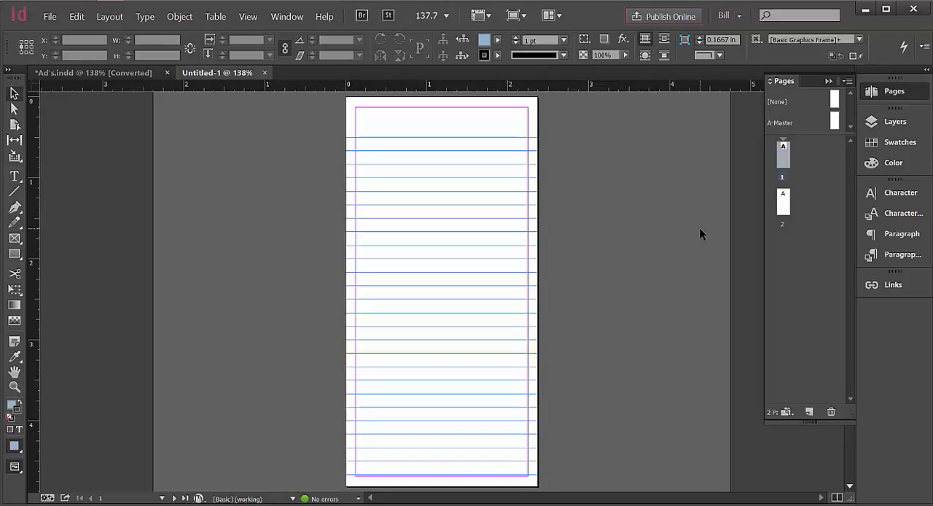
Add two new layers above Layer 1.
click(878, 121)
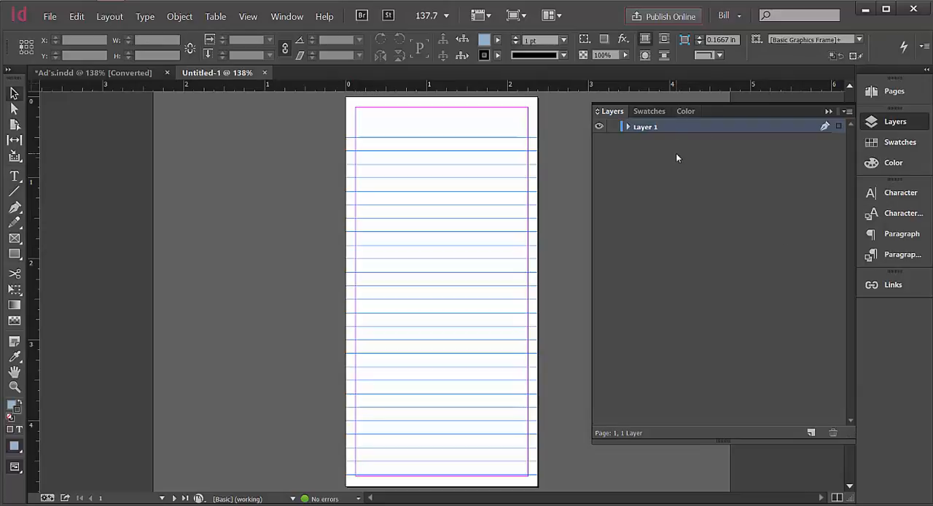
click(813, 432)
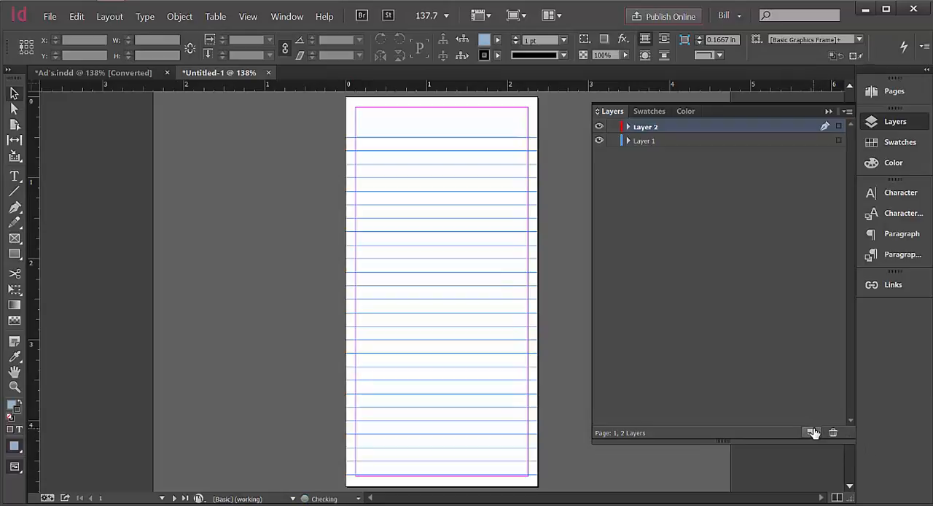
click(813, 433)
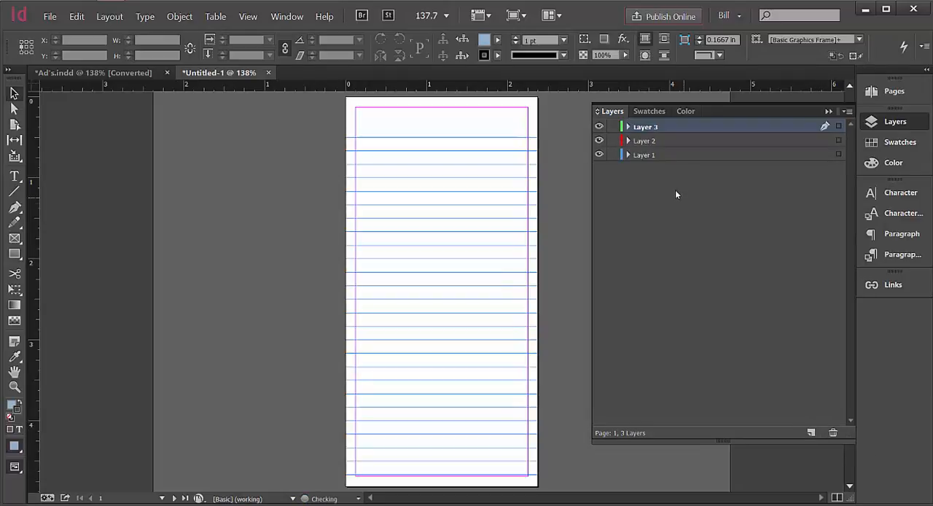
Rename Layer 1 as trace.
double_click(645, 155)
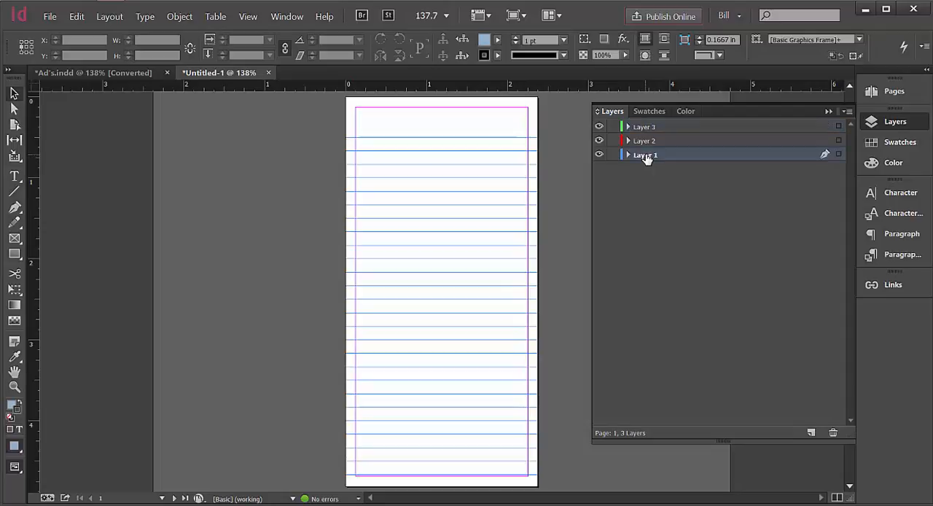
drag(469, 188, 459, 183)
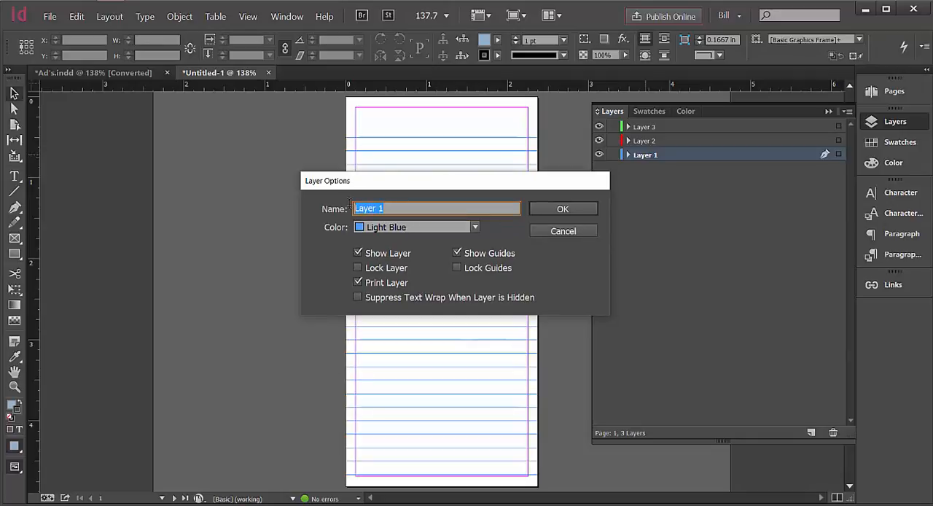
text(trac)
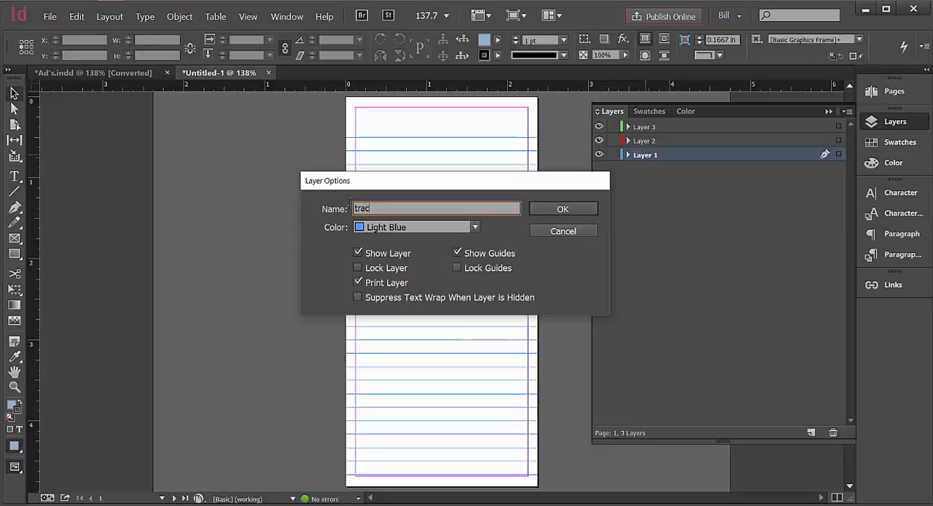
text(e)
click(555, 209)
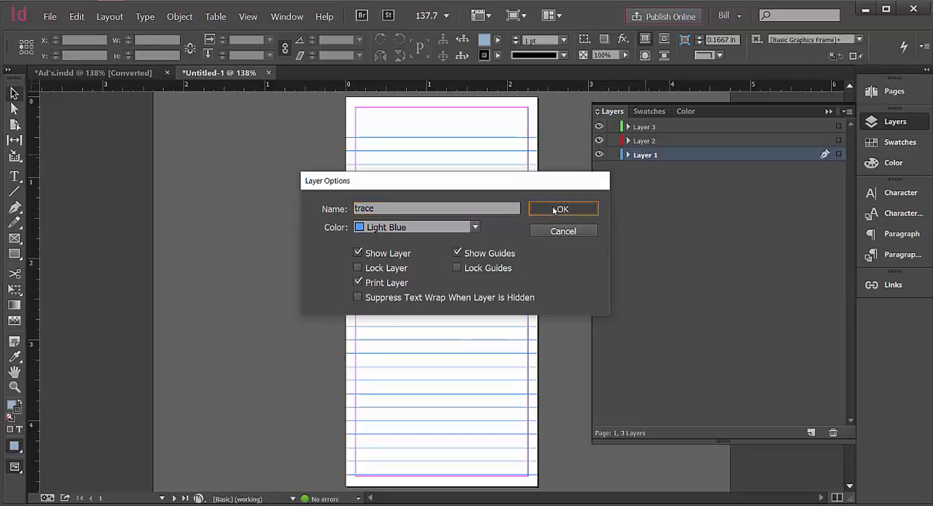
Rename Layer 2 as background.
double_click(639, 142)
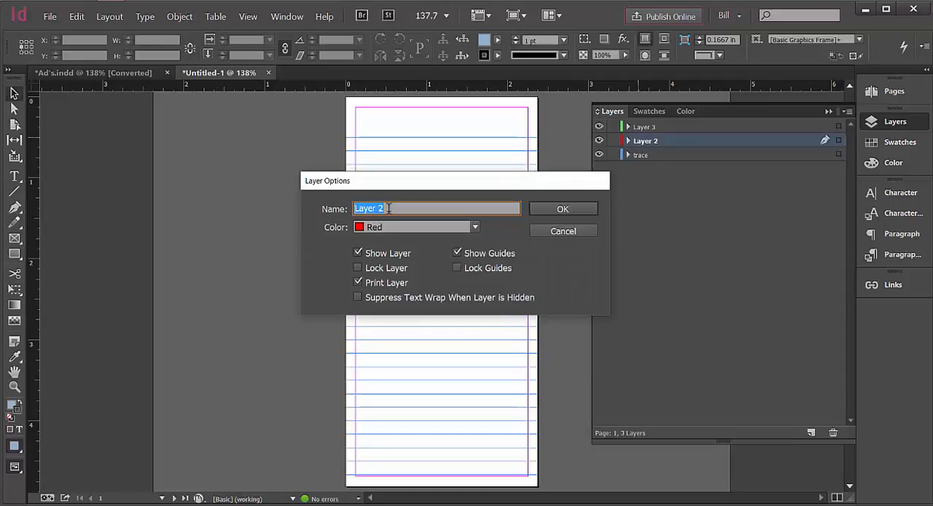
text(backgroun)
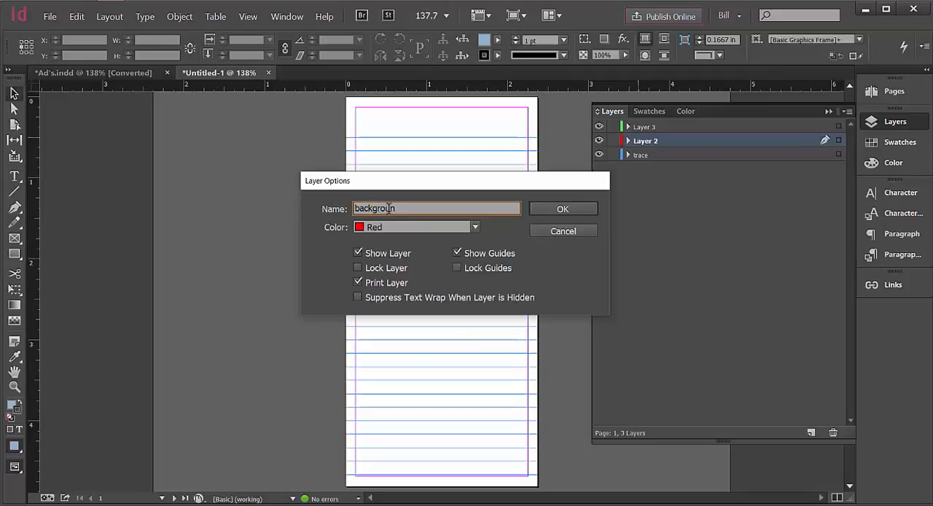
text(d)
click(539, 210)
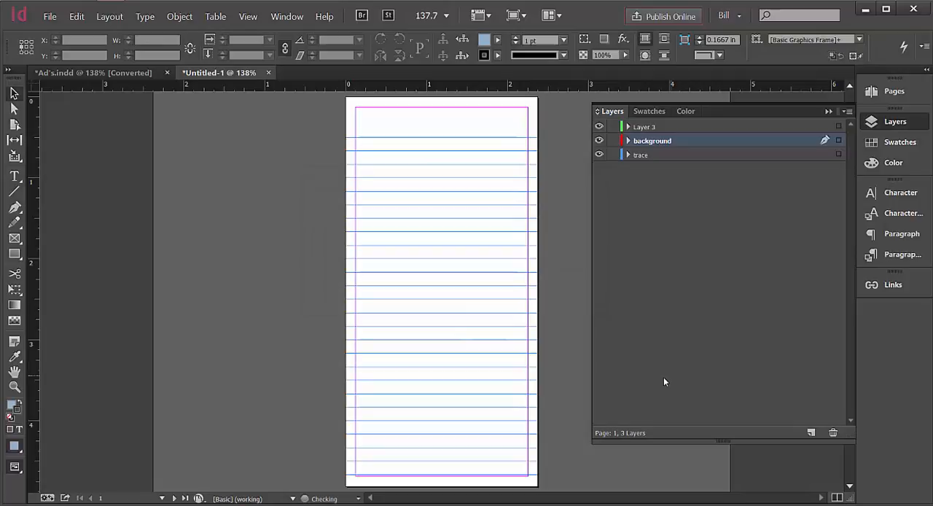
Rename Layer 3 as elements and make the trace layer active.
double_click(646, 127)
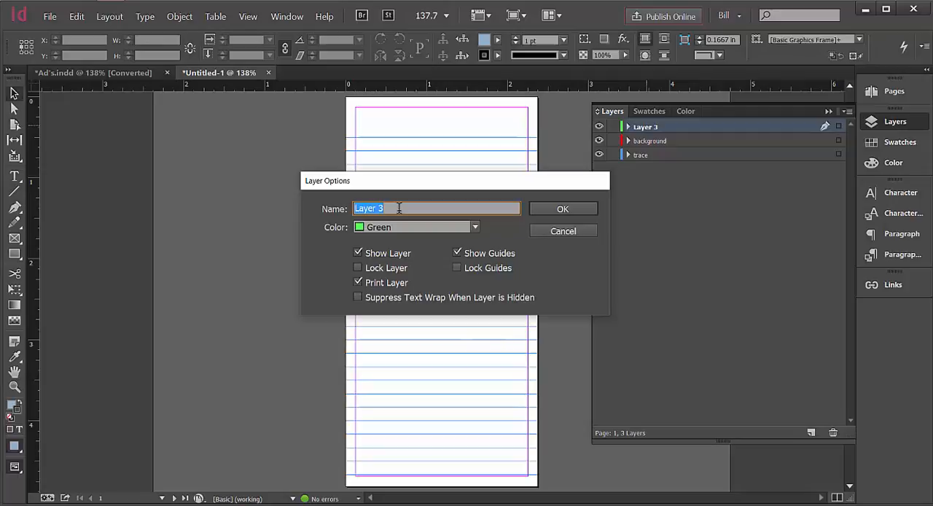
text(elements)
click(536, 210)
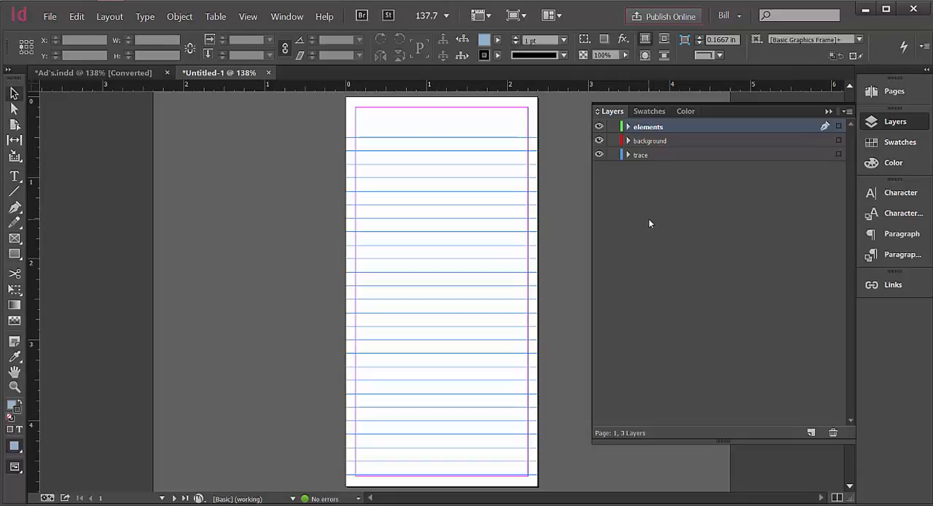
click(686, 156)
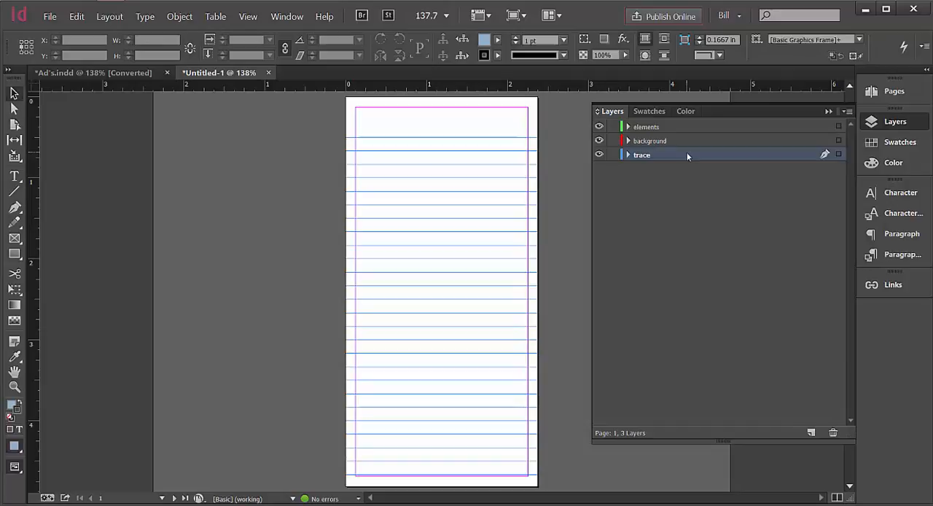
Switch to File Explorer and look through the Assessment 1 folder inside Week 1 of MOD 8 DES-105 for the ad images.
click(181, 16)
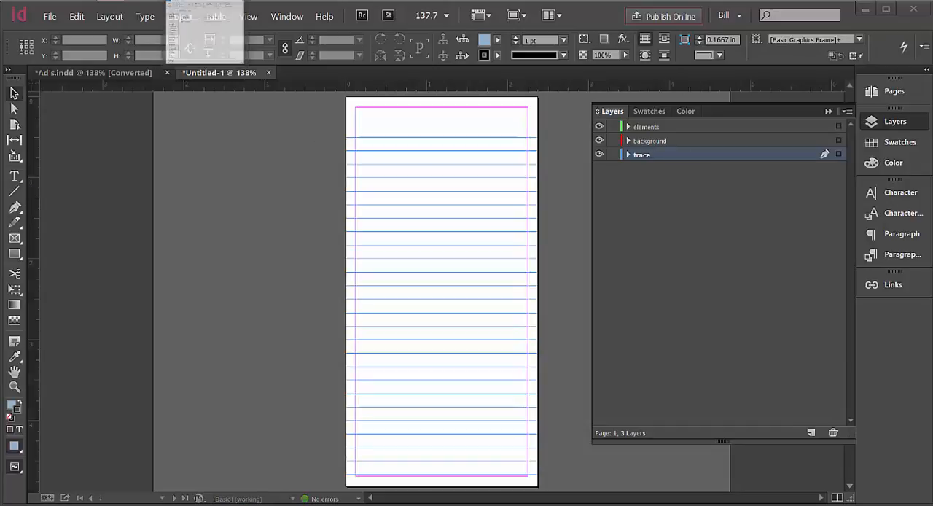
click(207, 33)
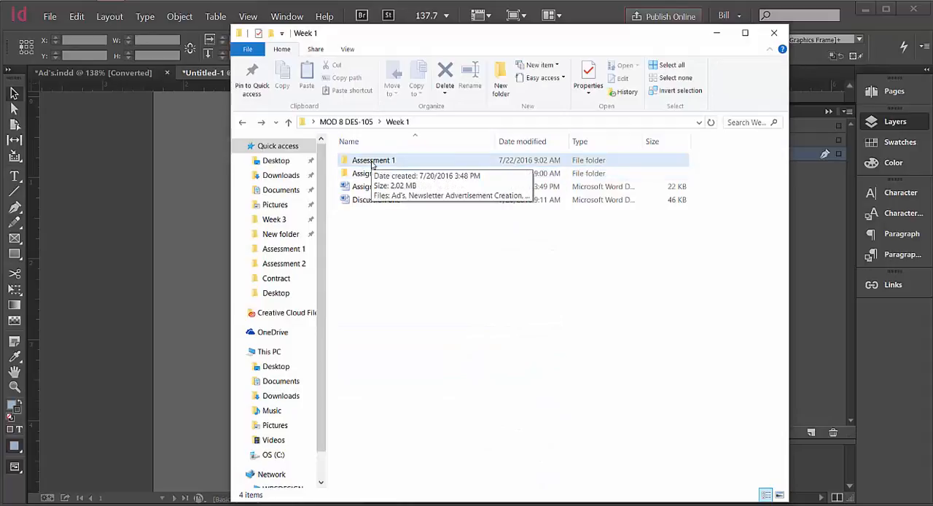
click(347, 124)
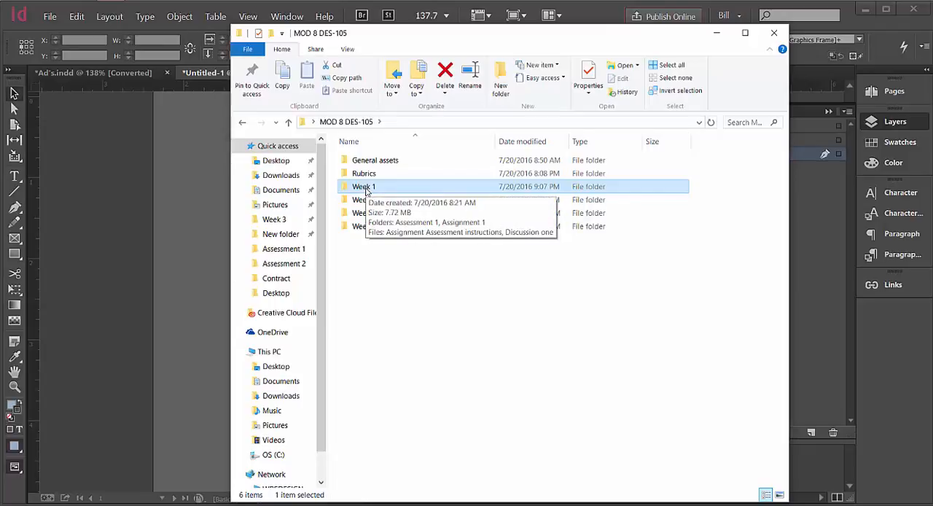
double_click(366, 188)
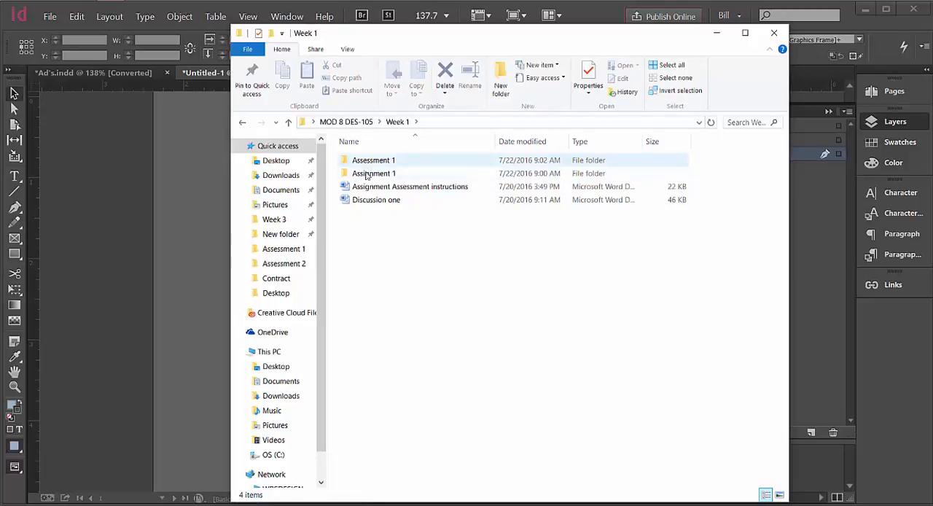
mouse_move(378, 180)
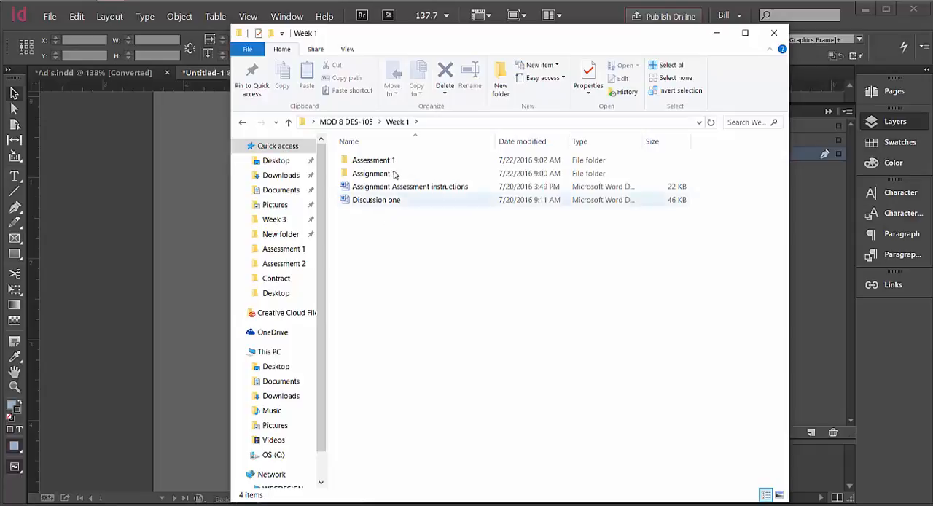
double_click(372, 159)
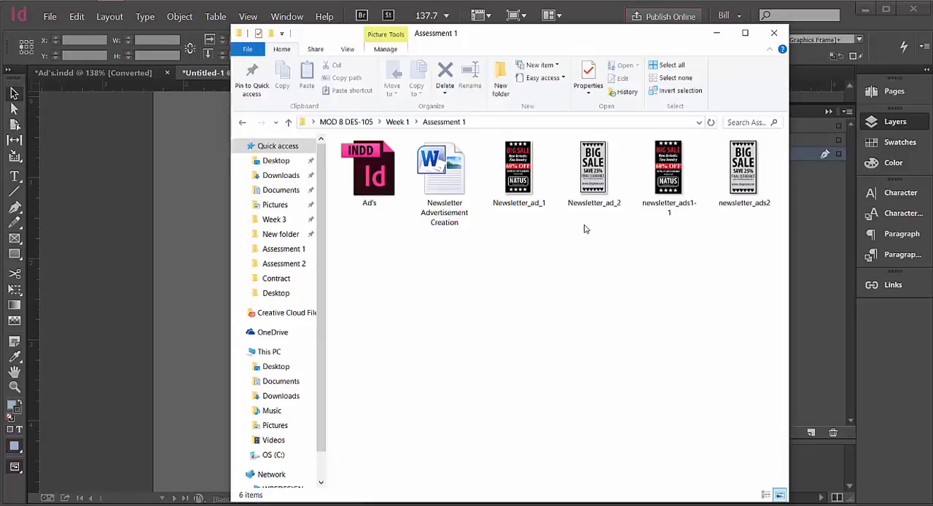
click(716, 32)
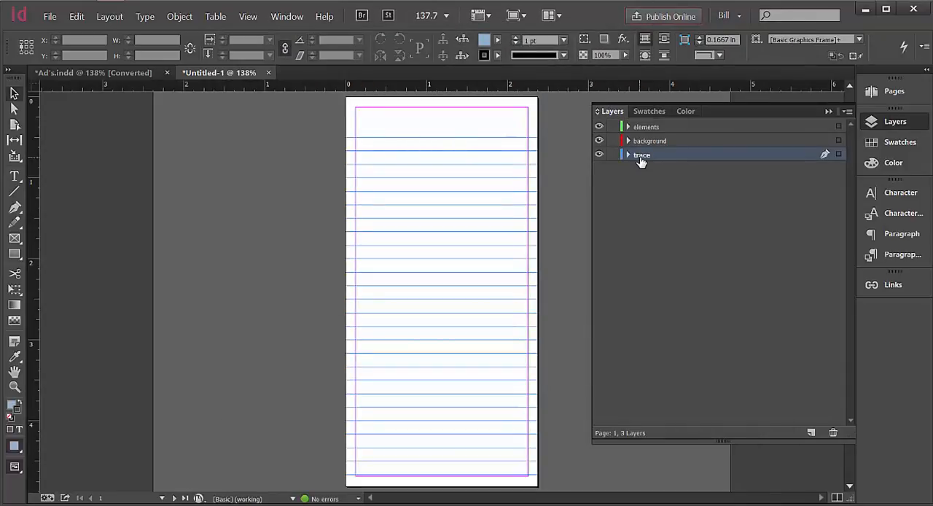
Show the document's pages, view page 2 and return to page 1.
click(897, 94)
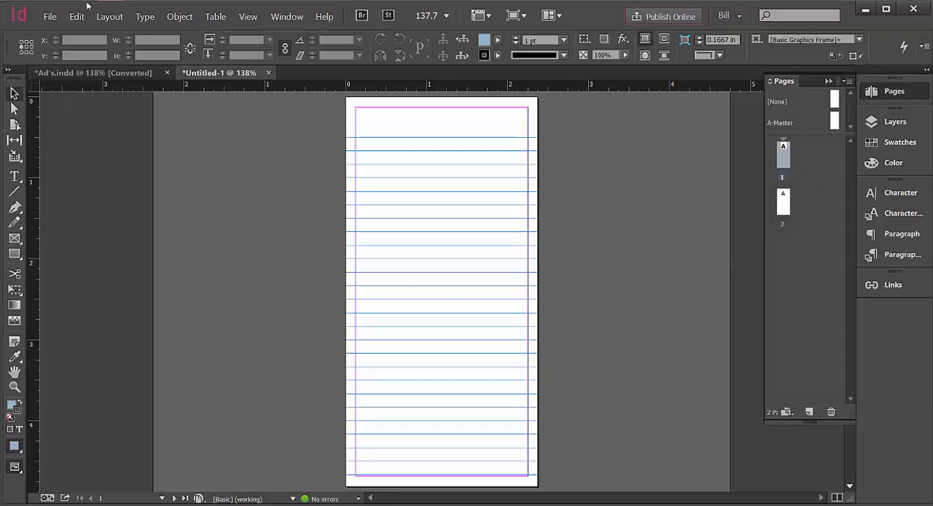
click(51, 16)
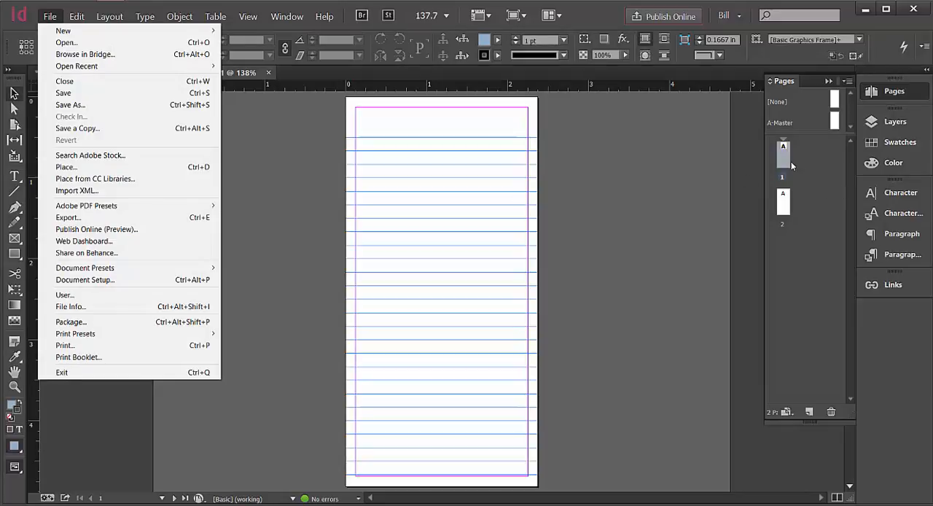
double_click(785, 206)
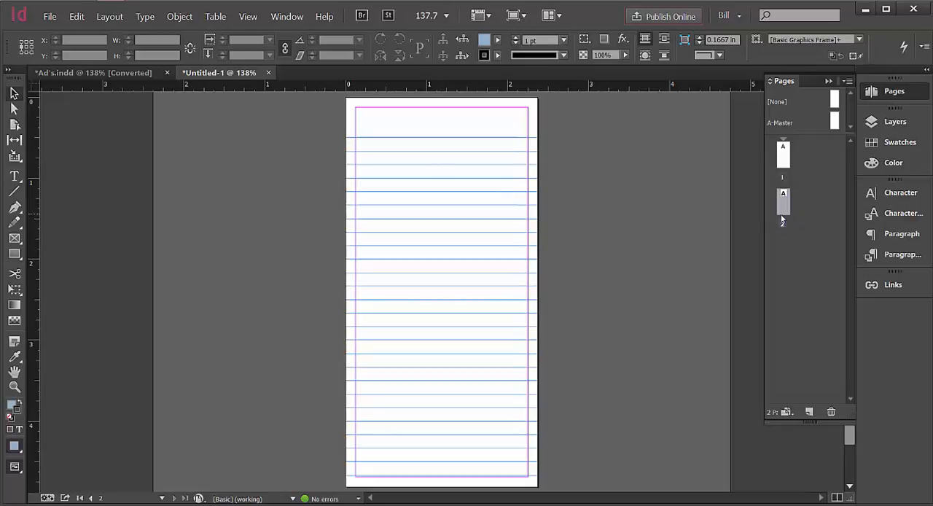
double_click(782, 165)
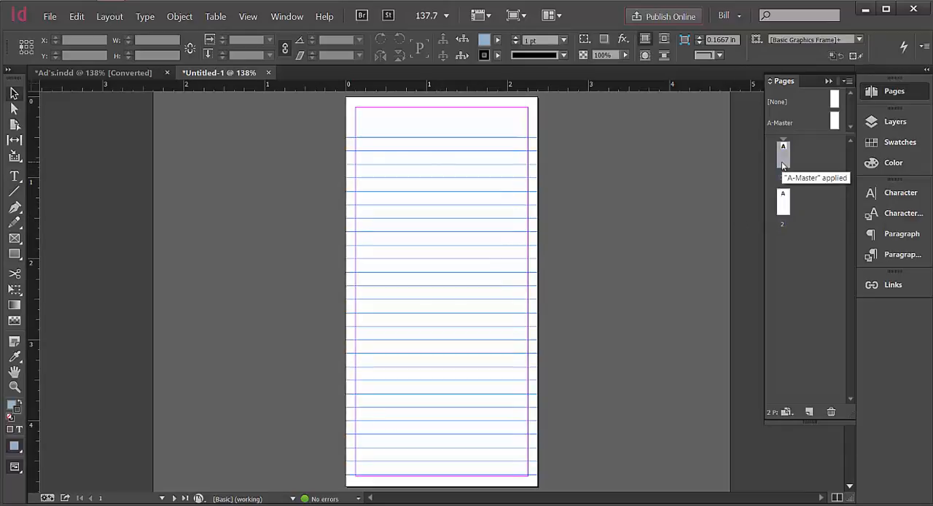
Start placing a file and browse from the Desktop to MOD 8 DES-105, Week 1, Assessment 1.
click(45, 16)
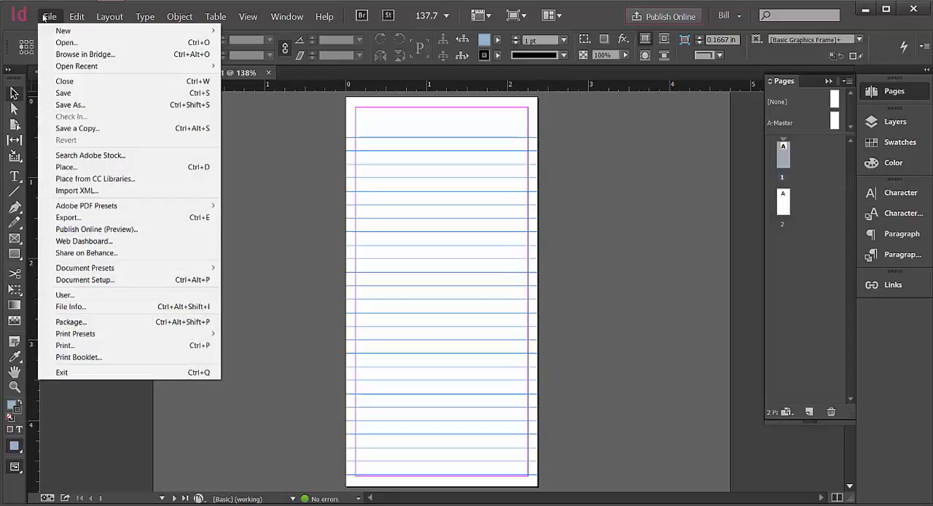
click(97, 169)
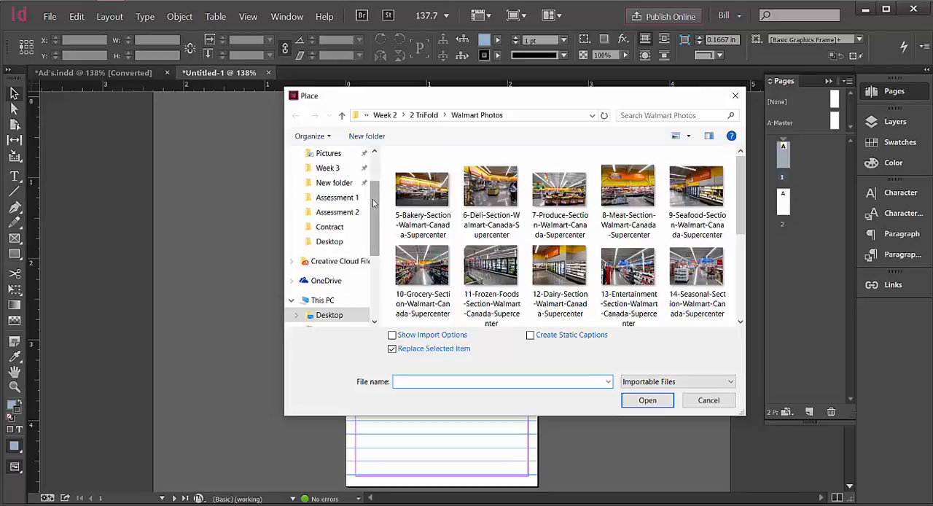
scroll(342, 182, up, 2)
click(330, 173)
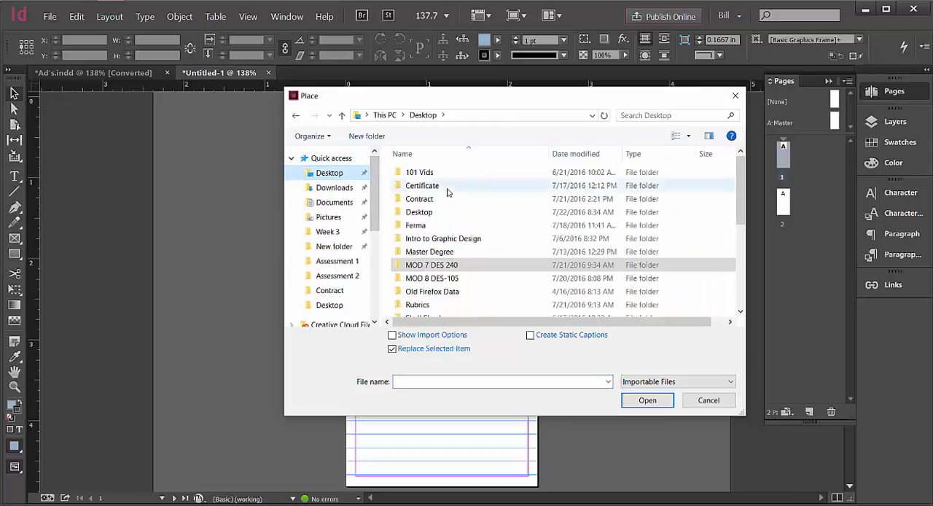
click(440, 283)
double_click(440, 284)
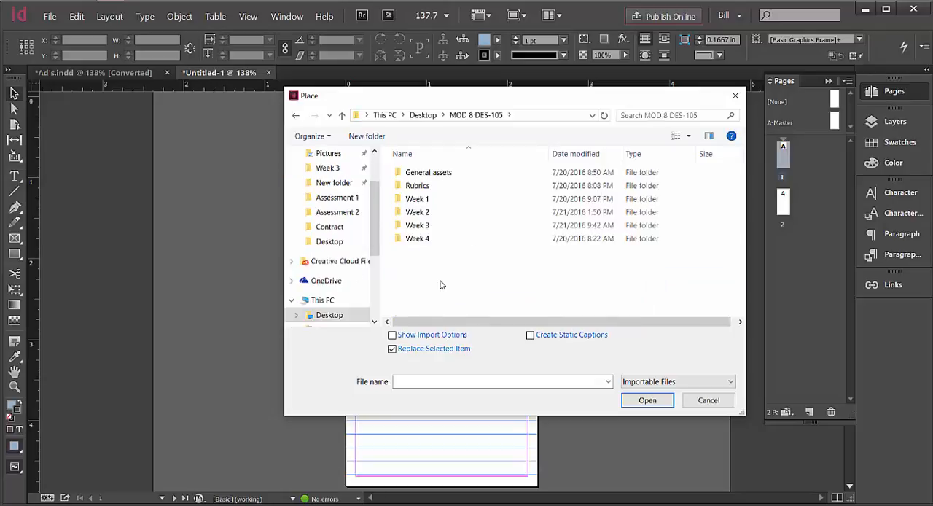
click(422, 202)
double_click(422, 201)
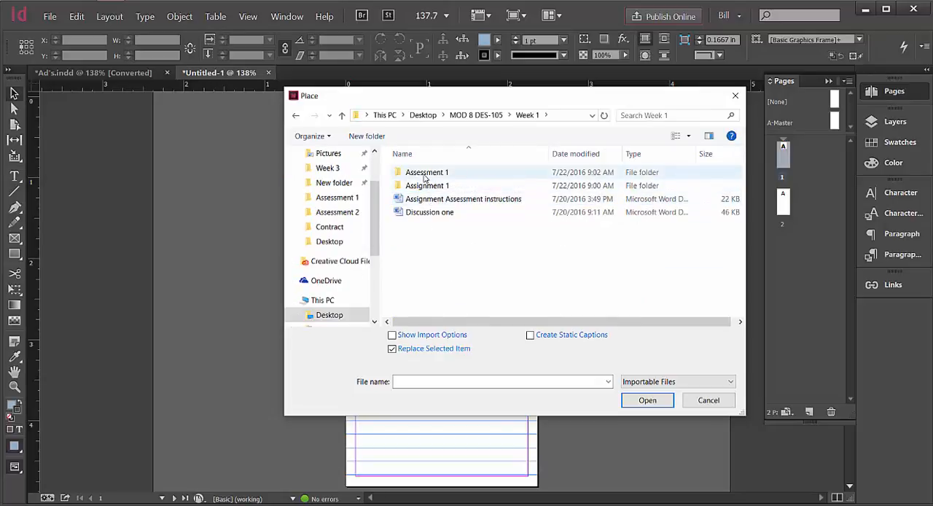
click(424, 173)
double_click(424, 173)
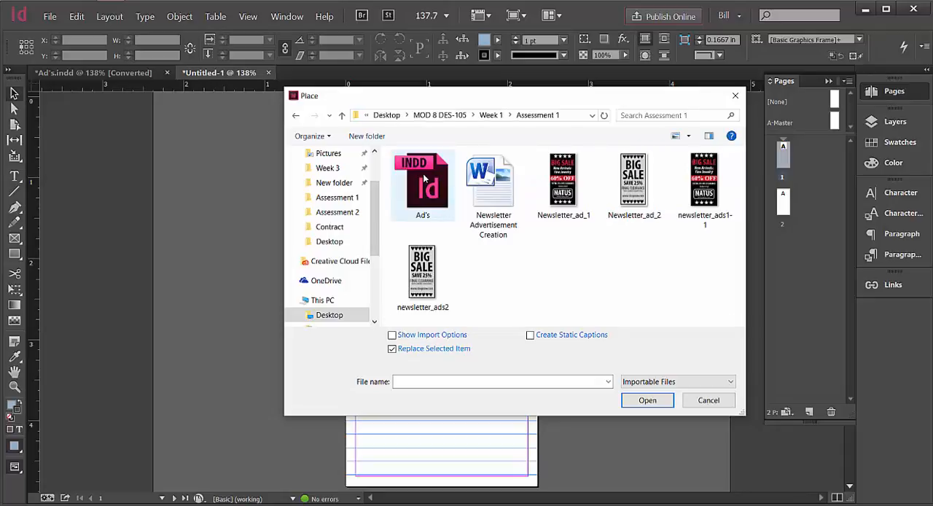
Place Newsletter_ad_1 on page 1 at full size, starting at the page's upper-left corner.
click(567, 222)
click(636, 398)
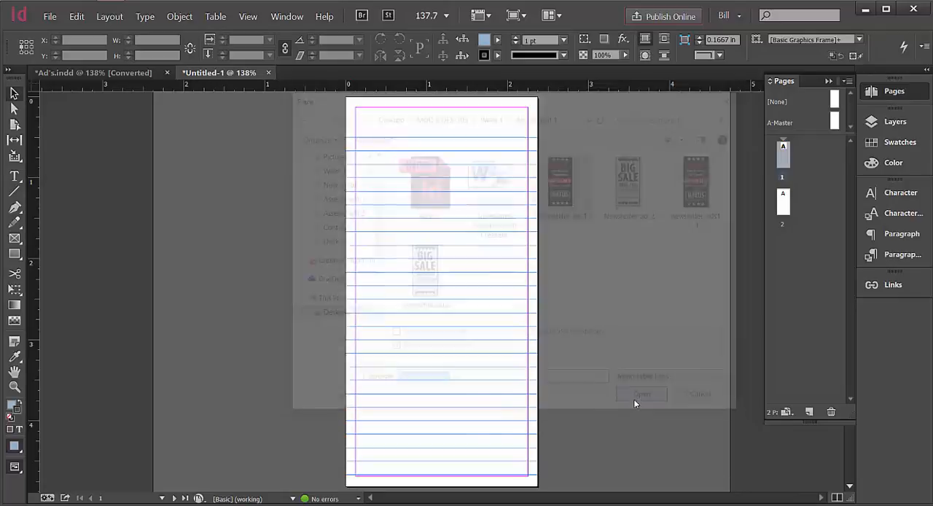
click(372, 106)
drag(379, 115, 551, 493)
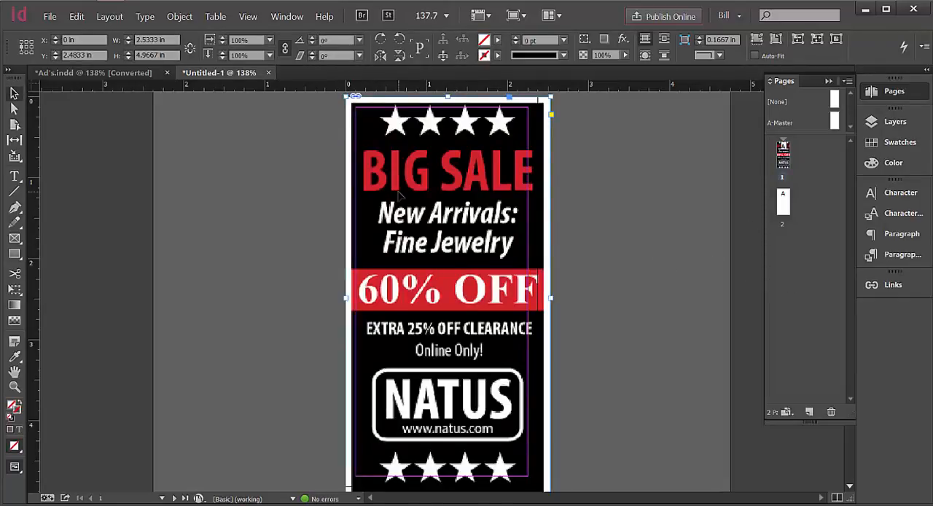
Toggle the trace layer's visibility off and on to check that it holds the placed ad.
click(896, 125)
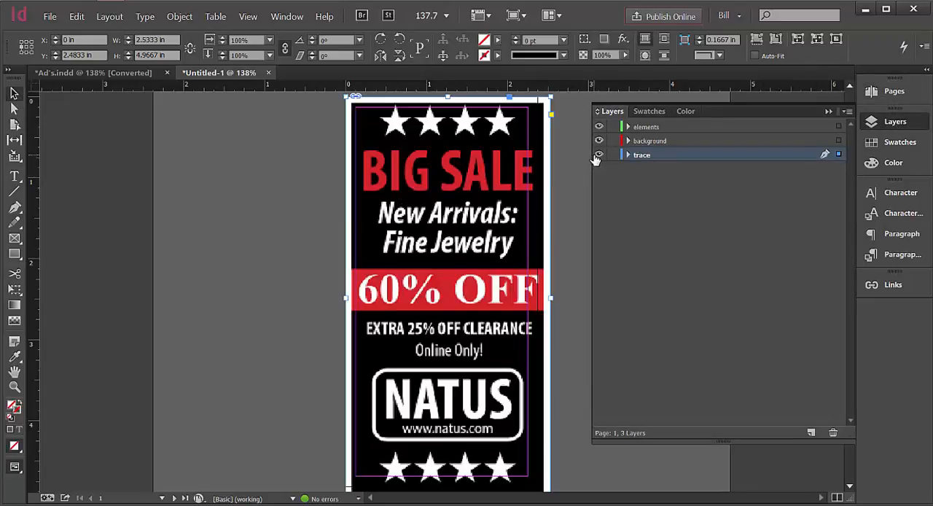
click(598, 156)
click(598, 155)
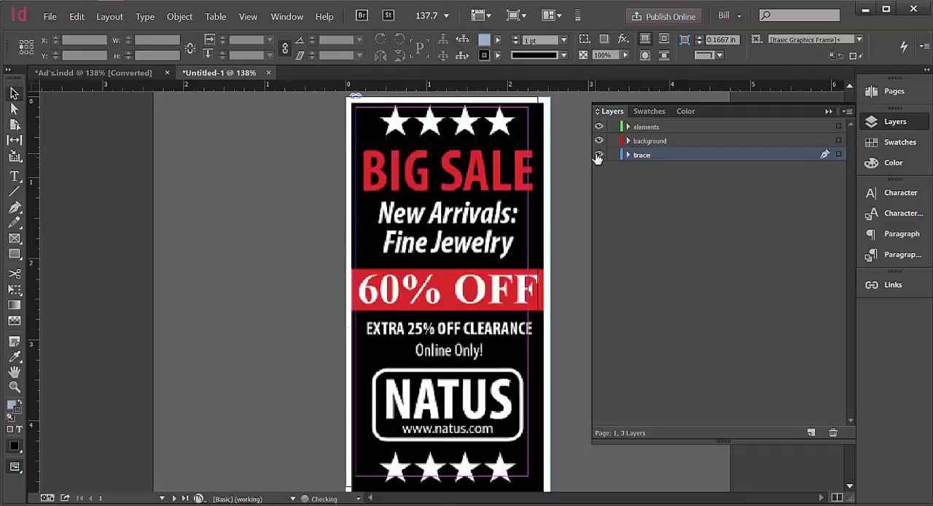
click(598, 156)
click(598, 156)
click(829, 112)
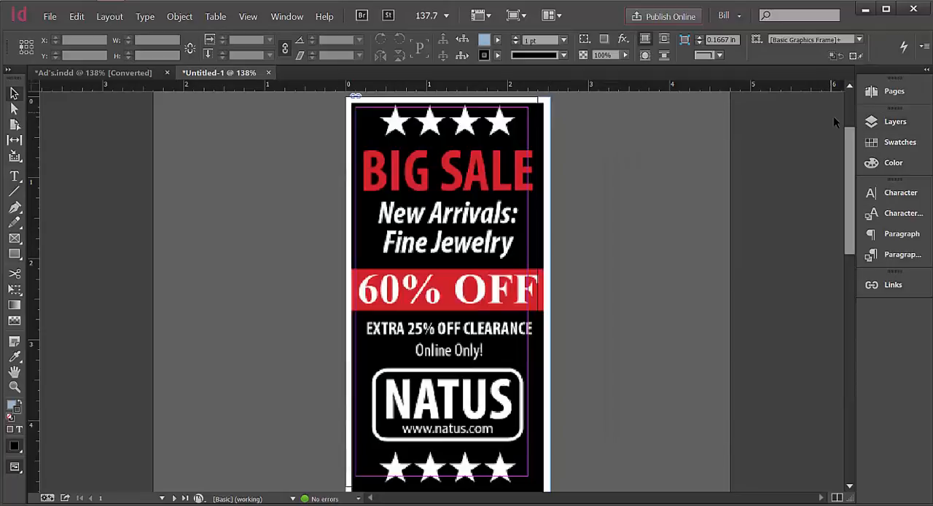
Place Newsletter_ad_2 on page 2, starting at the page's upper-left corner.
click(879, 94)
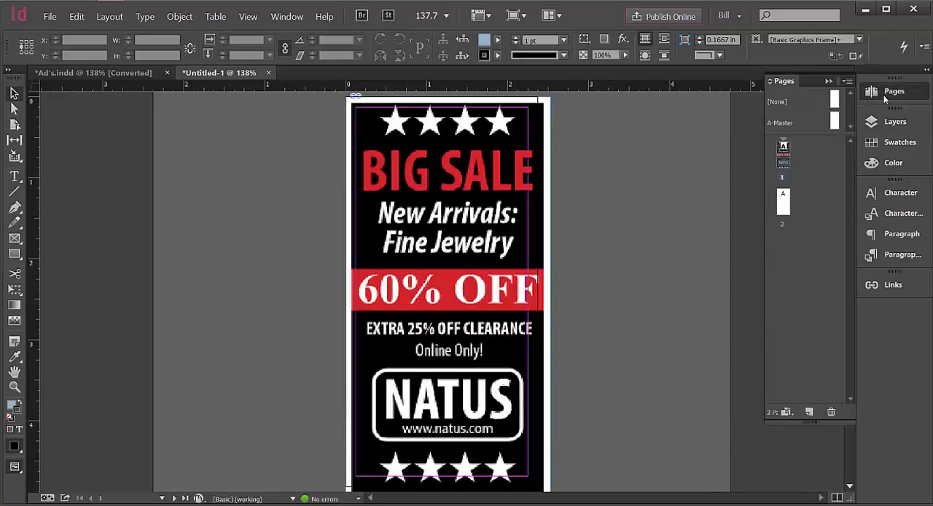
double_click(783, 209)
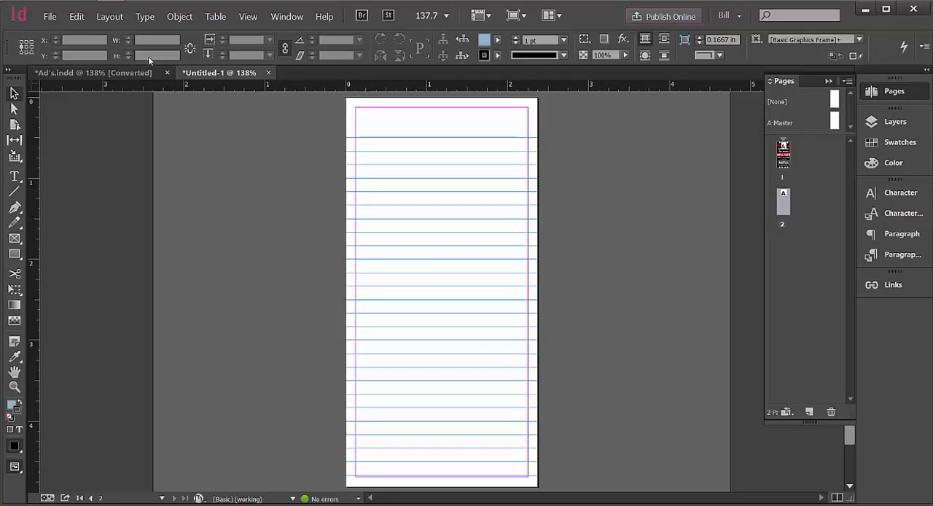
click(49, 17)
click(61, 167)
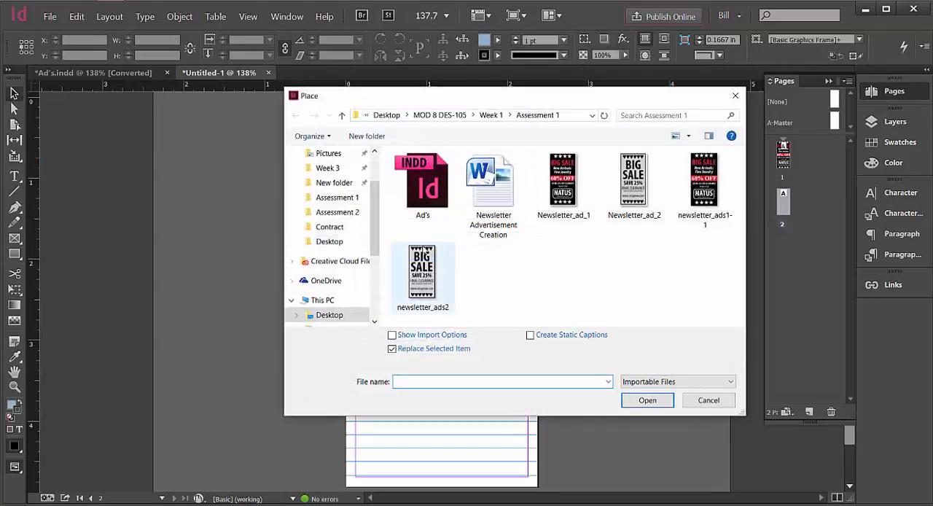
click(646, 187)
click(648, 403)
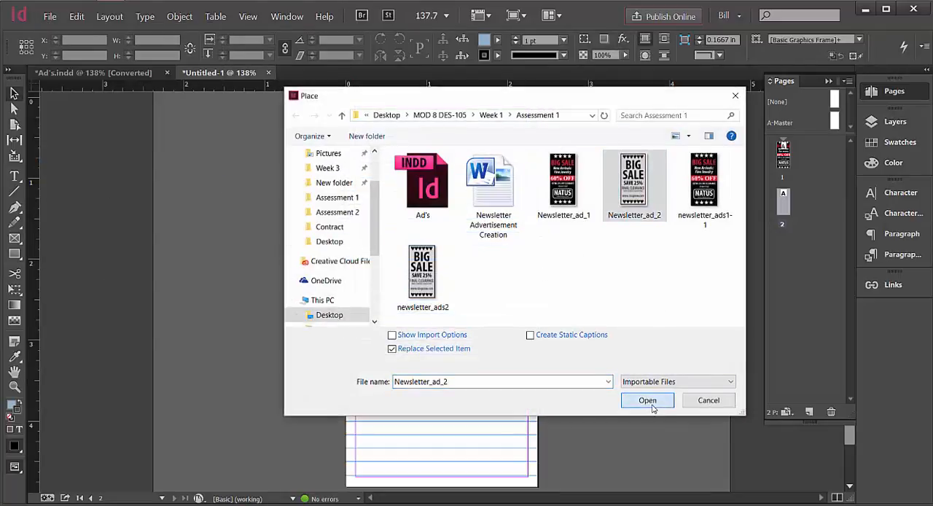
click(398, 121)
drag(401, 124, 548, 490)
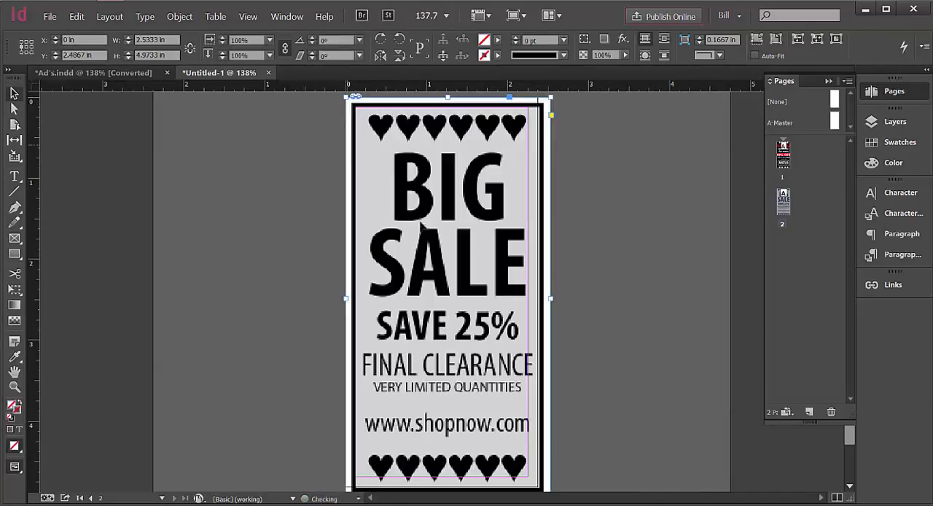
View both pages in turn, return to page 1 and check which layer holds its ad image.
double_click(784, 155)
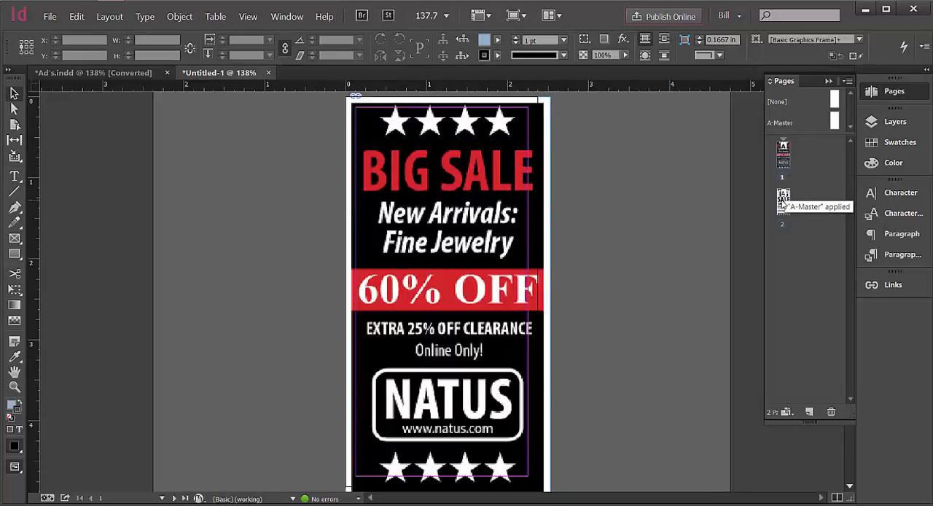
double_click(784, 206)
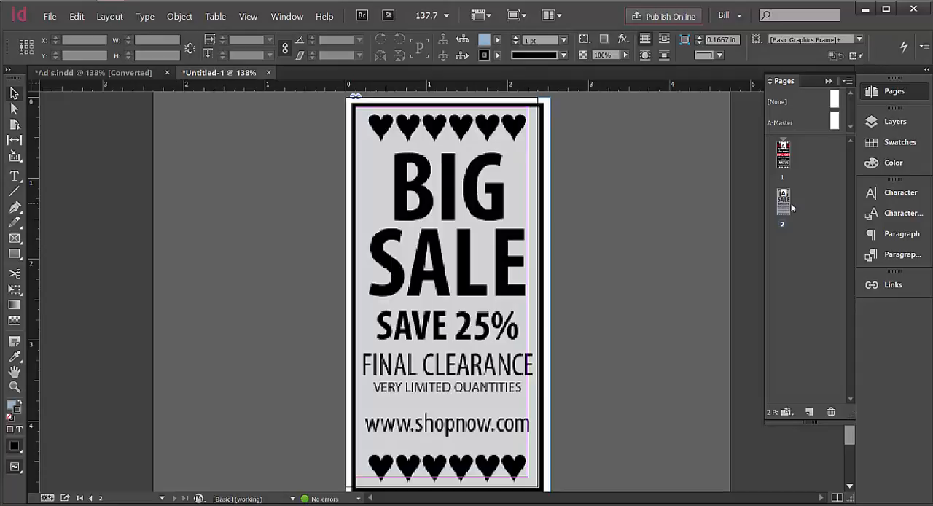
click(895, 123)
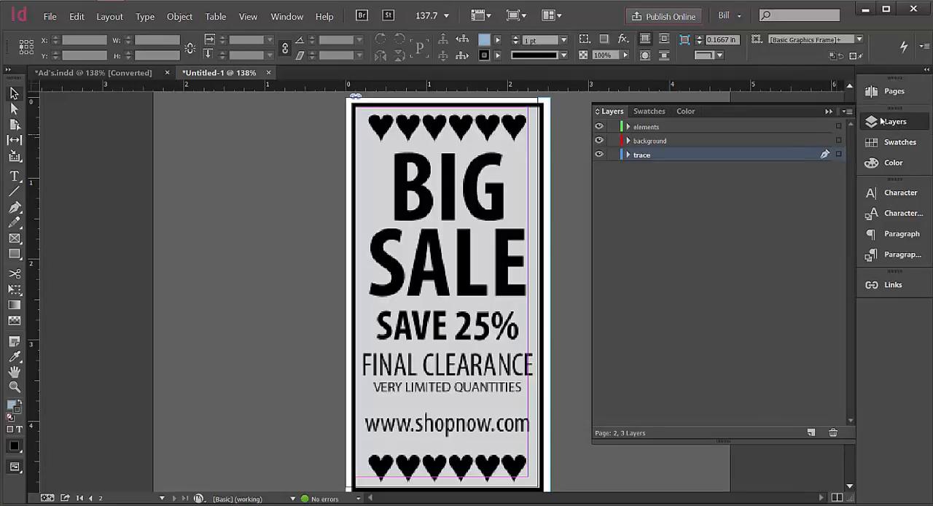
click(891, 98)
double_click(783, 153)
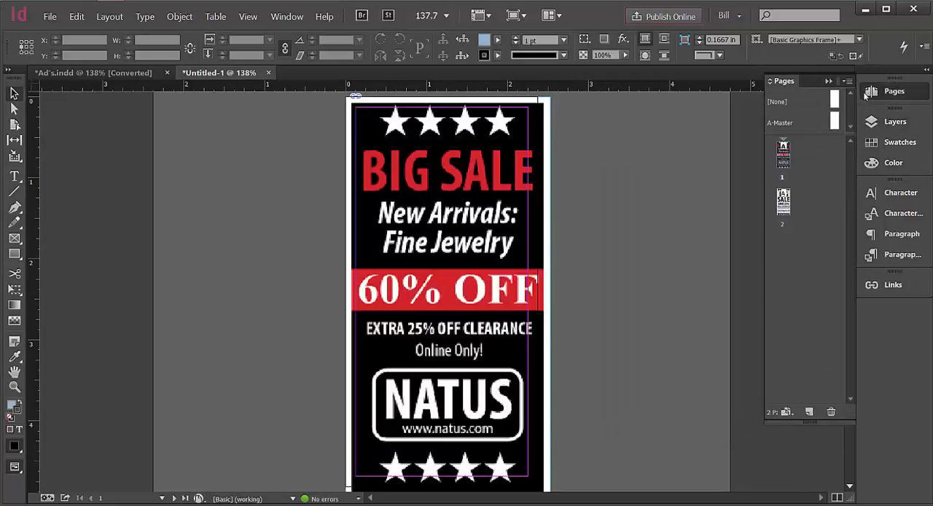
click(493, 166)
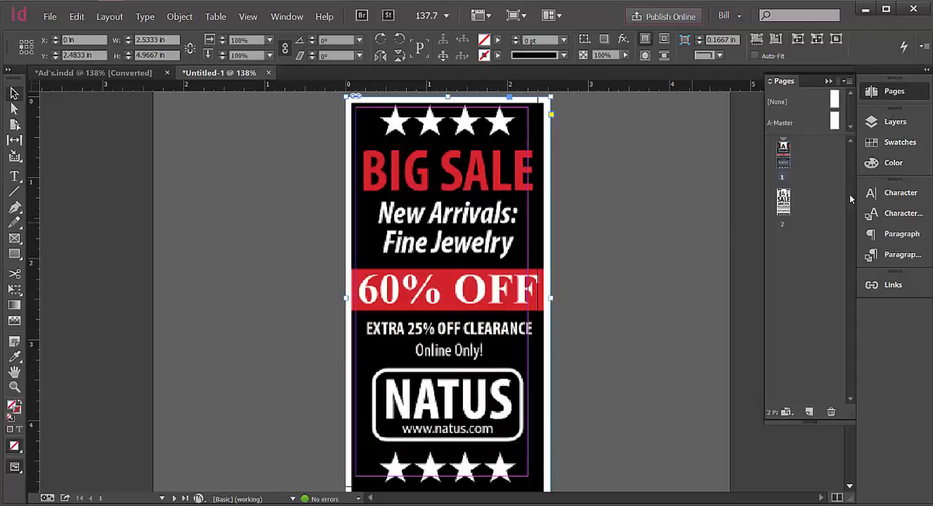
click(889, 123)
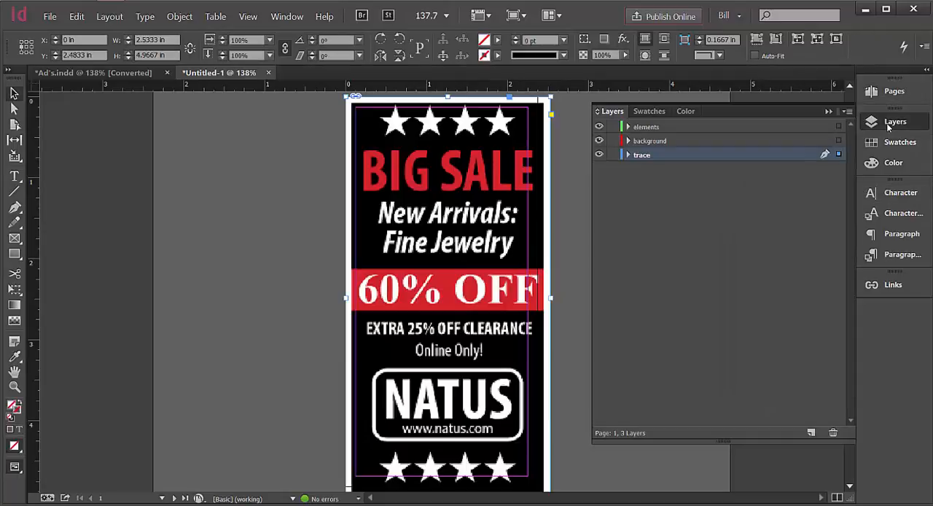
Reduce the page 1 ad image's opacity to 40% with the Transparency effect applied to the object.
click(574, 232)
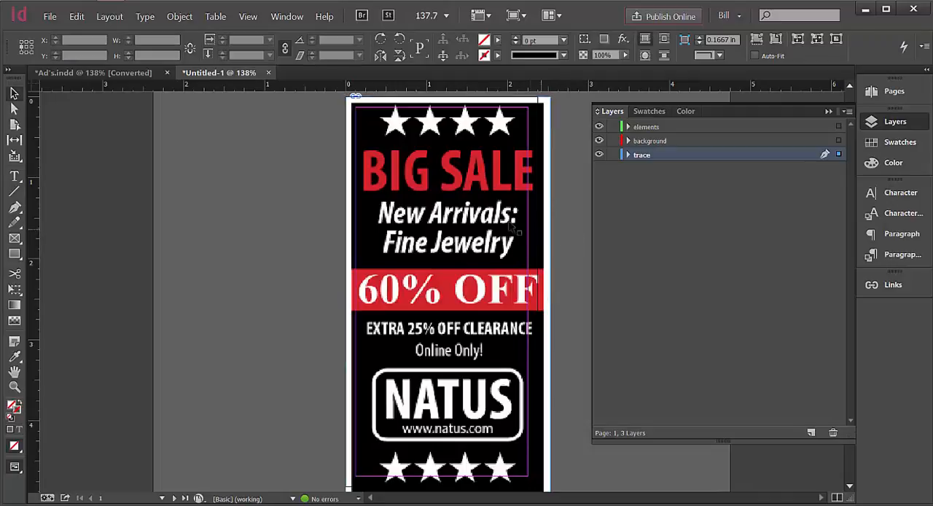
click(457, 207)
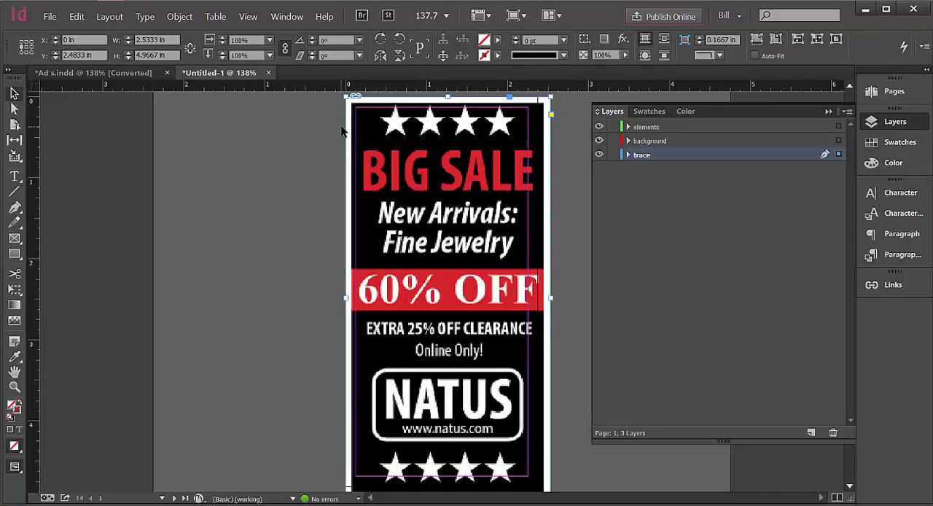
click(179, 16)
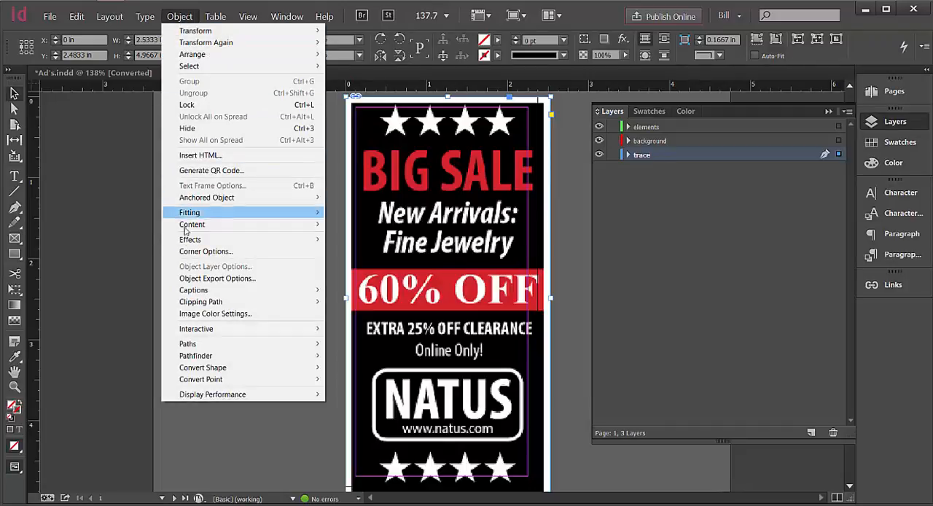
mouse_move(183, 242)
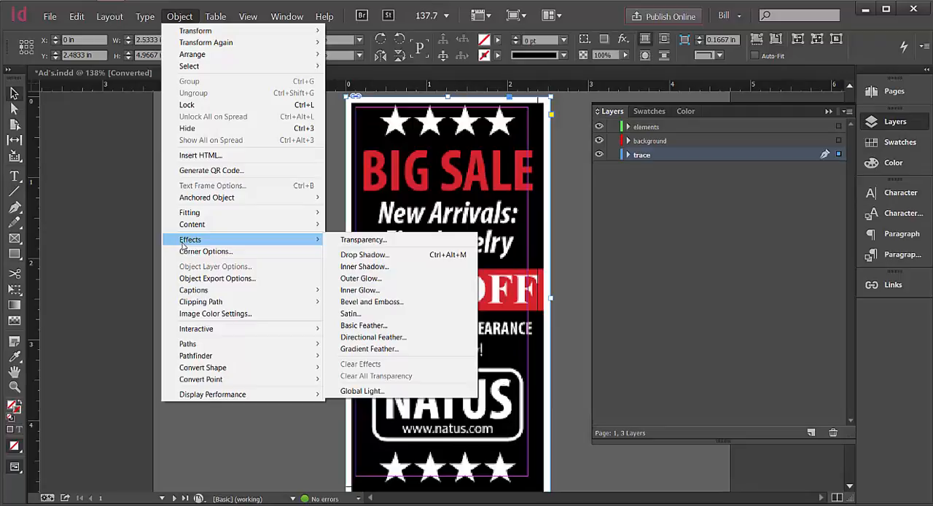
click(371, 240)
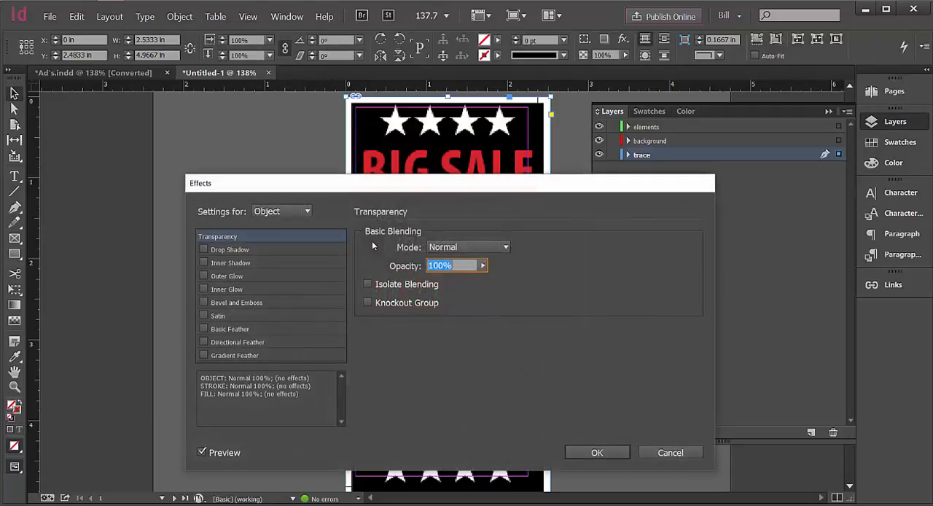
drag(337, 186, 320, 233)
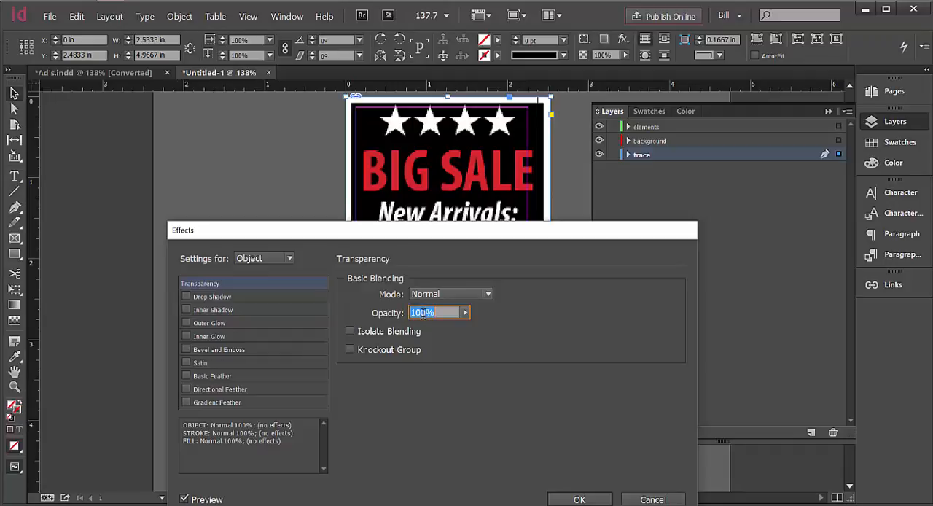
click(465, 313)
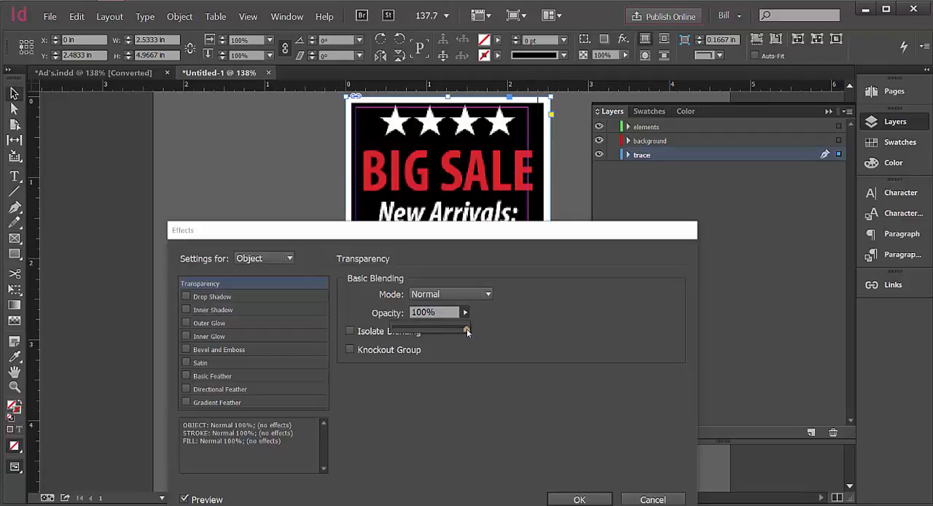
drag(467, 328, 422, 326)
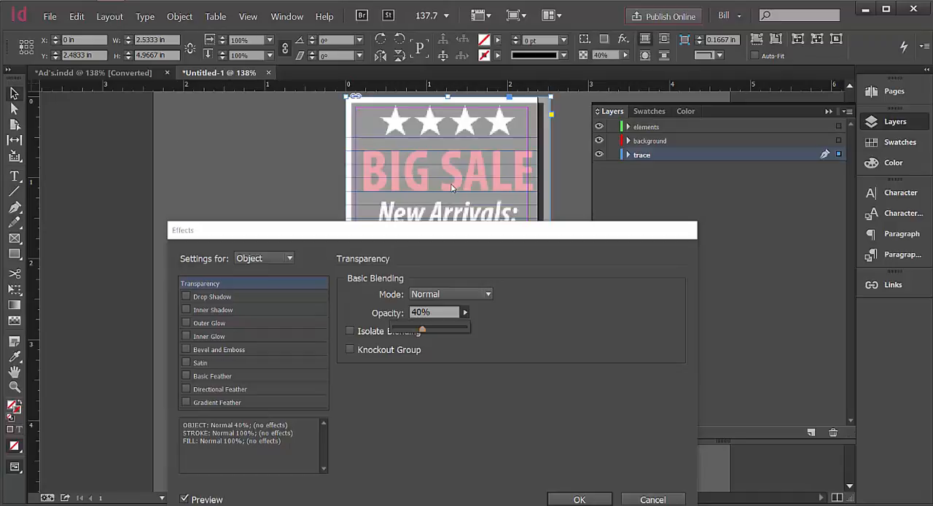
click(443, 417)
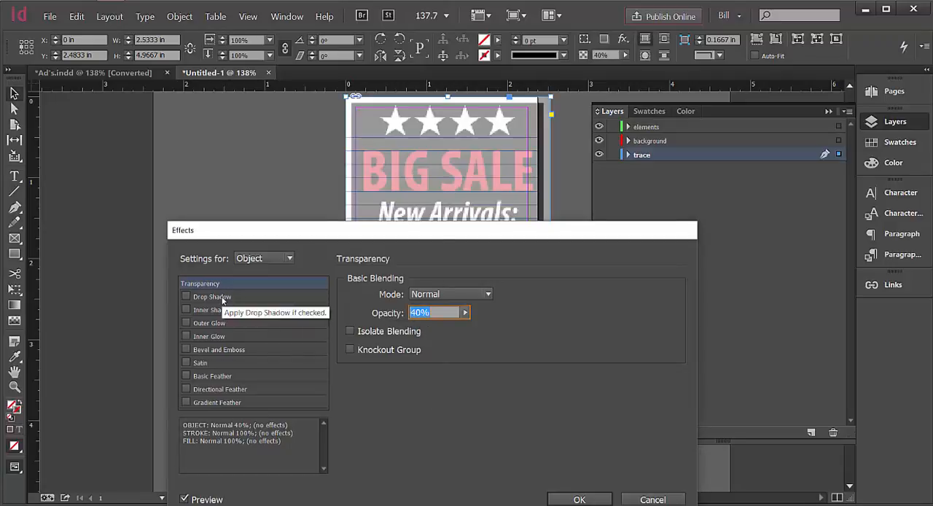
click(254, 259)
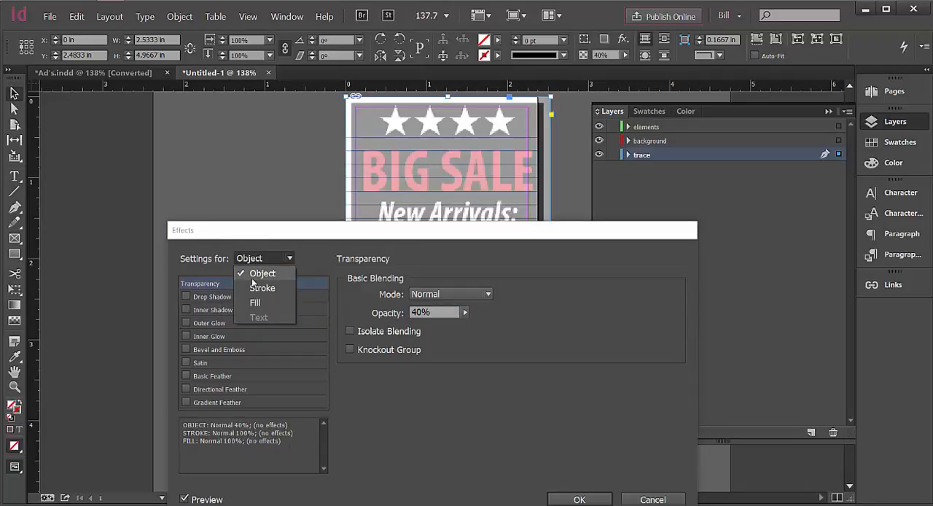
click(261, 259)
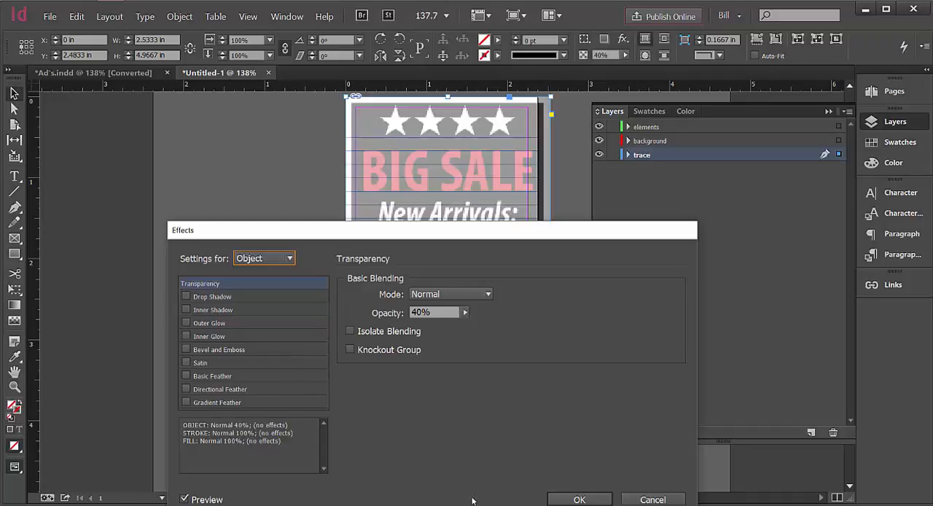
click(579, 499)
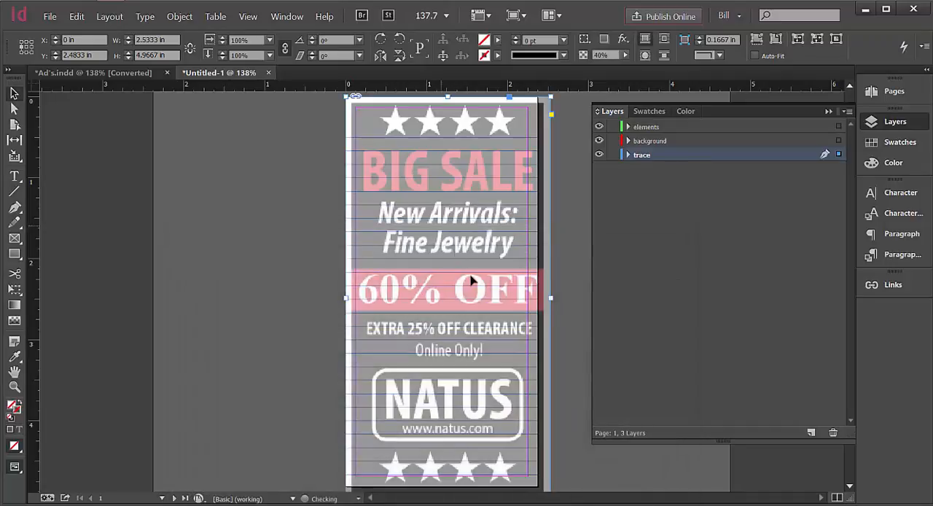
click(289, 197)
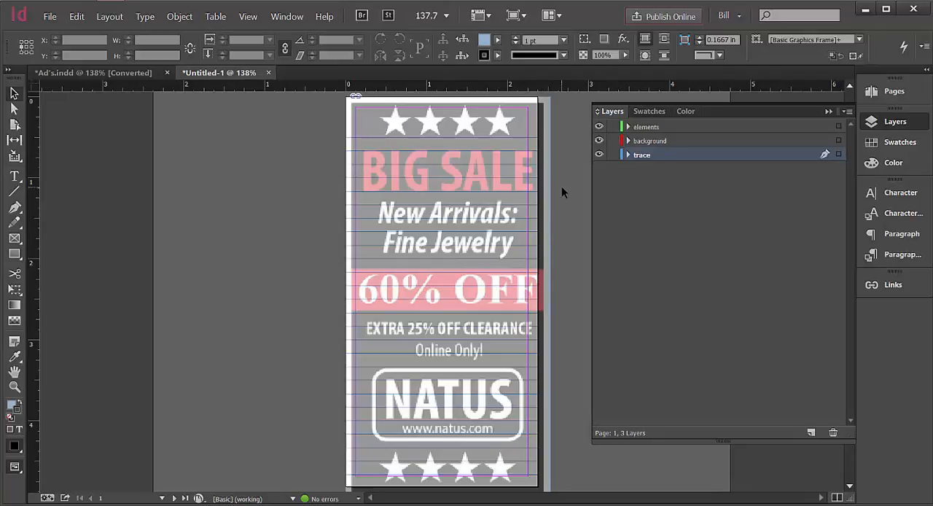
Move the page 1 ad image to about X -0.0792 in, Y 2.4833 in so its artwork fits the page width.
drag(418, 115, 427, 155)
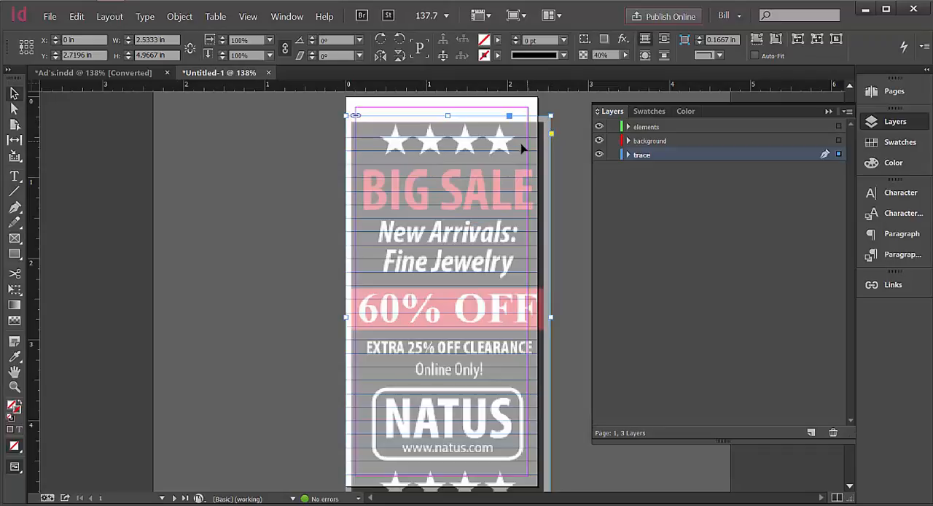
drag(522, 148, 516, 129)
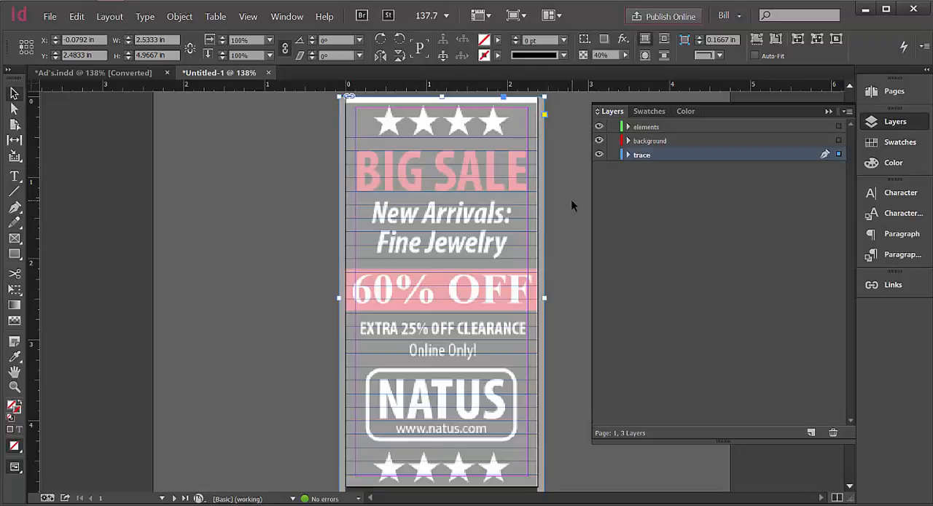
key(ctrl+x)
right_click(518, 171)
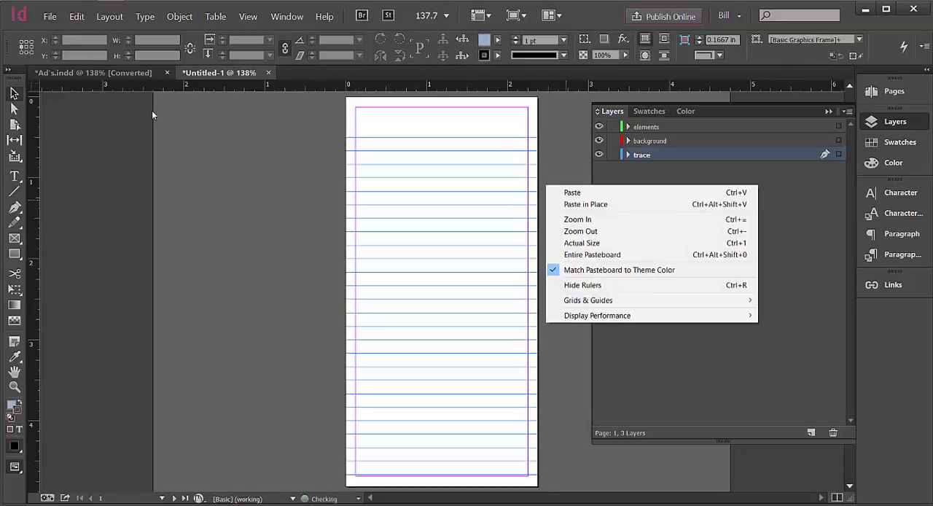
click(76, 16)
click(81, 29)
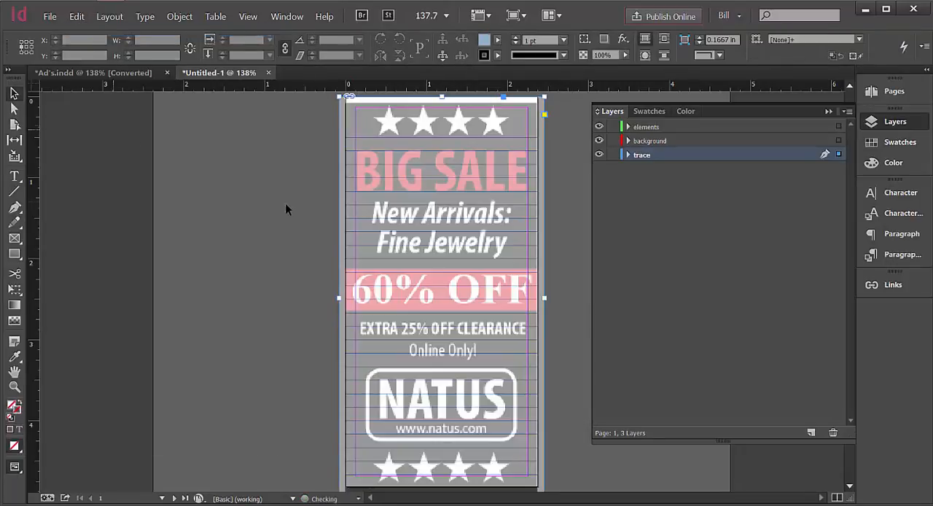
Nudge the ad image upward to Y 2.4278 in so its artwork lines up with the page's top edge.
key(Up)
key(Up)
key(Up)
key(Up)
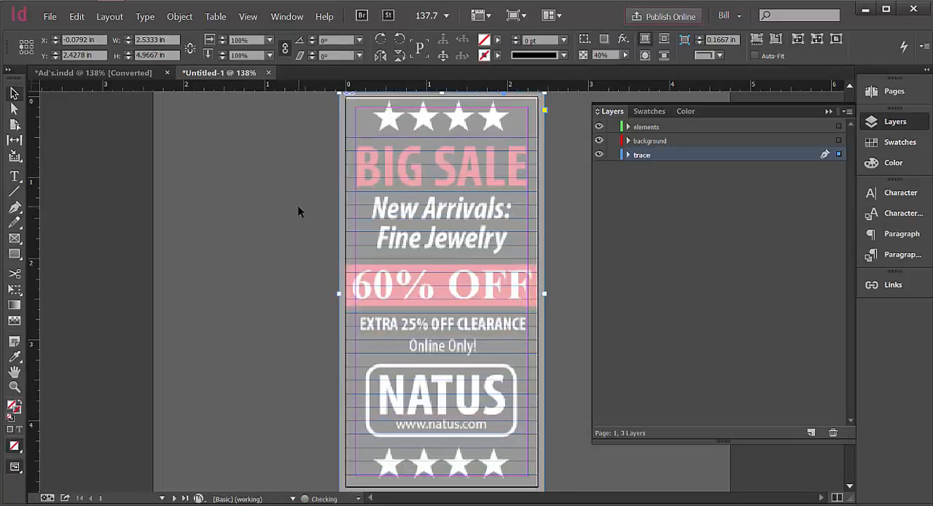
key(Up)
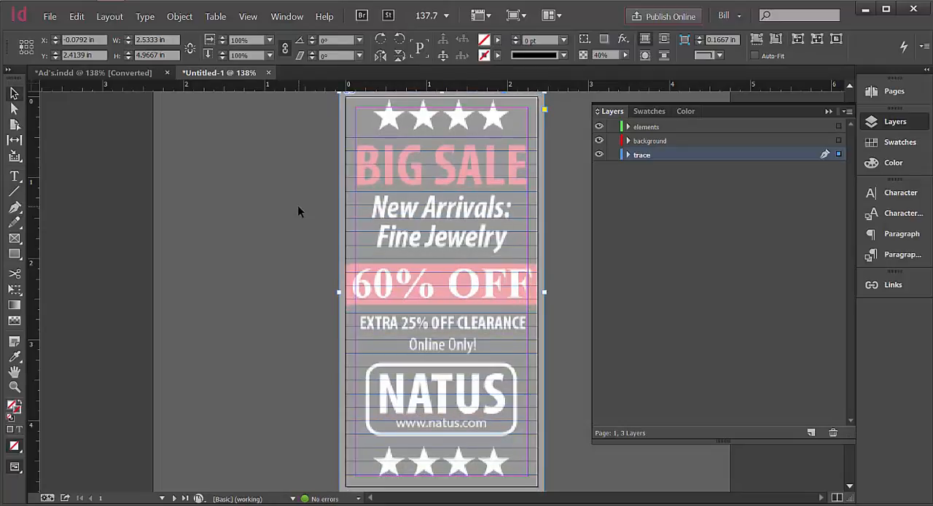
click(299, 196)
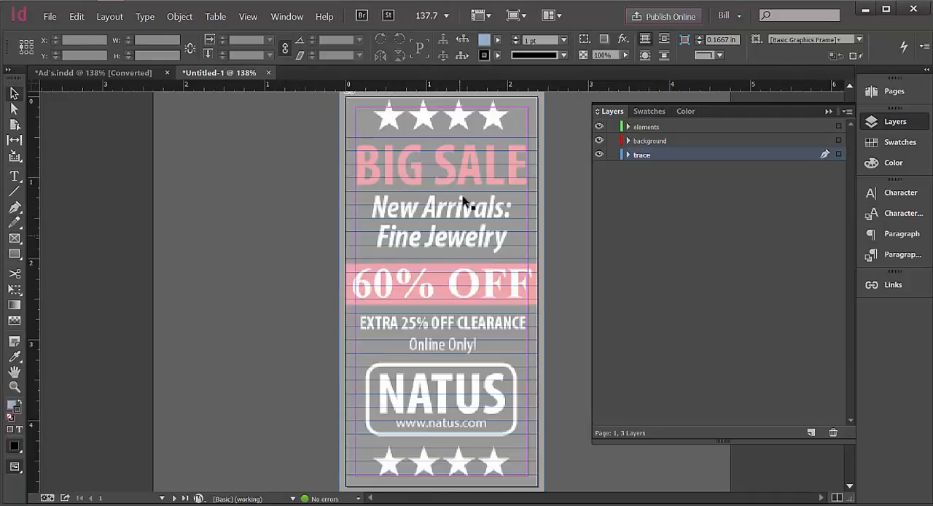
click(488, 406)
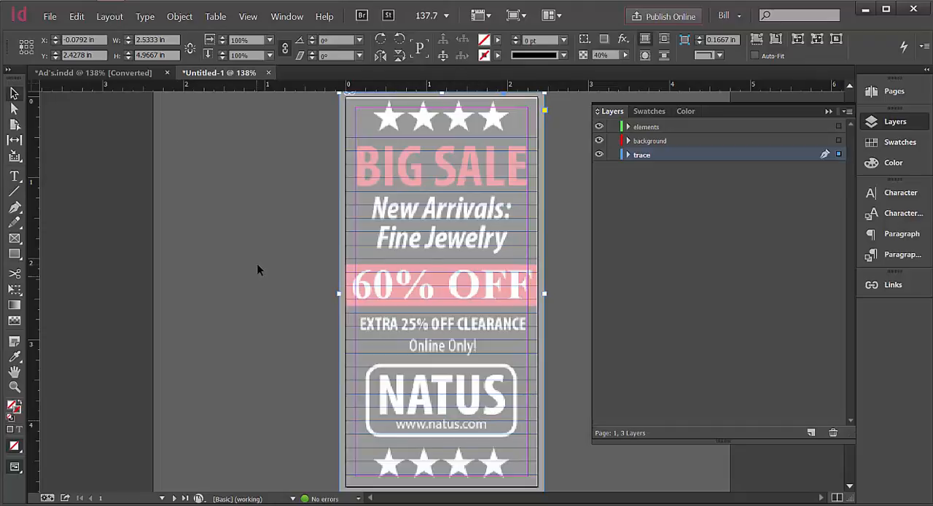
click(253, 202)
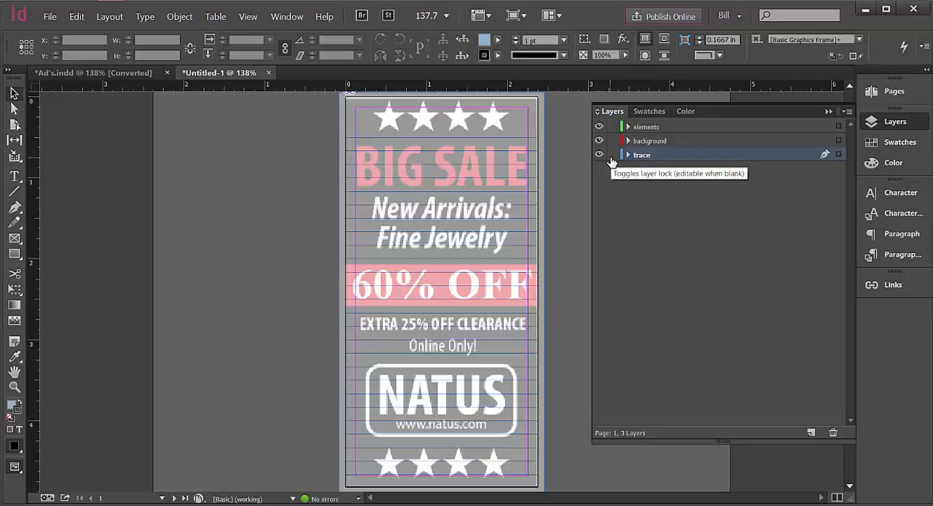
Deselect the ad image and lock the trace layer.
click(530, 166)
click(553, 165)
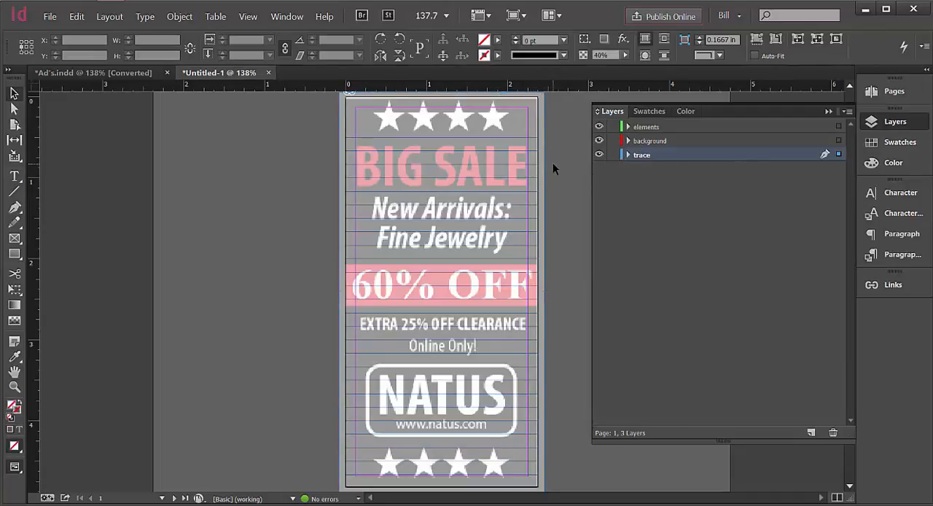
click(612, 155)
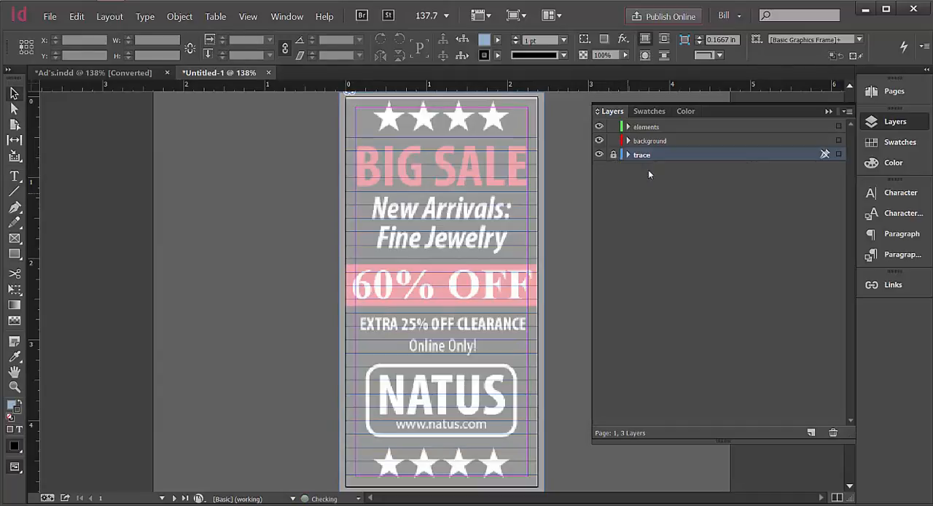
drag(569, 183, 492, 211)
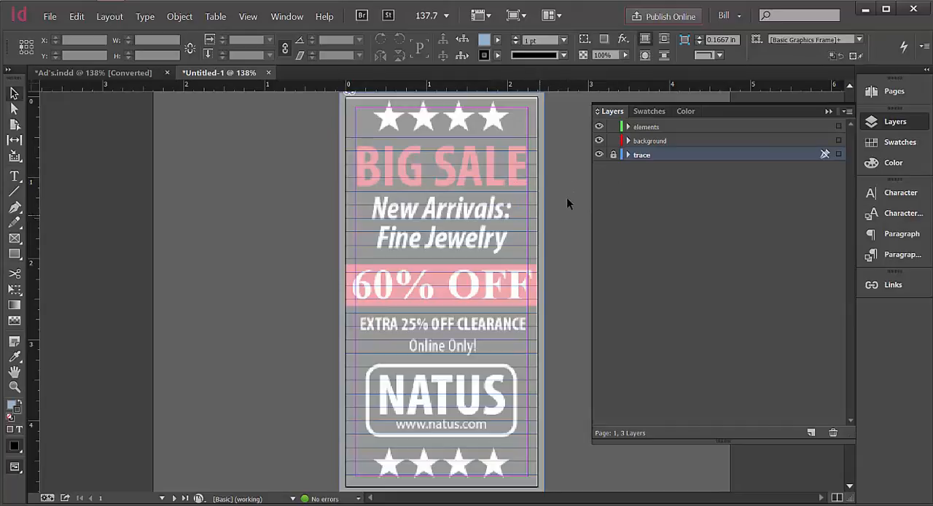
click(612, 155)
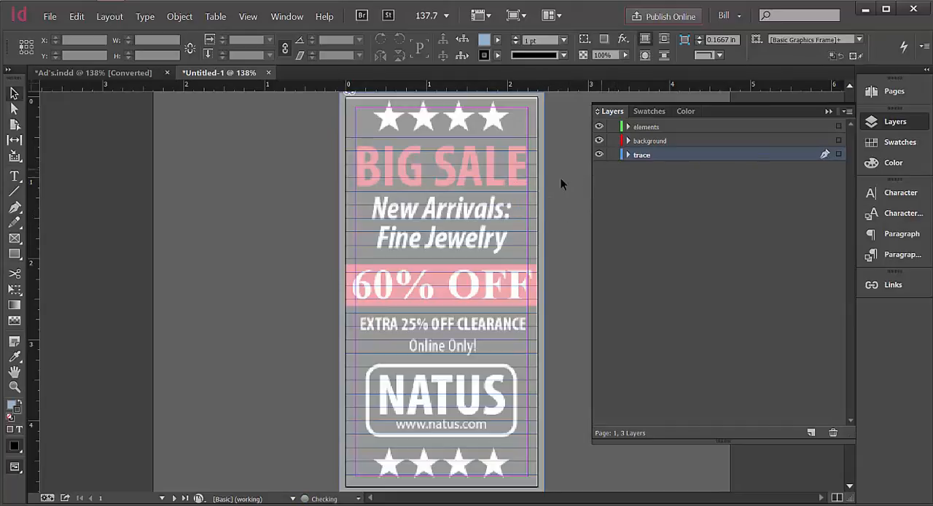
click(514, 222)
click(613, 155)
Make the background layer active and set the default fill to black with no stroke.
click(258, 18)
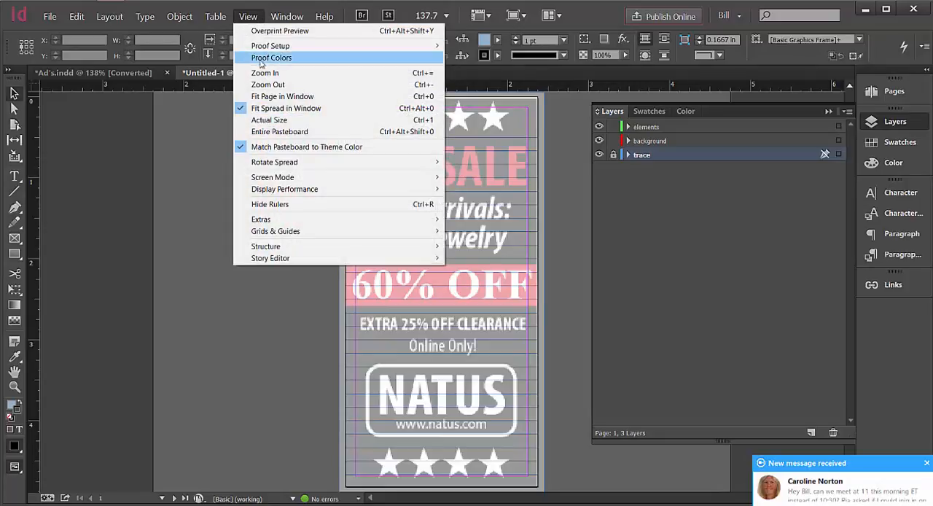
click(265, 73)
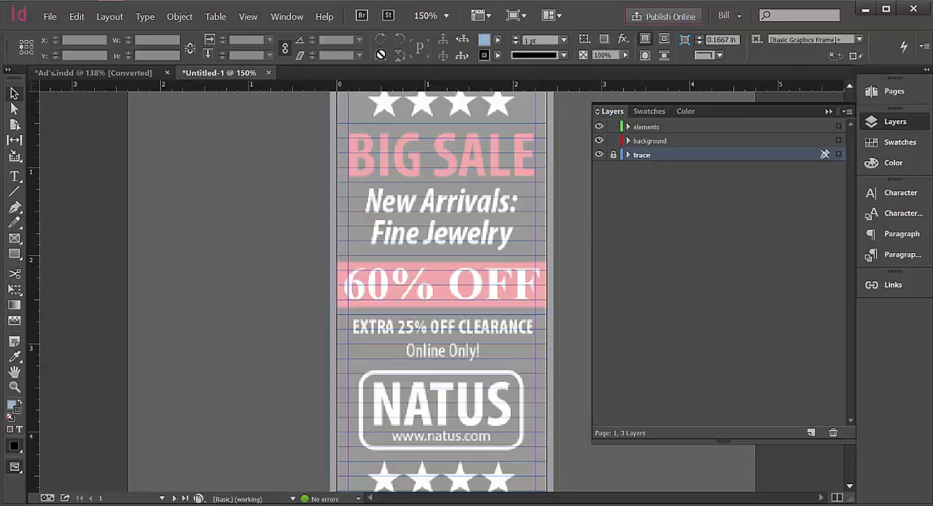
click(248, 16)
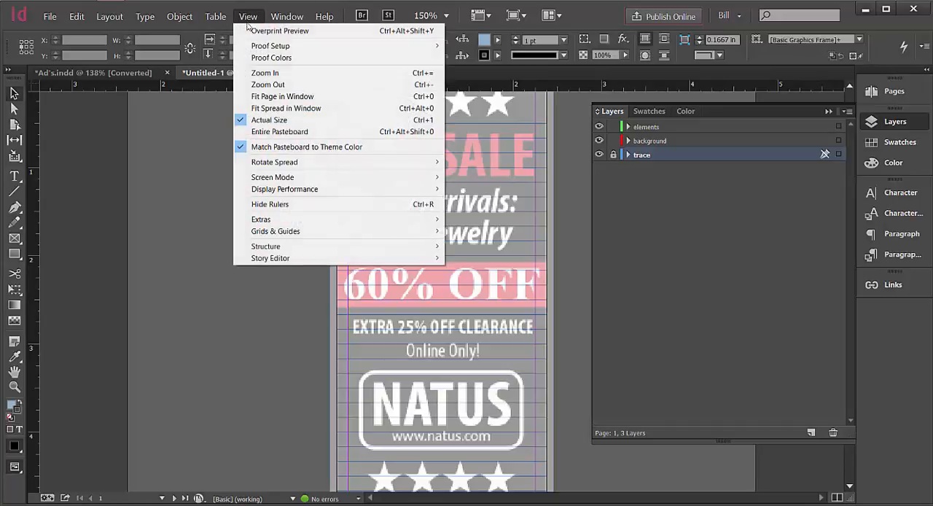
click(266, 85)
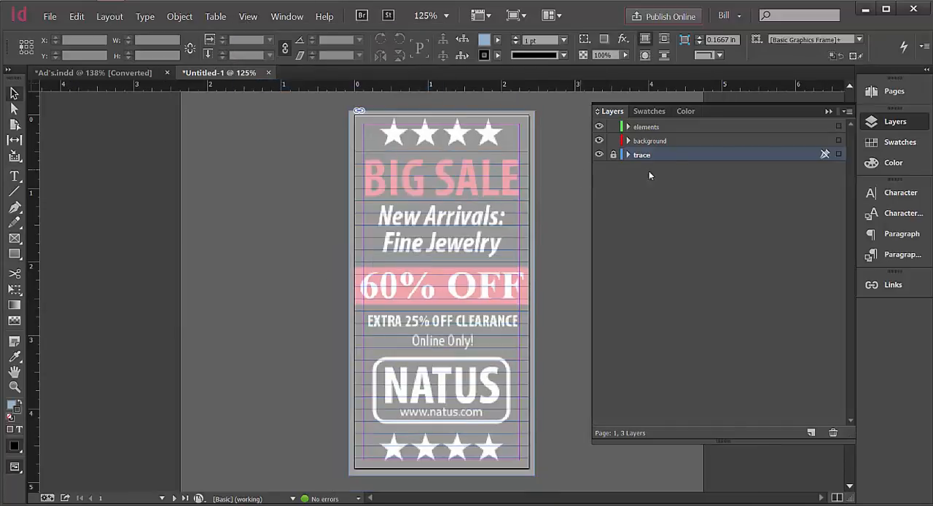
click(678, 142)
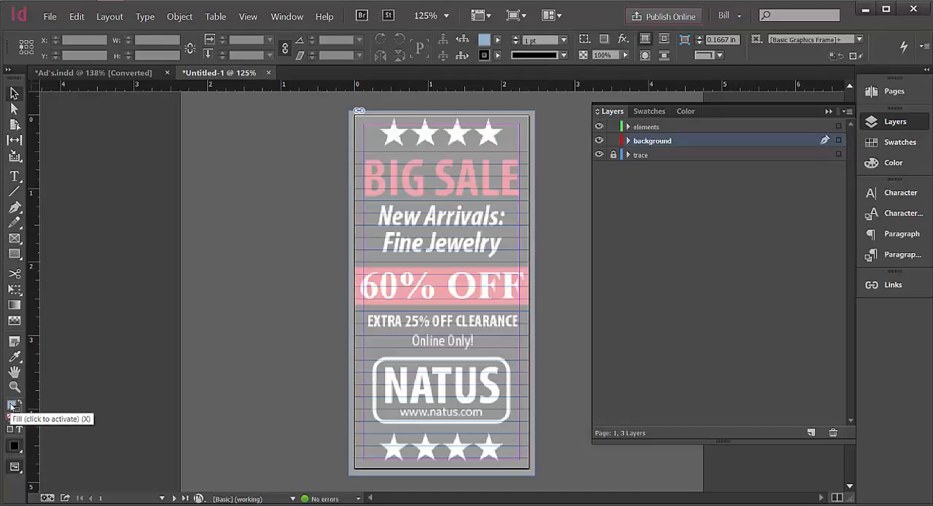
click(12, 407)
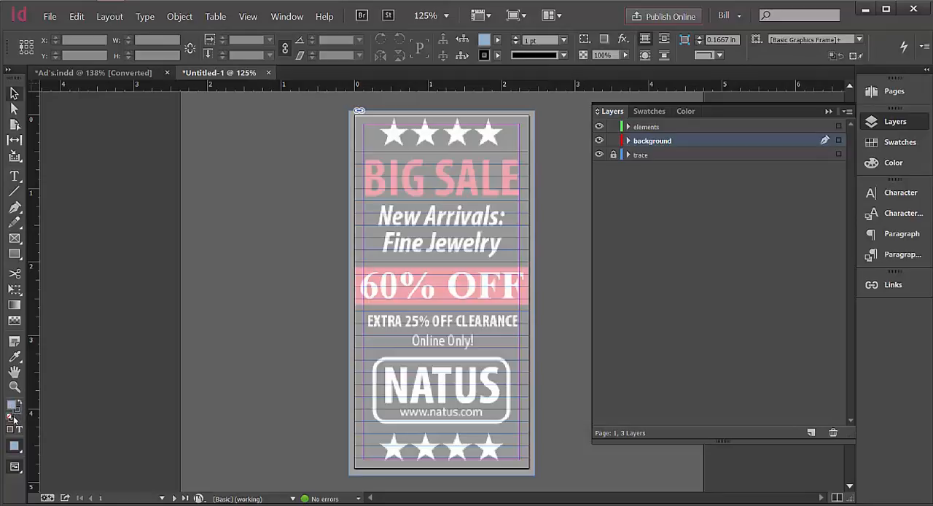
click(9, 418)
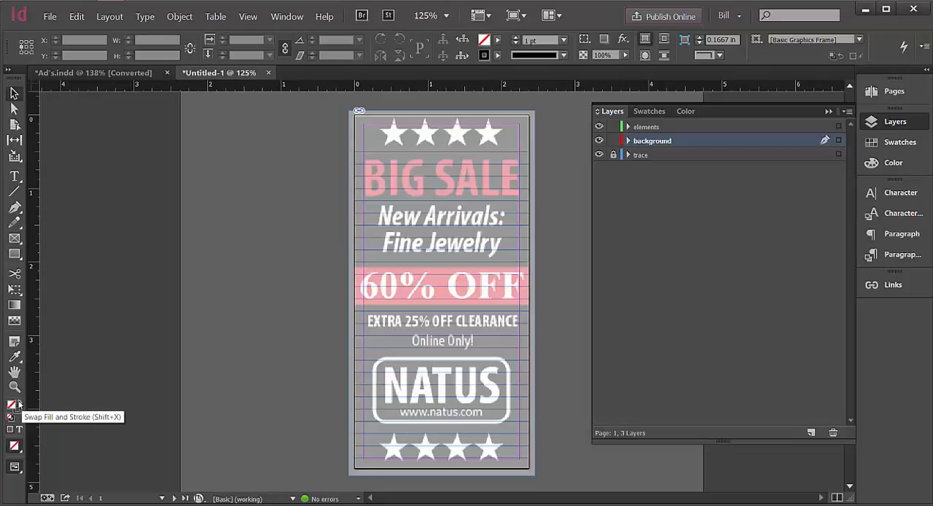
click(18, 402)
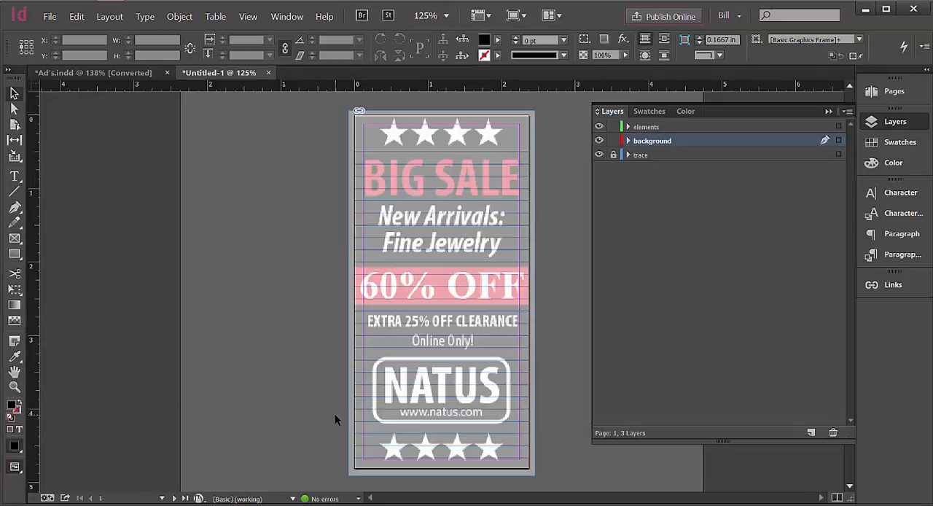
Draw a rectangle frame about 2.55 × 4.98 in covering the page and its bleed, filled black with no stroke.
click(14, 241)
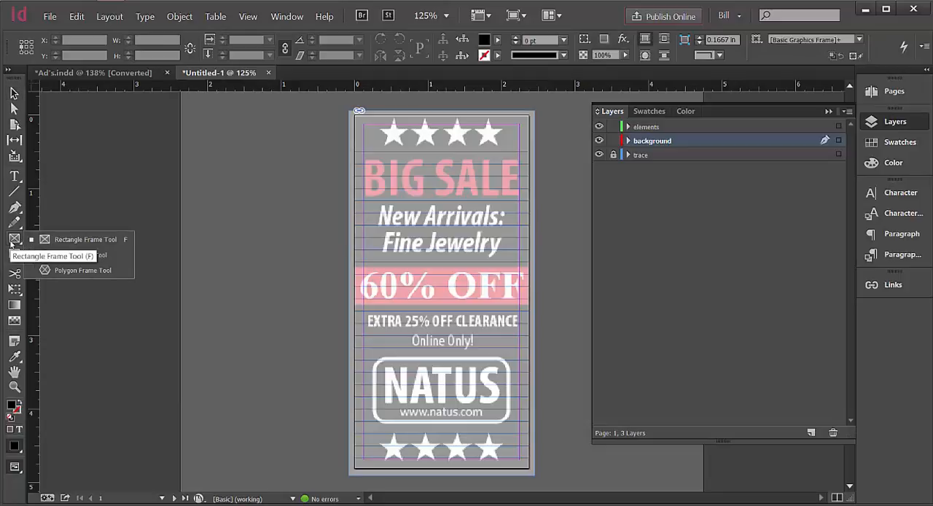
click(11, 243)
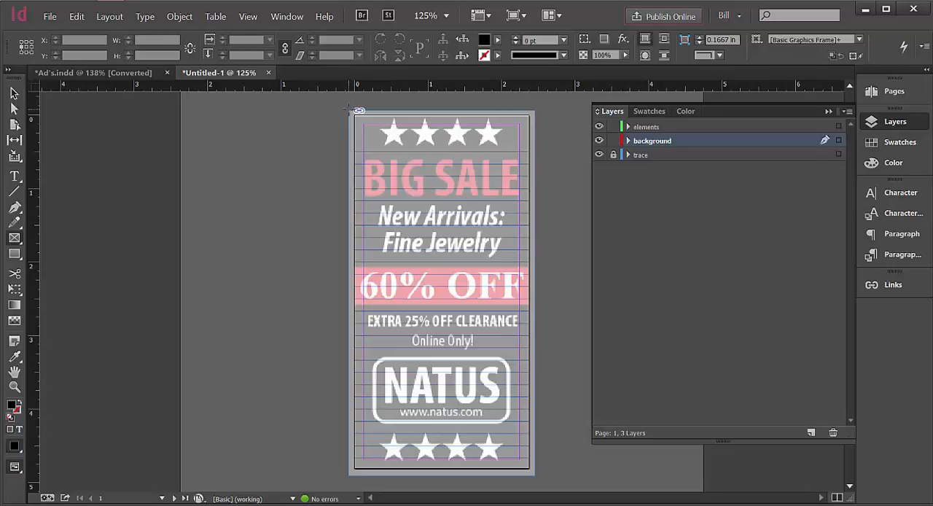
drag(354, 110, 536, 474)
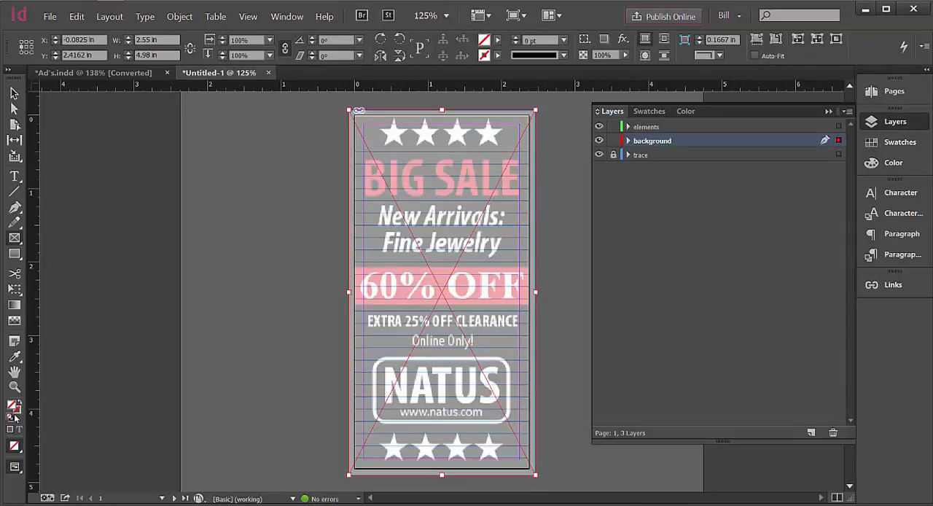
click(12, 418)
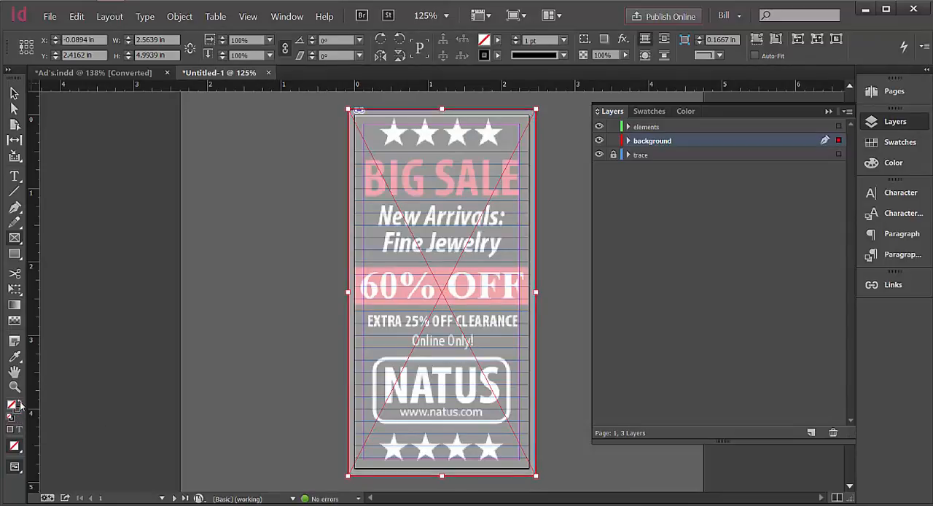
click(21, 402)
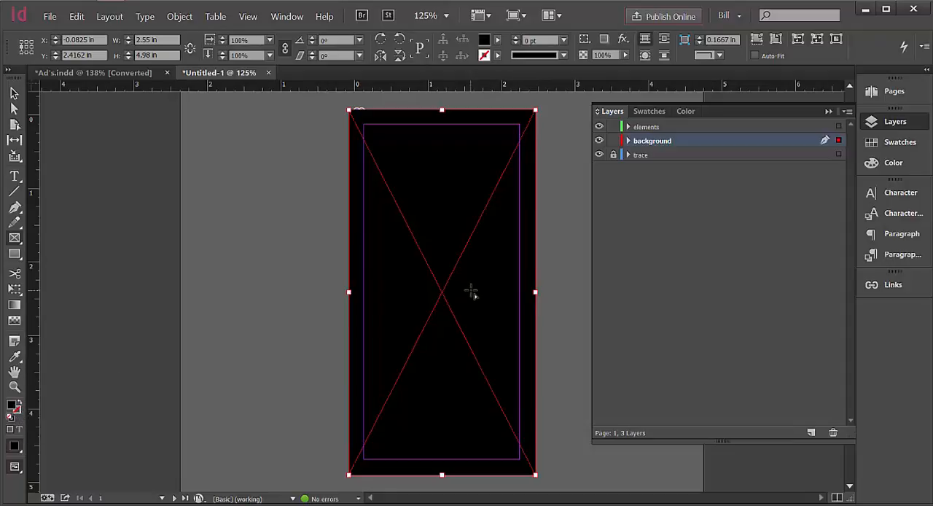
click(13, 93)
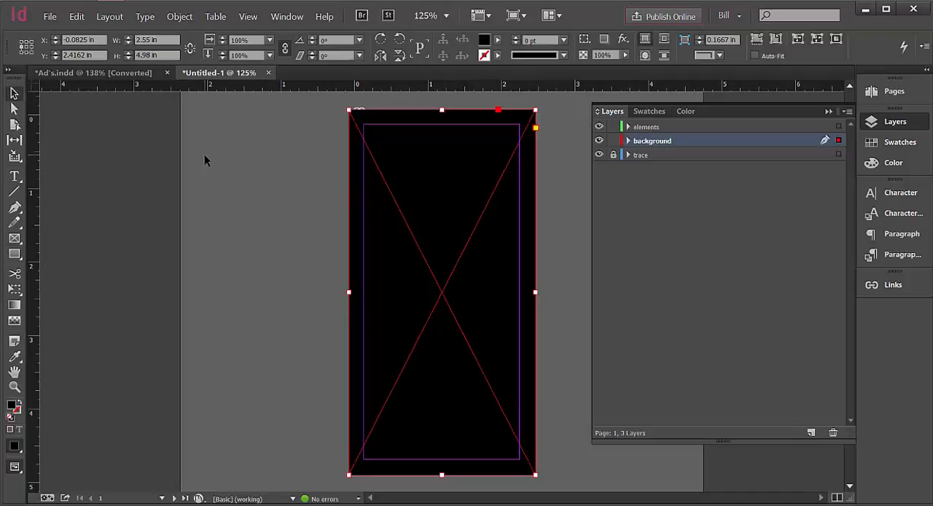
click(204, 156)
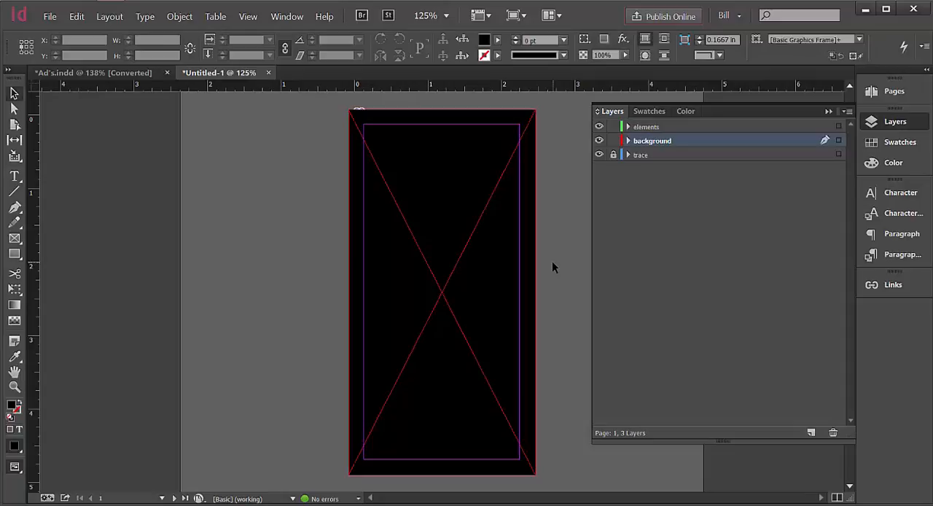
Try locking and unlocking the background layer, and hide it to reveal the trace image.
click(613, 141)
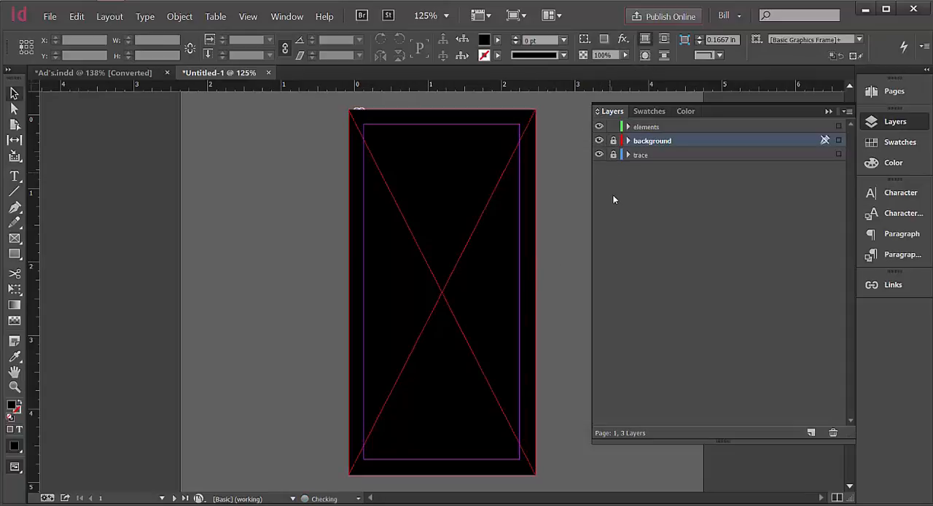
click(598, 141)
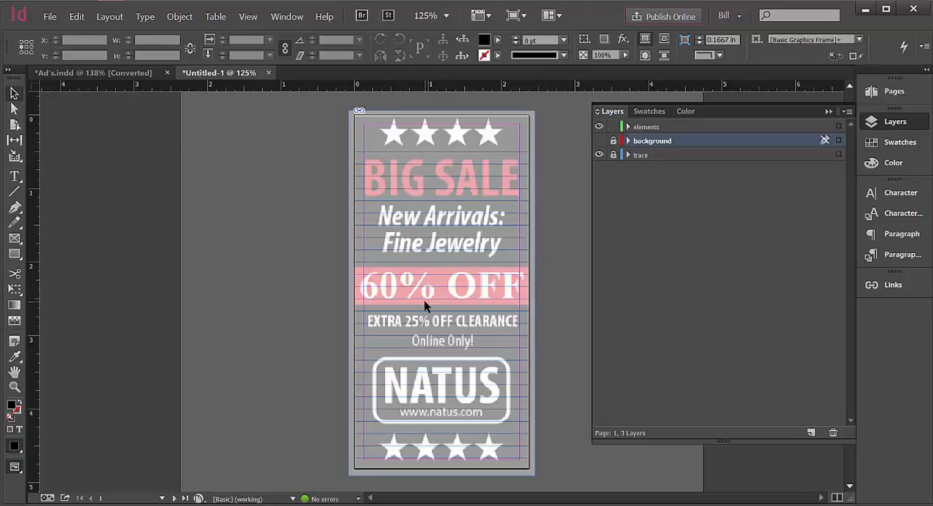
click(598, 142)
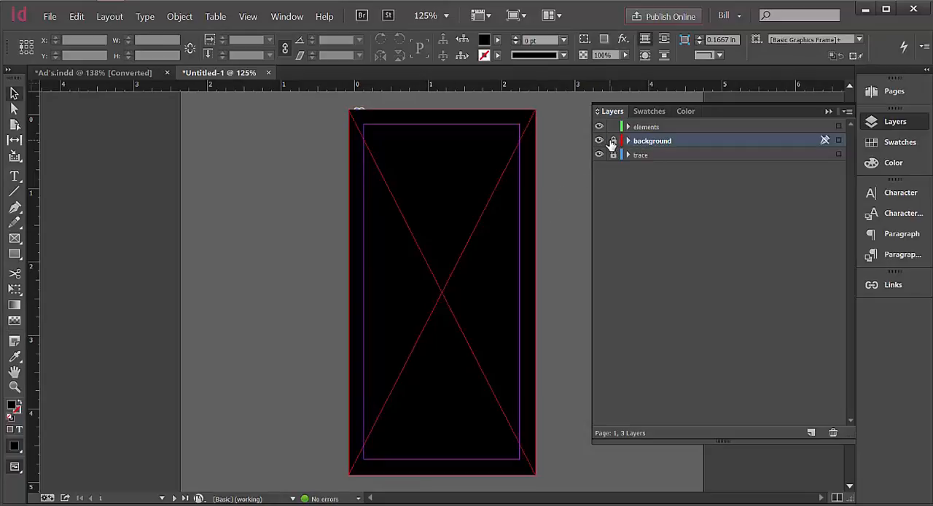
click(613, 142)
click(600, 142)
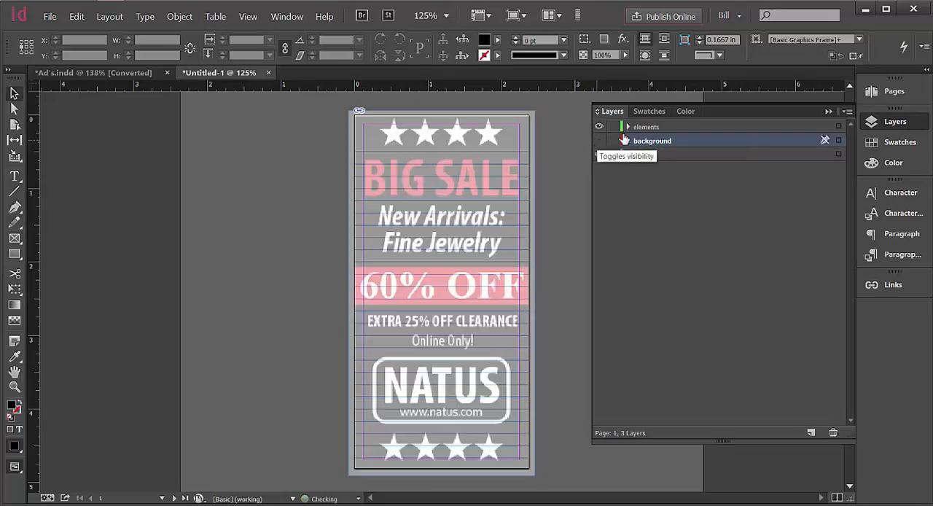
Draw a rectangle frame about 2.56 × 0.53 in over the 60% OFF band on the elements layer.
click(641, 127)
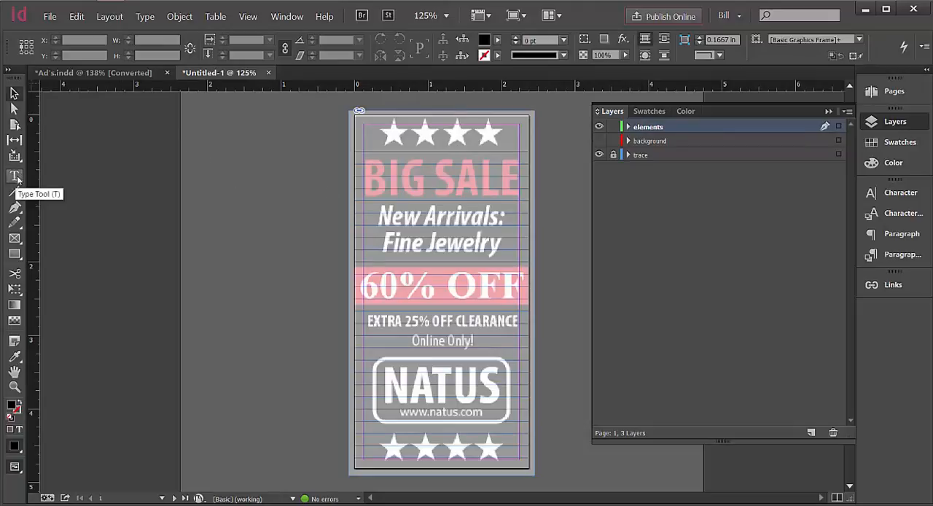
click(14, 238)
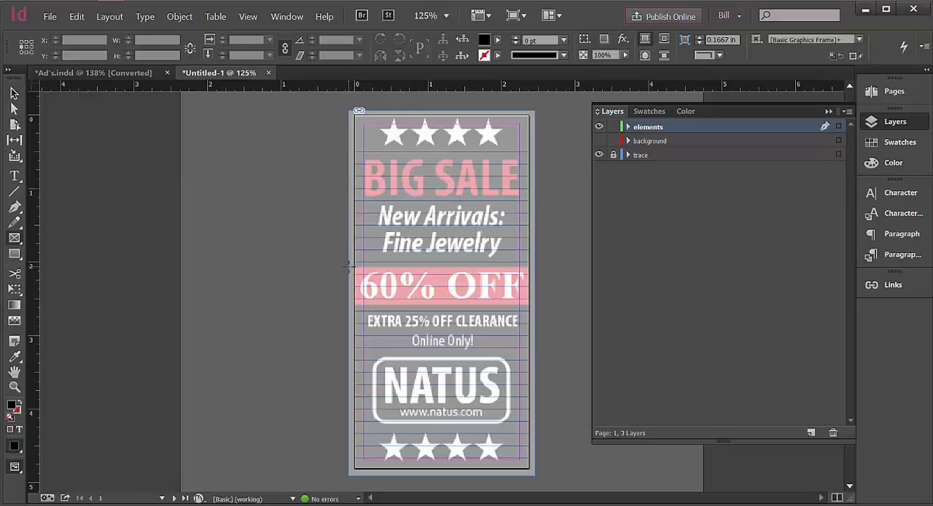
drag(349, 265, 537, 306)
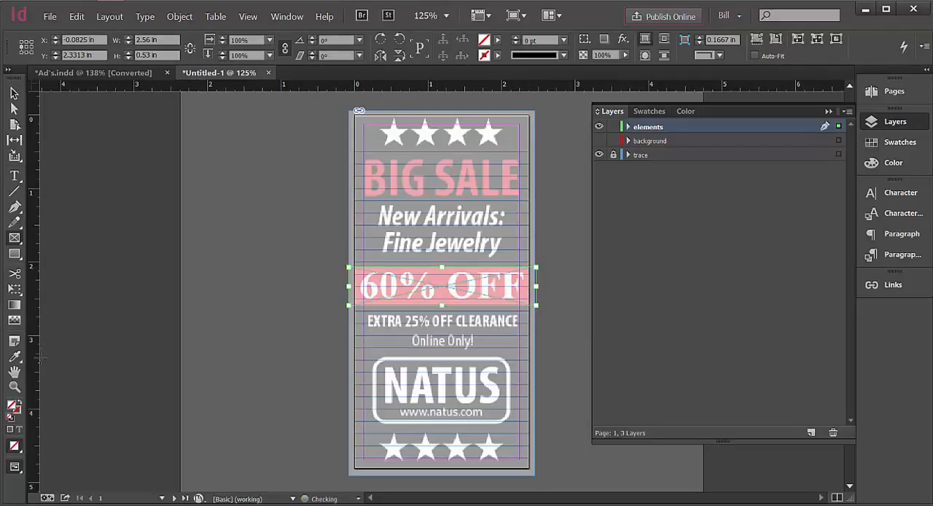
Fill the 60% OFF band frame with red ff0000 and deselect it.
double_click(14, 406)
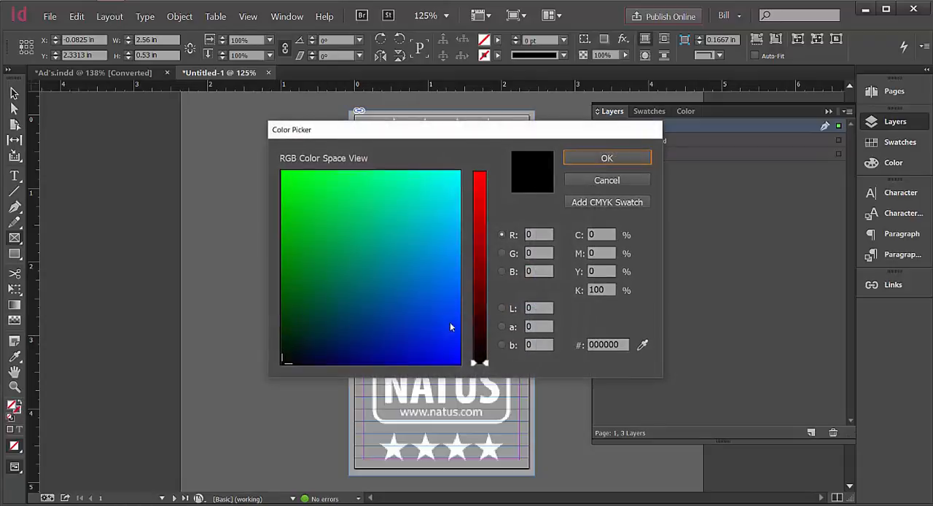
drag(487, 365, 484, 171)
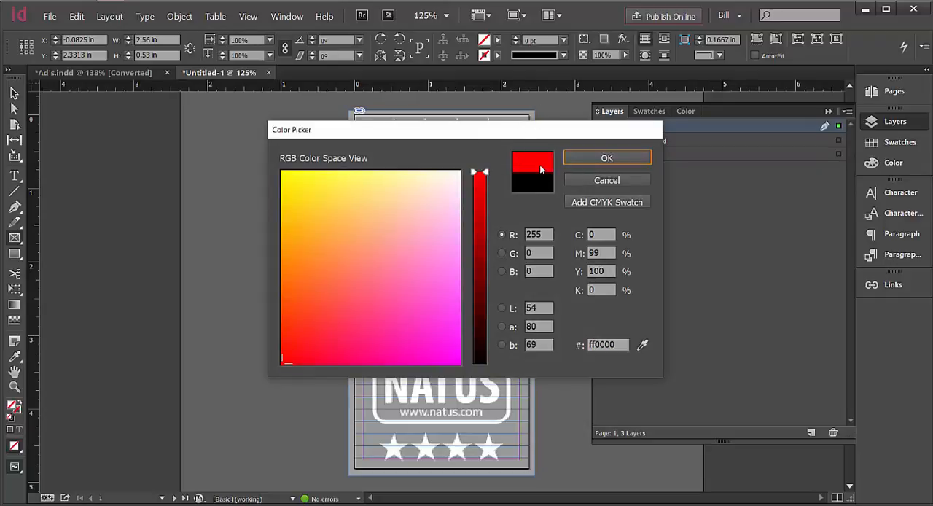
click(624, 158)
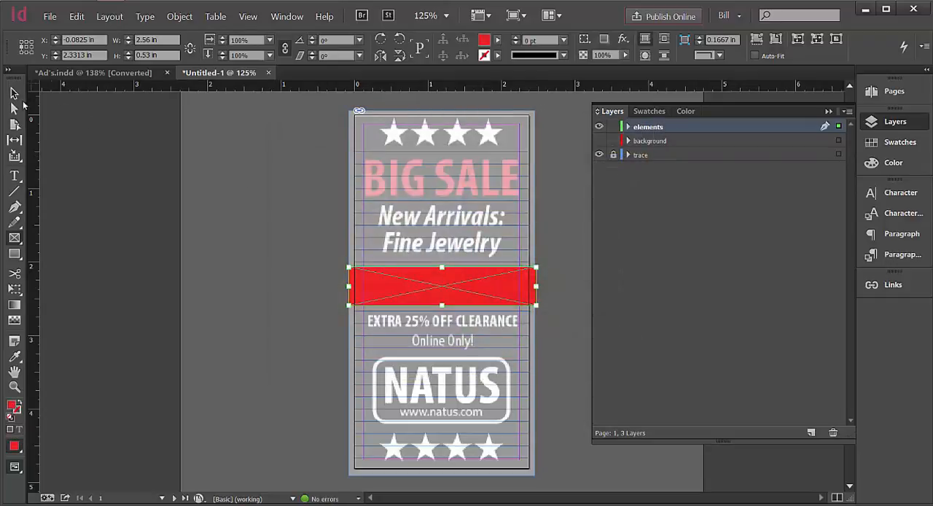
click(14, 94)
click(53, 114)
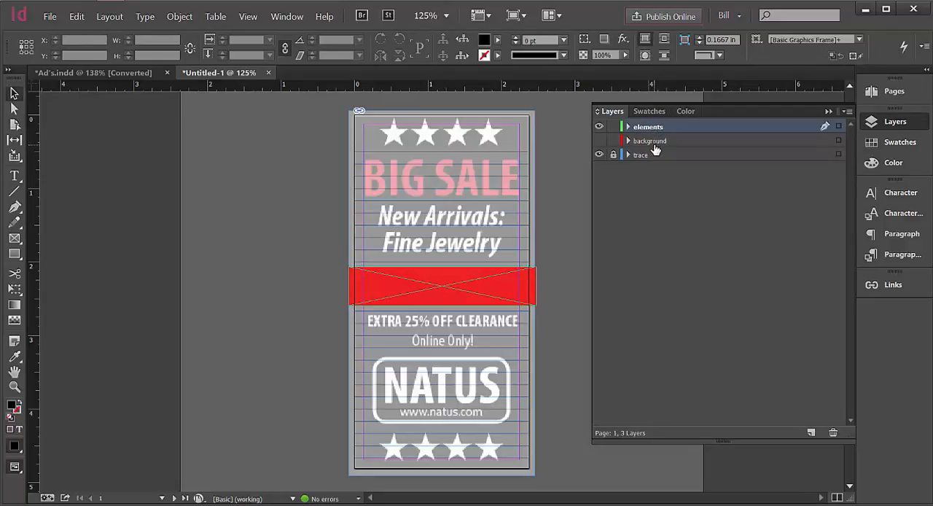
Show the background layer and toggle the elements and background layers' visibility to compare their contents.
click(599, 141)
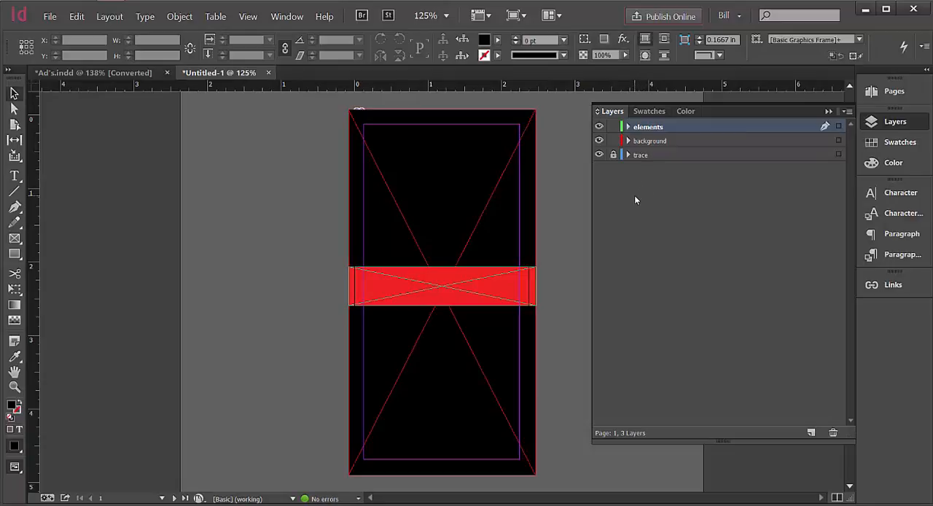
click(598, 126)
click(598, 127)
click(599, 140)
click(599, 141)
Move the red band frame from the elements layer to the background layer.
click(520, 291)
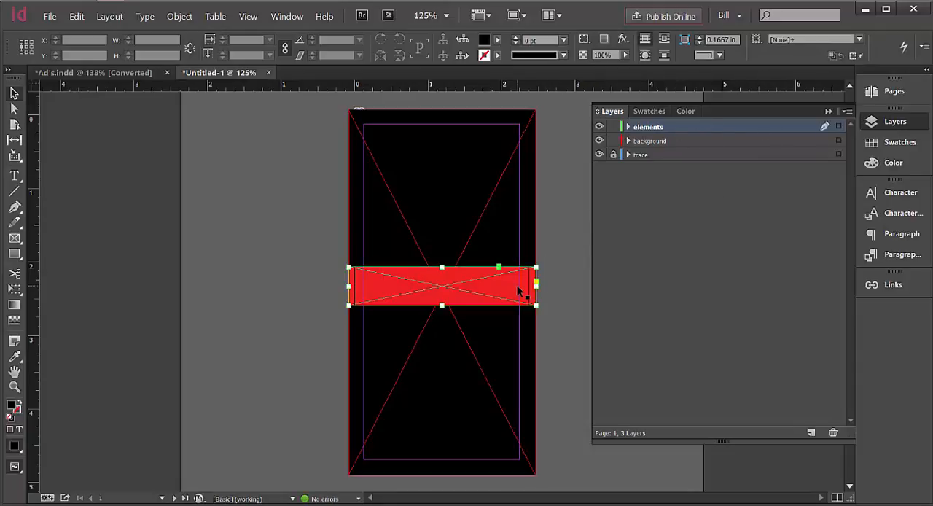
click(570, 271)
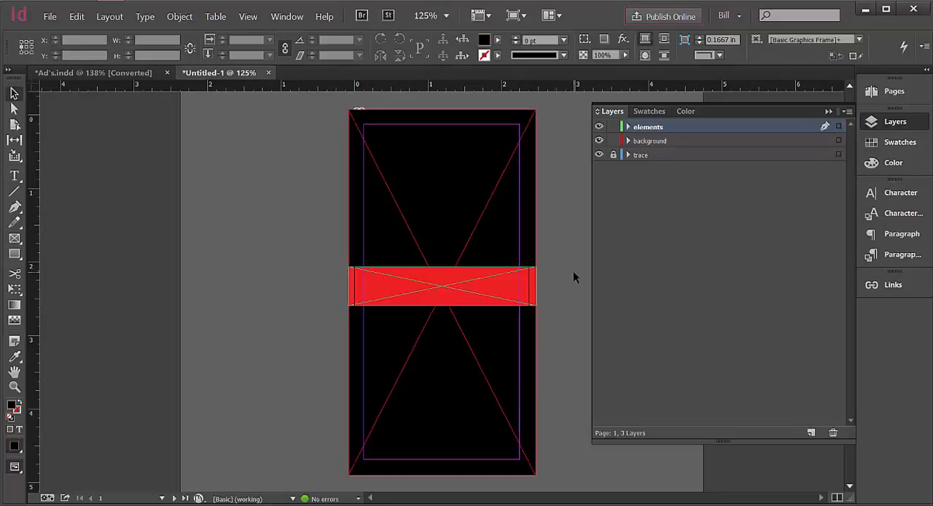
click(840, 128)
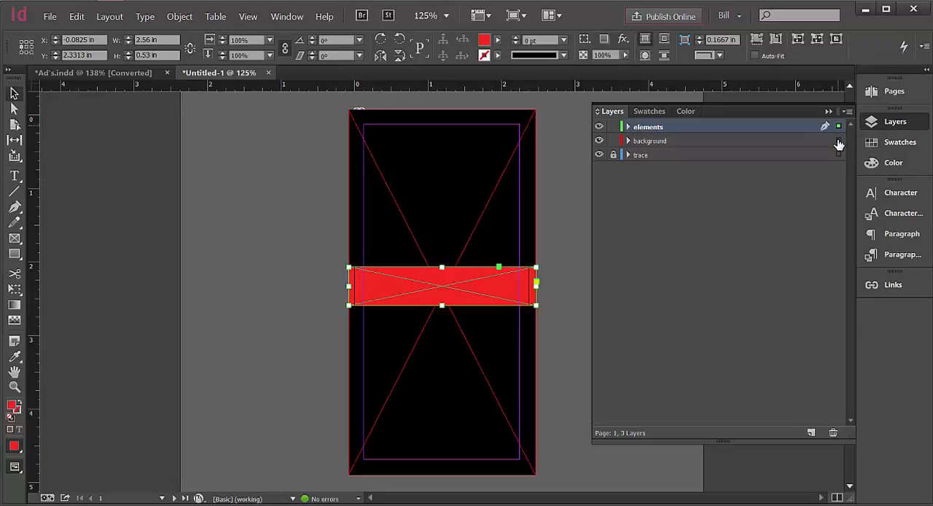
drag(838, 127, 840, 143)
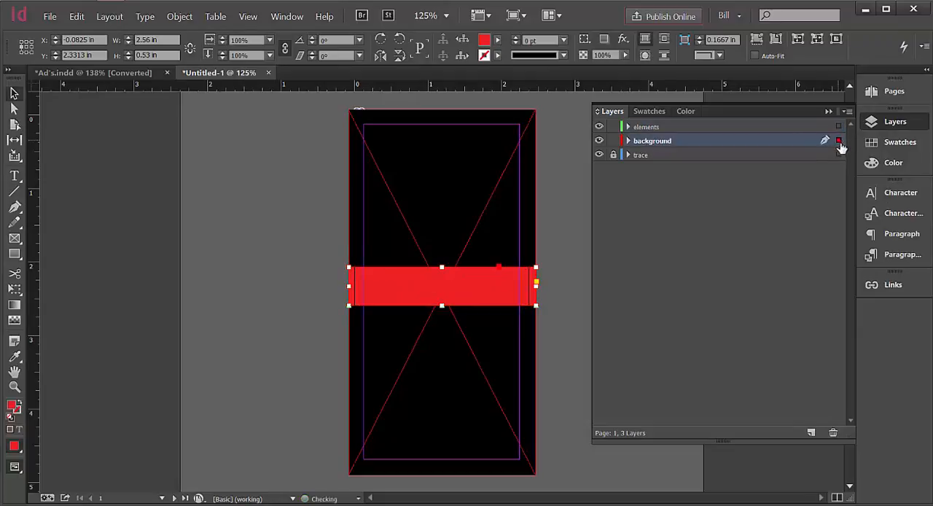
click(755, 249)
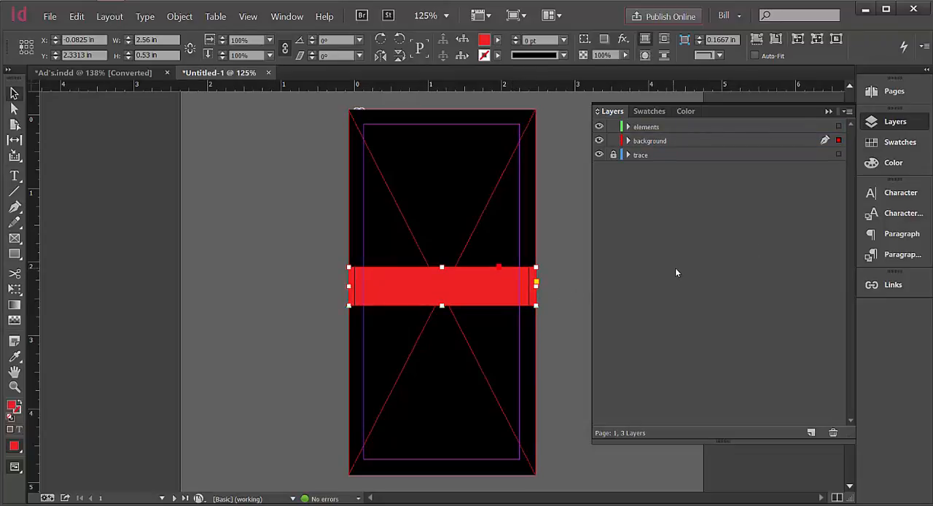
Deselect the red band and toggle the elements and background layers' visibility to check which layer holds it.
click(600, 128)
click(599, 128)
click(581, 141)
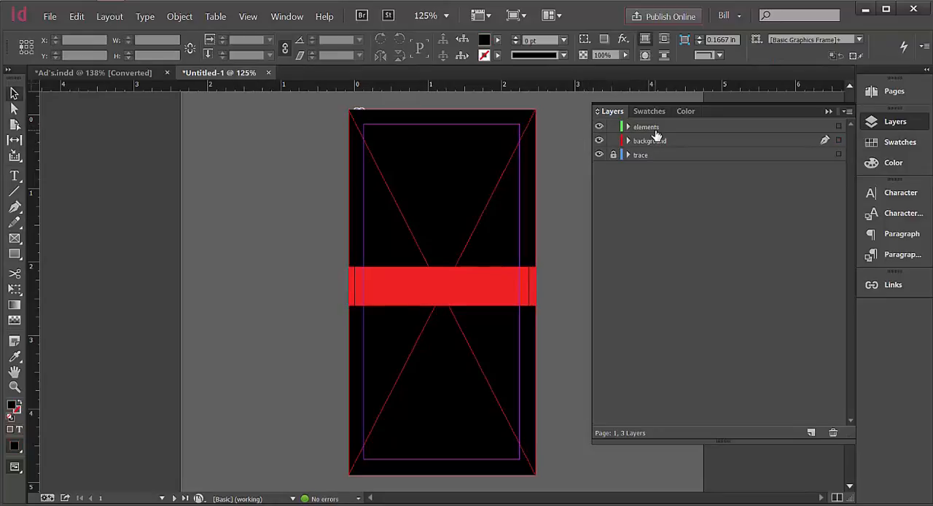
click(600, 140)
click(599, 141)
Expand the background layer and toggle the visibility of its two rectangles to check which object each one is.
click(628, 140)
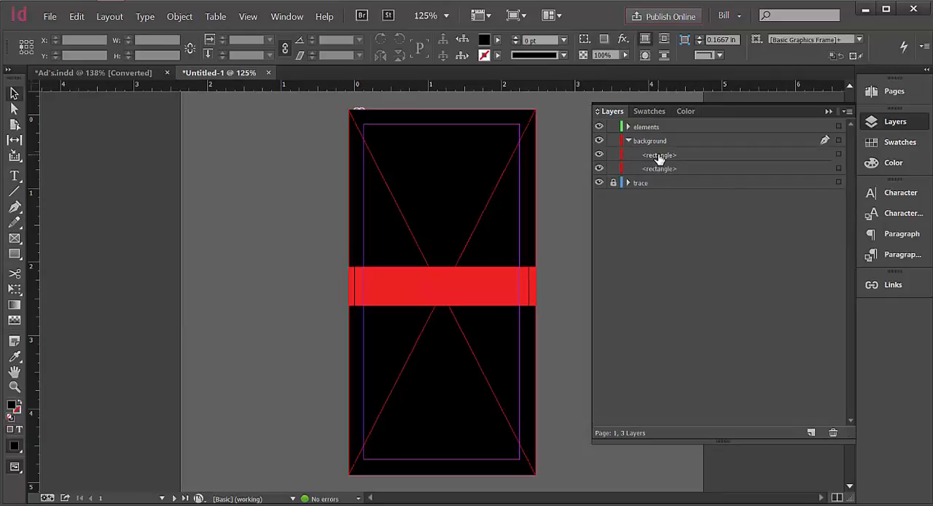
click(599, 155)
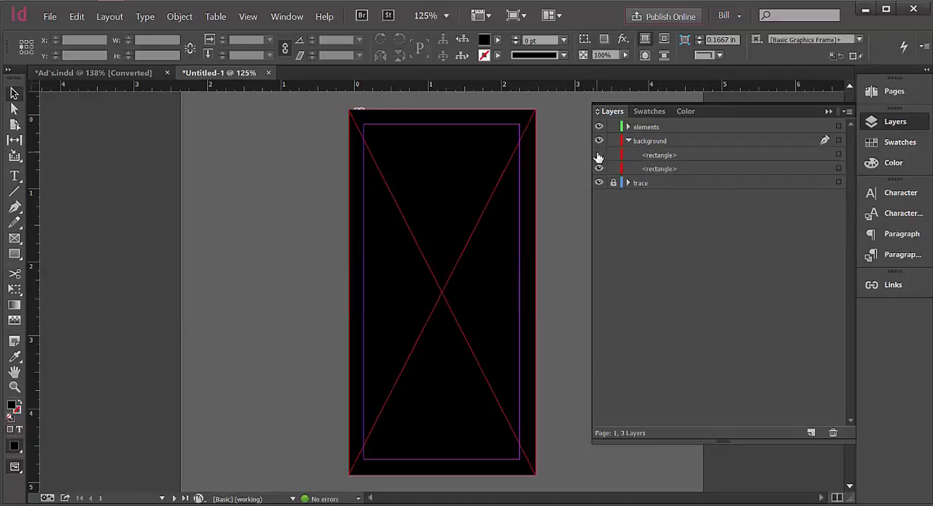
click(598, 155)
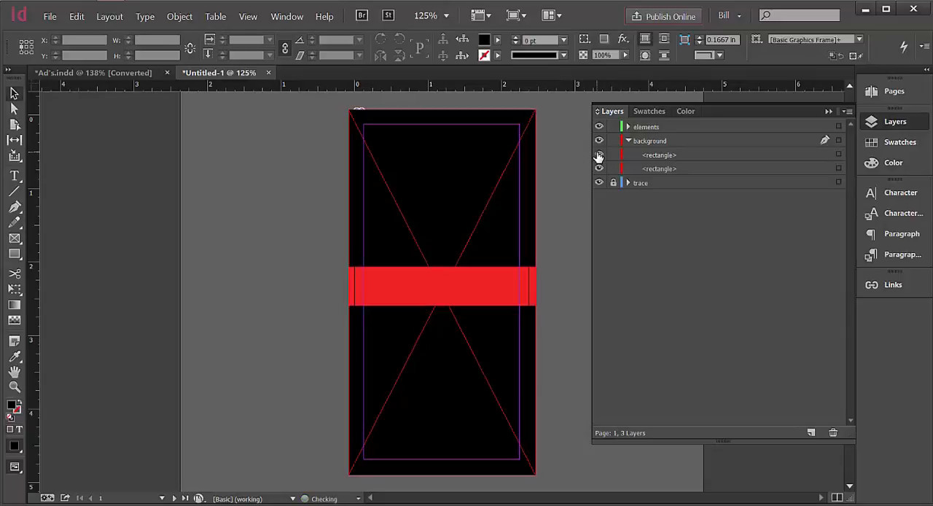
click(599, 155)
click(598, 155)
click(599, 168)
click(598, 168)
click(599, 169)
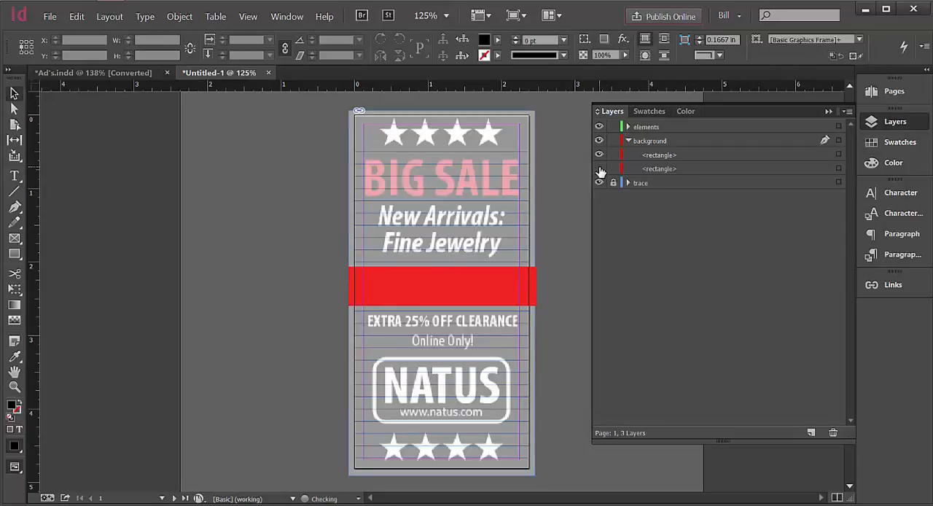
click(598, 169)
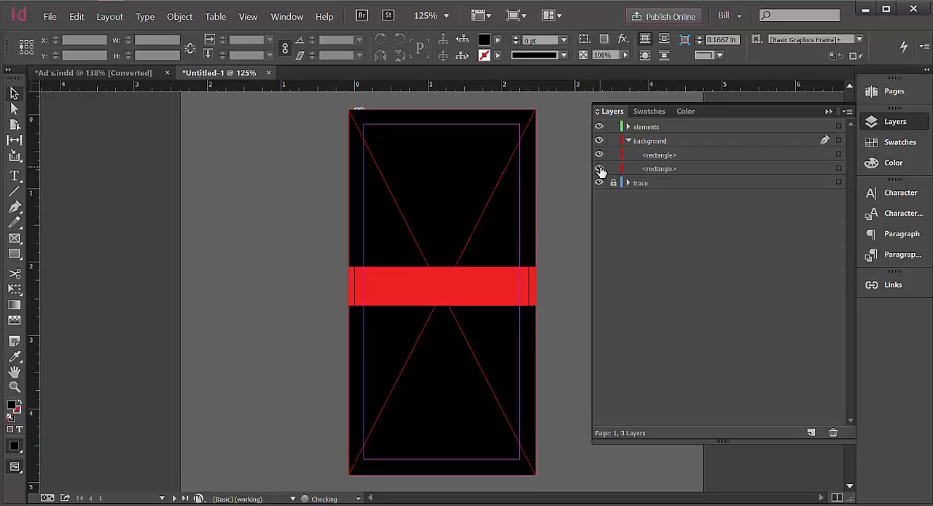
Collapse the background layer's object list, and lock and hide the layer.
click(629, 141)
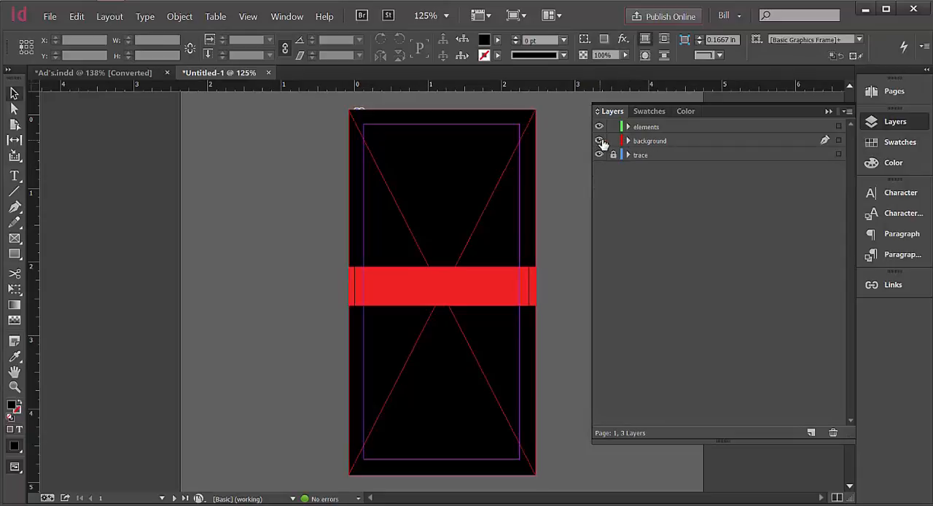
click(613, 140)
click(599, 140)
Save the document in the Week 1 Assessment 1 folder as an InDesign CC 2015 document, named with the author's first name plus "_Ad".
click(50, 16)
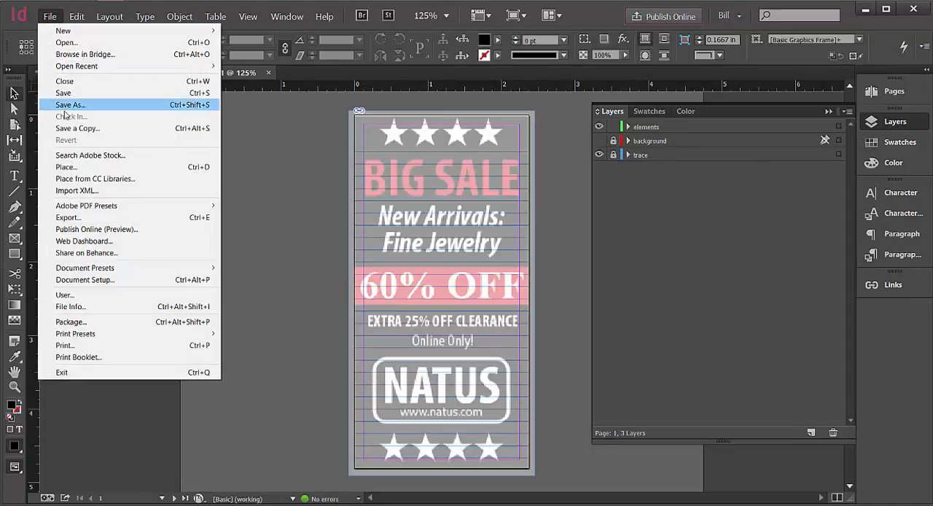
click(70, 104)
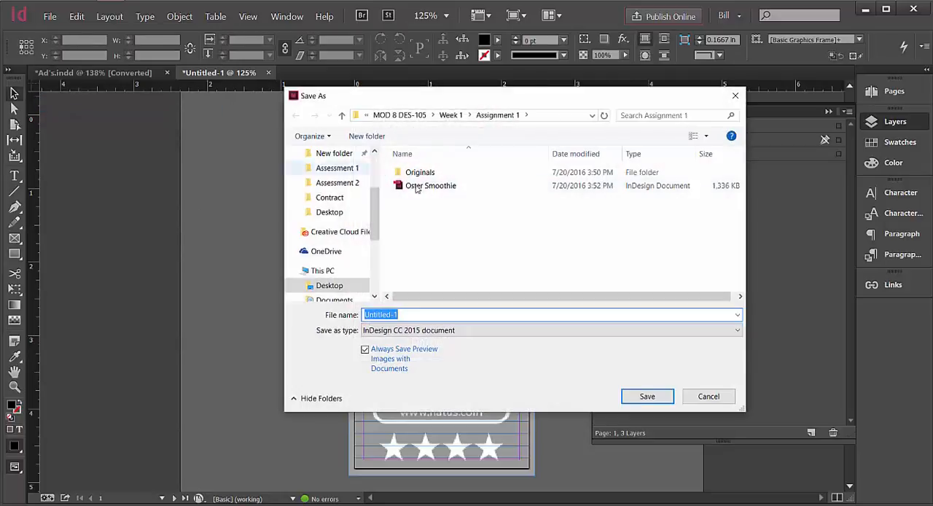
click(455, 115)
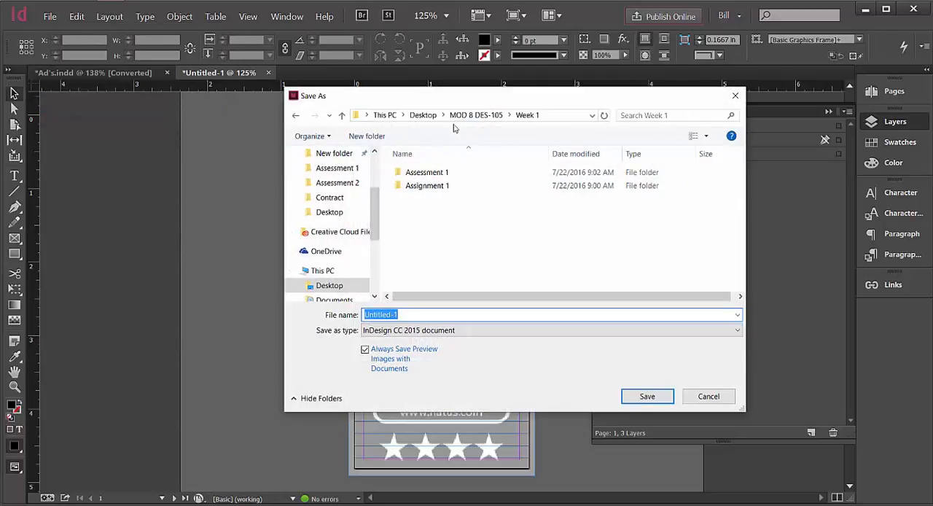
double_click(427, 175)
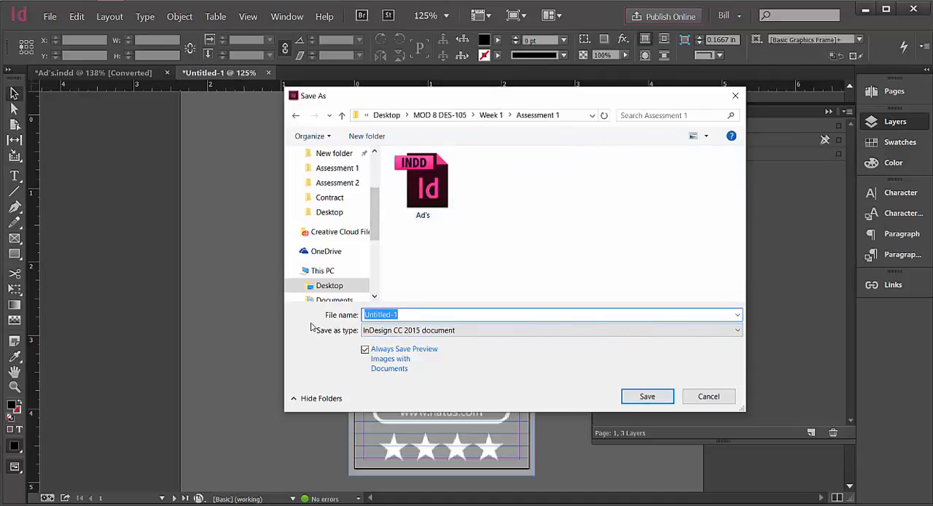
text(Bill_Ad)
click(662, 396)
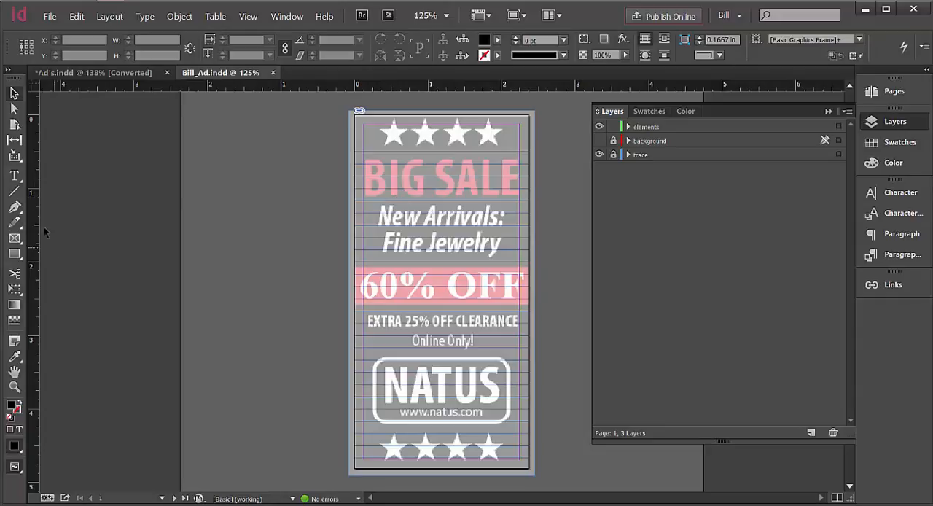
On the elements layer, create a centre-aligned text frame about 2.375 × 0.6 in over the traced headline, reading "BIG SALE".
click(16, 180)
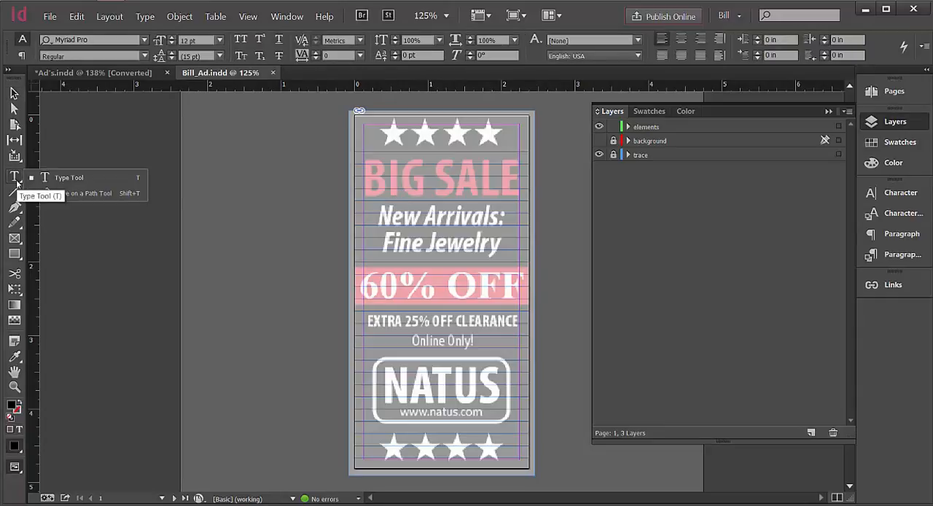
click(72, 181)
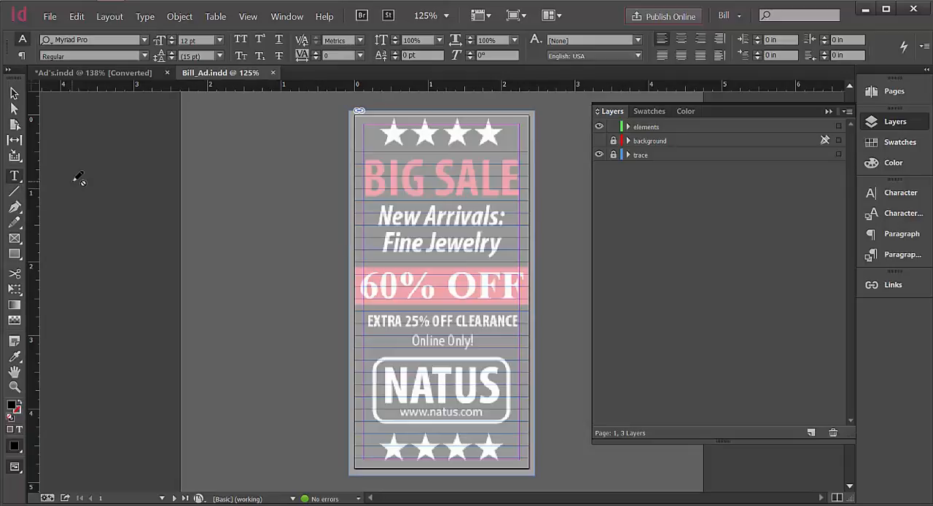
click(613, 155)
click(670, 128)
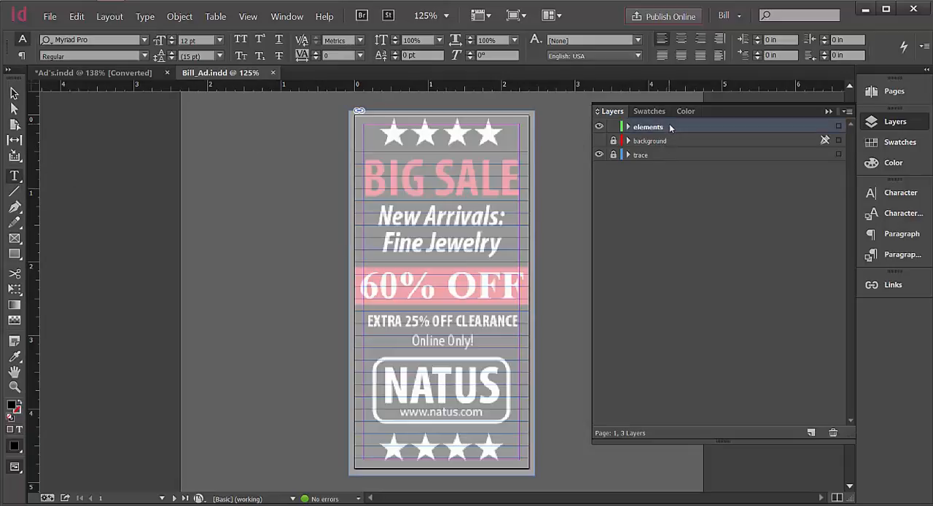
click(645, 141)
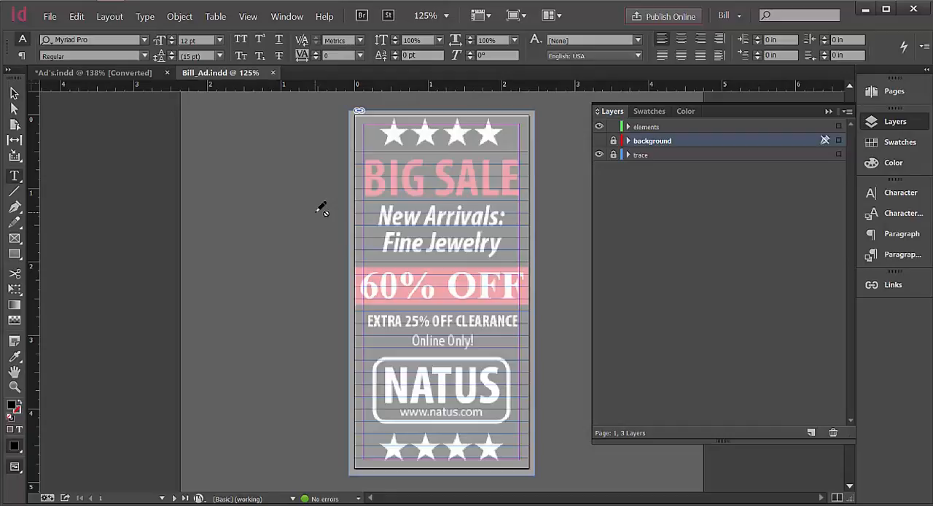
click(645, 127)
drag(357, 156, 532, 206)
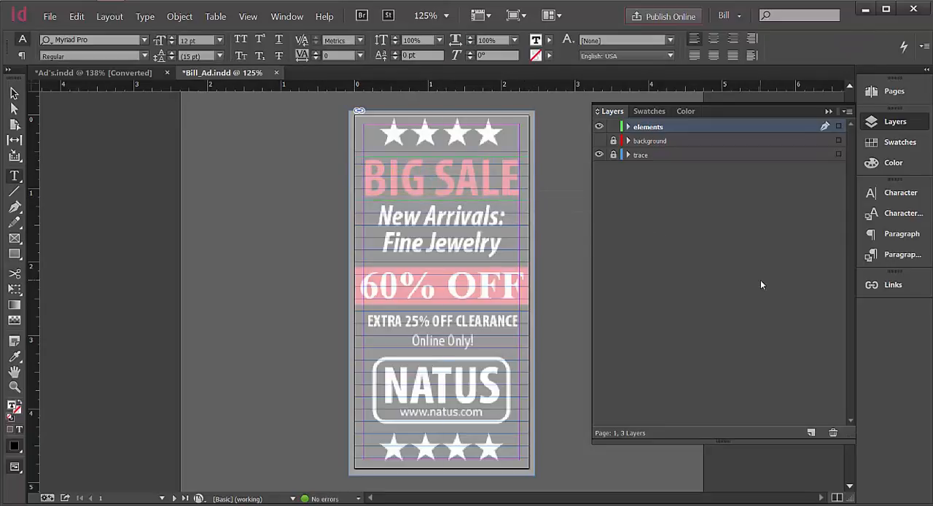
click(713, 40)
text(BIG)
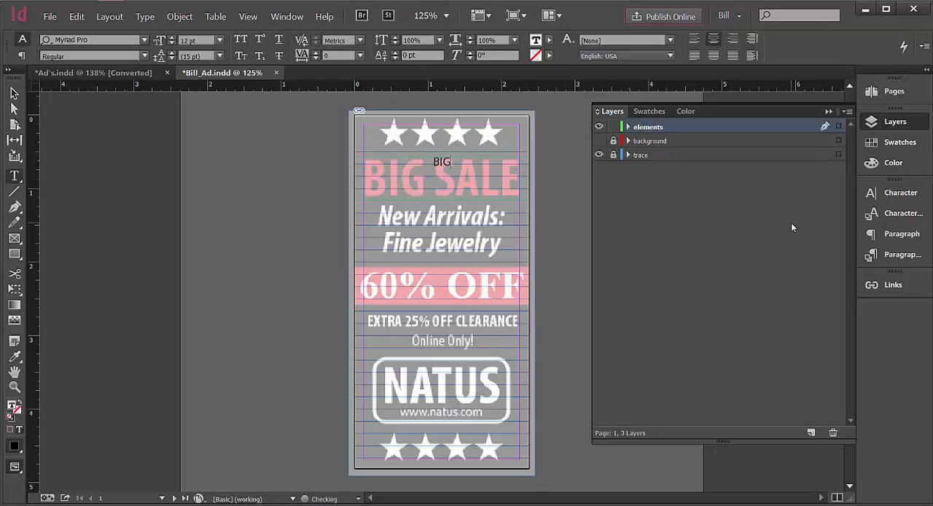
text(SALE)
Set the BIG SALE text to the Bold Condensed style of Myriad Pro.
click(14, 93)
double_click(441, 166)
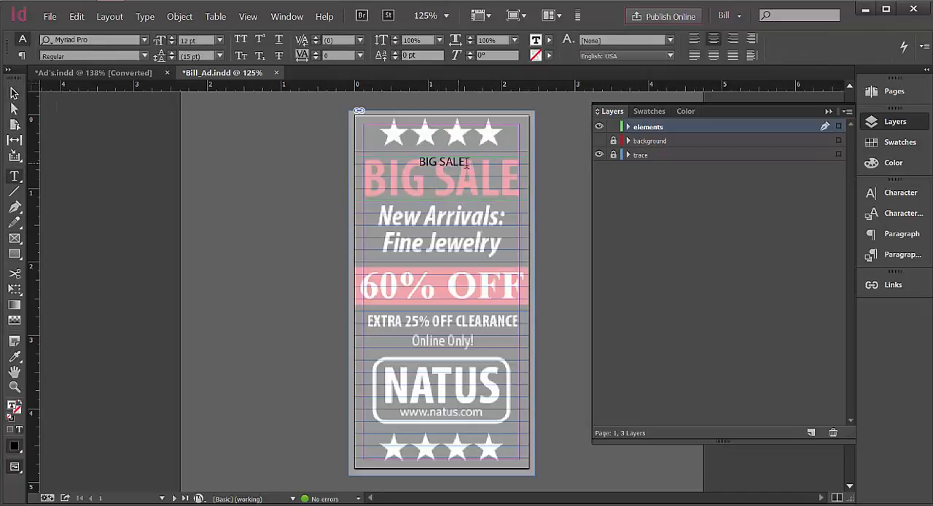
drag(468, 161, 418, 161)
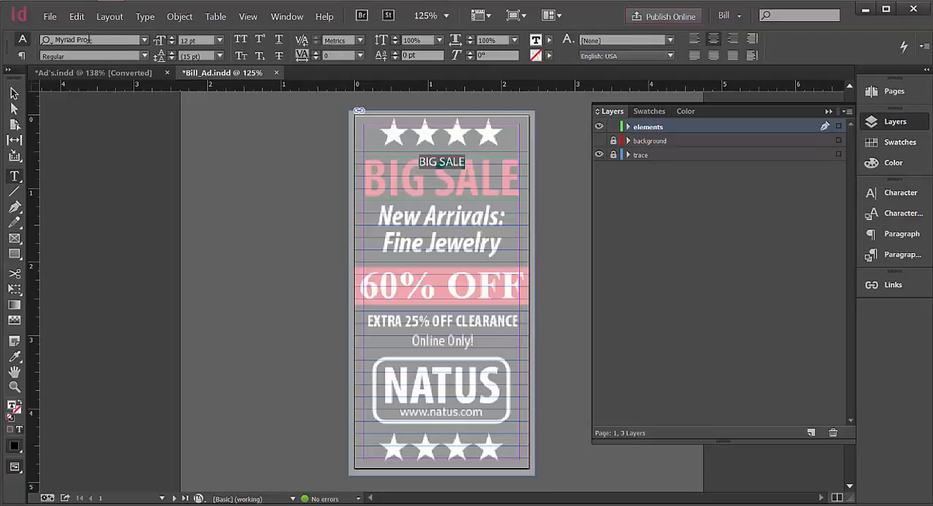
click(146, 56)
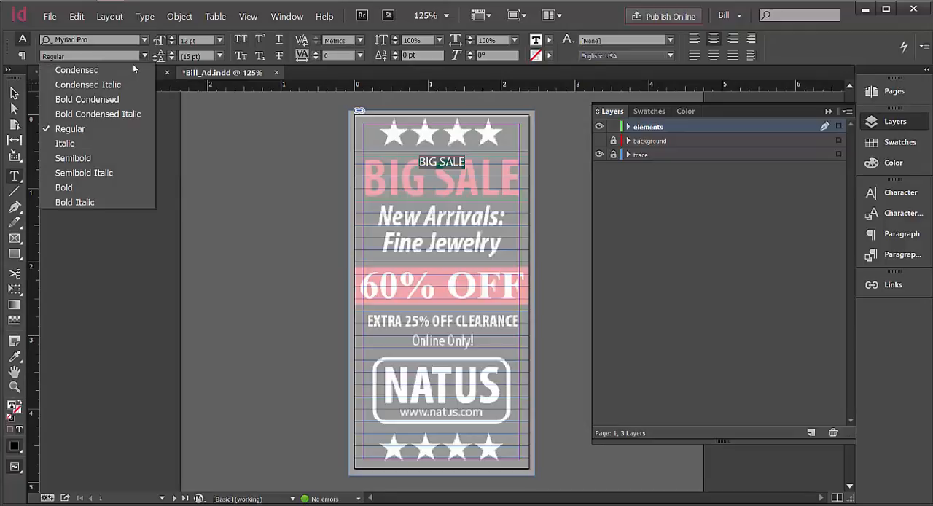
click(121, 100)
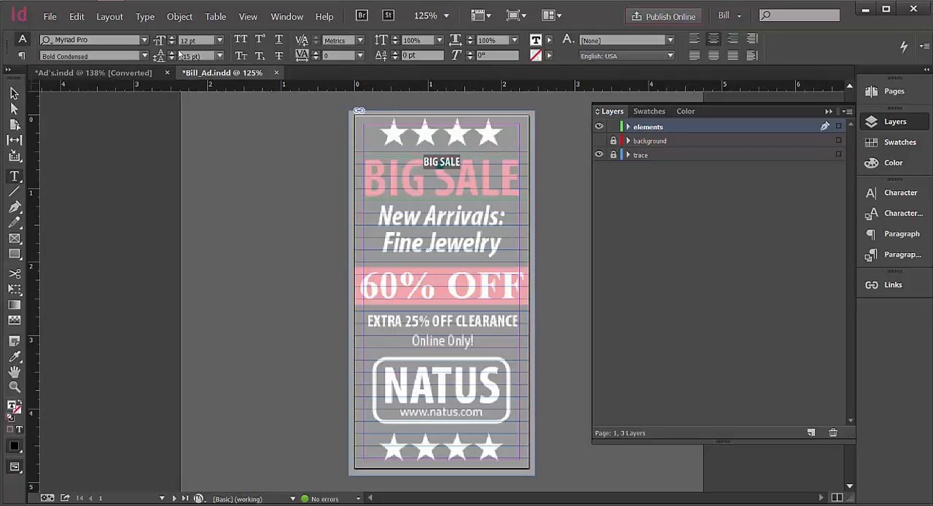
Enlarge the BIG SALE text to 51 pt to match the traced headline.
click(219, 40)
click(203, 219)
click(171, 38)
click(171, 38)
click(171, 38)
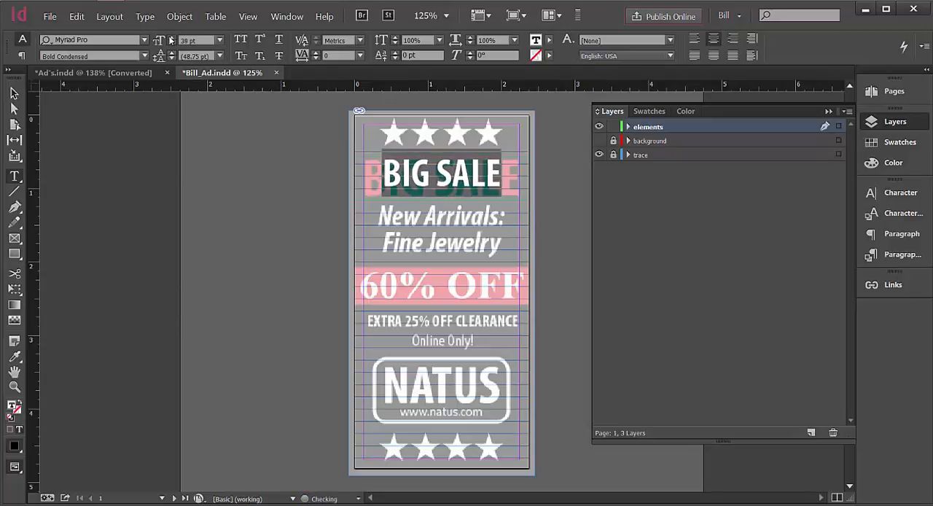
click(170, 38)
click(170, 38)
click(171, 38)
click(171, 38)
click(170, 38)
click(171, 38)
click(170, 38)
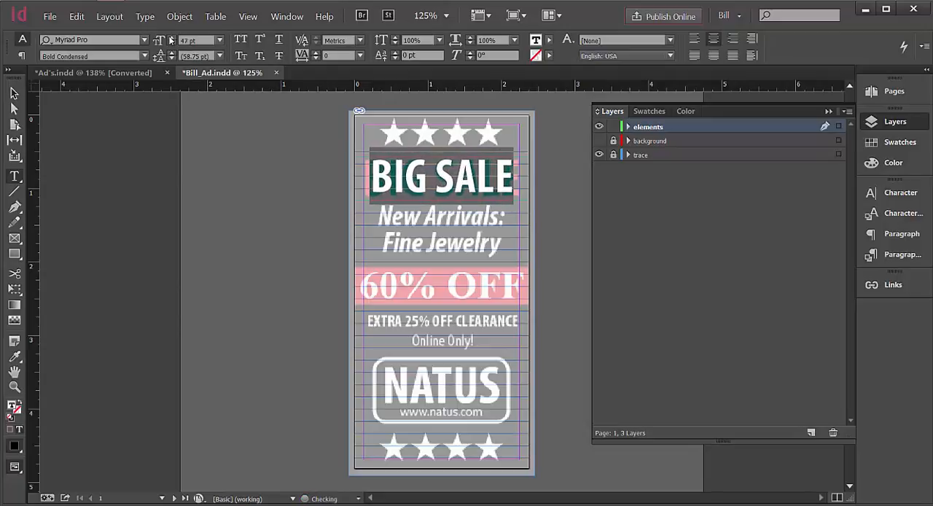
click(170, 38)
click(170, 38)
click(171, 38)
click(171, 38)
click(171, 38)
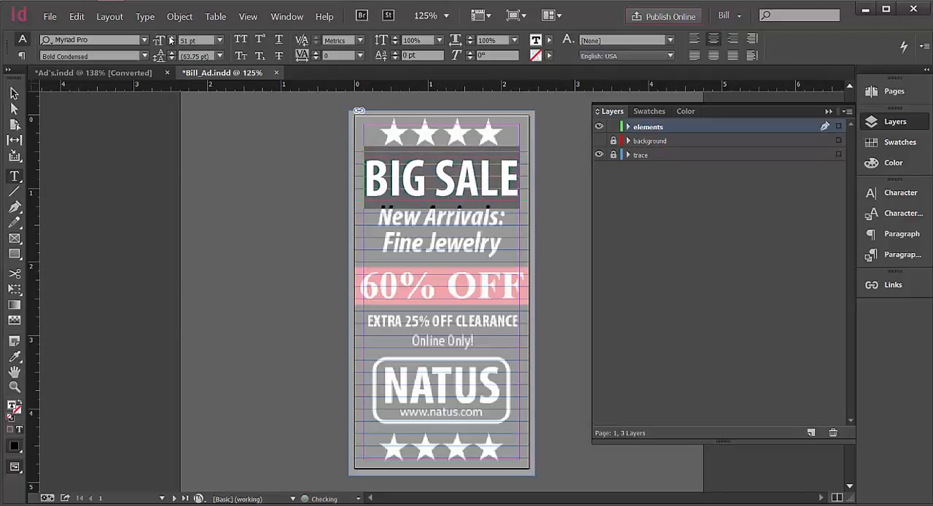
click(14, 93)
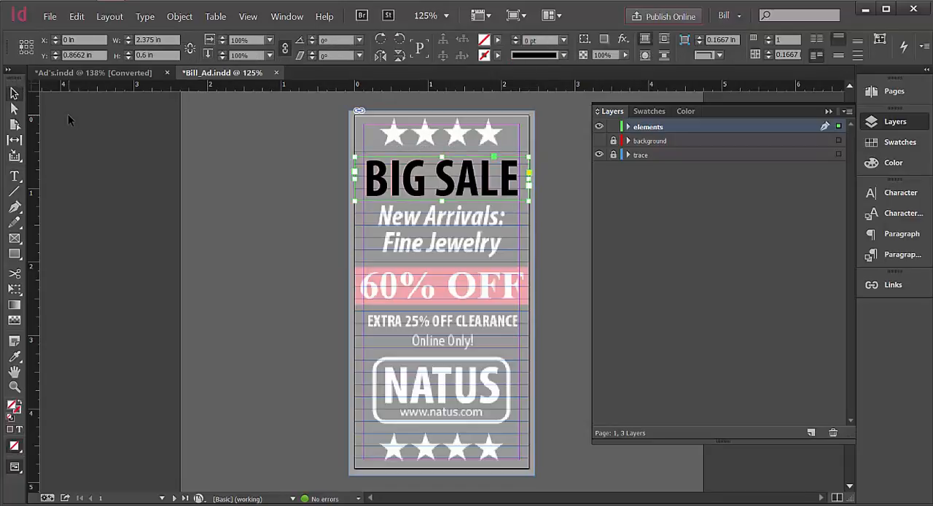
Set the tracking of the whole BIG SALE text to 10.
double_click(429, 191)
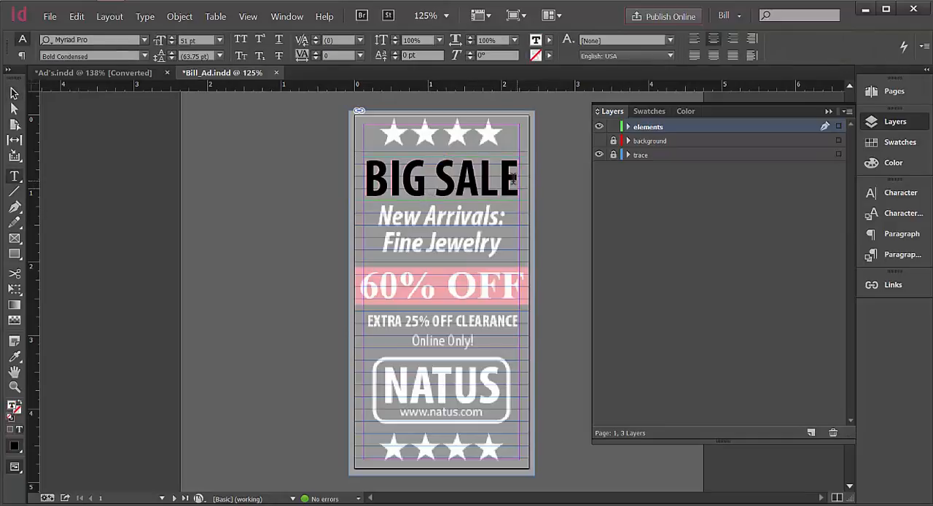
drag(513, 181, 363, 180)
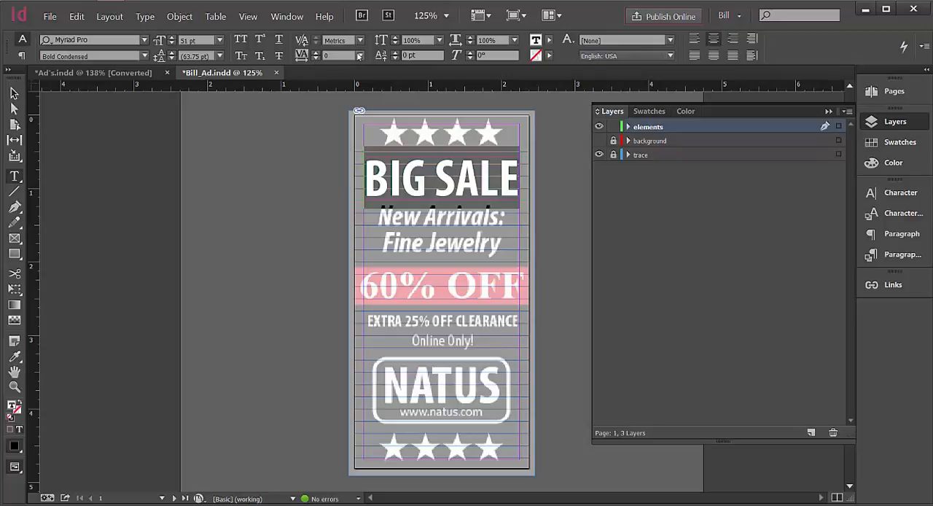
click(316, 52)
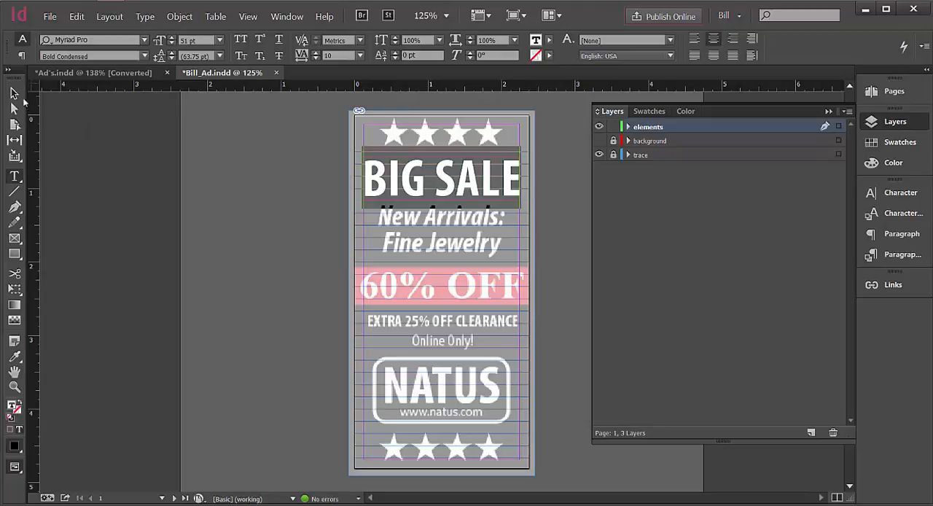
click(15, 95)
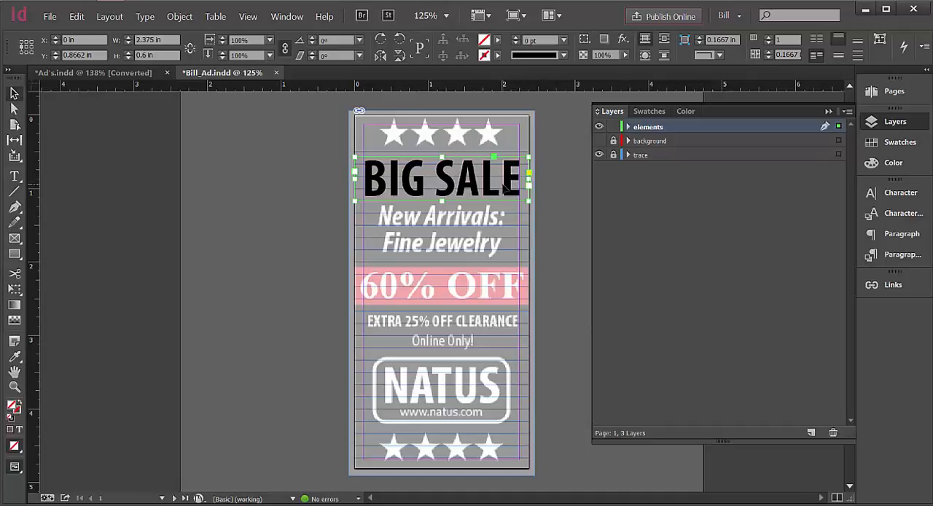
Set the kerning between BIG and SALE to -20, and toggle the elements layer's visibility to compare the headline with the trace.
double_click(440, 195)
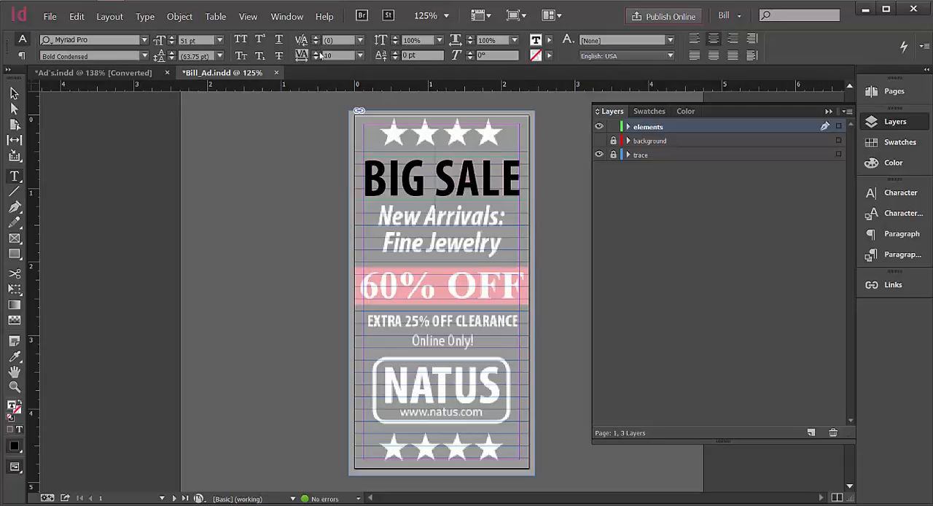
click(317, 43)
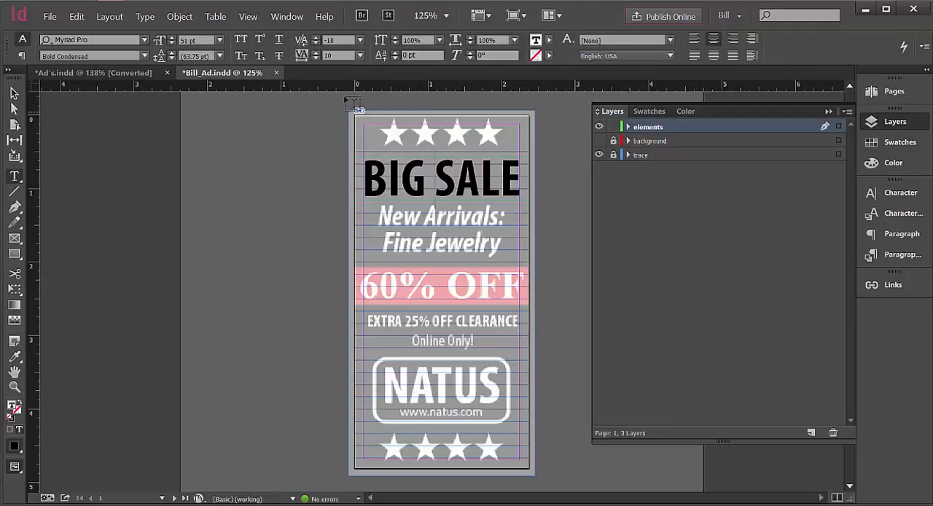
click(316, 43)
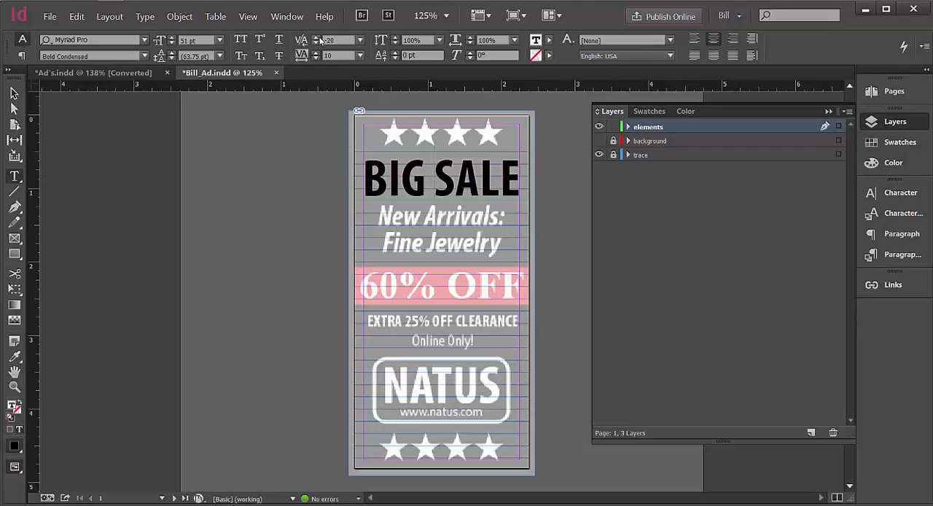
click(14, 93)
click(92, 132)
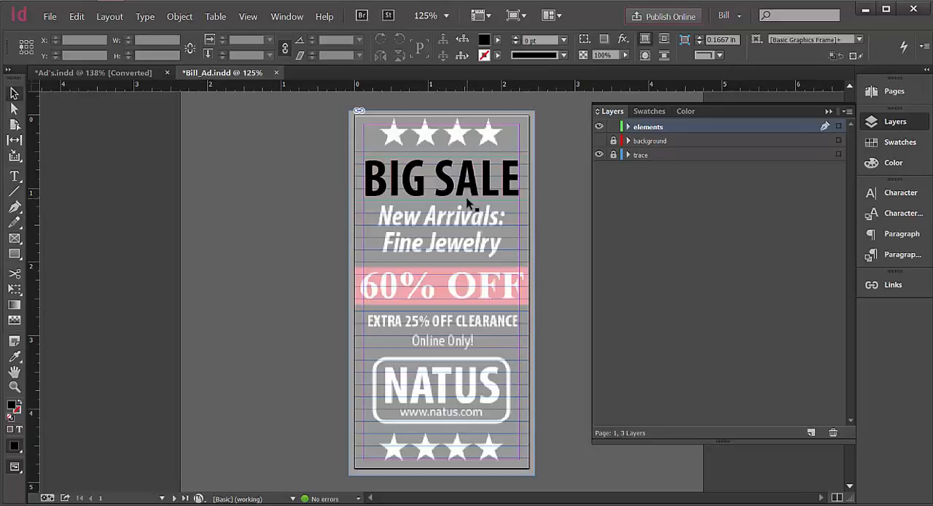
click(599, 126)
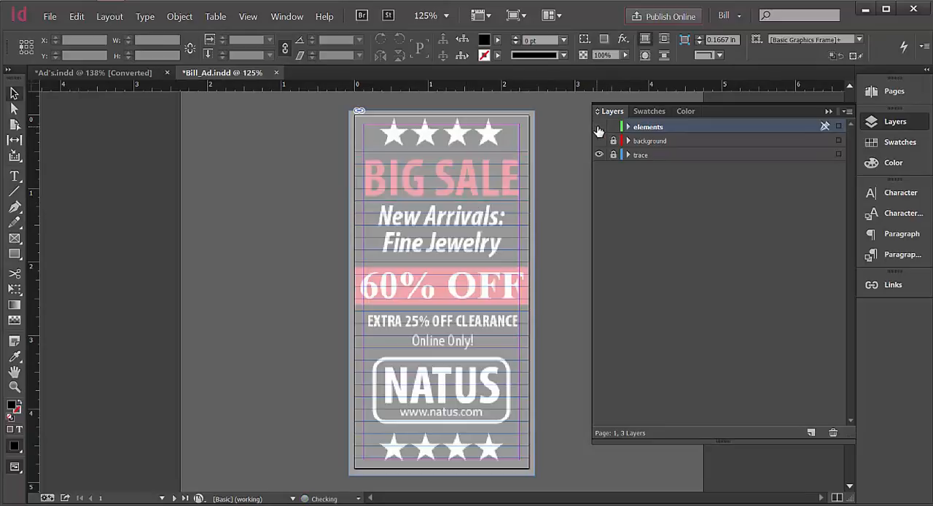
click(598, 128)
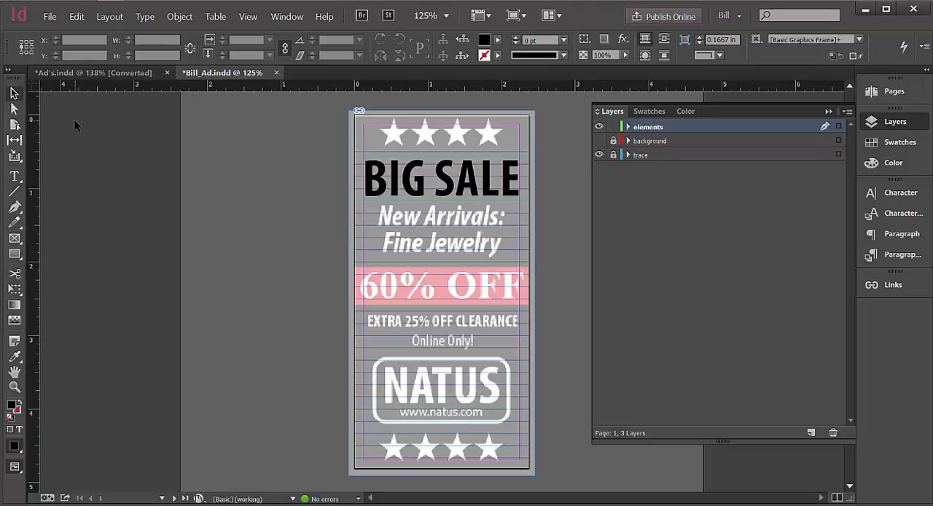
Fit the BIG SALE text frame to its content and deselect it.
click(15, 176)
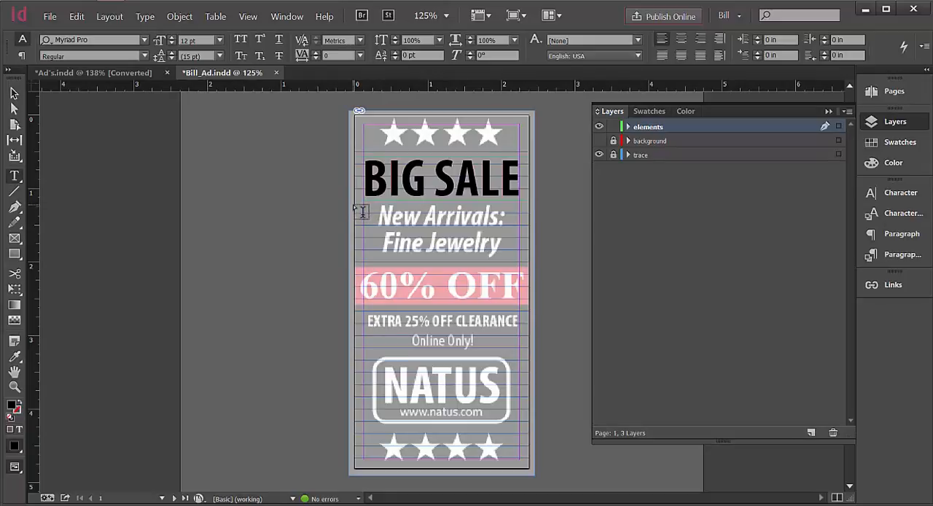
click(14, 93)
click(417, 186)
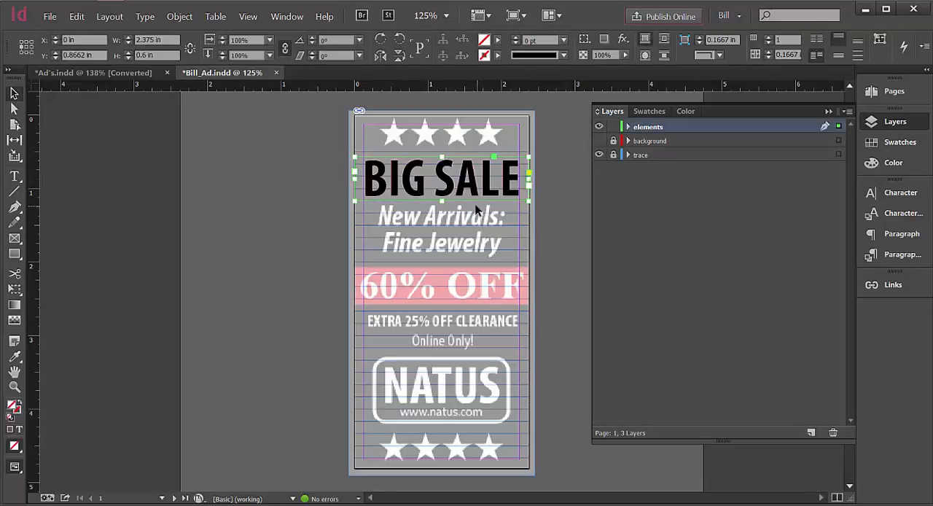
click(180, 16)
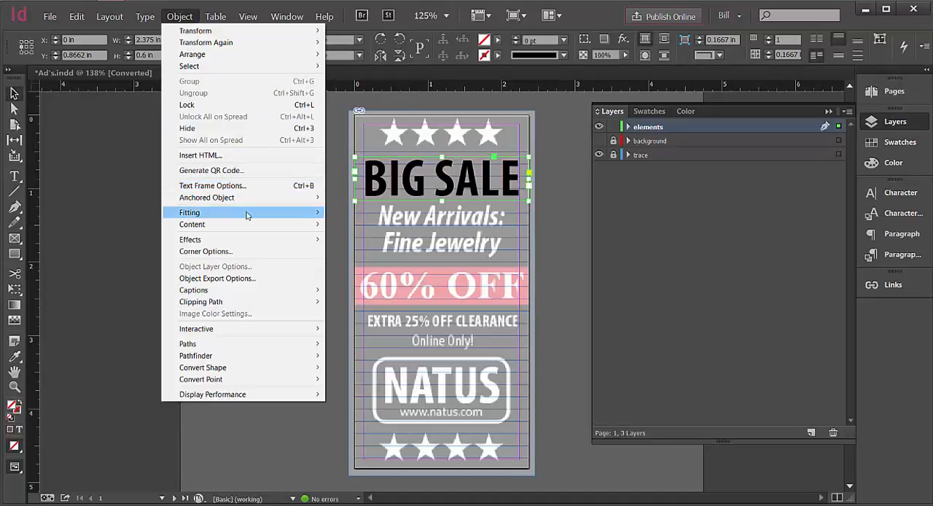
mouse_move(246, 213)
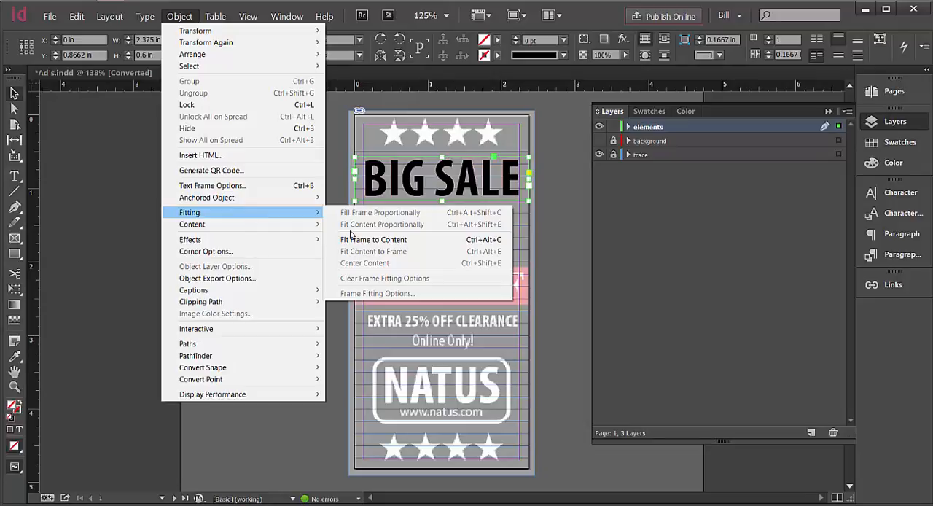
click(399, 242)
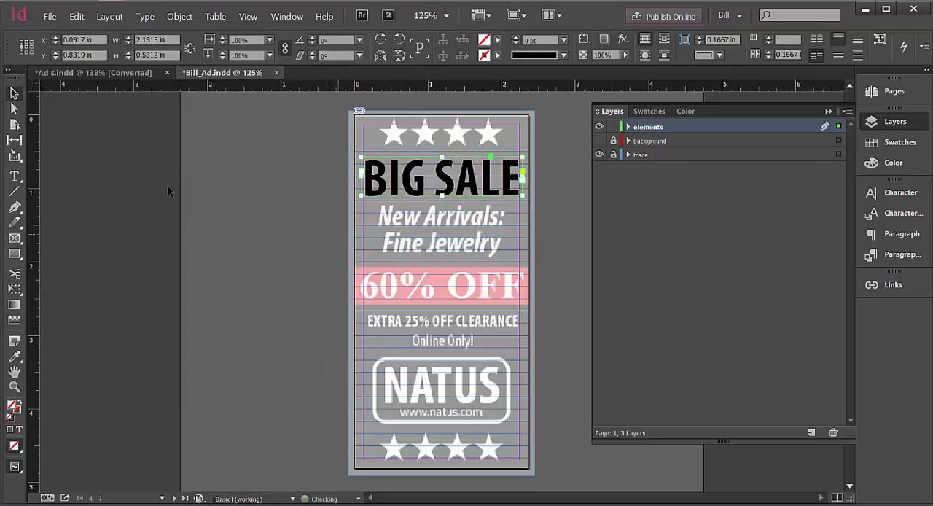
click(66, 120)
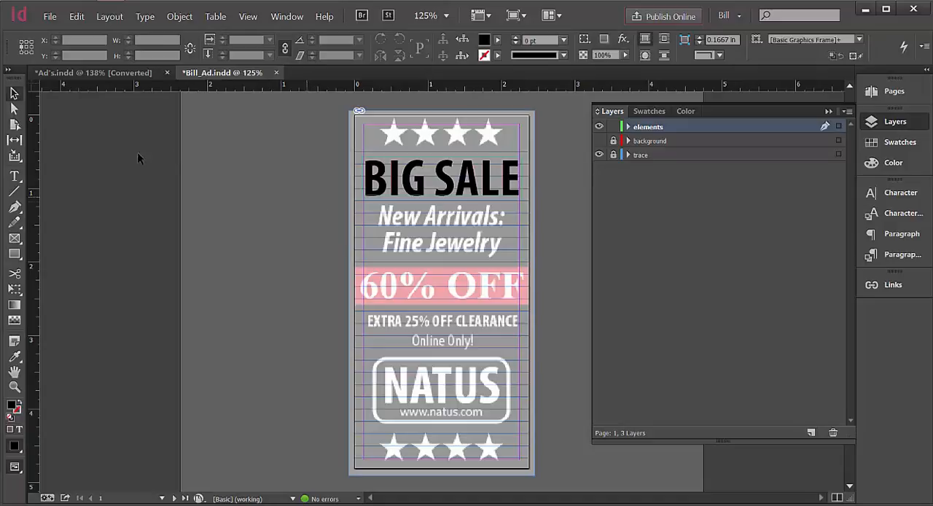
Add a centered text frame about 2.375 in wide and 0.76 in tall below BIG SALE, with the first line "New Arrivals:".
click(14, 176)
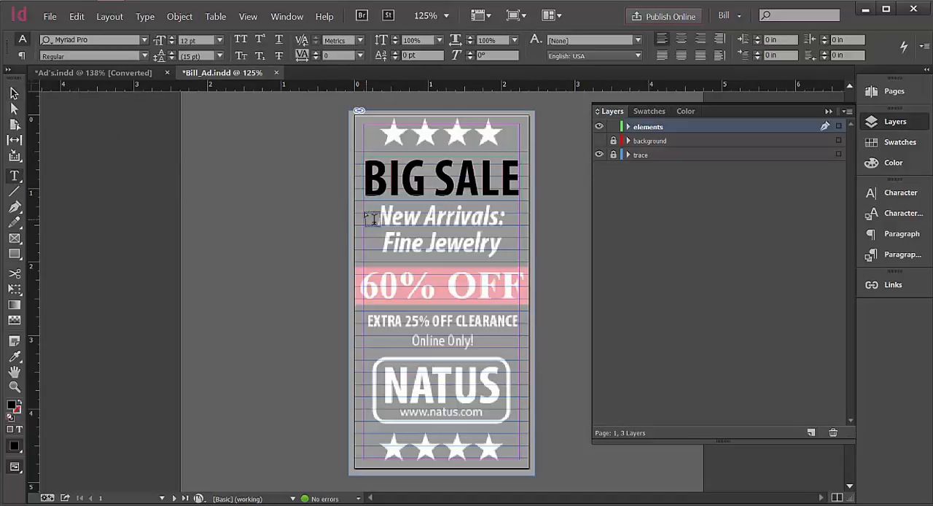
drag(360, 211, 533, 265)
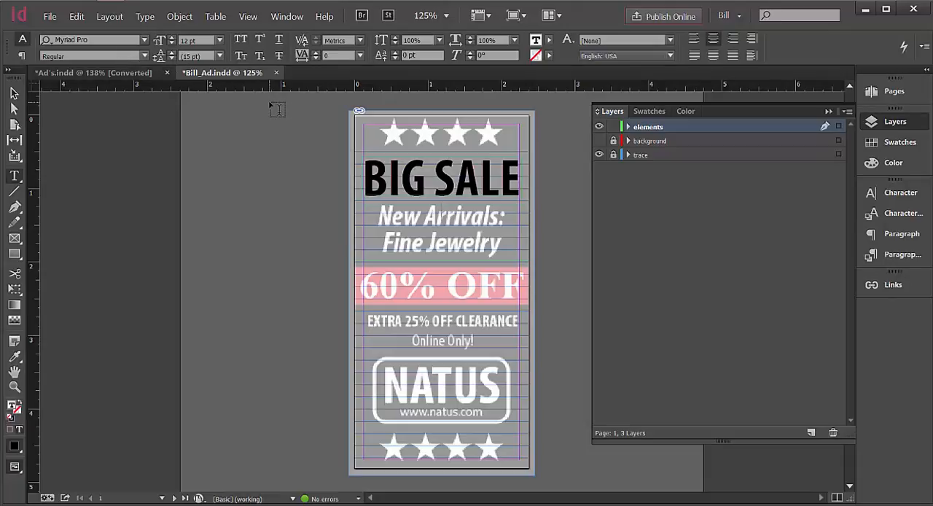
text(New Arrivals)
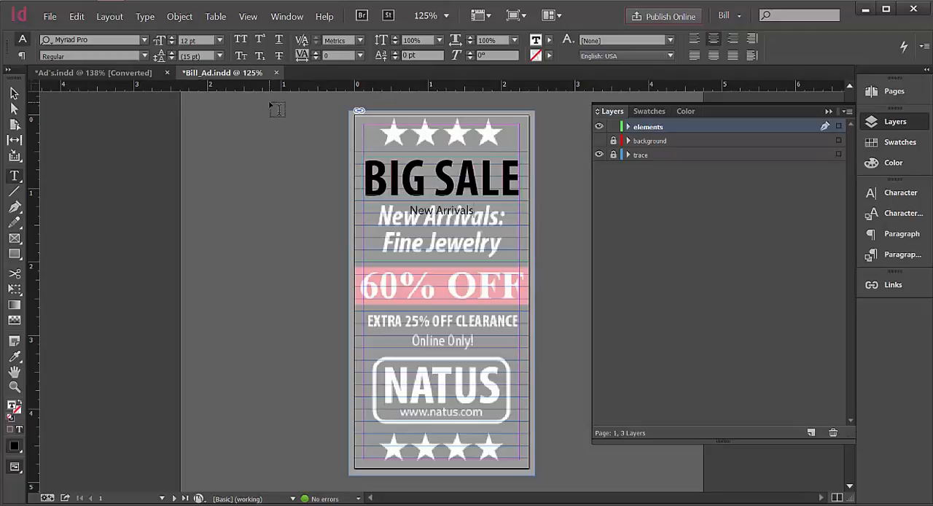
text(:)
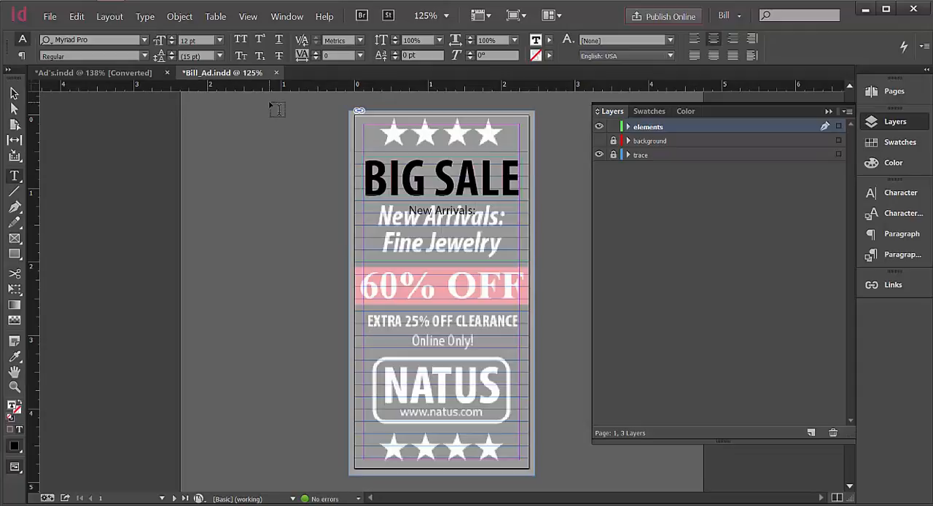
Add the second line "Fine Jewelery" below "New Arrivals:", correcting its last letter to y.
key(Return)
text(Fine Jewele)
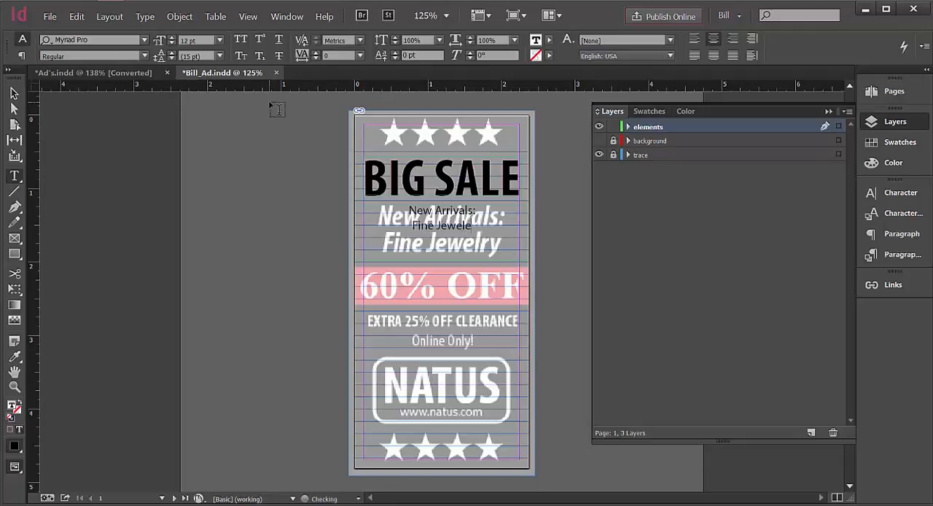
text(rt)
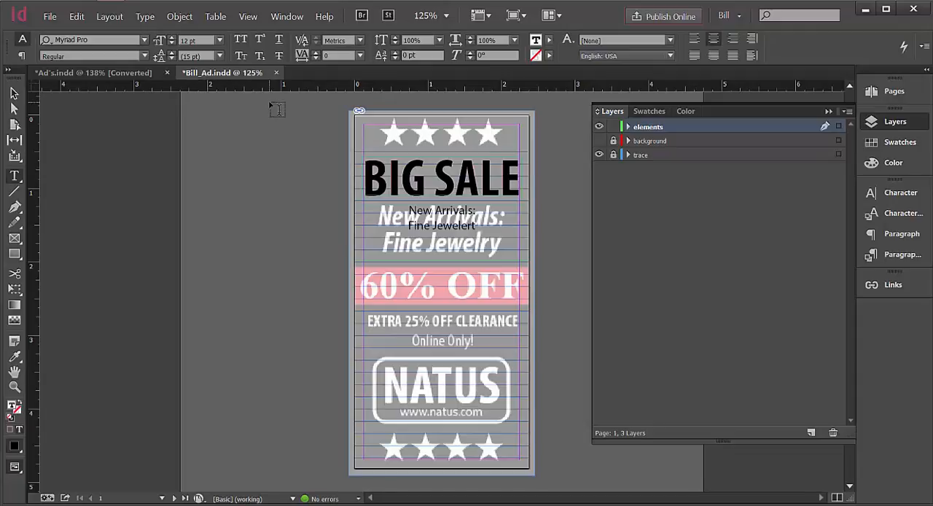
click(479, 227)
key(BackSpace)
text(y)
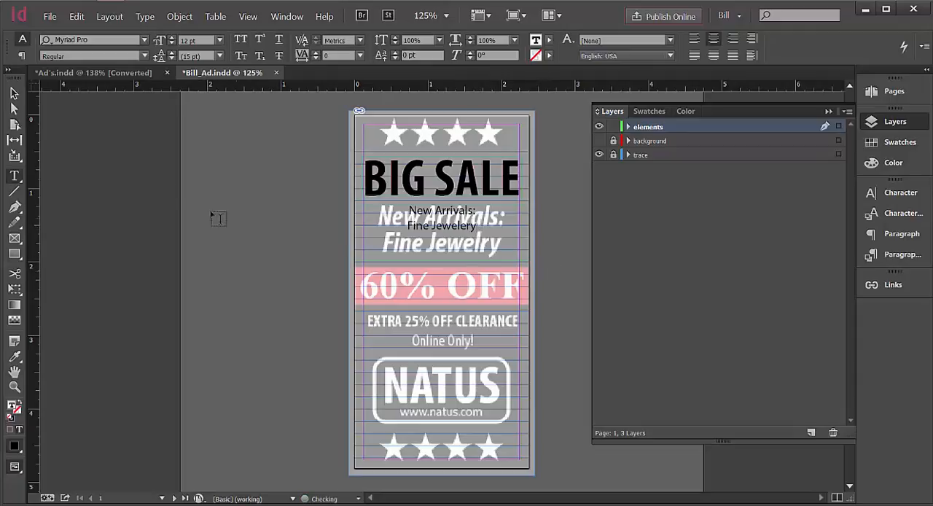
Set both lines of the New Arrivals text to the Bold Condensed Italic style of Myriad Pro.
click(14, 93)
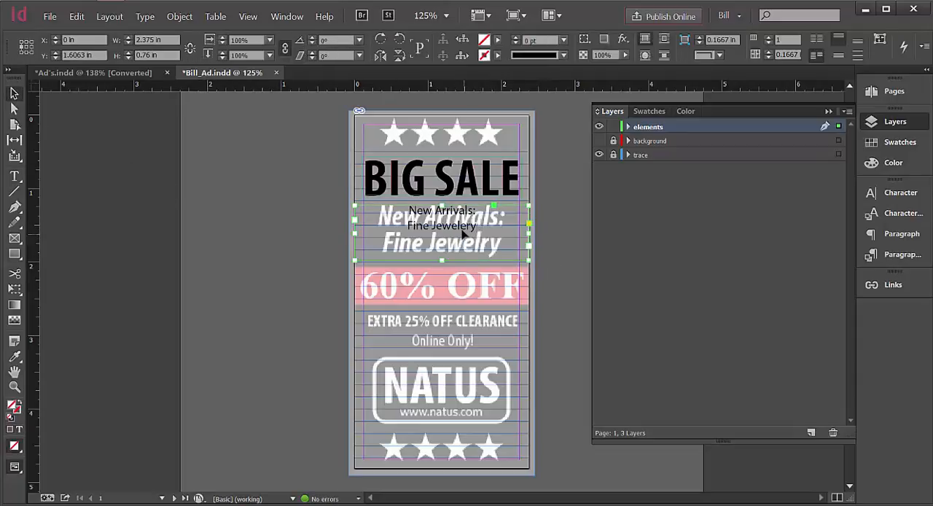
double_click(462, 230)
drag(487, 227, 394, 208)
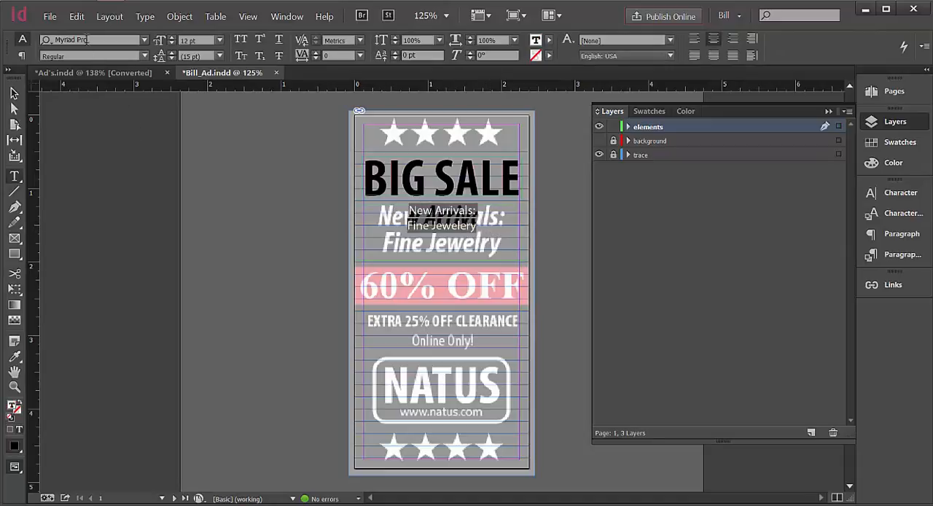
click(145, 57)
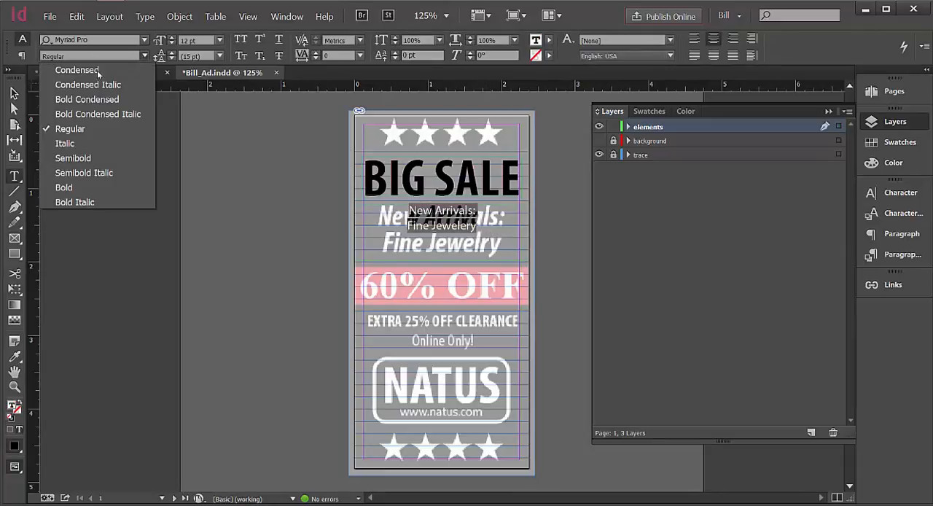
click(81, 116)
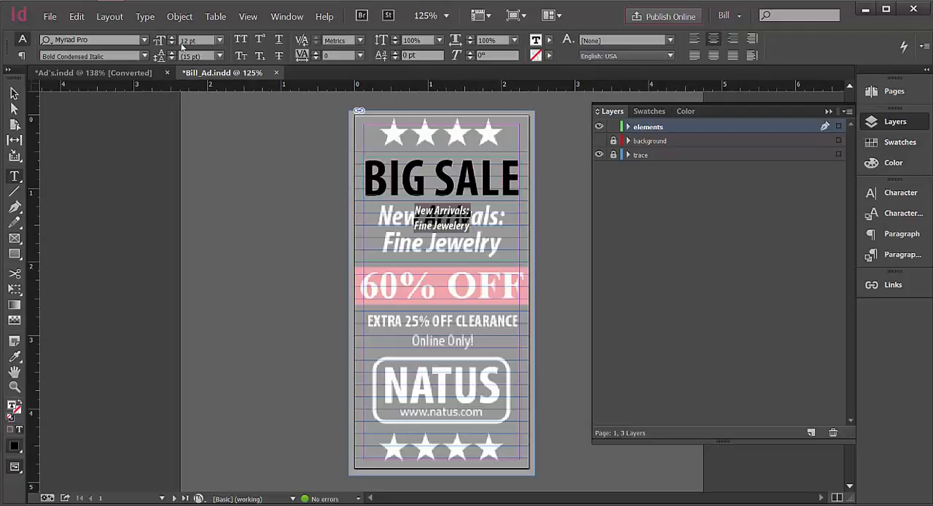
Enlarge both lines of the New Arrivals text to 28 pt to match the trace, and deselect the frame.
click(220, 40)
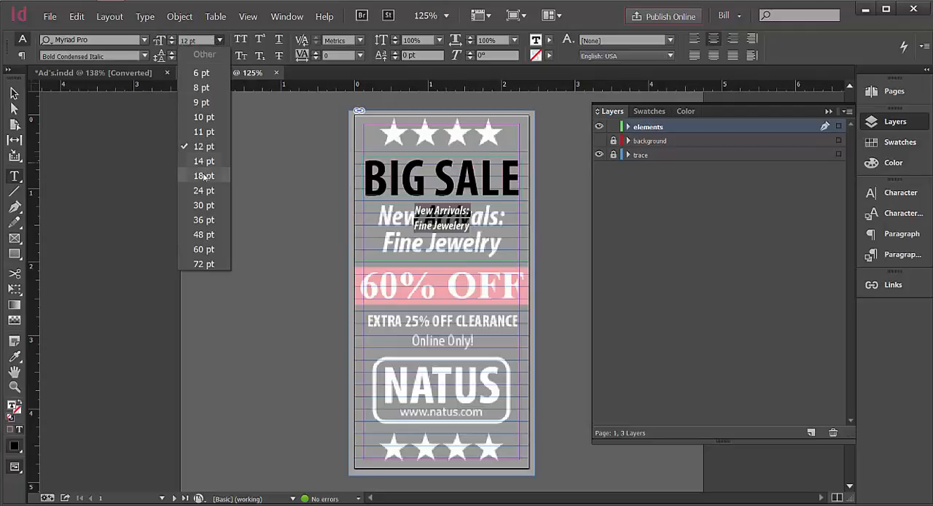
click(205, 220)
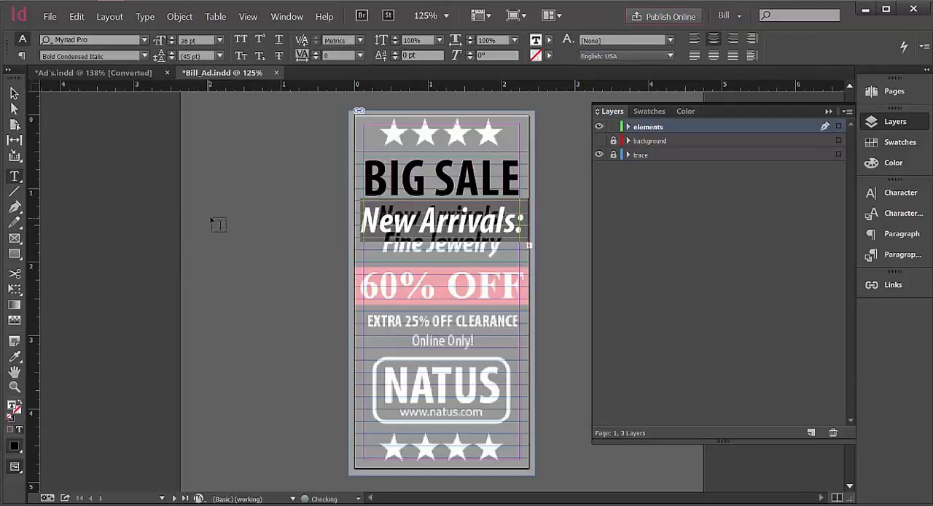
click(172, 43)
click(172, 43)
click(173, 43)
click(172, 43)
click(172, 43)
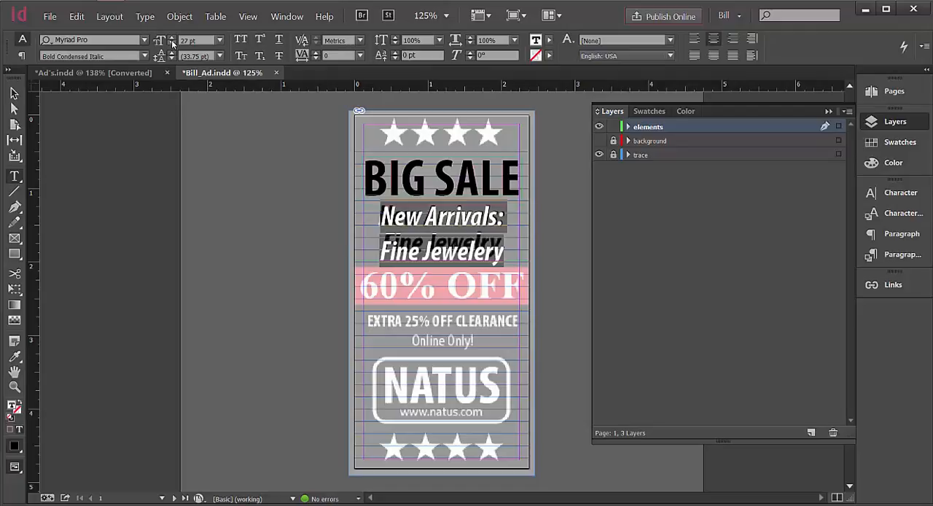
click(14, 94)
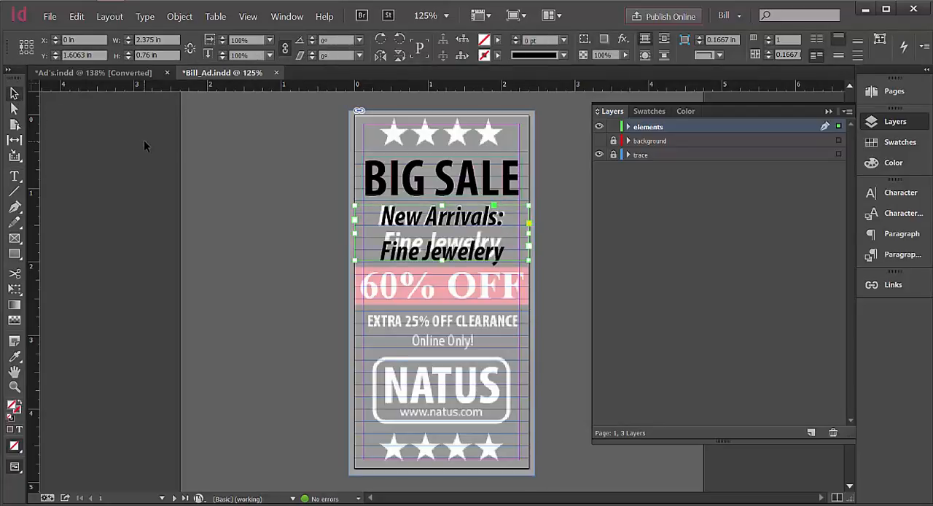
double_click(465, 248)
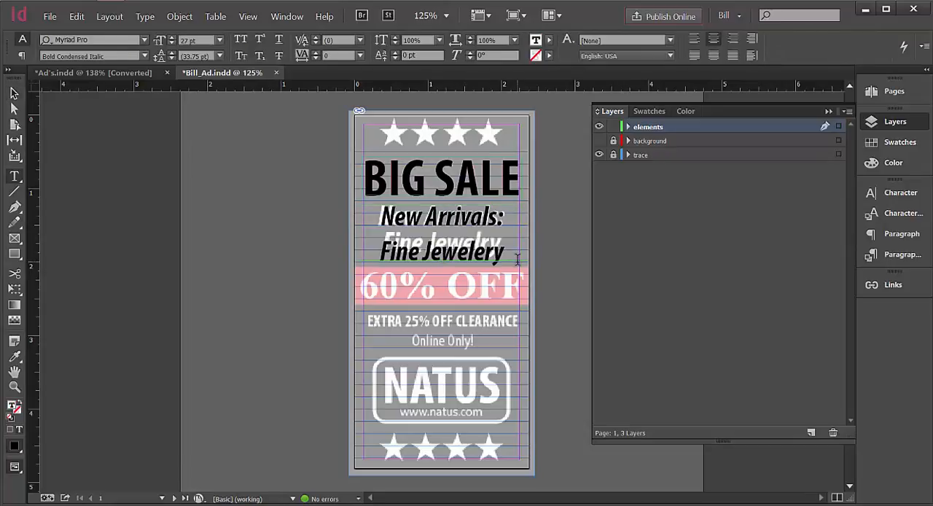
drag(508, 257, 379, 221)
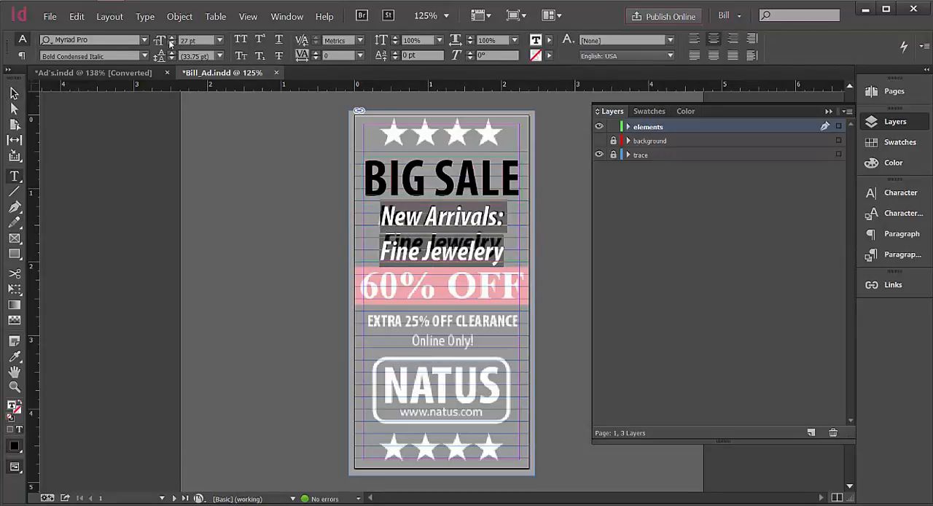
click(173, 44)
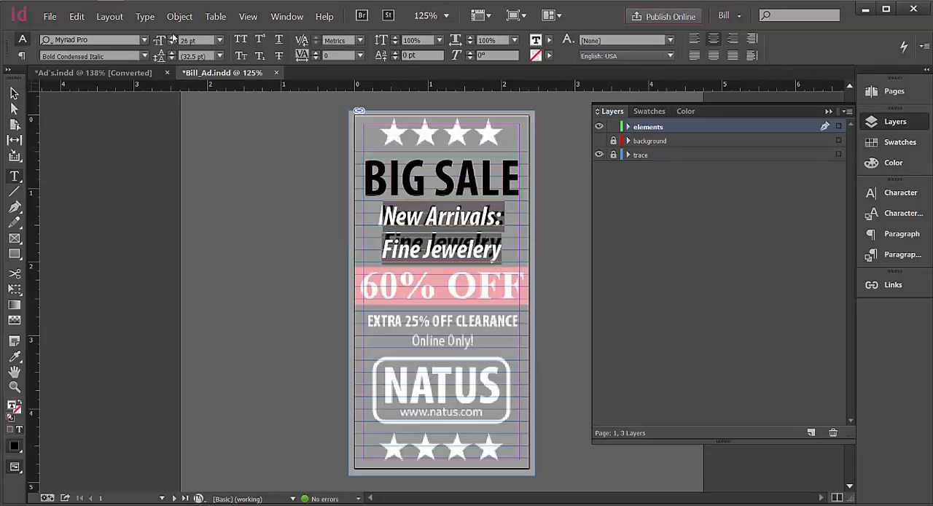
click(173, 37)
click(173, 37)
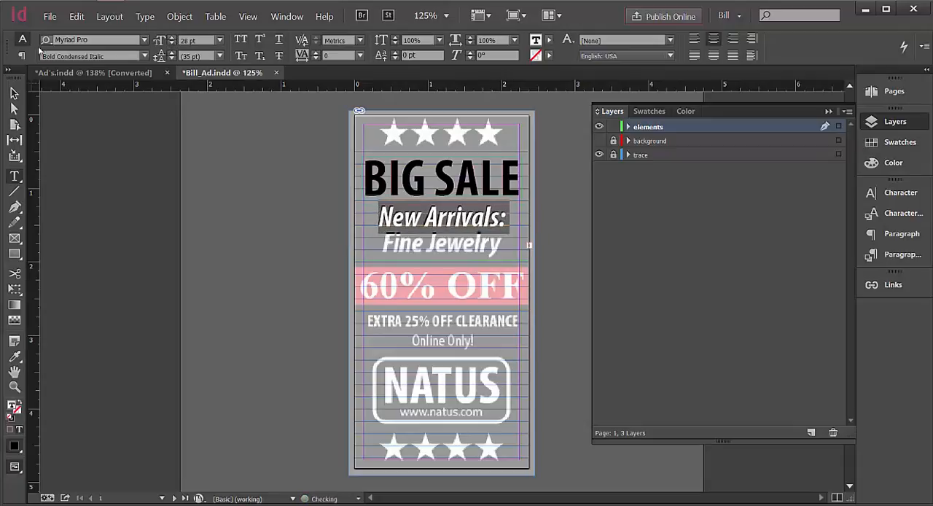
key(Escape)
click(350, 221)
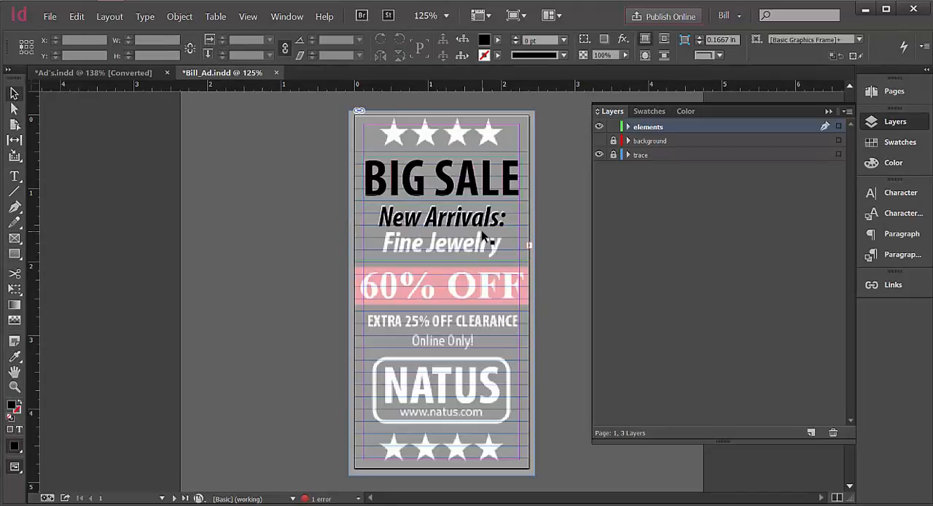
Nudge the New Arrivals frame slightly up and left, and extend it downward to a height of 1.121 in.
click(508, 221)
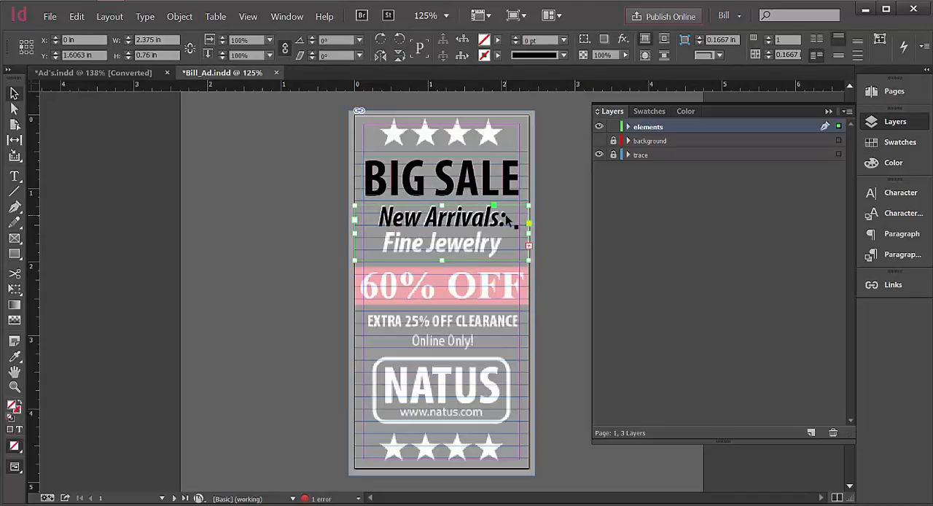
key(Up)
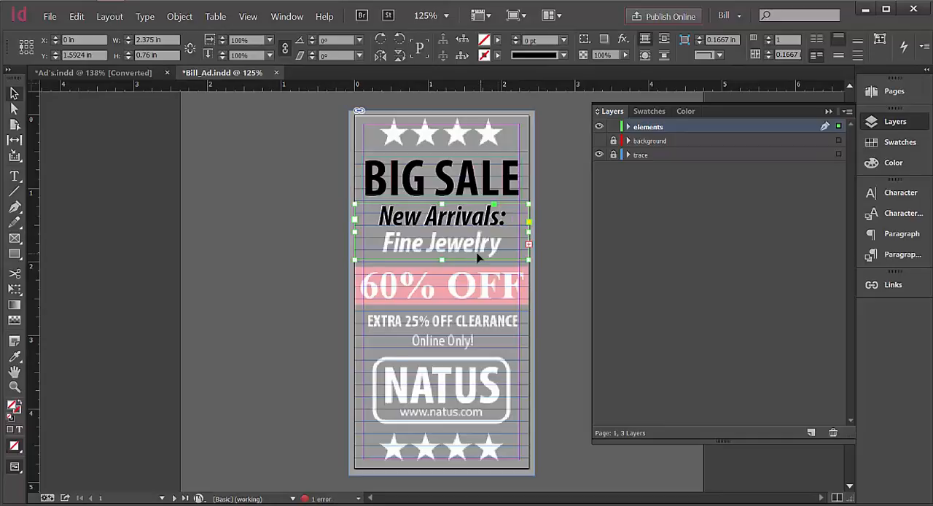
drag(442, 260, 442, 287)
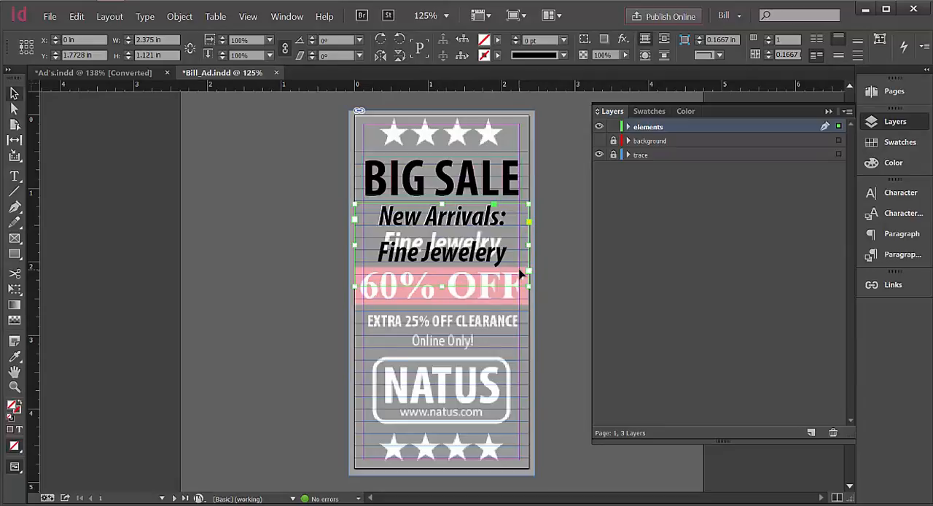
key(Left)
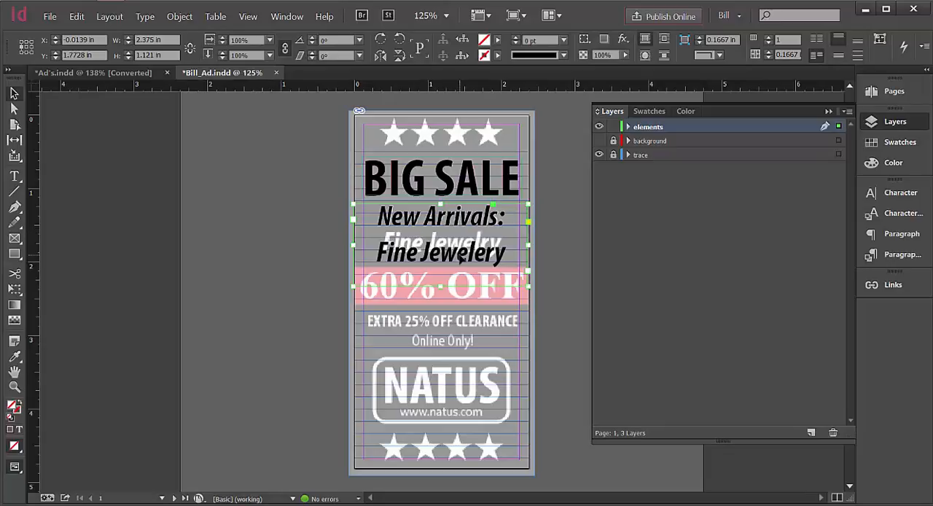
Reduce the leading of both New Arrivals lines to 25 pt so the second line sits over the trace.
double_click(459, 255)
drag(504, 259, 376, 212)
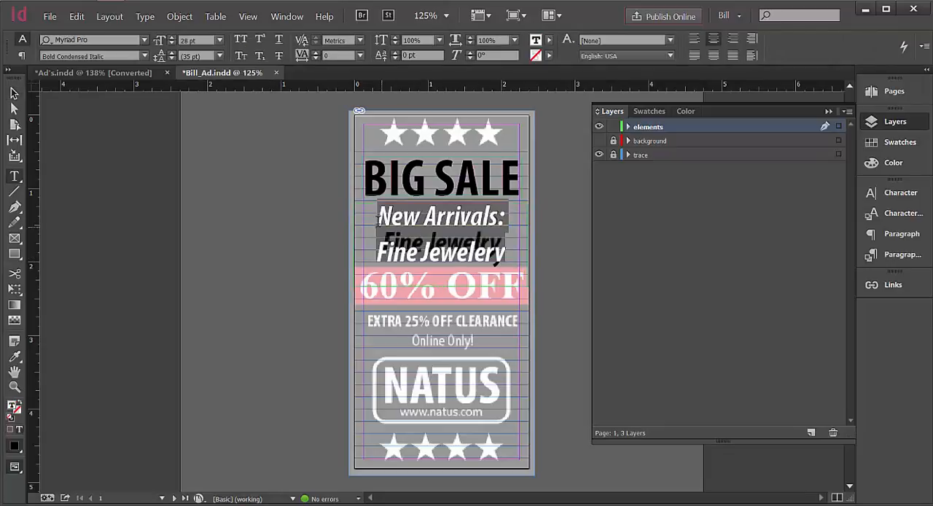
click(172, 59)
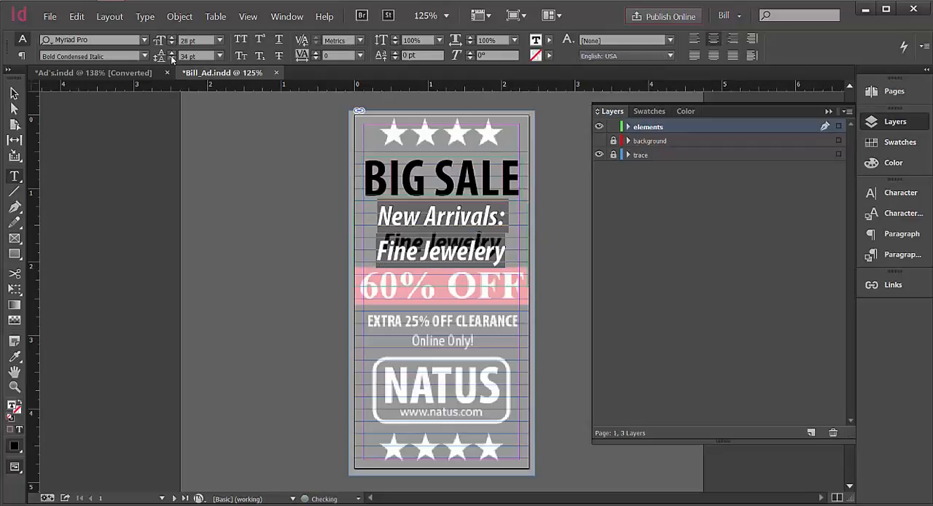
click(172, 58)
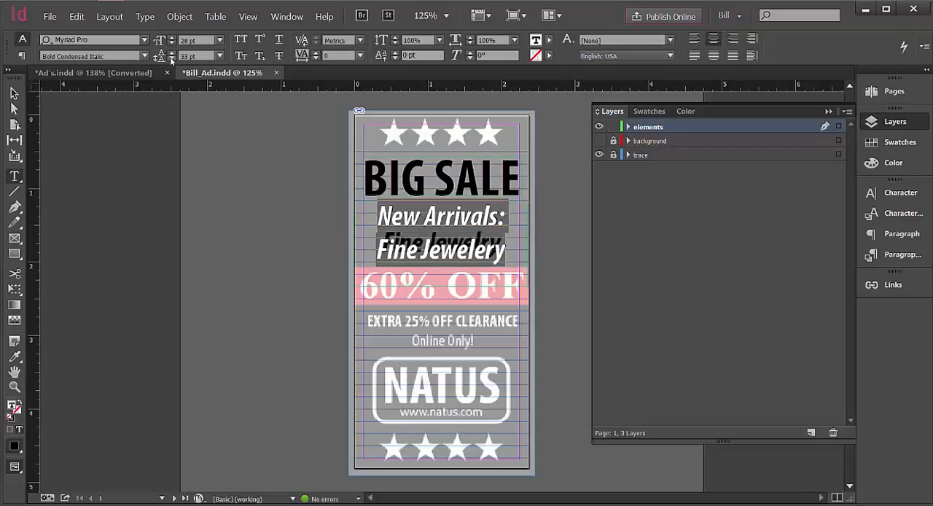
click(172, 58)
click(172, 59)
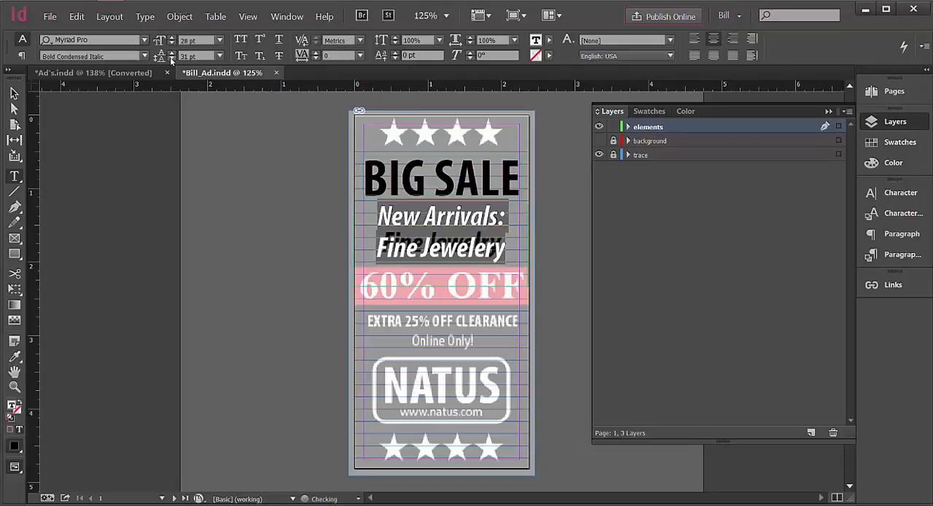
click(172, 58)
click(172, 58)
click(172, 58)
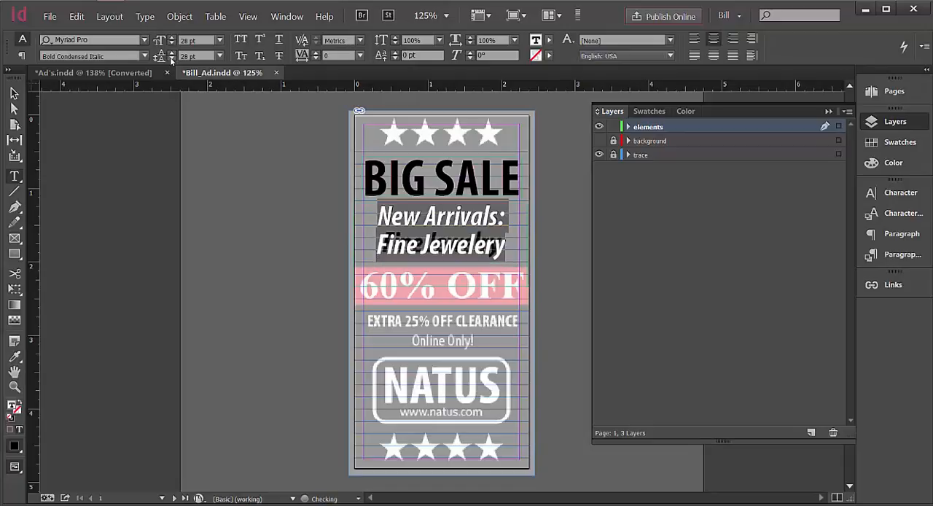
click(172, 59)
click(172, 58)
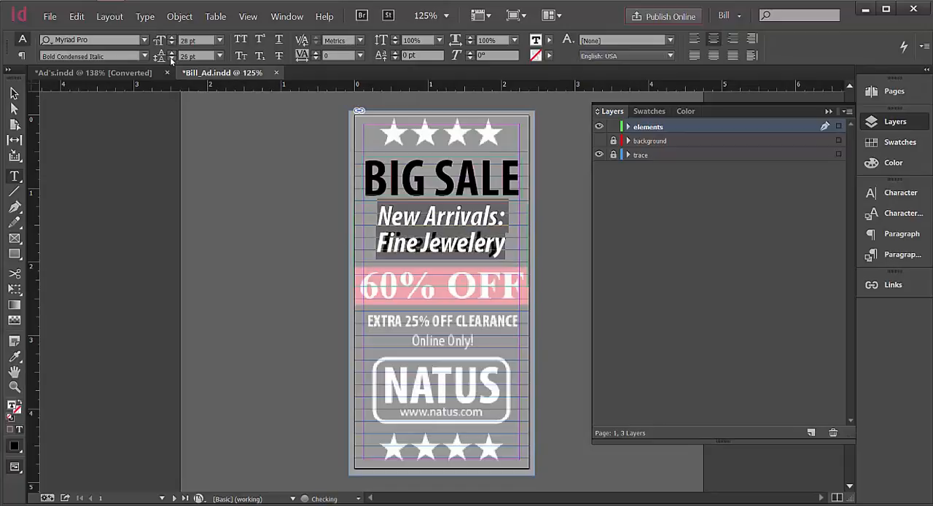
click(172, 58)
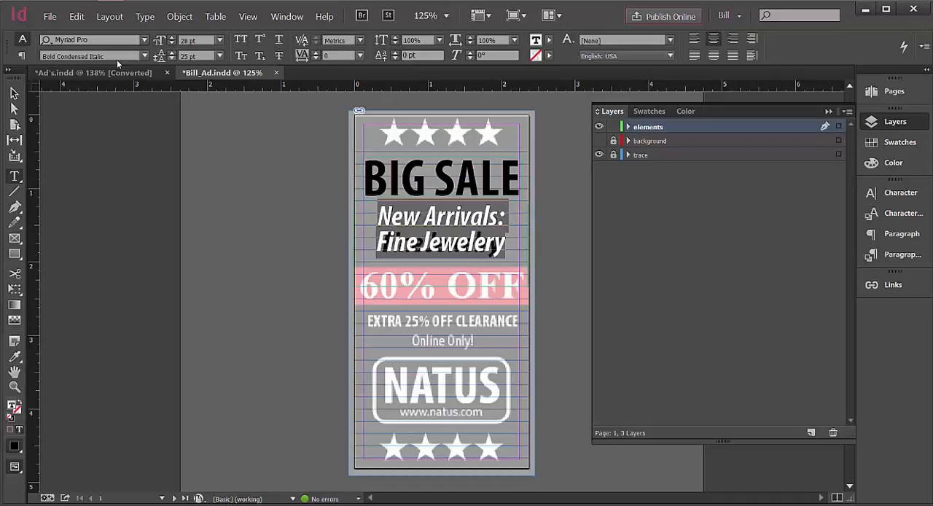
key(Escape)
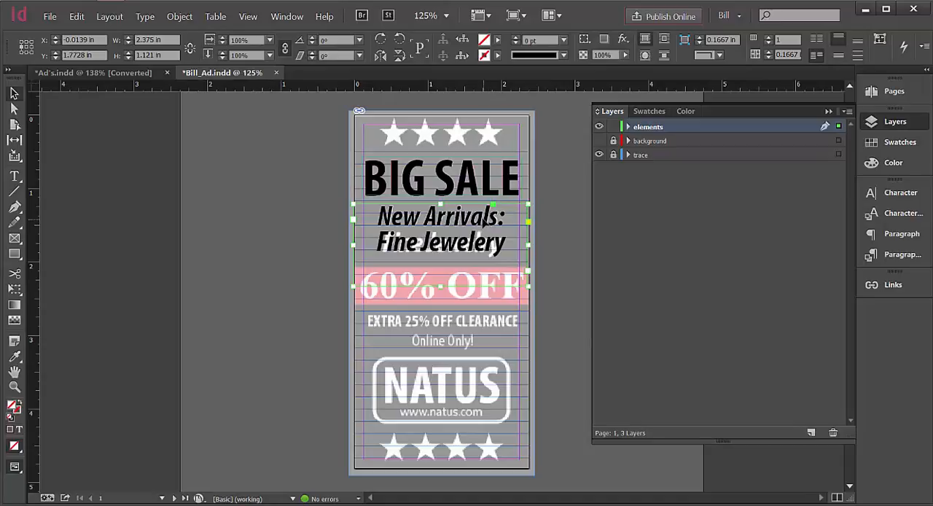
Set the tracking of the "New Arrivals:" line to -10.
double_click(496, 222)
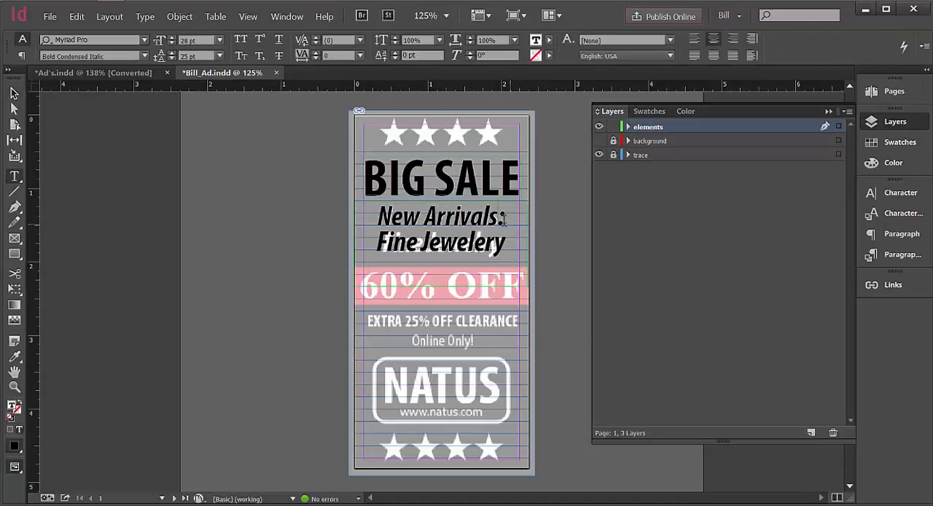
drag(504, 217, 370, 216)
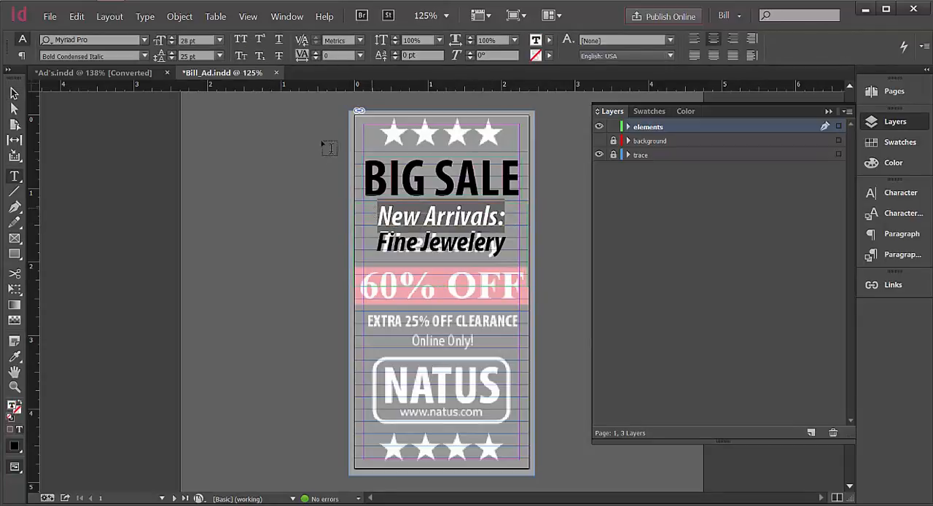
click(315, 58)
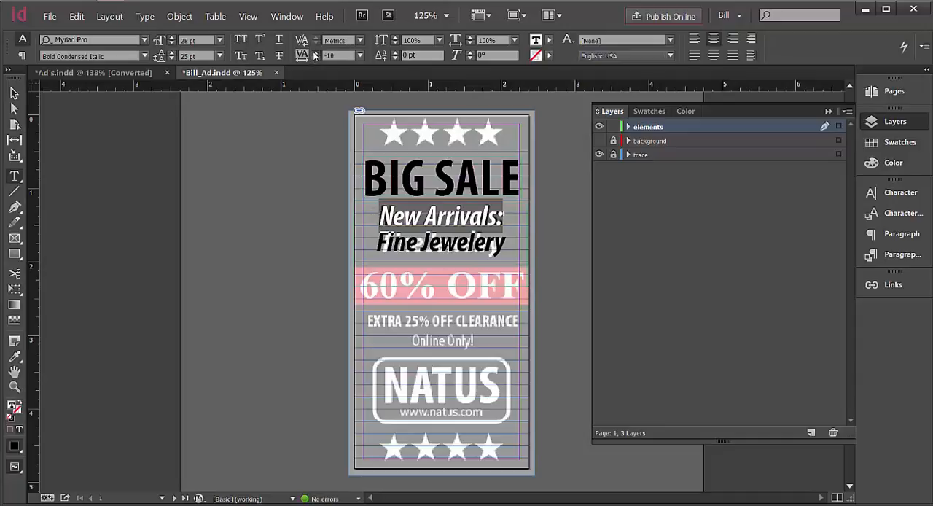
Try tracking values of 10 and 5 on the "New Arrivals:" line.
click(315, 54)
click(315, 54)
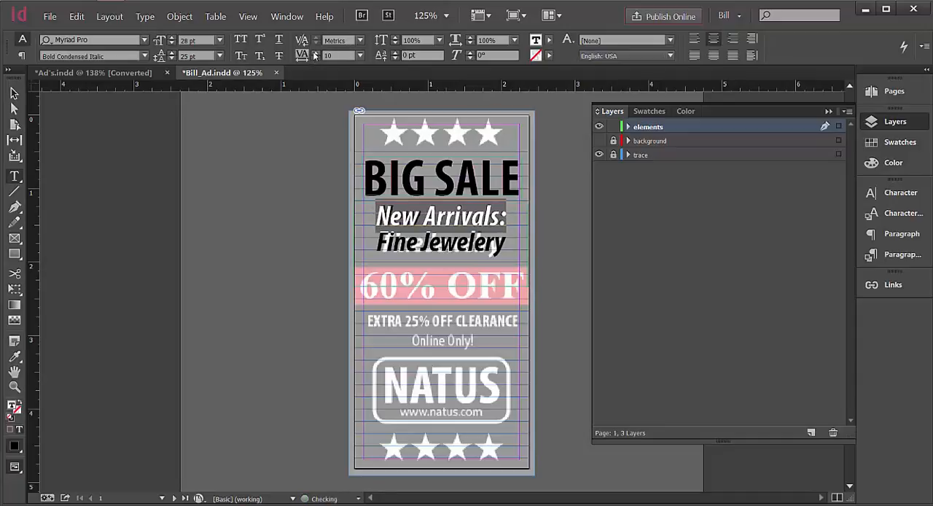
double_click(325, 55)
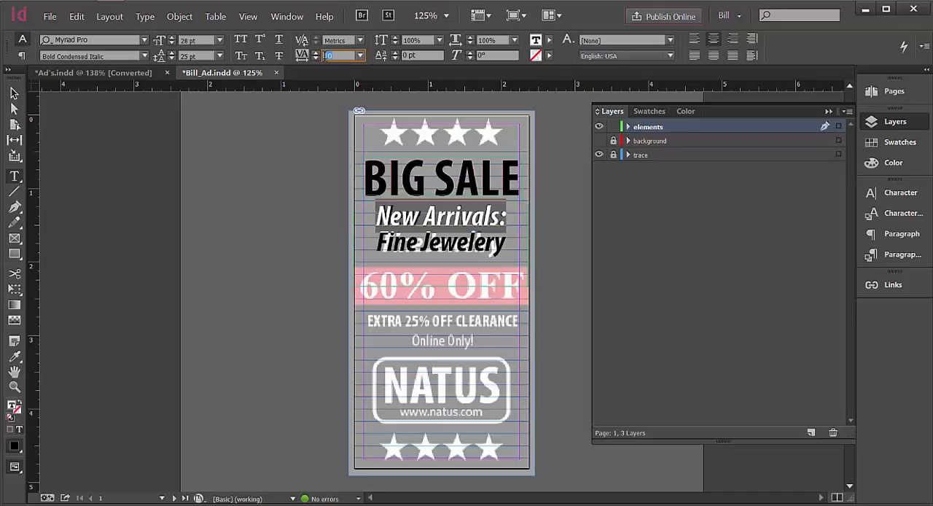
text(5)
click(446, 250)
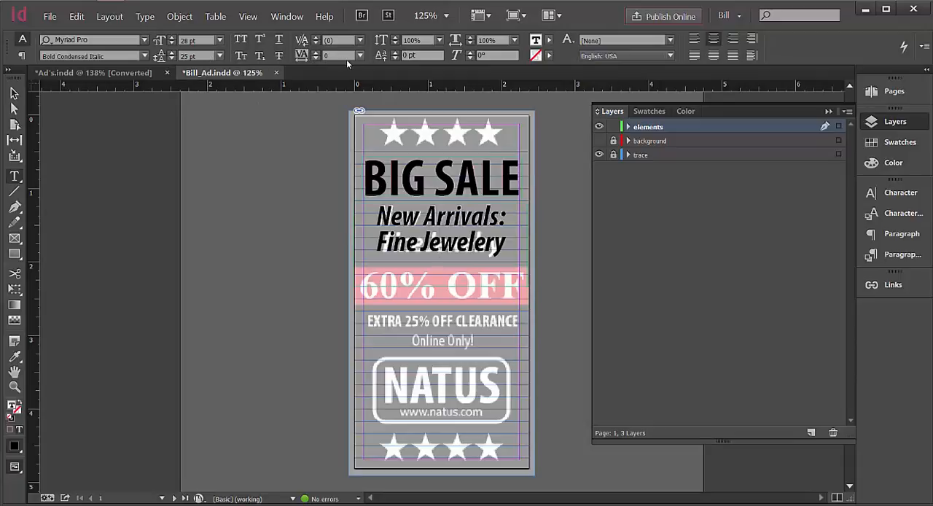
Set the tracking of the whole "New Arrivals:" line to 0.
click(460, 223)
drag(508, 220, 375, 215)
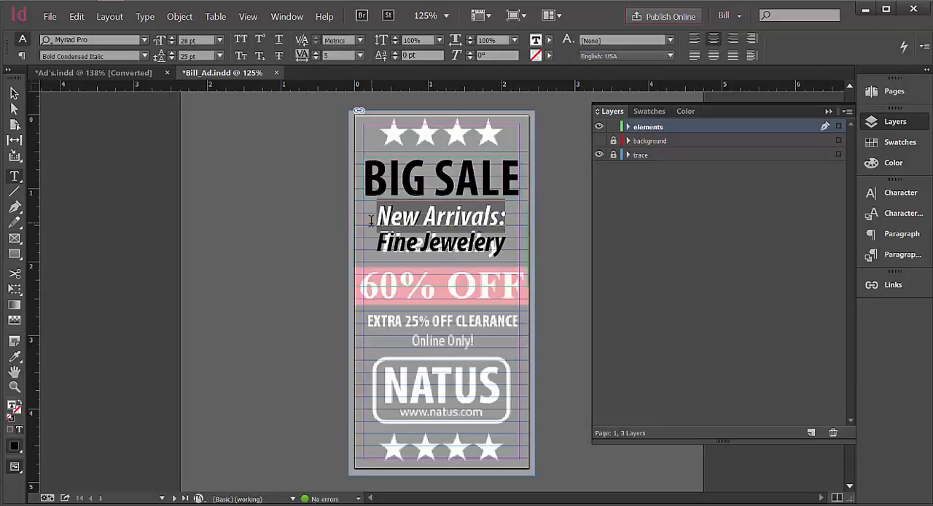
click(358, 59)
click(340, 161)
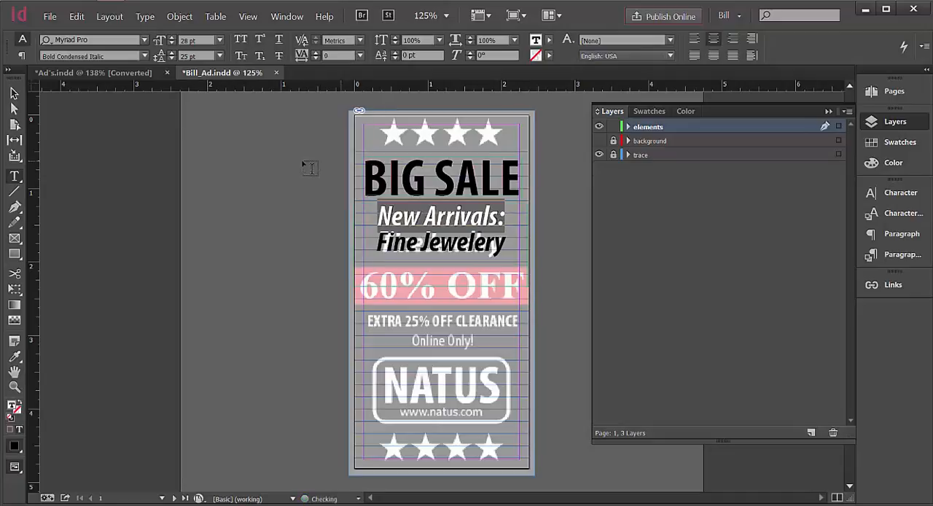
Leave text editing and hide the trace layer to check the new text by itself, turning the layer back on.
click(14, 94)
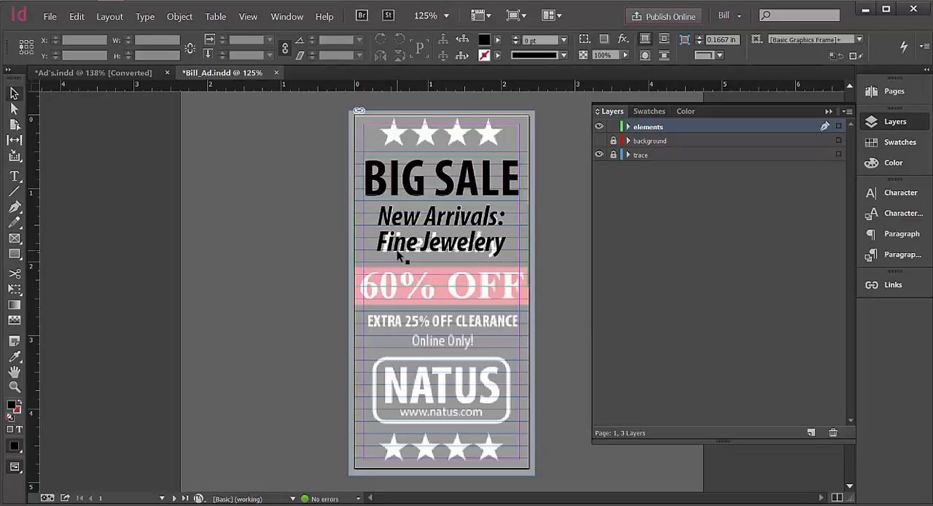
click(599, 154)
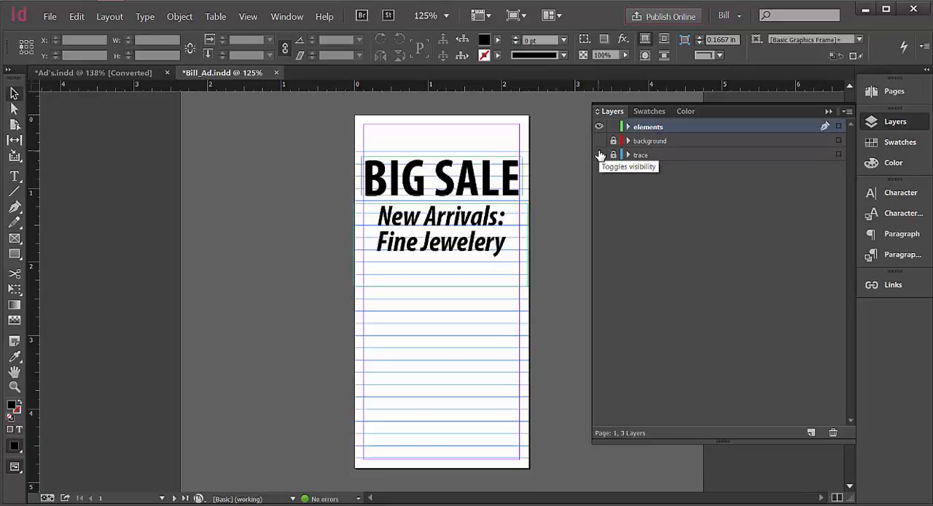
click(598, 155)
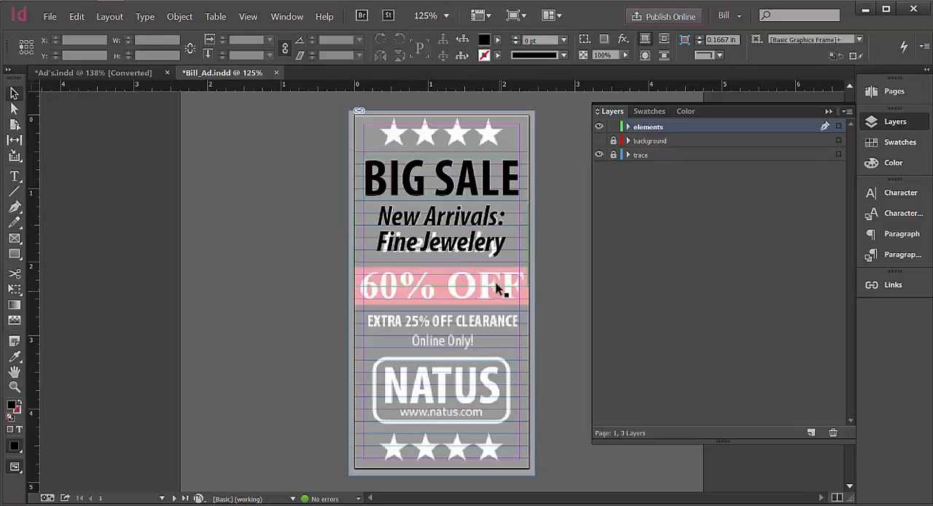
Try to start a new text frame over the traced 60% OFF band.
click(11, 180)
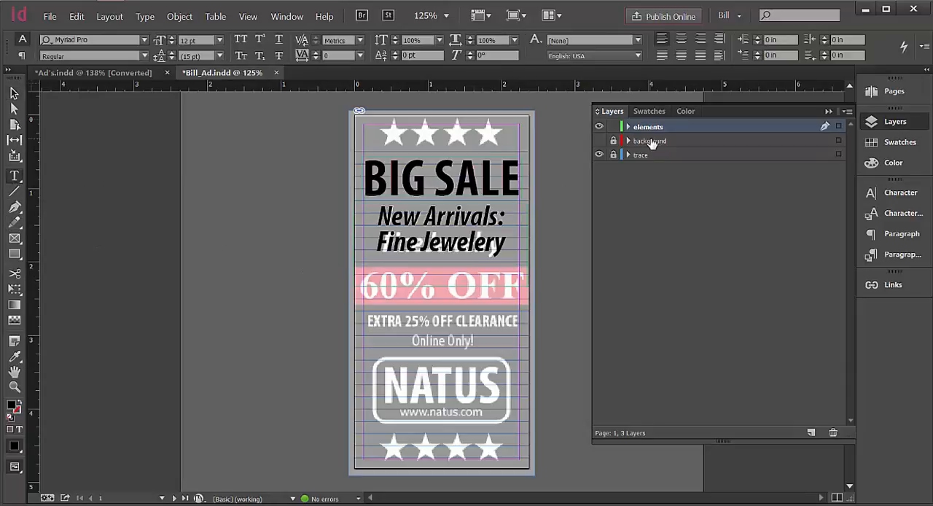
click(355, 263)
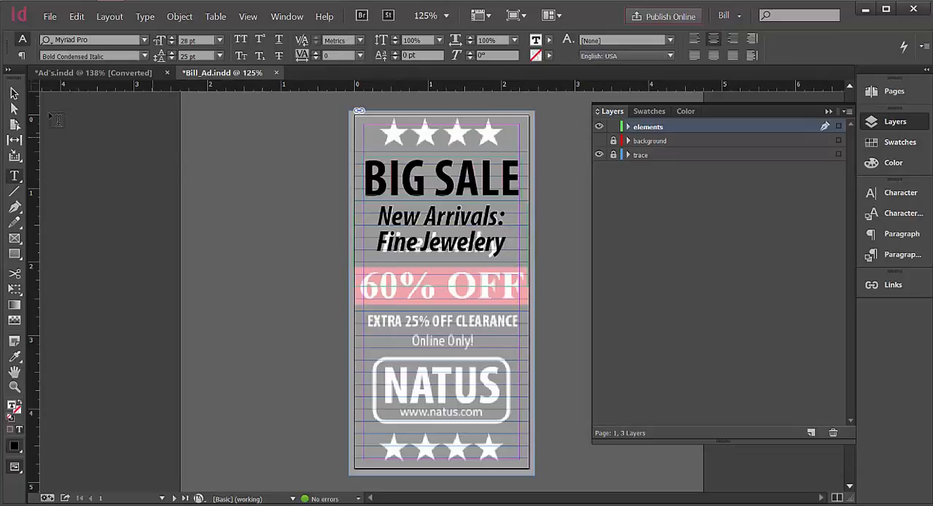
click(13, 94)
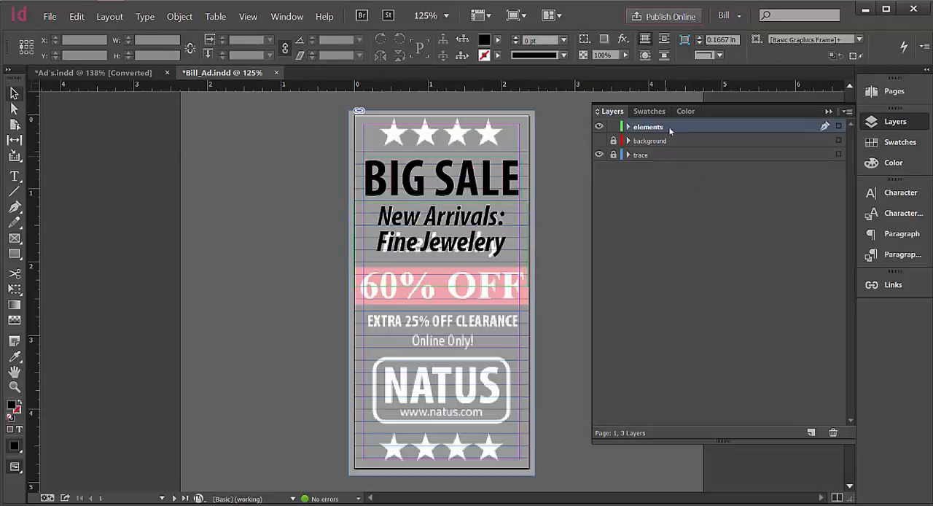
click(14, 175)
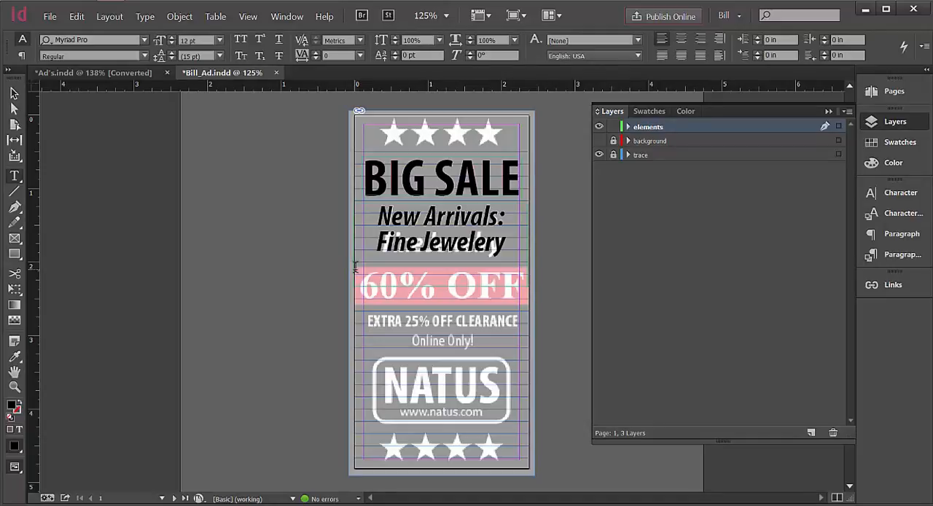
drag(355, 268, 464, 301)
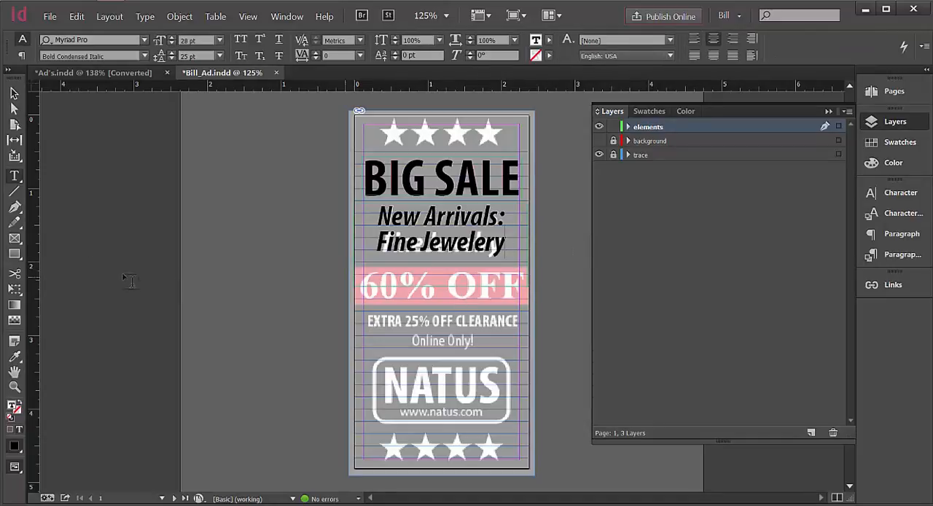
click(13, 238)
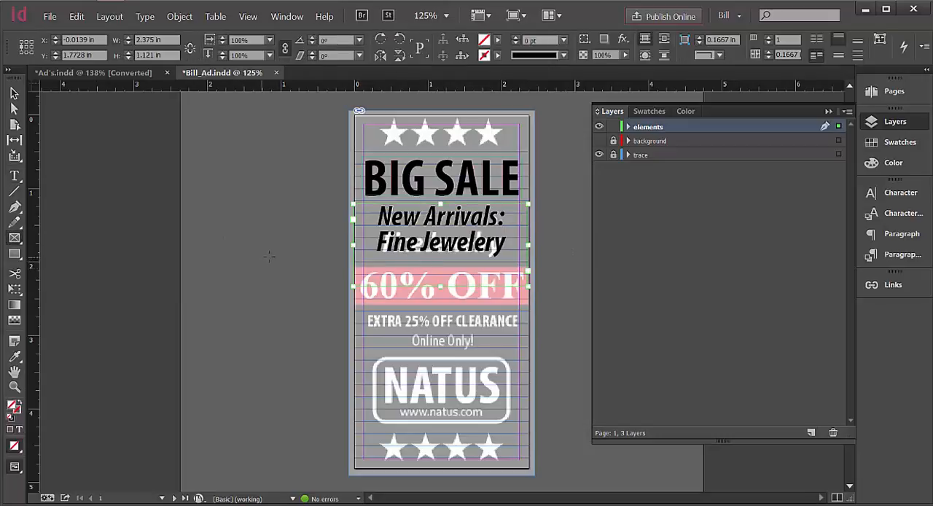
Fit the New Arrivals text frame to its content so it clears the 60% OFF band, and deselect it.
click(14, 93)
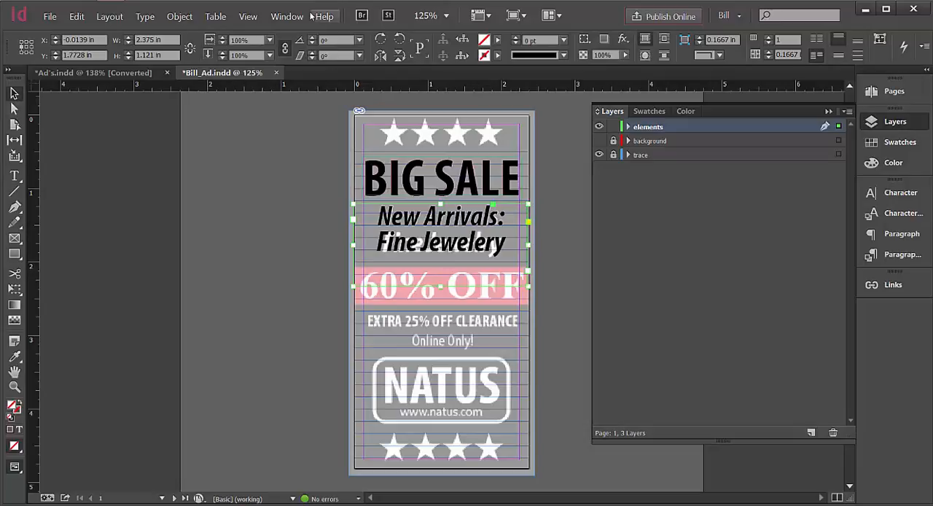
click(175, 18)
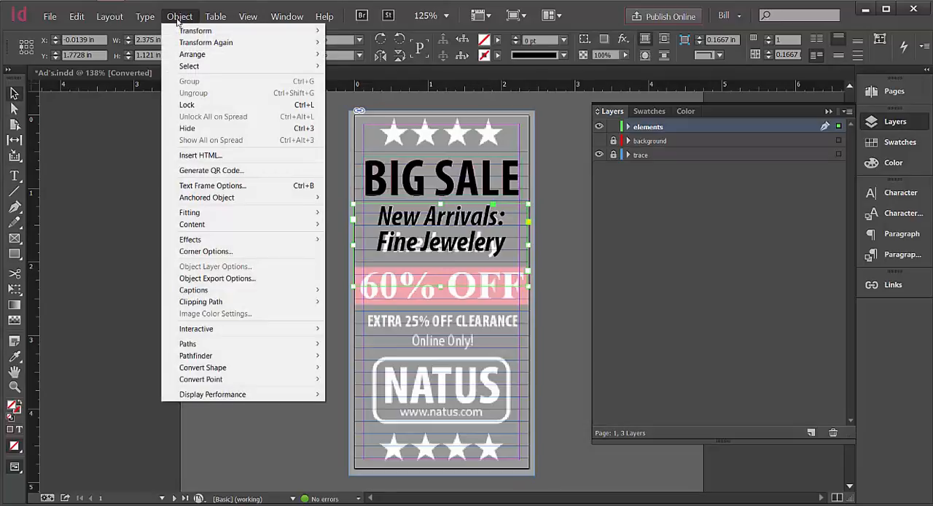
mouse_move(250, 212)
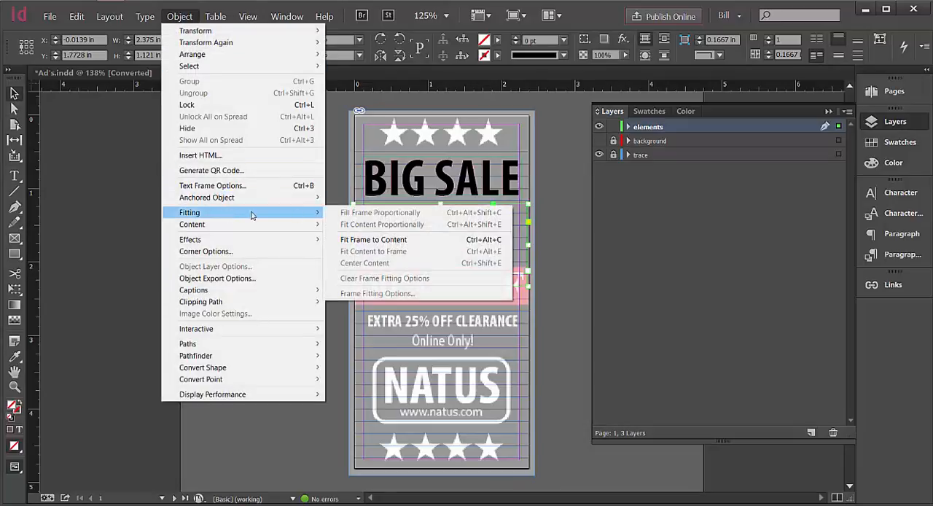
click(385, 241)
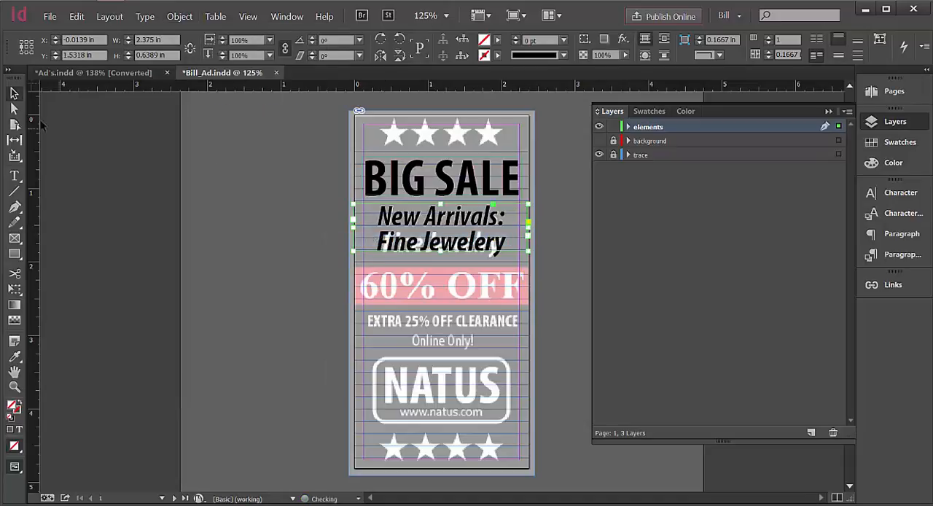
click(119, 141)
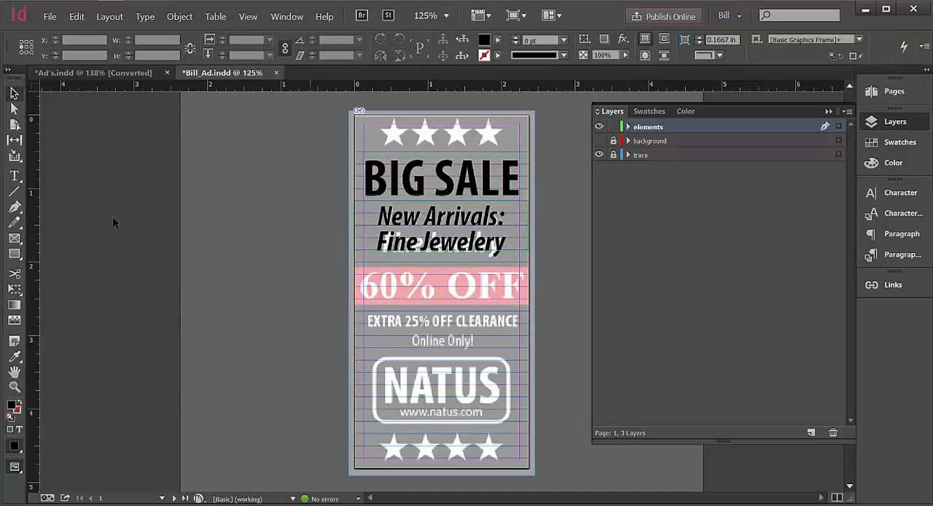
Draw a text frame about 2.375 by 0.53 in over the pink band and enter "60% OFF" with centered alignment.
click(15, 178)
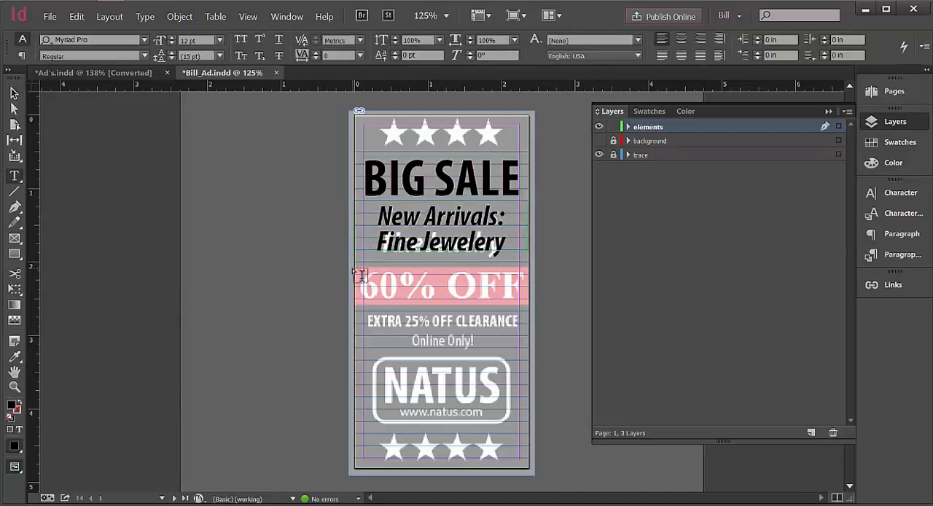
drag(360, 271, 533, 311)
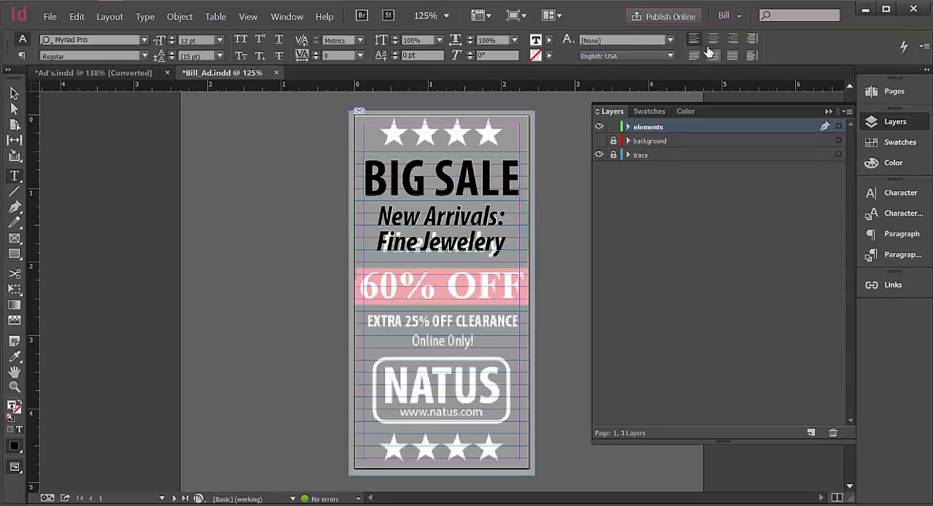
click(713, 38)
text(5)
key(BackSpace)
text(60% OFF)
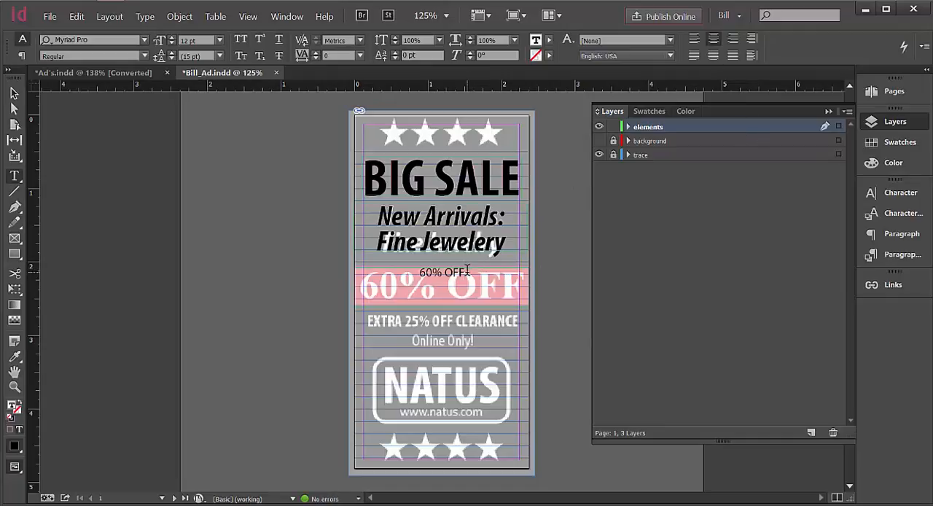
Change the font of the 60% OFF text to Times New Roman Bold.
drag(467, 271, 419, 271)
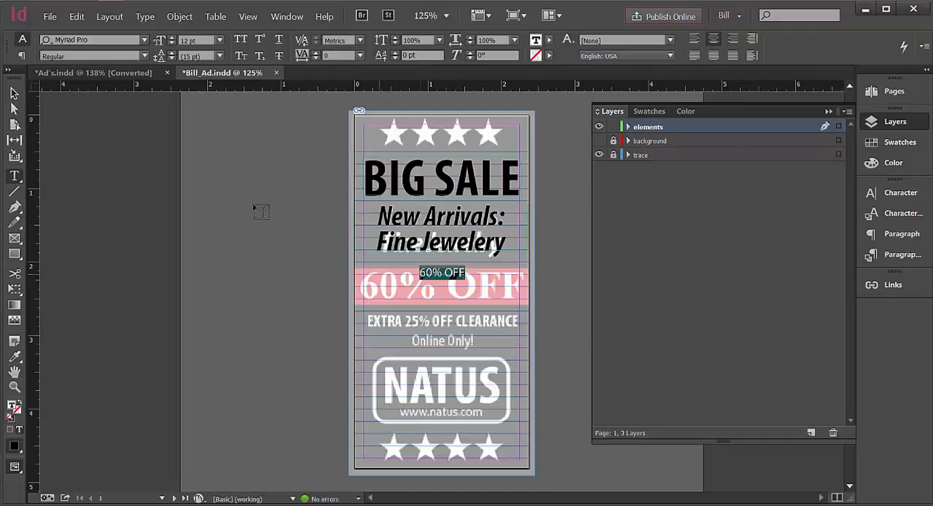
click(144, 40)
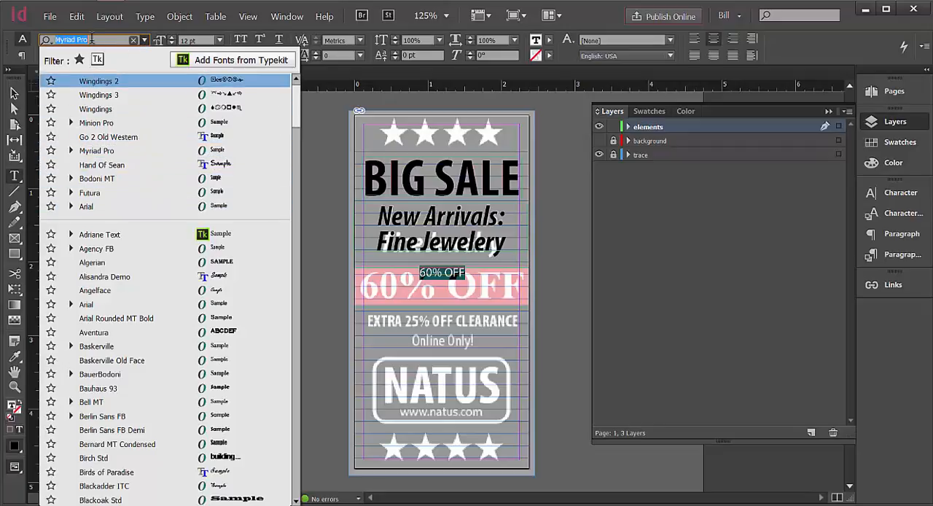
drag(92, 39, 57, 40)
text(times)
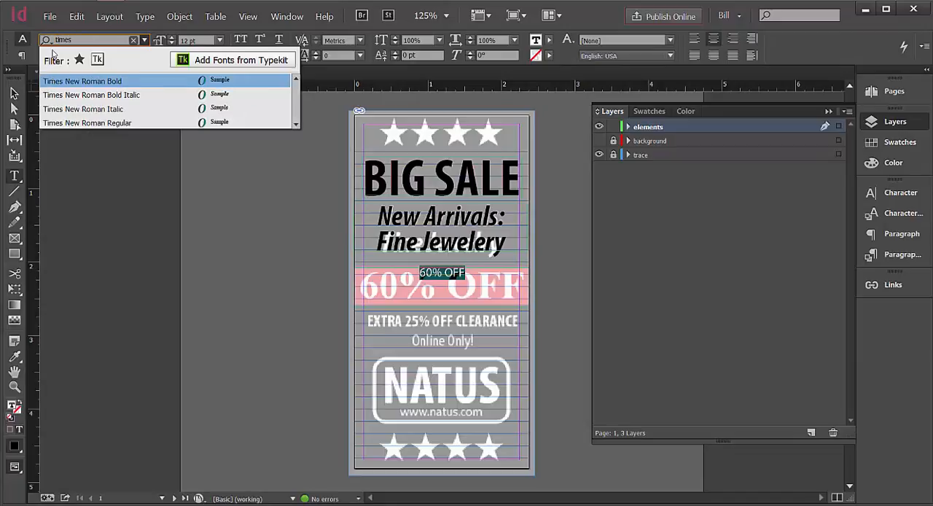
click(86, 82)
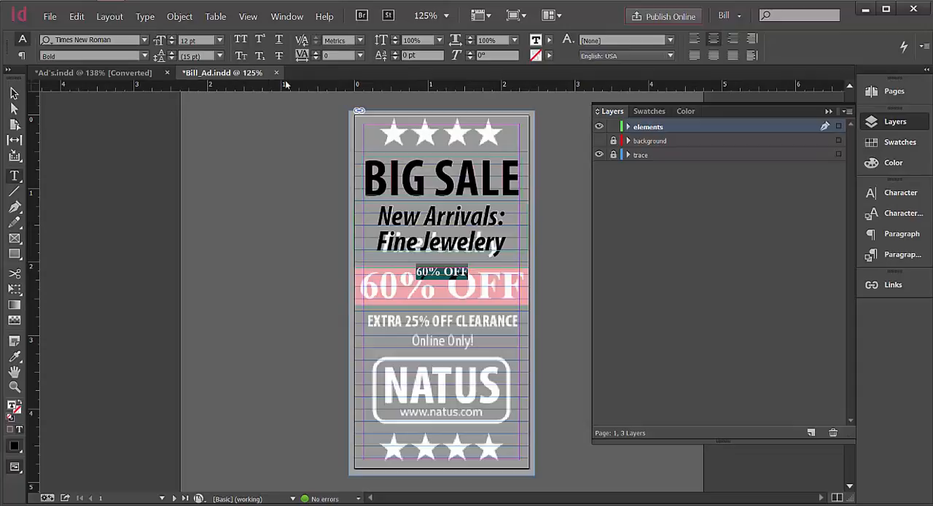
Enlarge the 60% OFF text to 38 pt to match the trace.
click(219, 41)
click(200, 222)
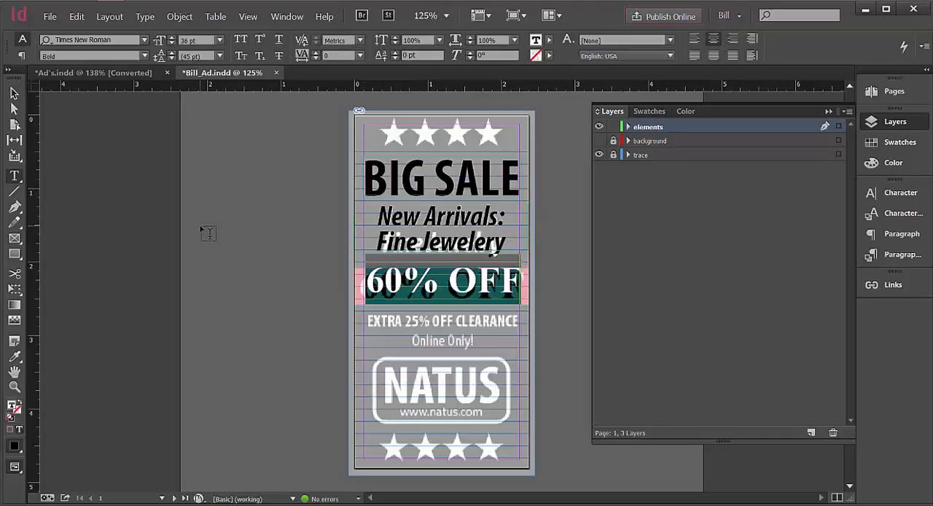
click(173, 39)
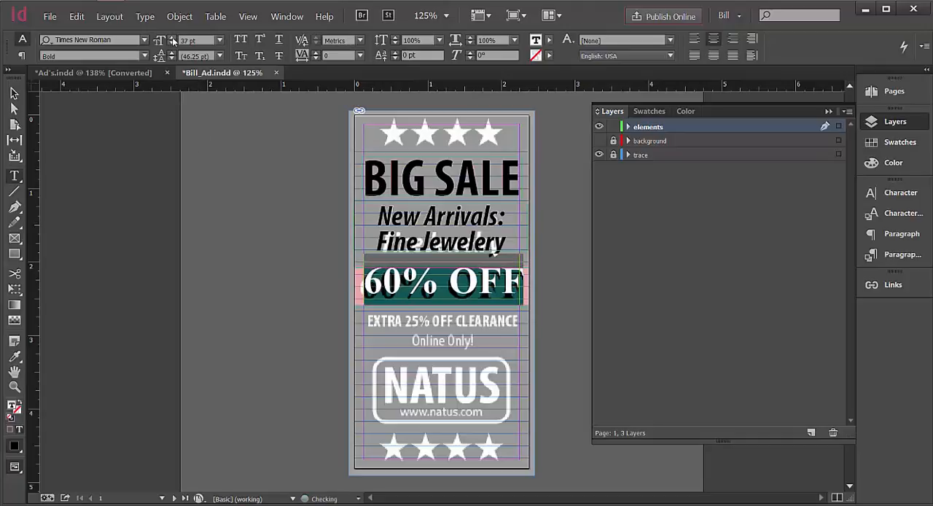
click(173, 40)
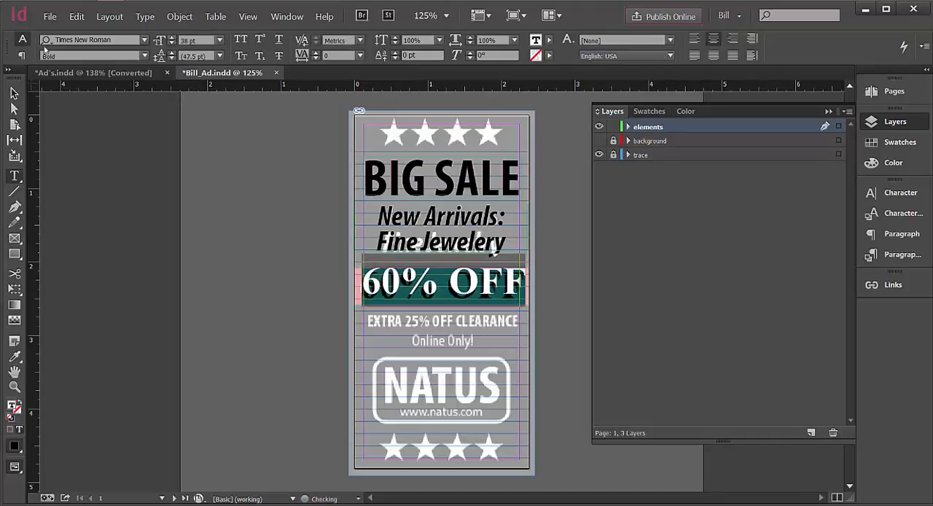
Nudge the 60% OFF frame down and left over the trace to X -0.0278 in, Y 2.3968 in, and deselect it.
click(14, 93)
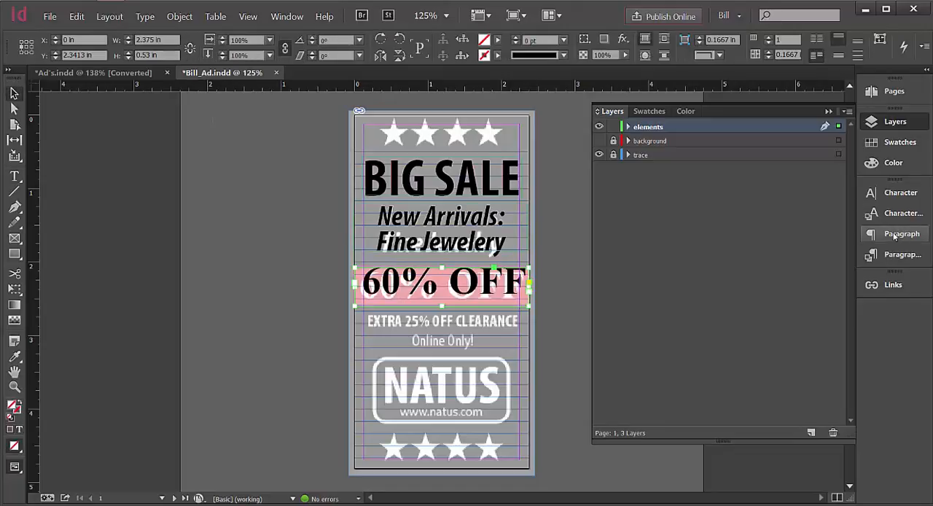
key(Down)
key(Down)
key(Down)
key(Down)
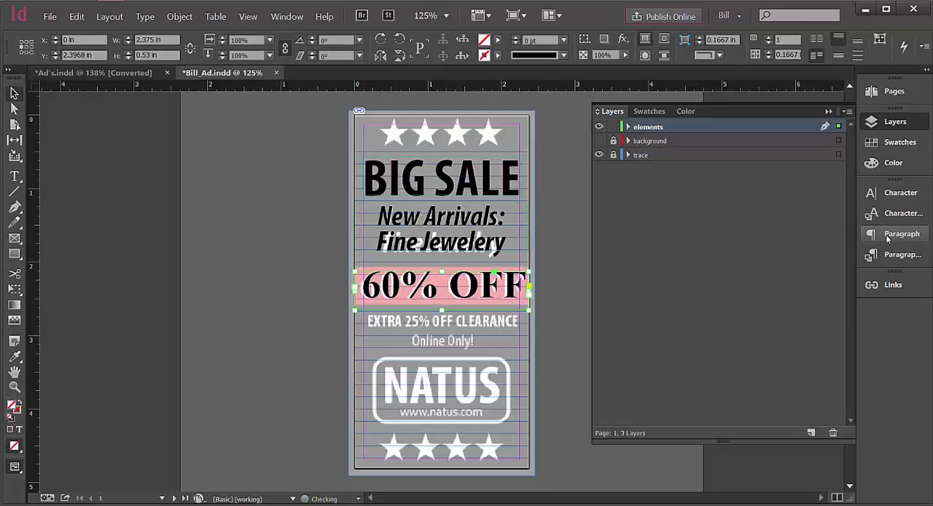
key(Down)
key(Left)
key(Left)
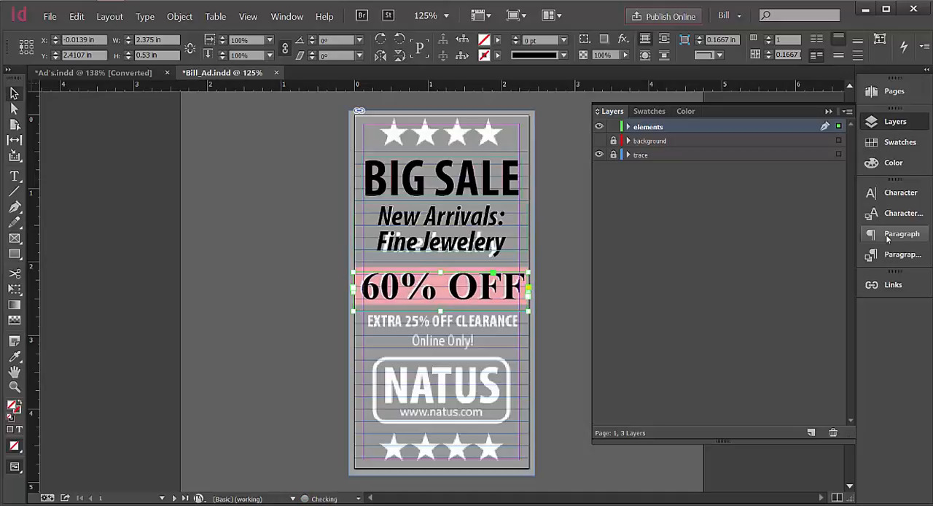
key(Up)
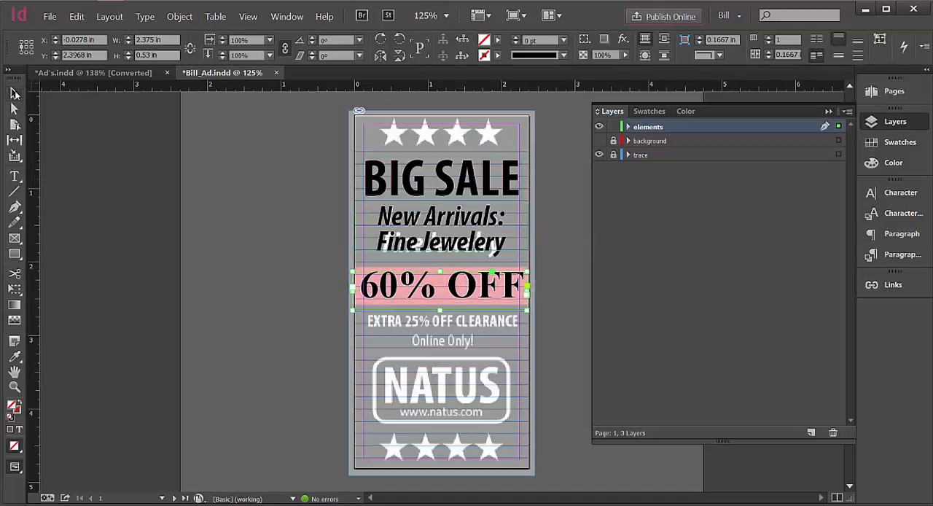
click(64, 139)
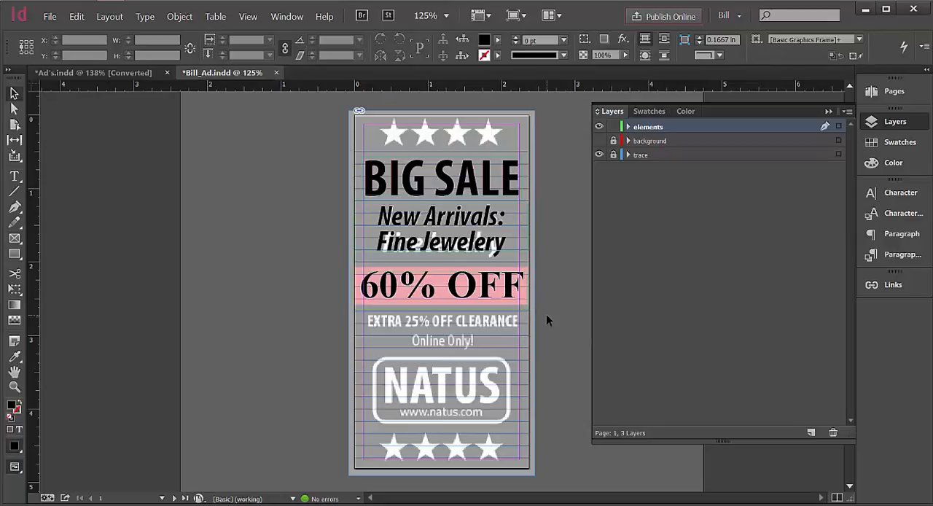
Toggle the elements layer's visibility repeatedly to compare the rebuilt text with the trace, leaving the layer shown.
click(600, 126)
click(599, 127)
click(599, 126)
click(600, 127)
click(599, 127)
click(599, 127)
click(599, 126)
click(599, 127)
Fit the 60% OFF text frame to its content and deselect it.
click(428, 289)
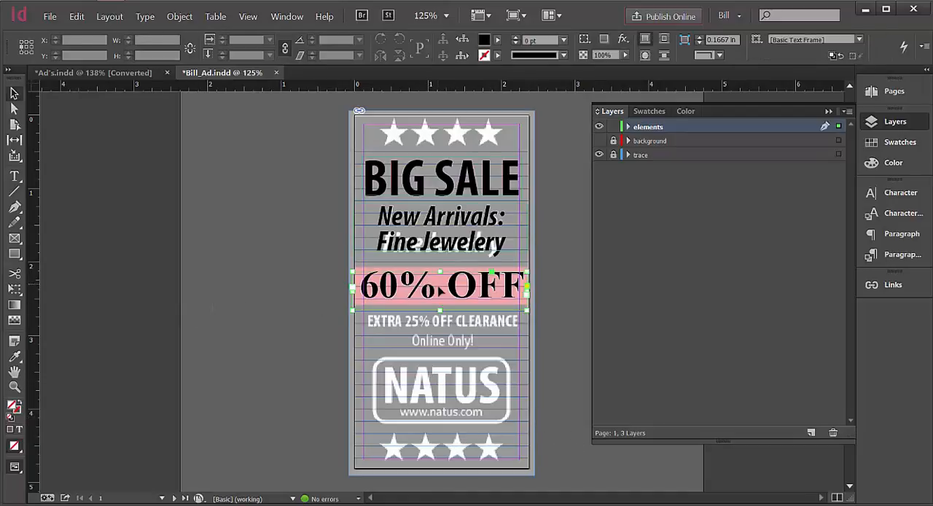
click(187, 20)
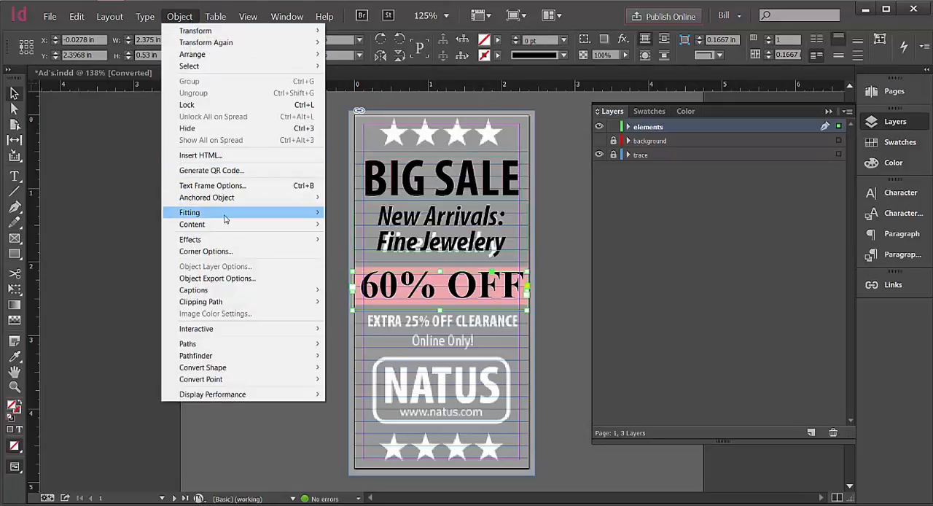
mouse_move(226, 215)
click(398, 242)
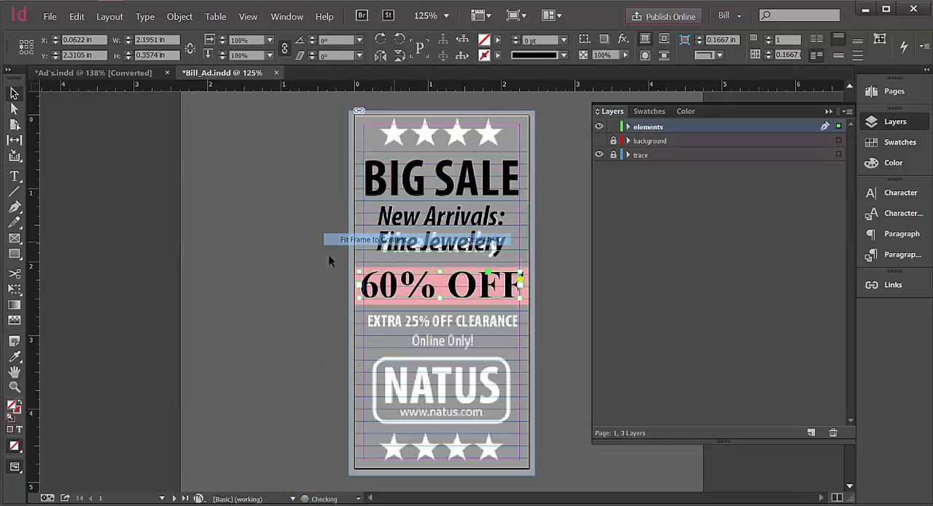
click(15, 94)
click(64, 120)
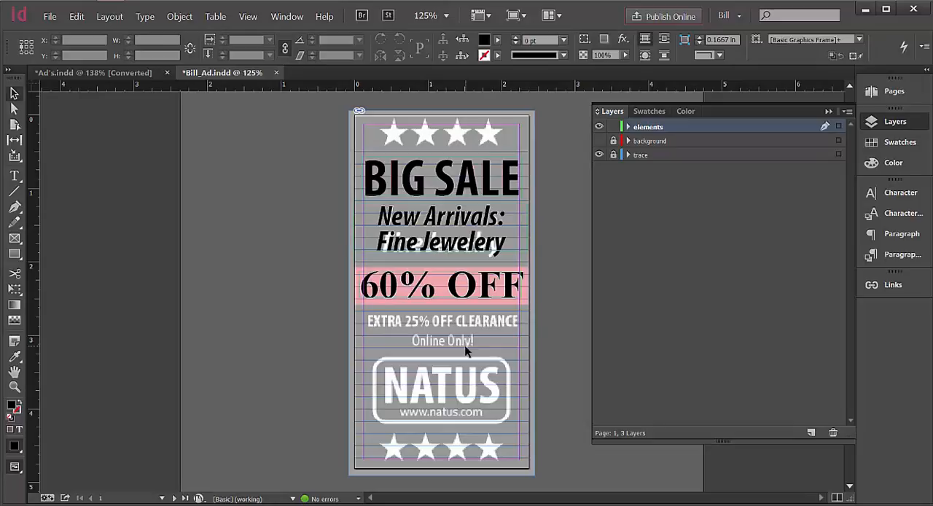
Draw a text frame about 2.375 by 0.69 in below 60% OFF and enter the centred line "EXTRA 25% OFF CLEARANCE".
click(15, 176)
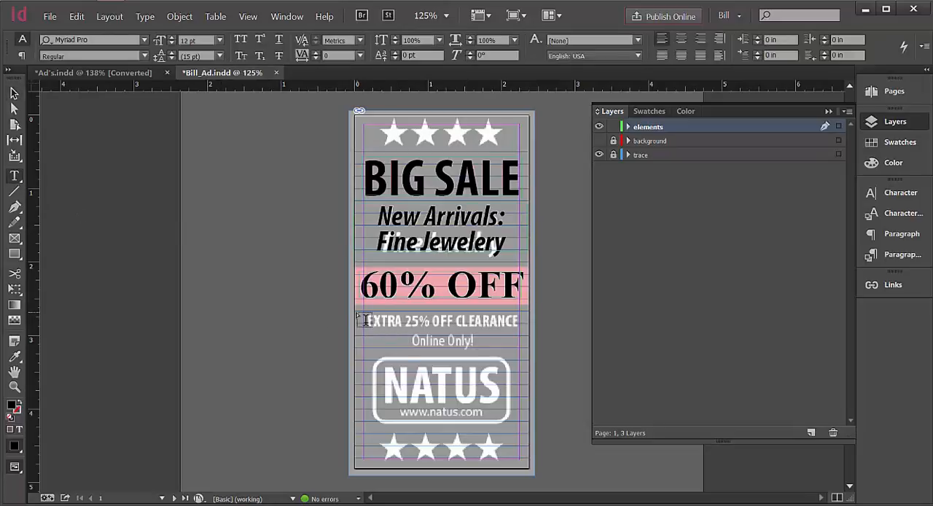
drag(356, 312, 534, 367)
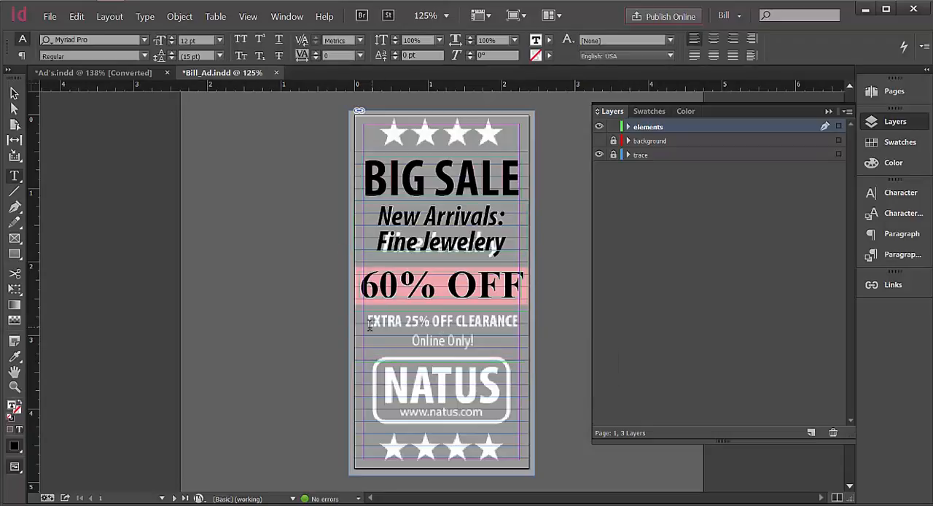
click(714, 41)
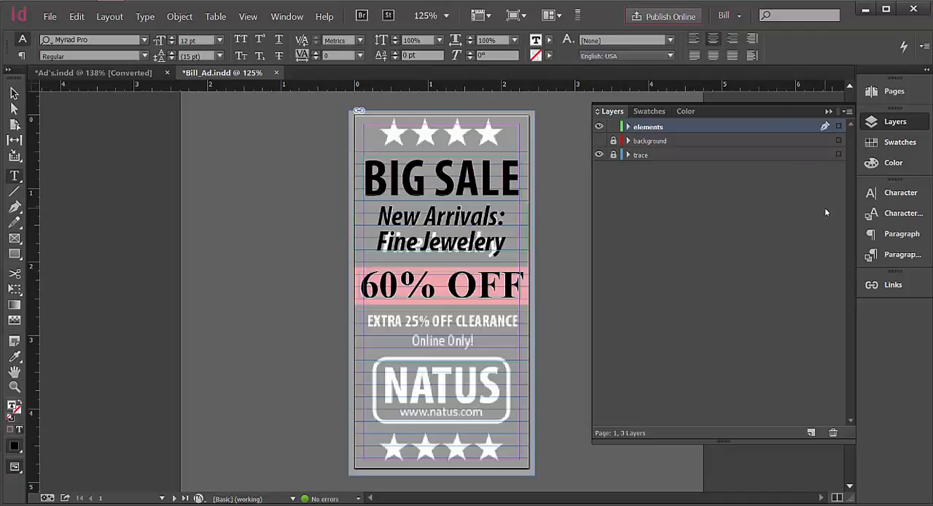
text(EXTRA 2)
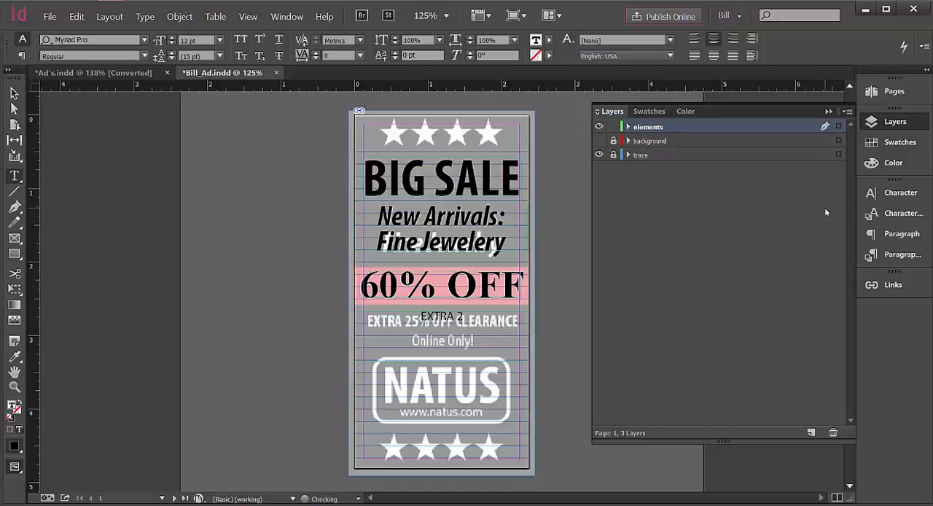
text(5%)
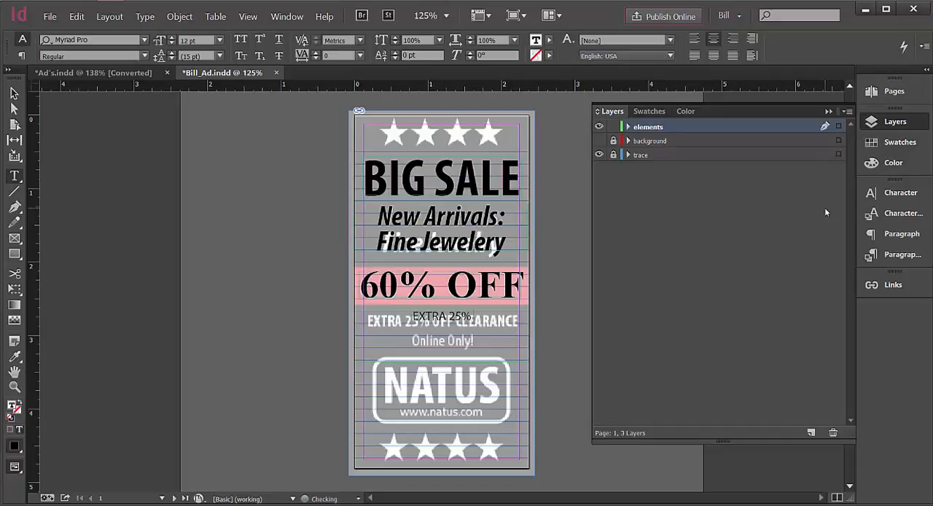
text( OFF)
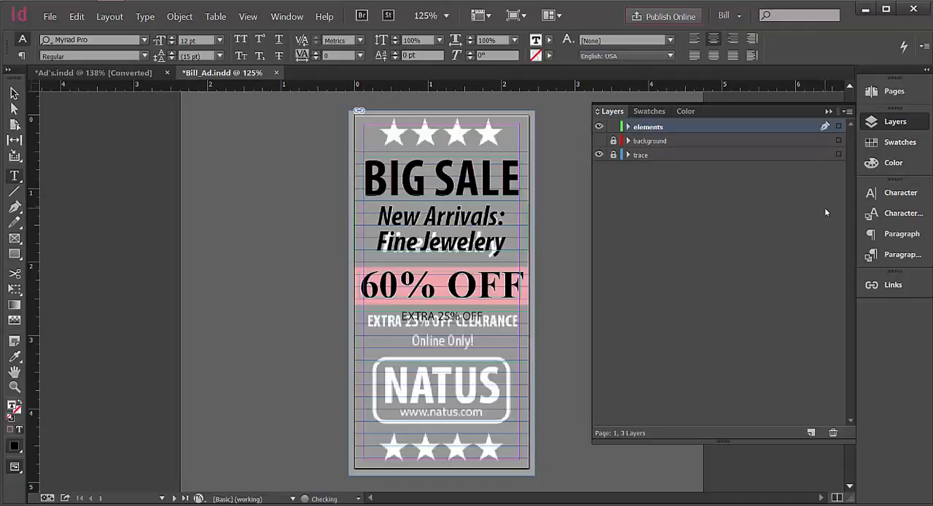
text( CLEAR)
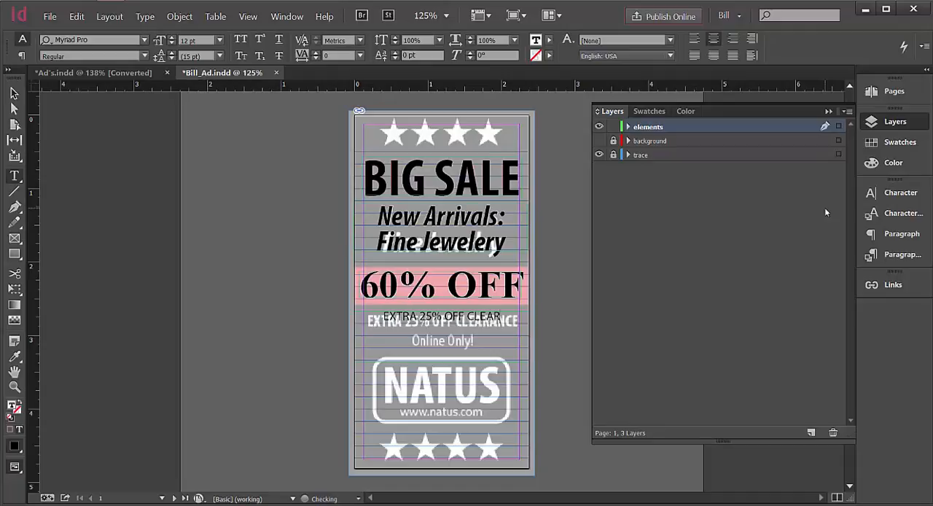
text(ANCE)
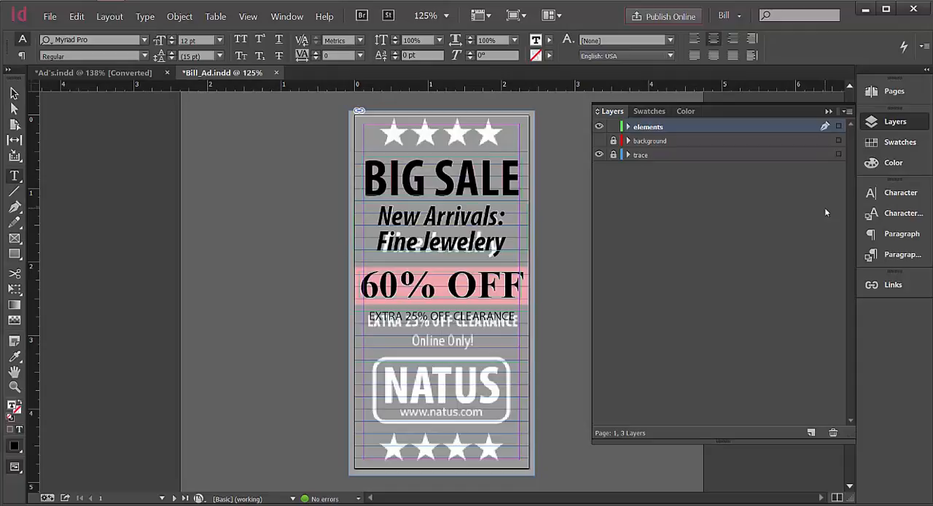
Add a second line reading "Online Only!" beneath EXTRA 25% OFF CLEARANCE in the same text frame.
key(Return)
text(Online Only!)
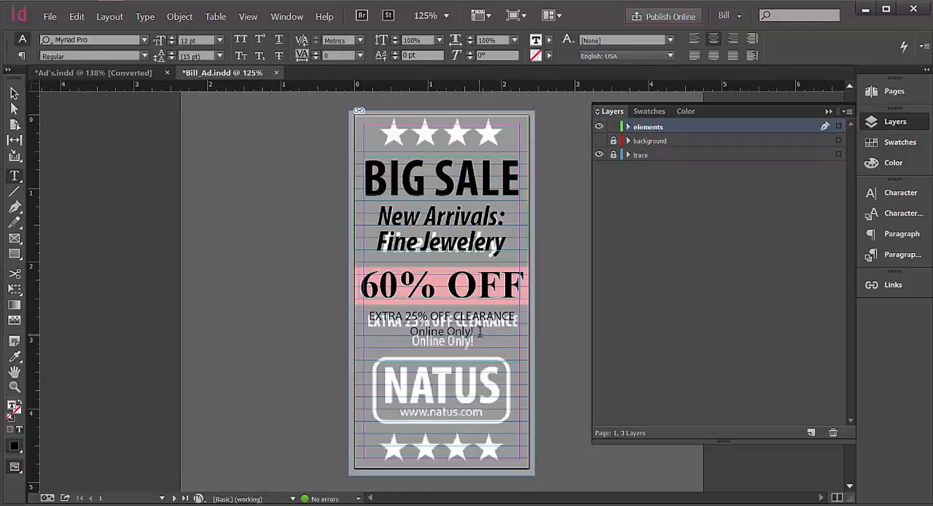
Set the EXTRA 25% OFF CLEARANCE line to Myriad Pro Bold Condensed and the Online Only! line to Condensed.
drag(475, 333, 370, 317)
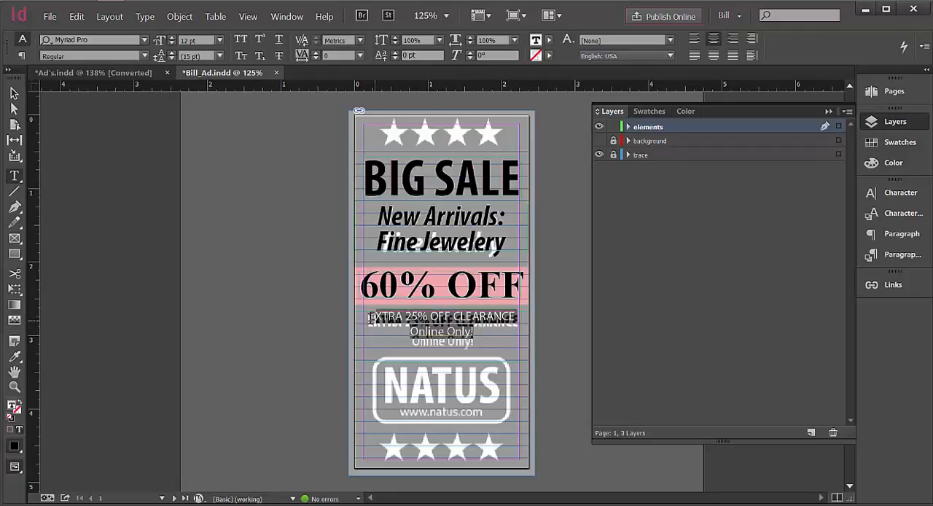
click(143, 57)
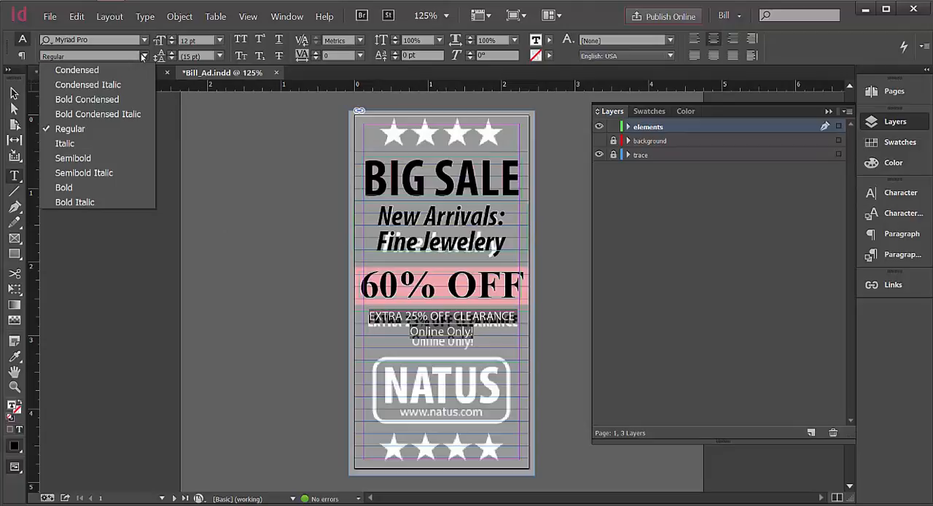
click(113, 99)
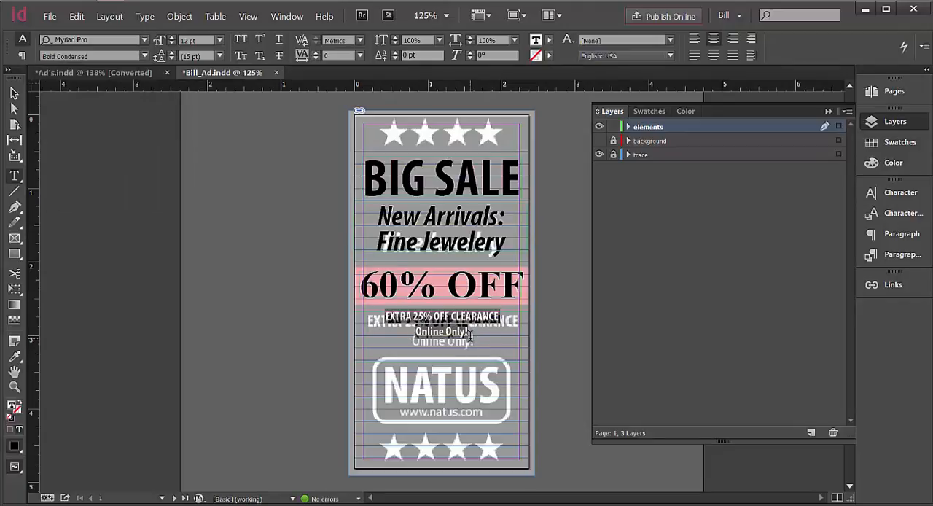
click(472, 332)
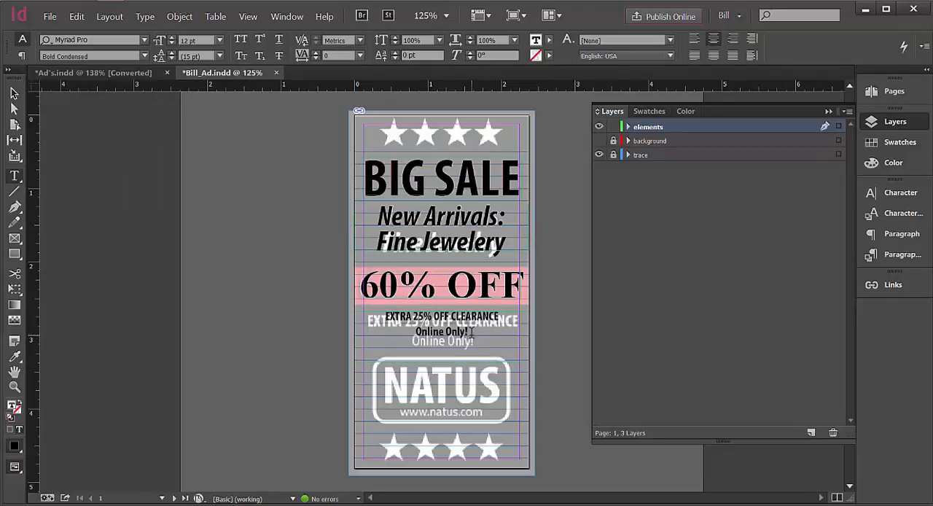
drag(472, 331, 415, 332)
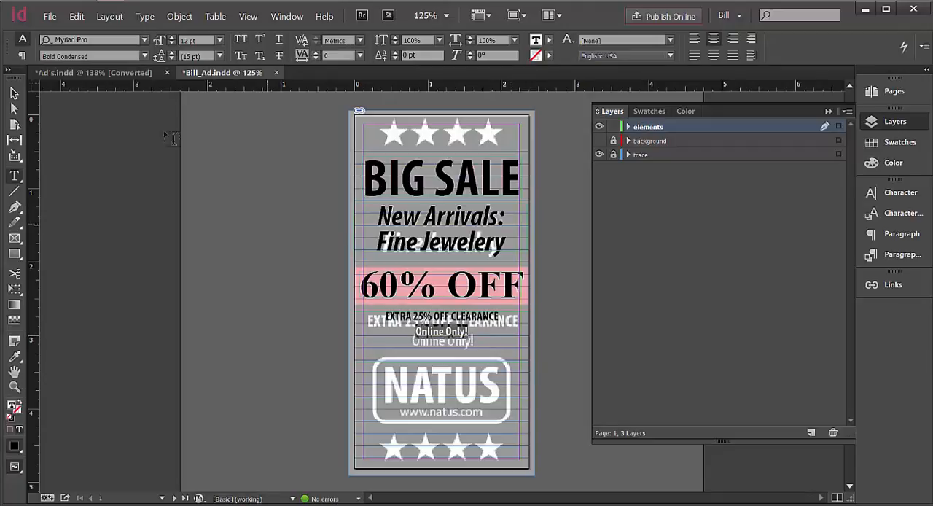
click(145, 56)
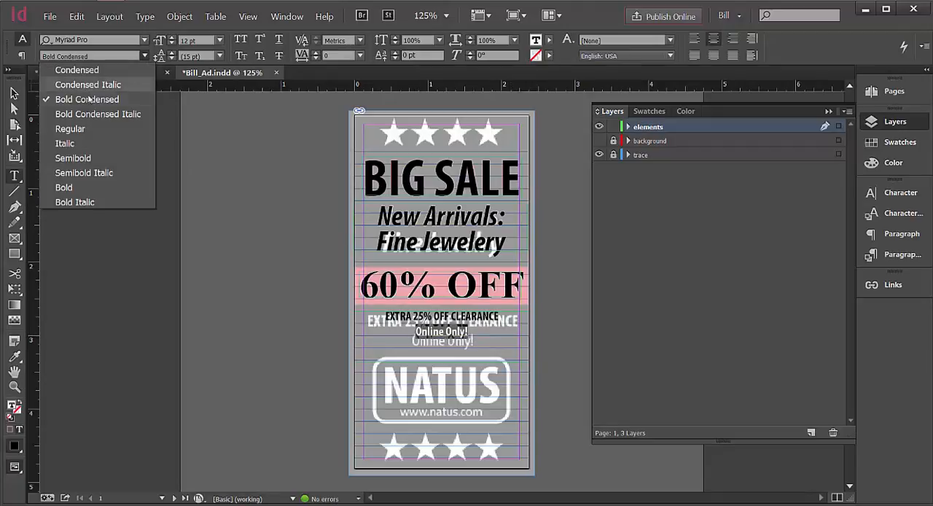
click(77, 70)
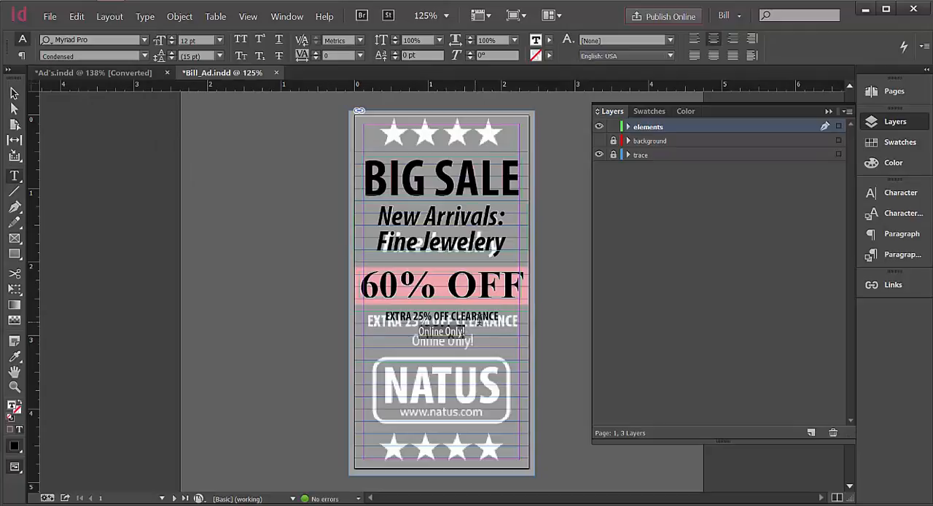
Enlarge the EXTRA 25% OFF CLEARANCE line to 16 pt to match the trace.
drag(505, 316, 384, 315)
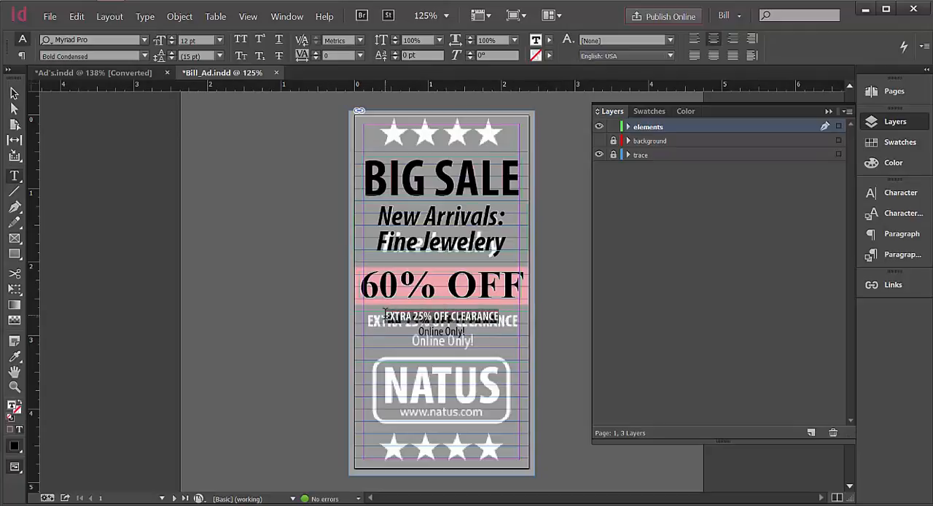
click(173, 38)
click(172, 37)
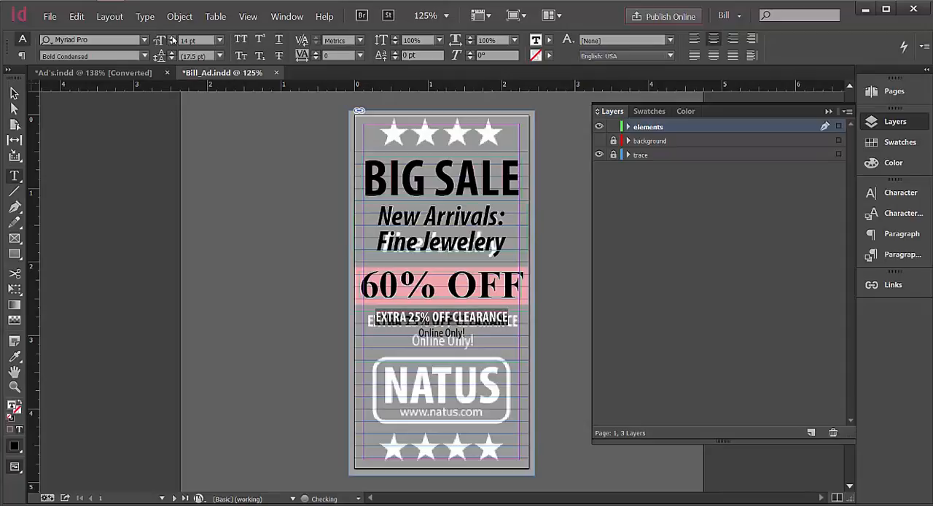
click(173, 38)
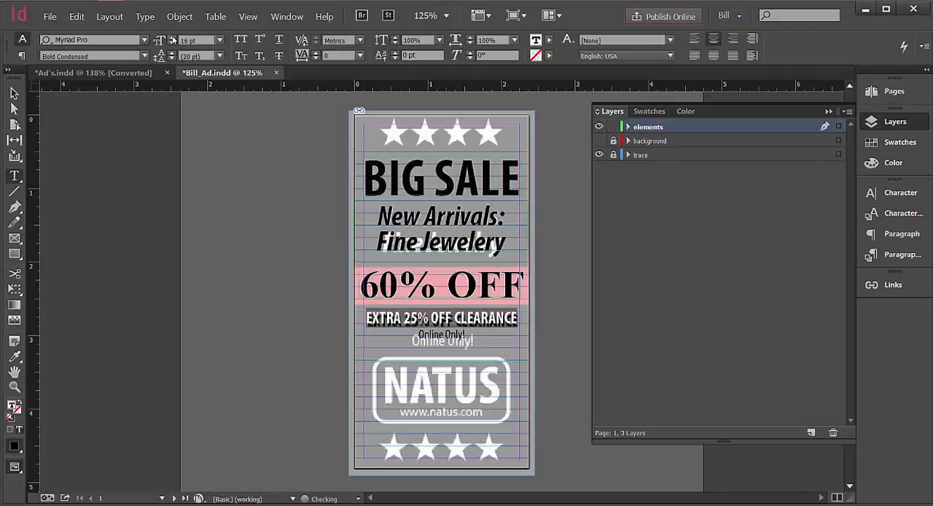
Nudge the clearance text frame down and right over the trace to X 0.0139 in, Y 3.0531 in.
click(13, 93)
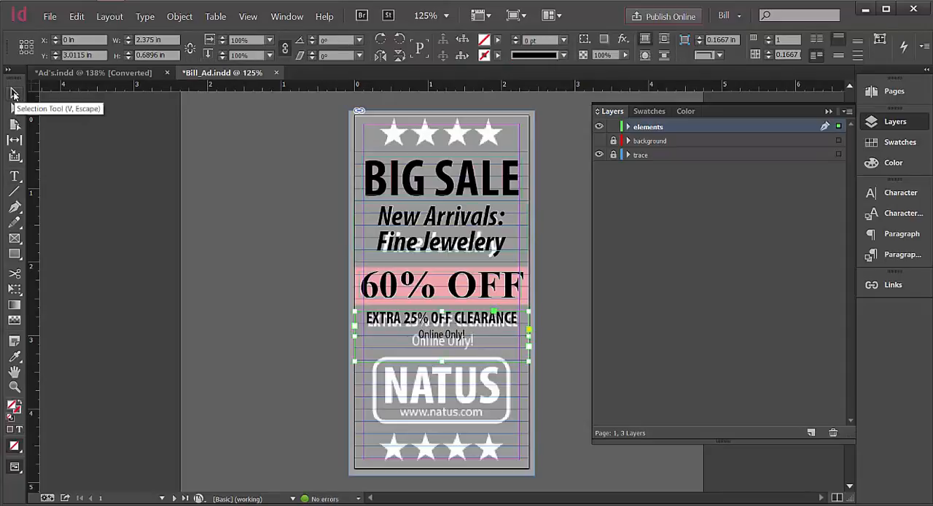
key(Down)
key(Down)
key(Down)
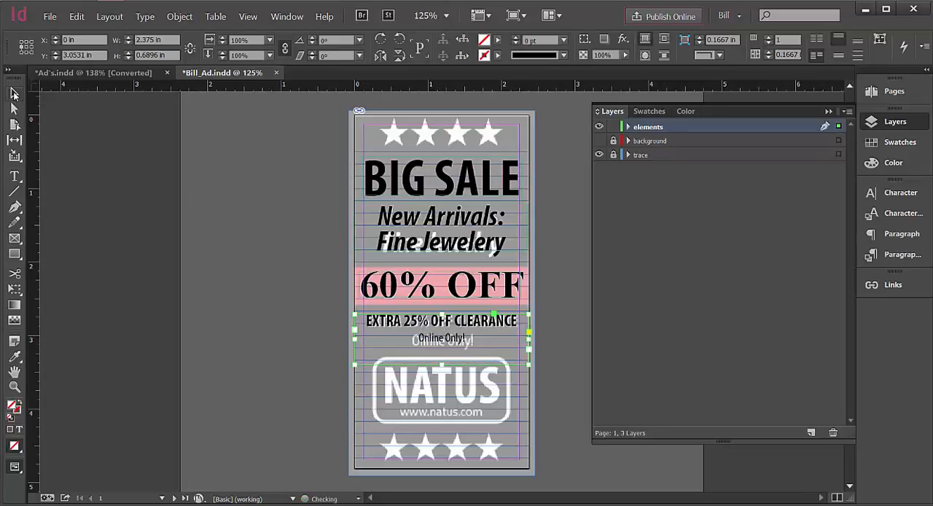
key(Right)
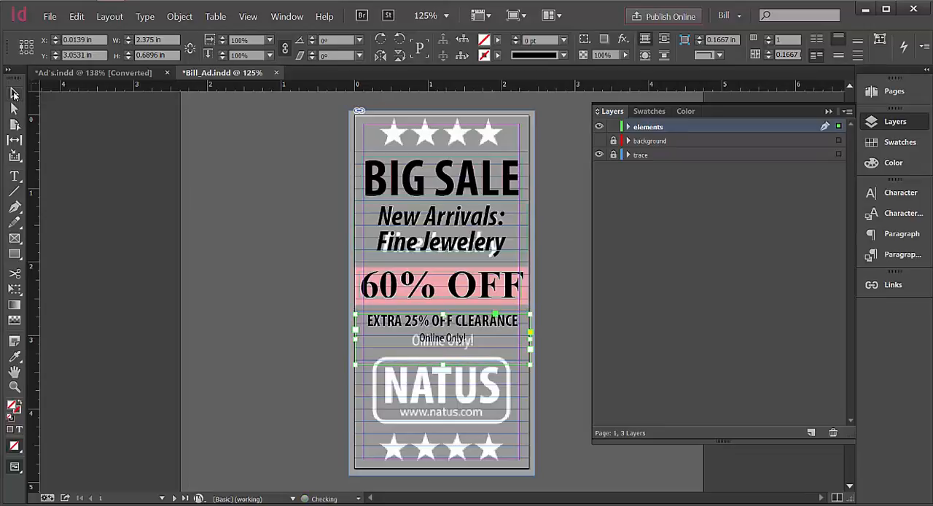
key(Down)
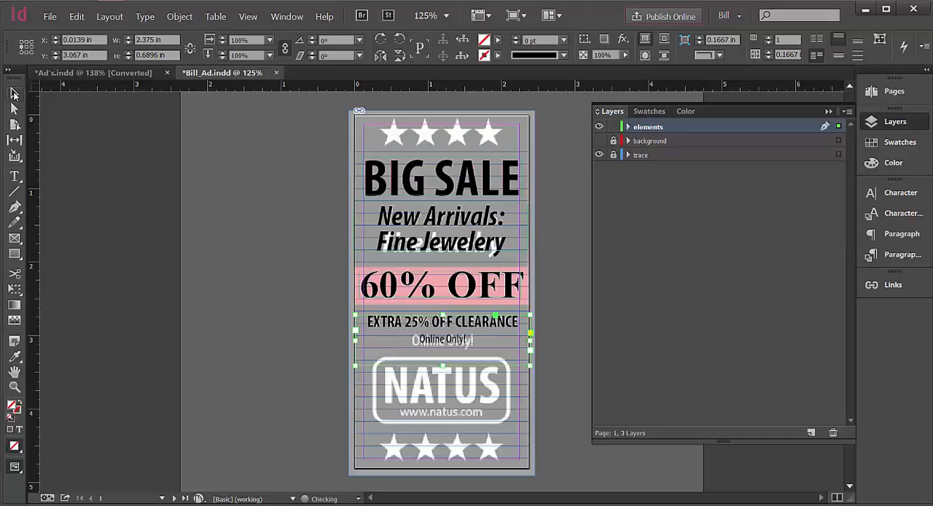
key(Up)
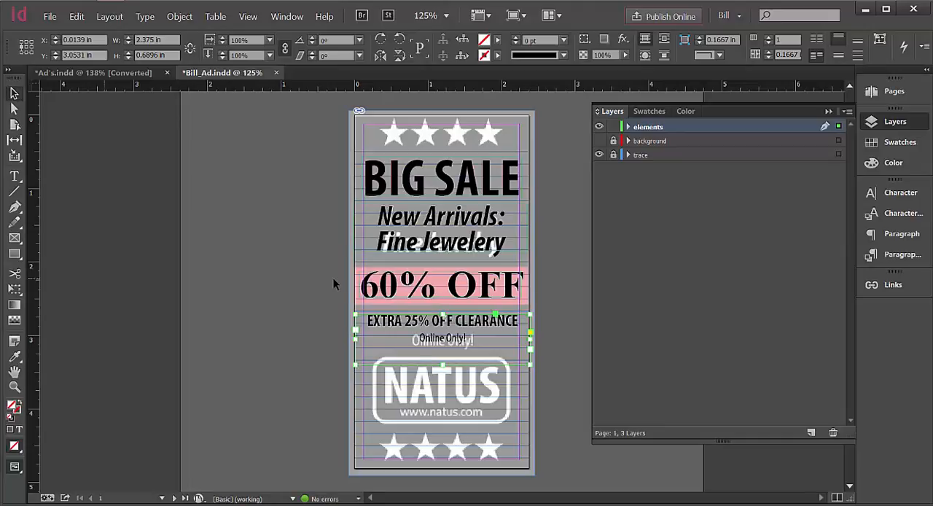
Enlarge the Online Only! line to 16 pt to match the trace and deselect the frame.
double_click(467, 338)
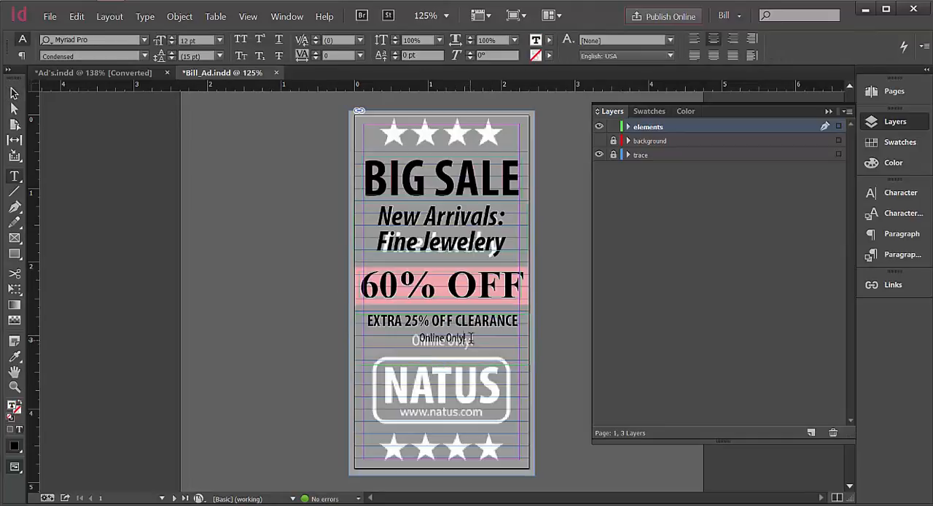
drag(470, 338, 417, 340)
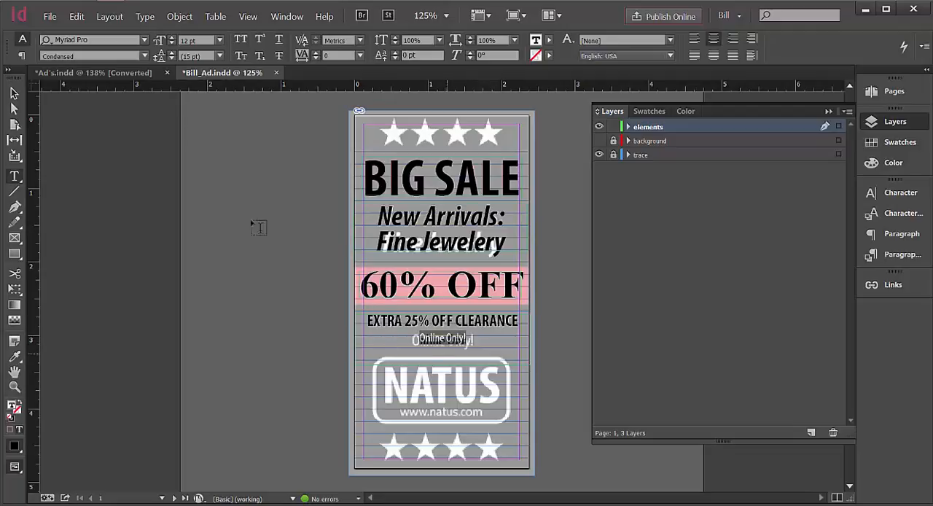
click(173, 38)
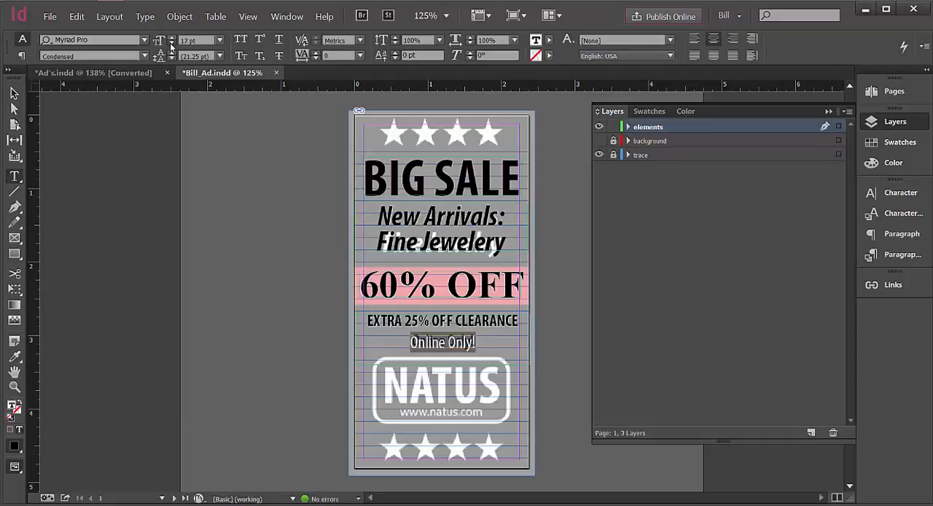
click(171, 45)
key(Escape)
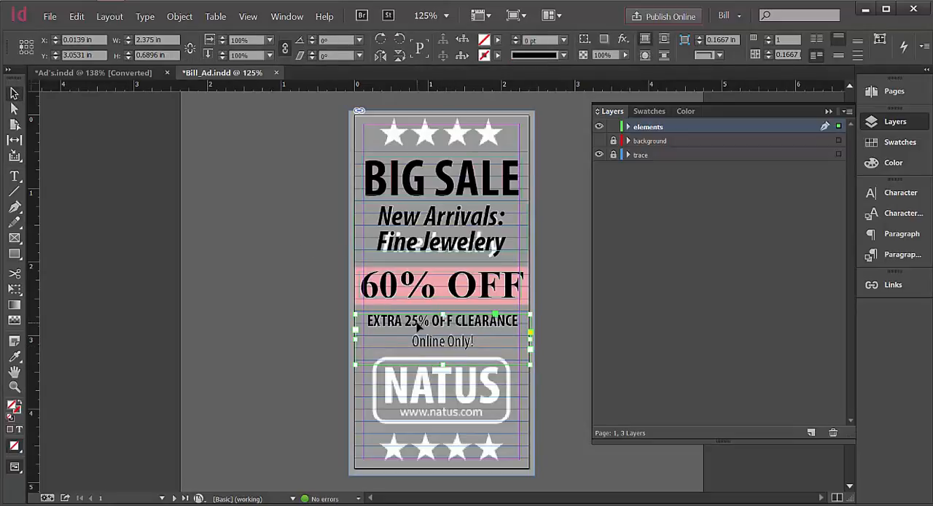
click(574, 325)
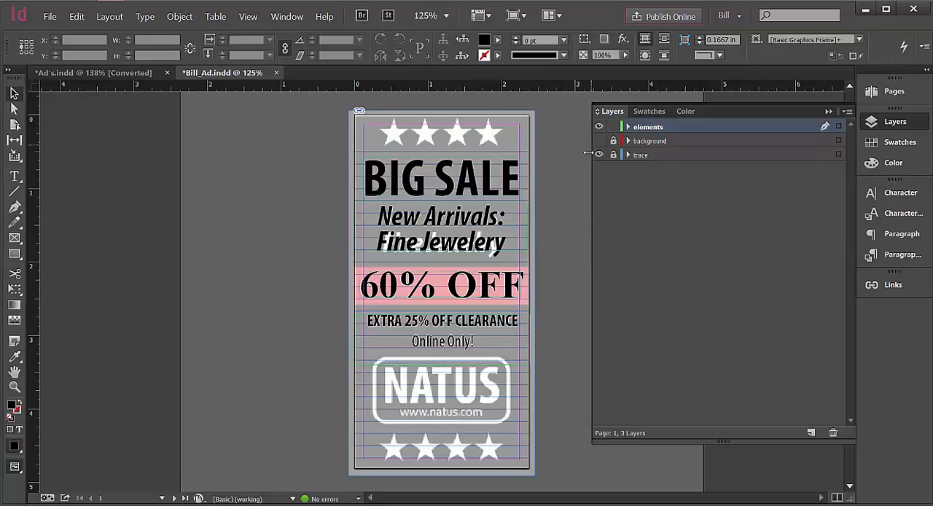
Toggle the elements and trace layers' visibility to compare the rebuilt text with the traced ad.
click(599, 127)
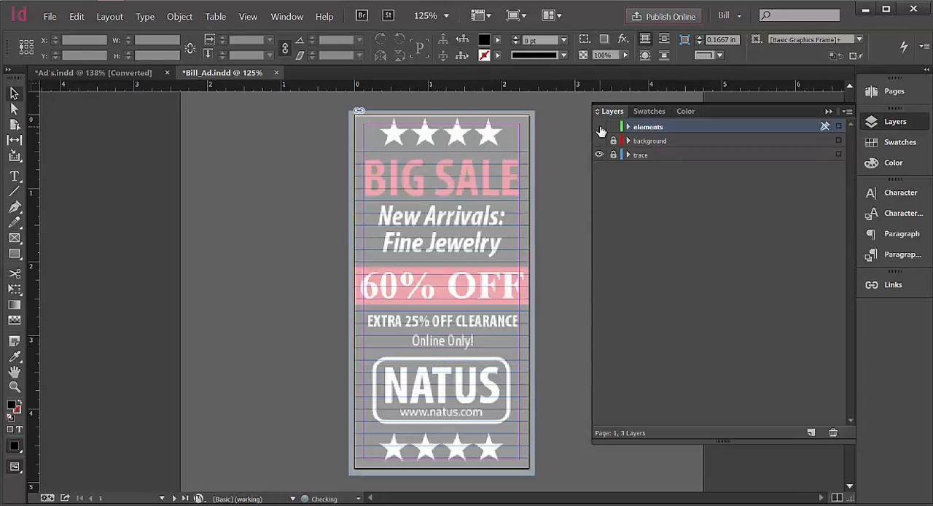
click(599, 127)
click(599, 154)
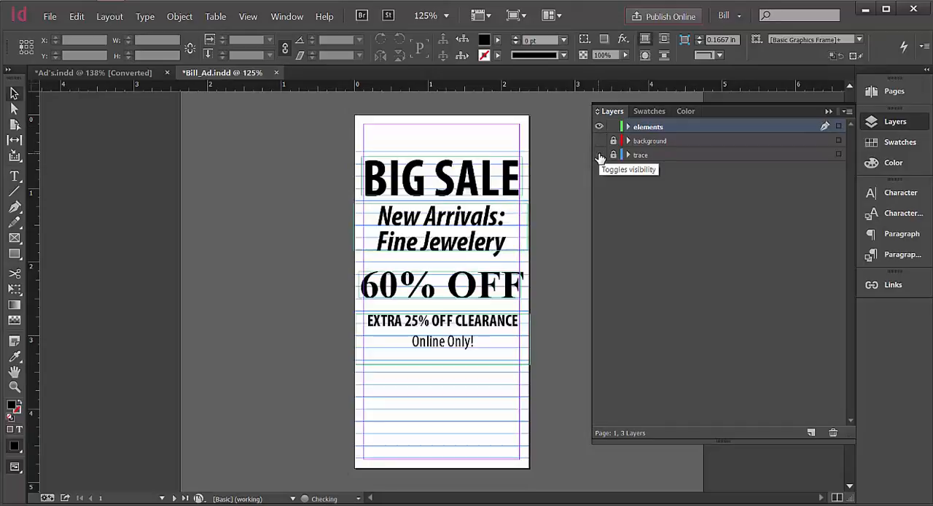
click(599, 155)
click(600, 128)
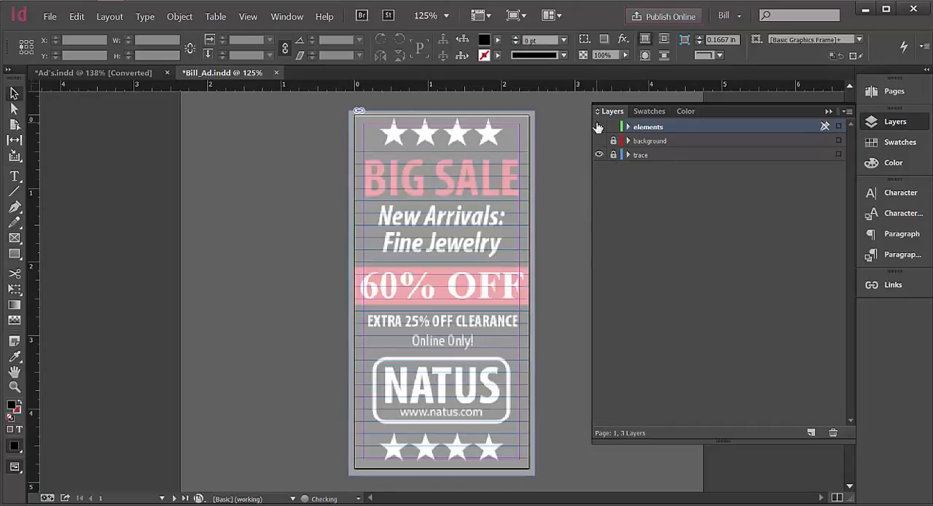
click(599, 128)
click(598, 154)
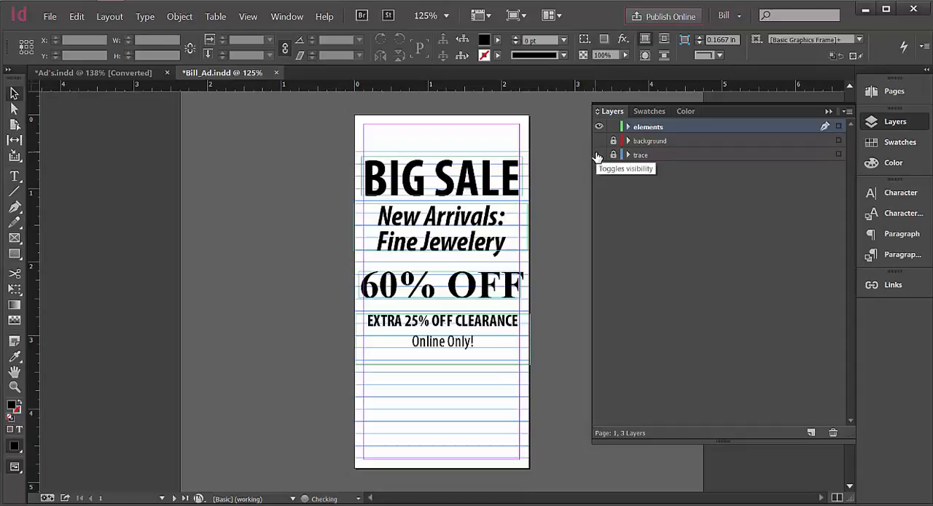
click(599, 155)
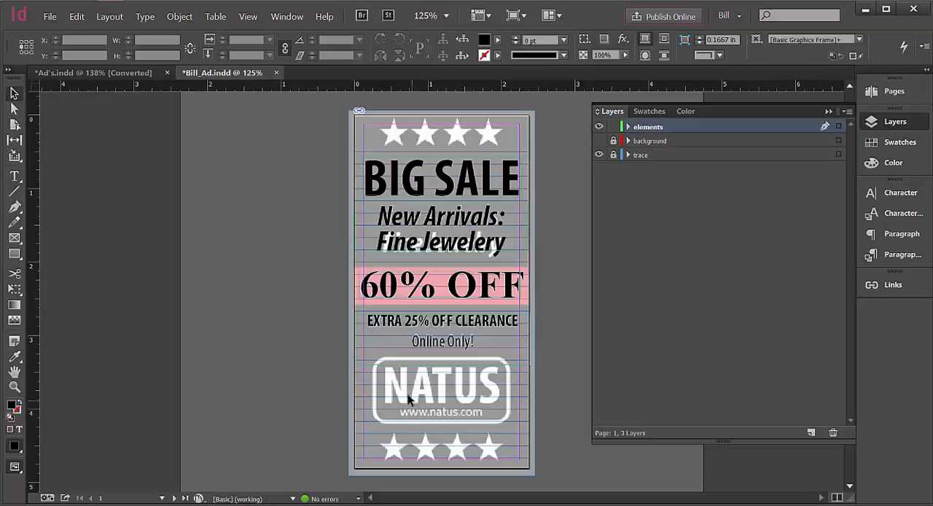
click(16, 241)
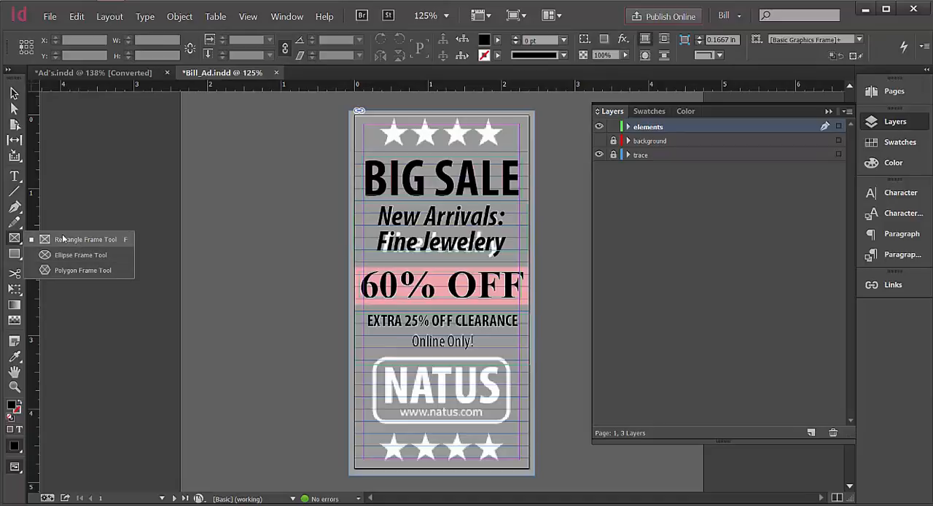
click(63, 239)
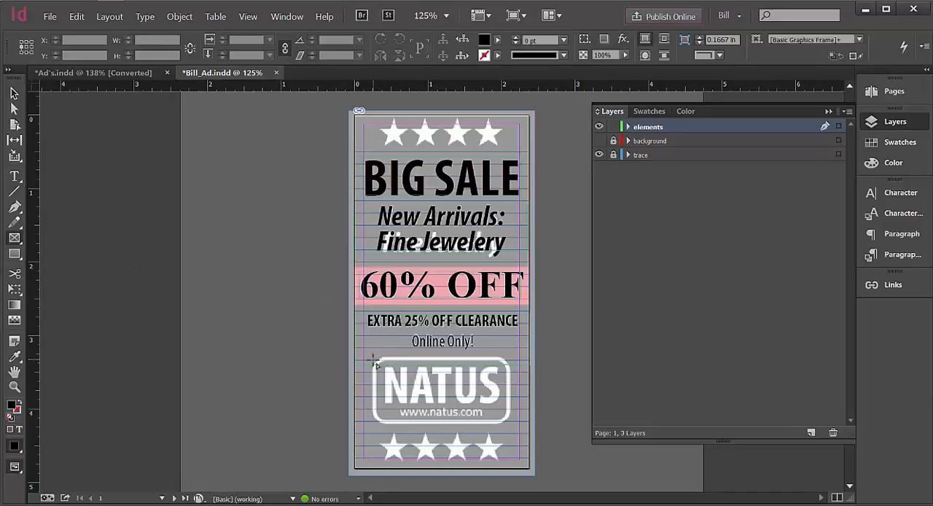
mouse_move(372, 357)
mouse_down()
mouse_move(485, 387)
mouse_move(555, 429)
mouse_move(561, 414)
mouse_move(548, 409)
mouse_move(512, 429)
mouse_up()
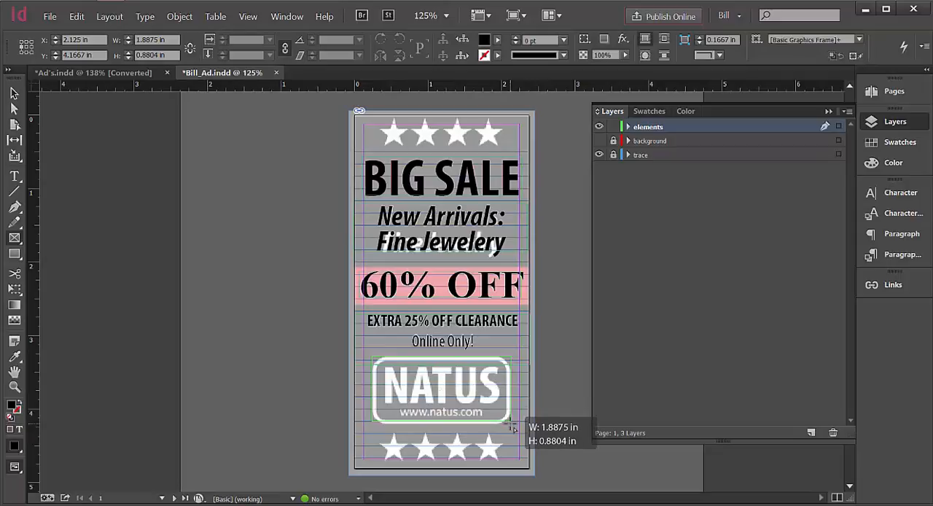
drag(512, 429, 512, 429)
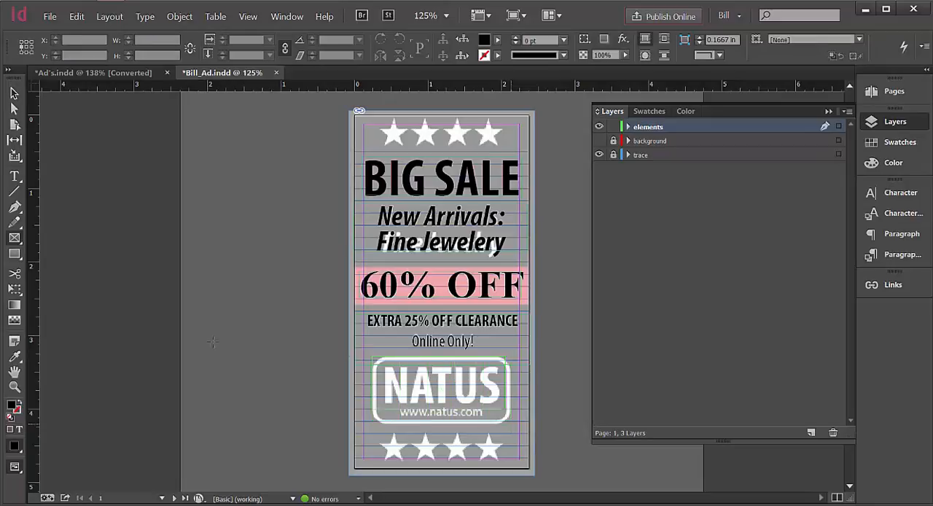
click(77, 16)
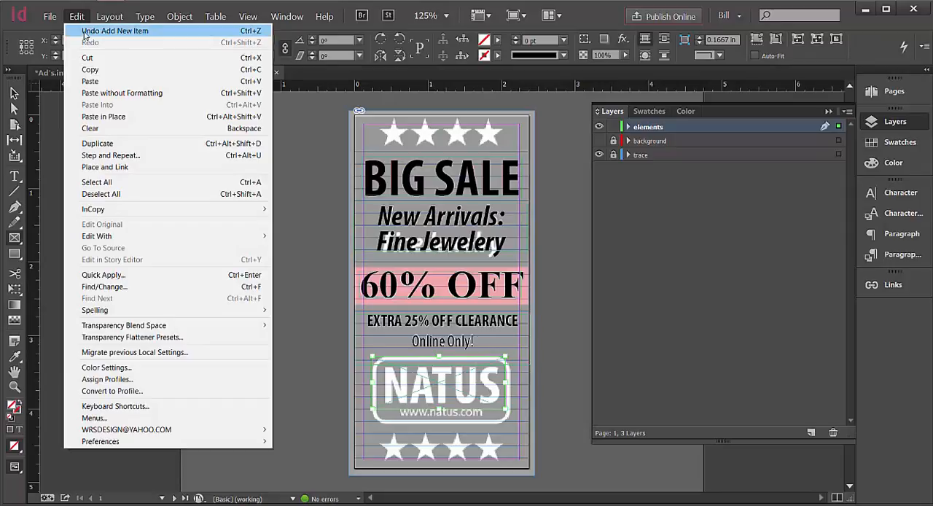
click(85, 30)
Draw a rectangle frame about 1.94 in wide and 0.95 in high around the traced NATUS logo.
click(14, 254)
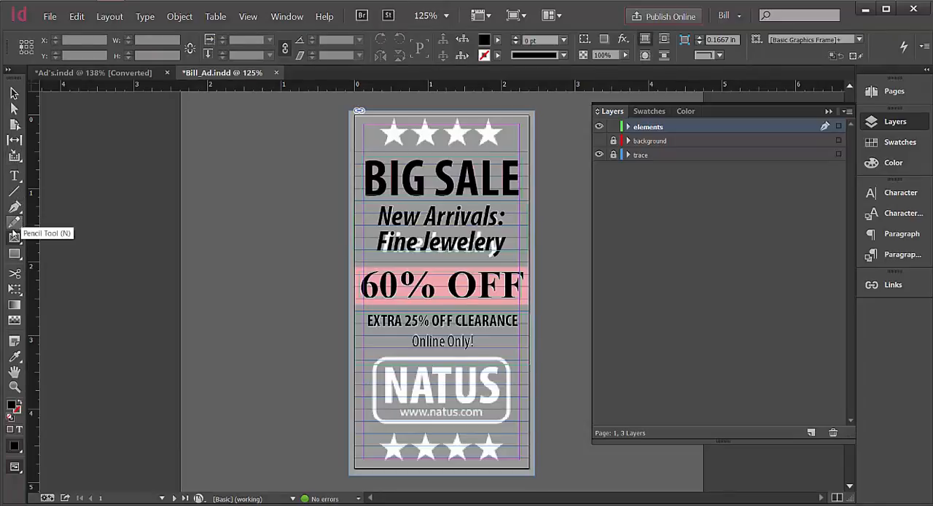
click(13, 238)
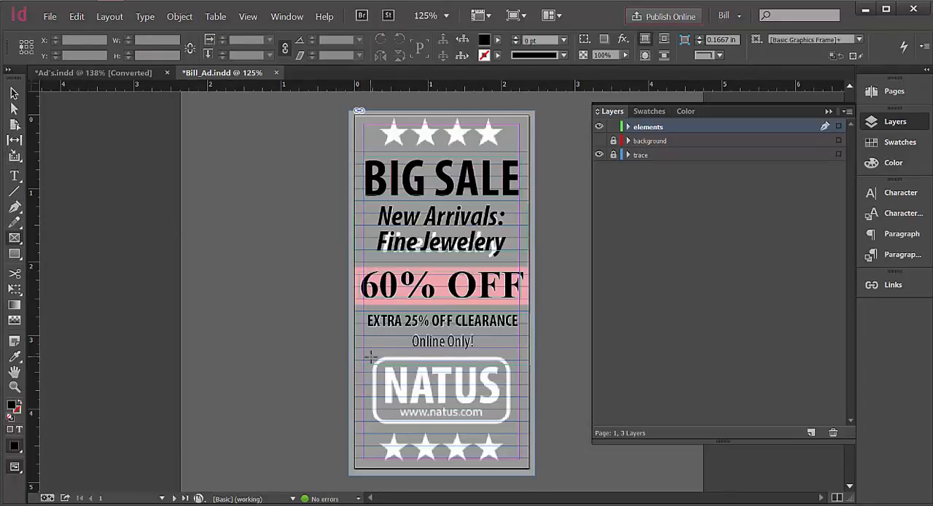
drag(374, 359, 514, 427)
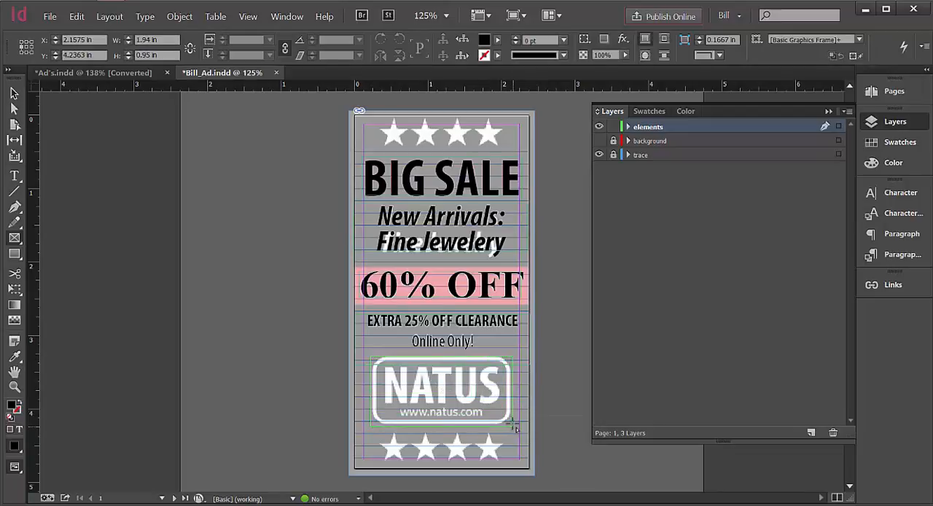
Shorten the NATUS logo frame from its lower edge to about 0.92 in high to fit the trace.
click(14, 108)
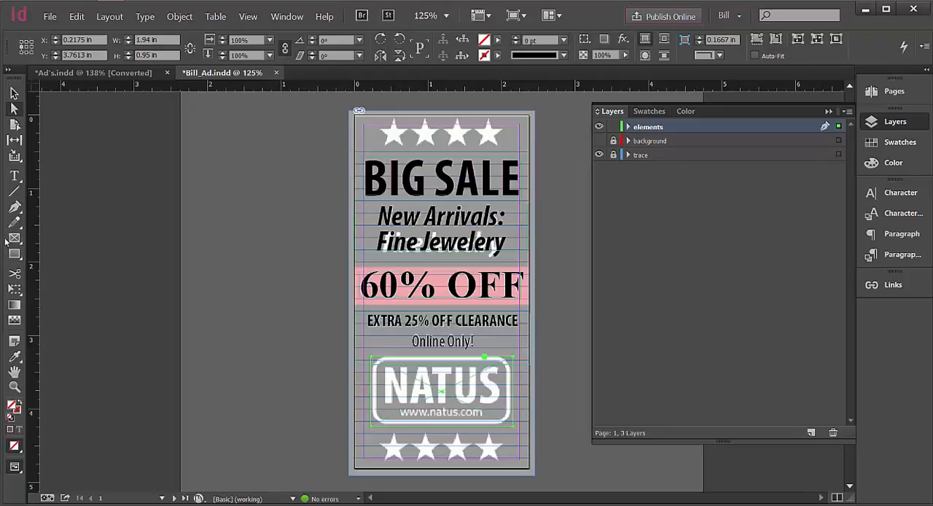
click(14, 175)
click(15, 177)
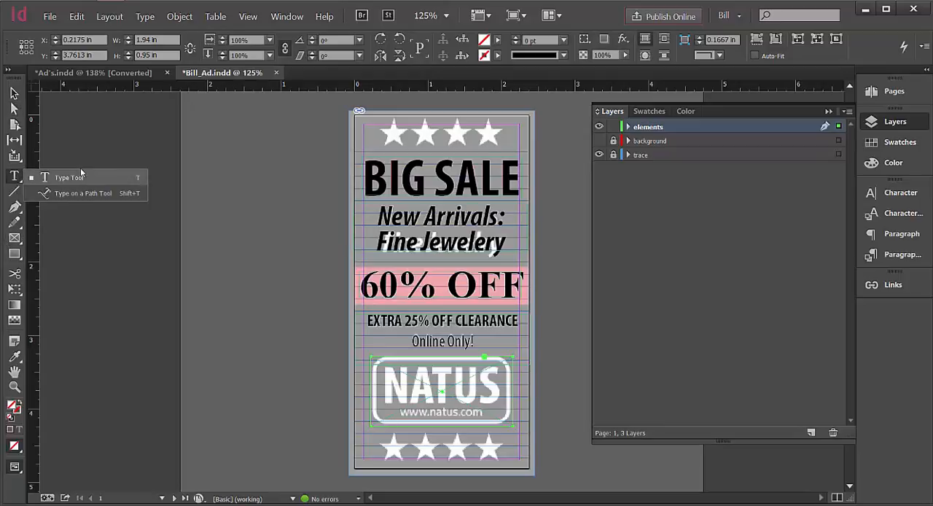
click(16, 242)
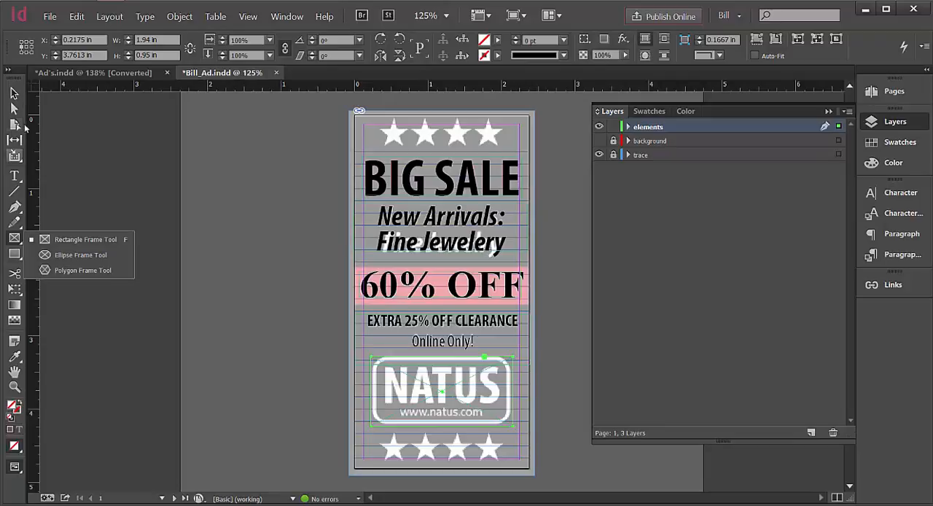
click(14, 94)
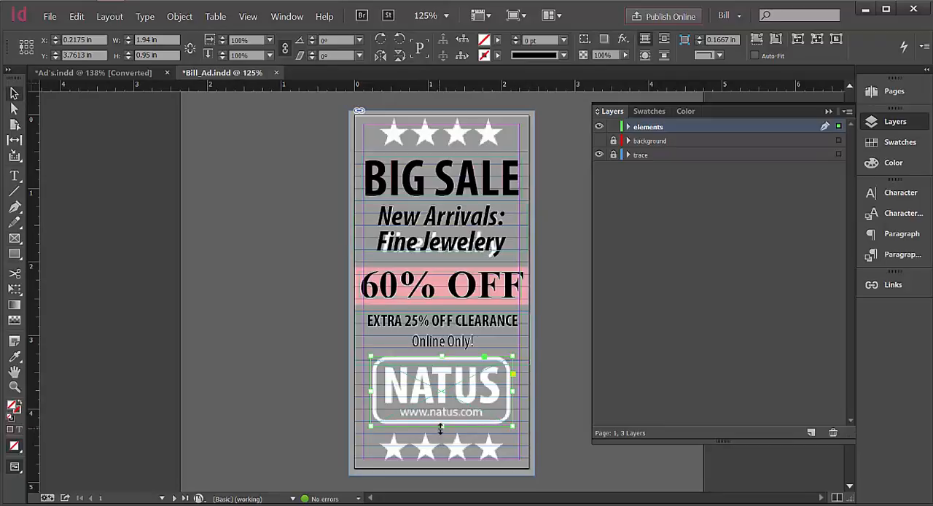
drag(440, 429, 441, 426)
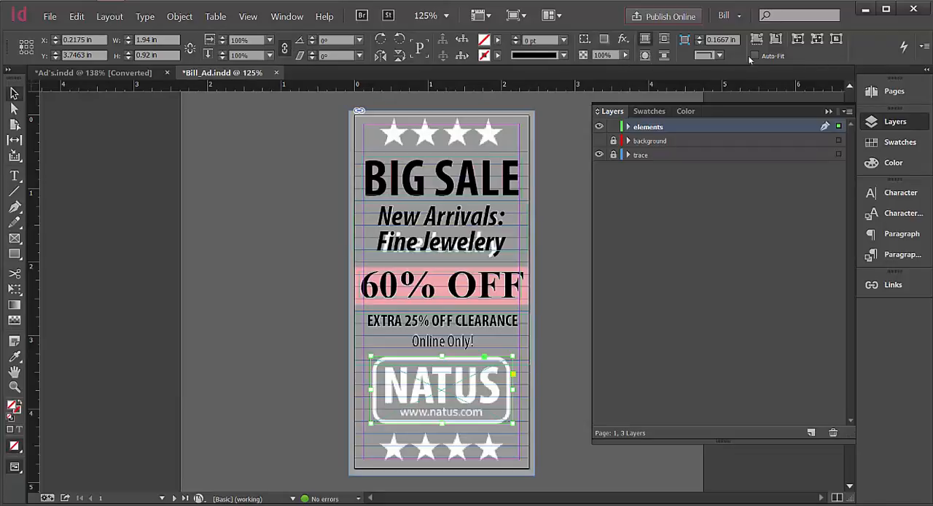
click(175, 17)
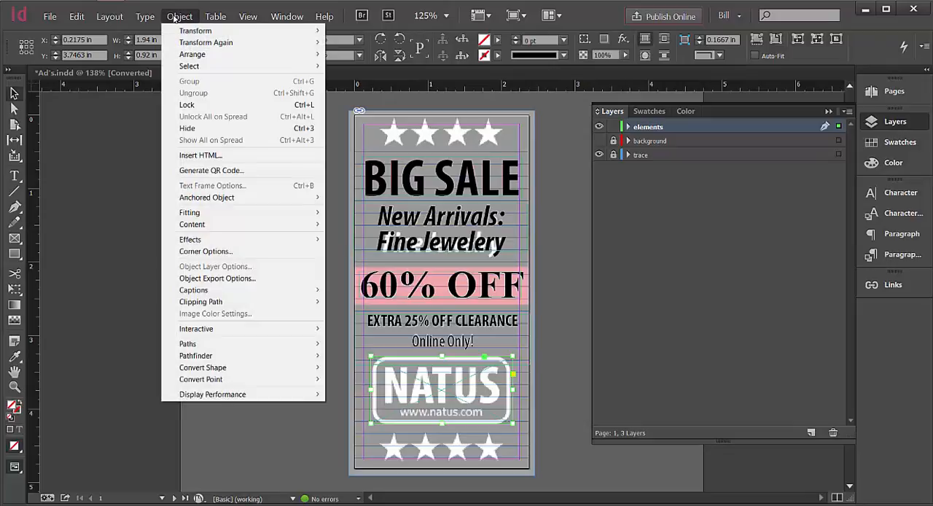
click(205, 252)
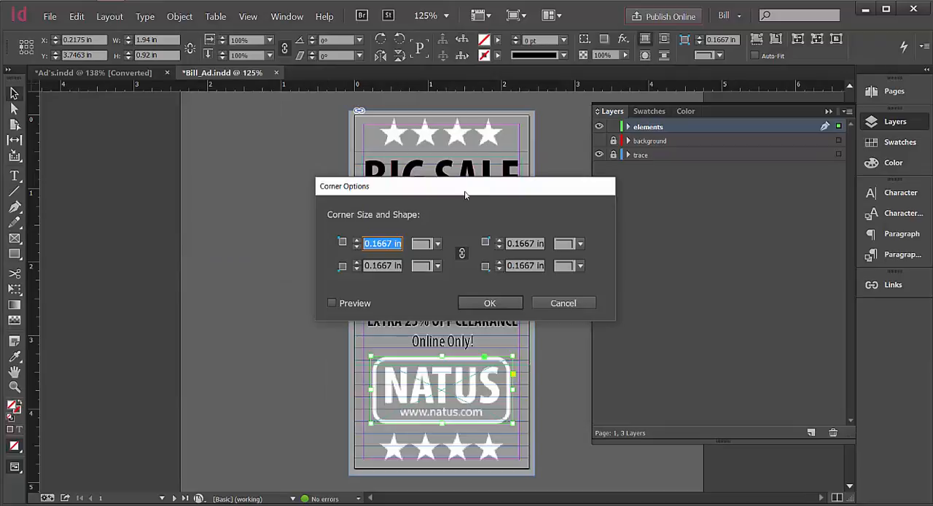
drag(472, 193, 212, 118)
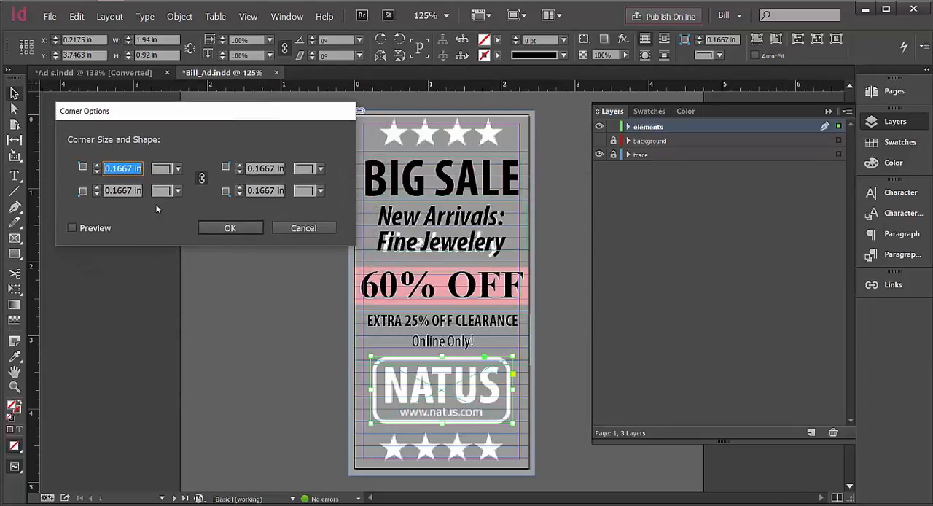
click(178, 169)
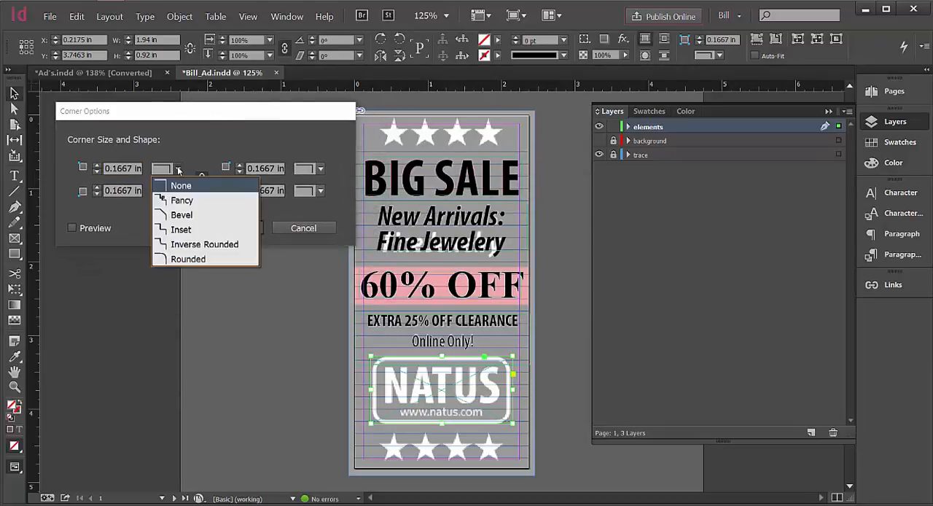
click(179, 169)
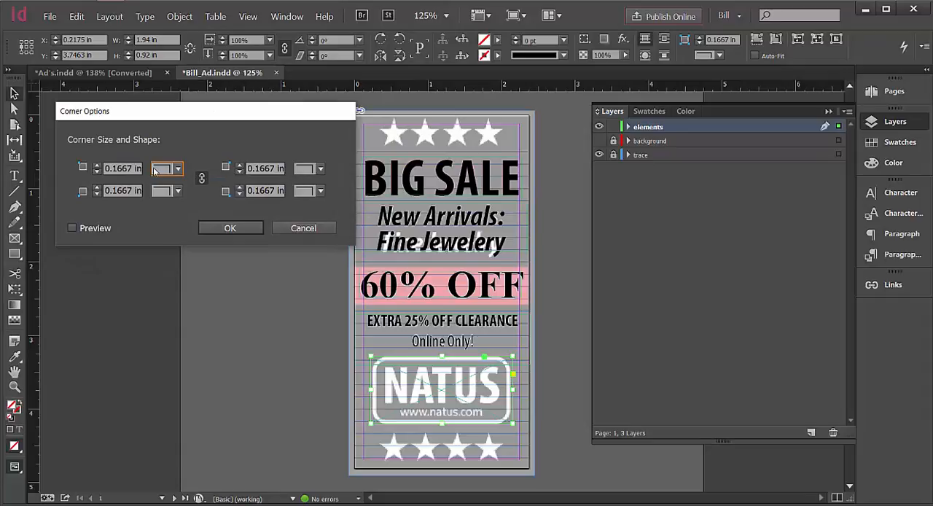
click(321, 170)
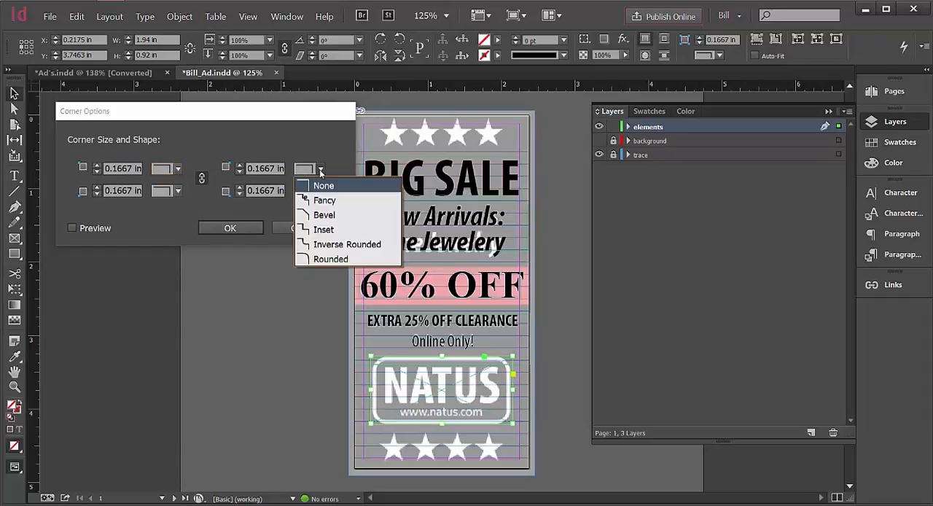
click(319, 259)
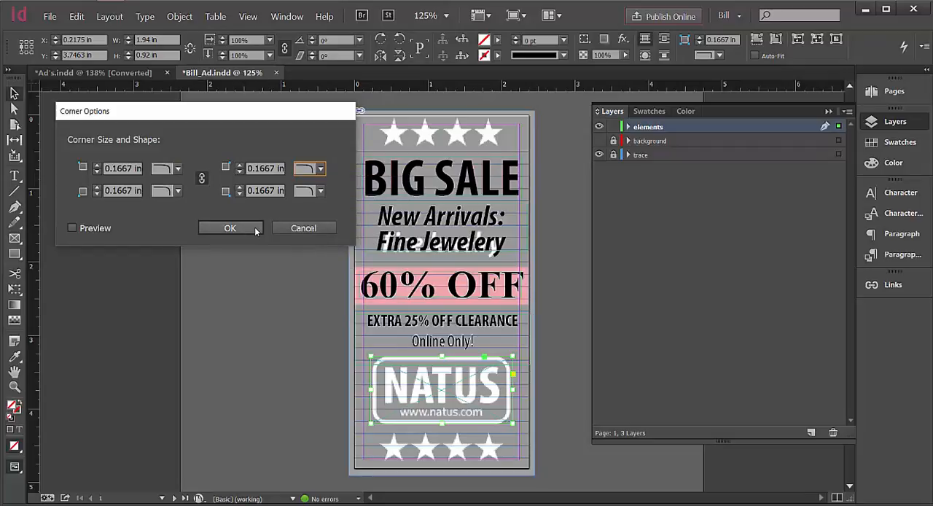
click(72, 228)
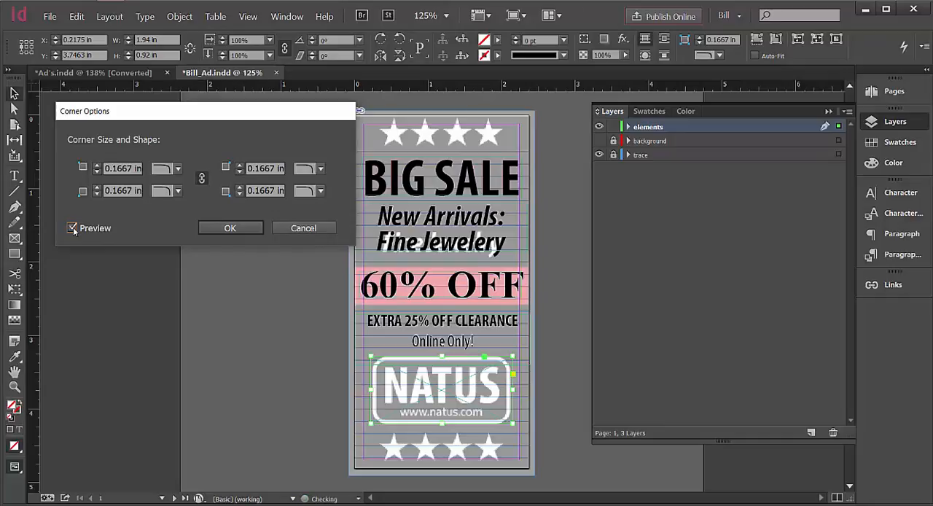
click(299, 229)
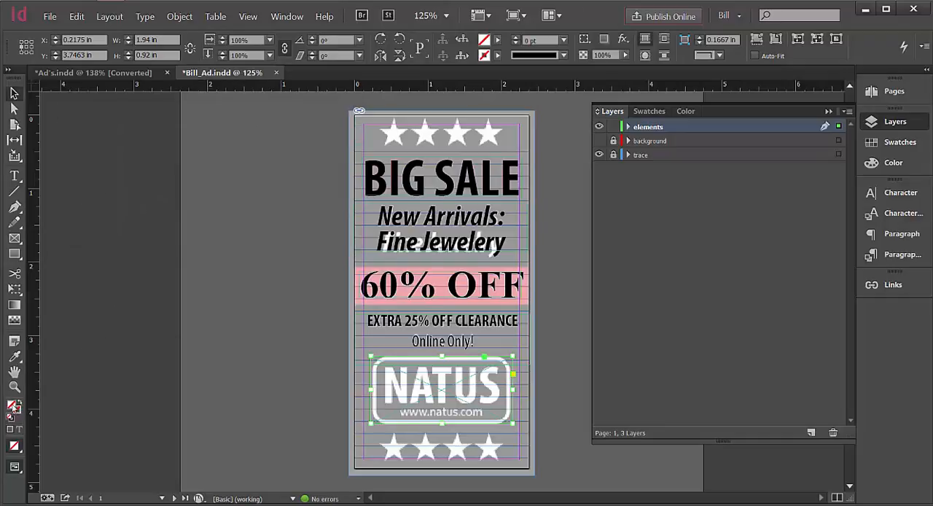
Give the NATUS logo frame a 3 pt black stroke and no fill.
double_click(14, 406)
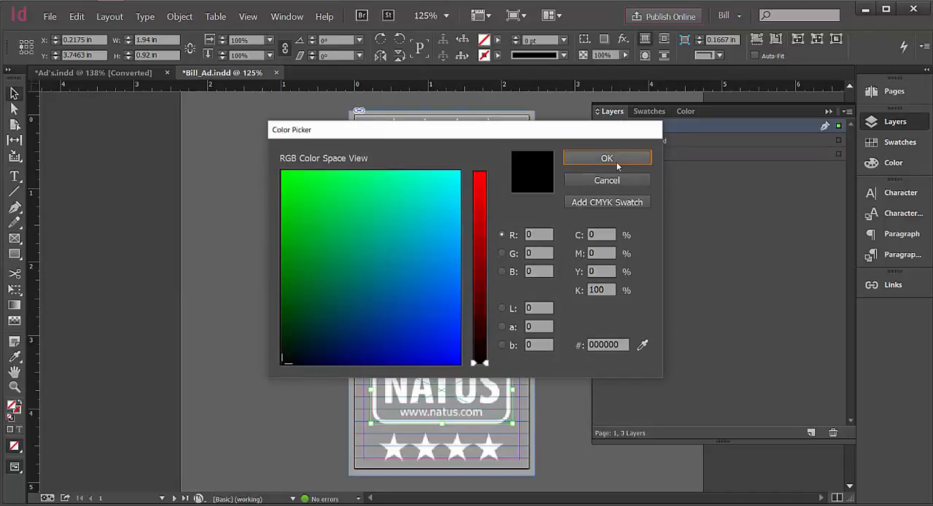
click(616, 161)
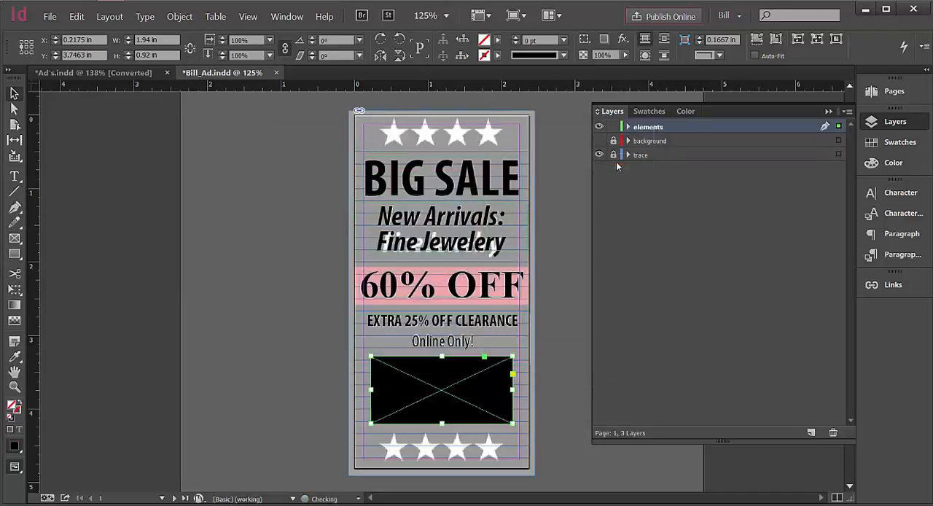
click(20, 405)
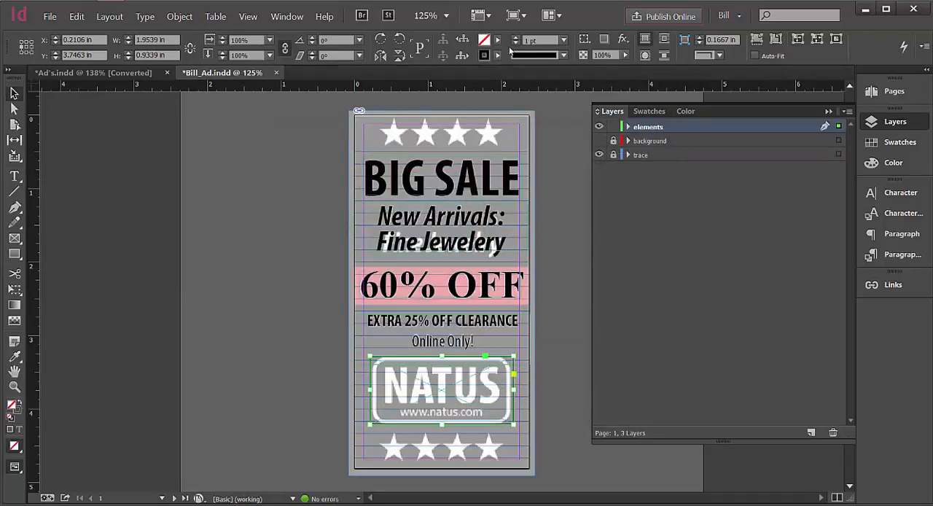
click(564, 40)
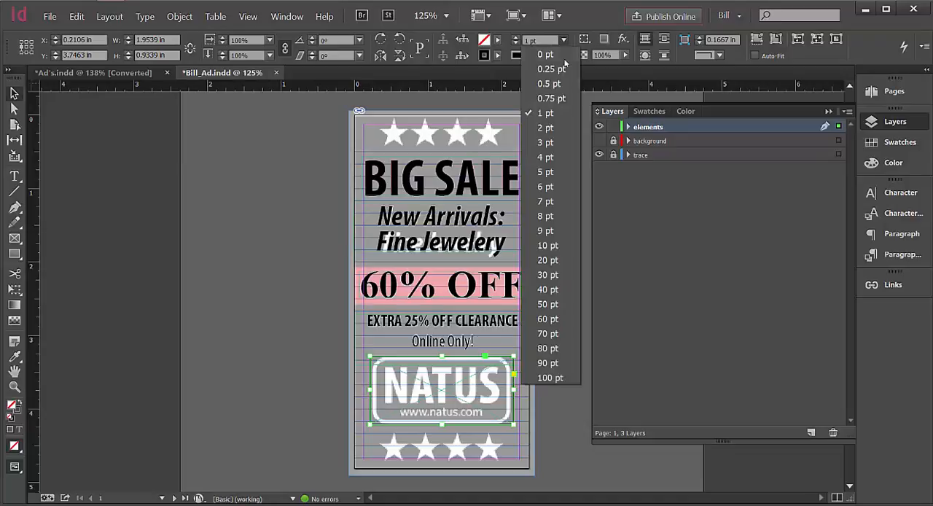
click(553, 142)
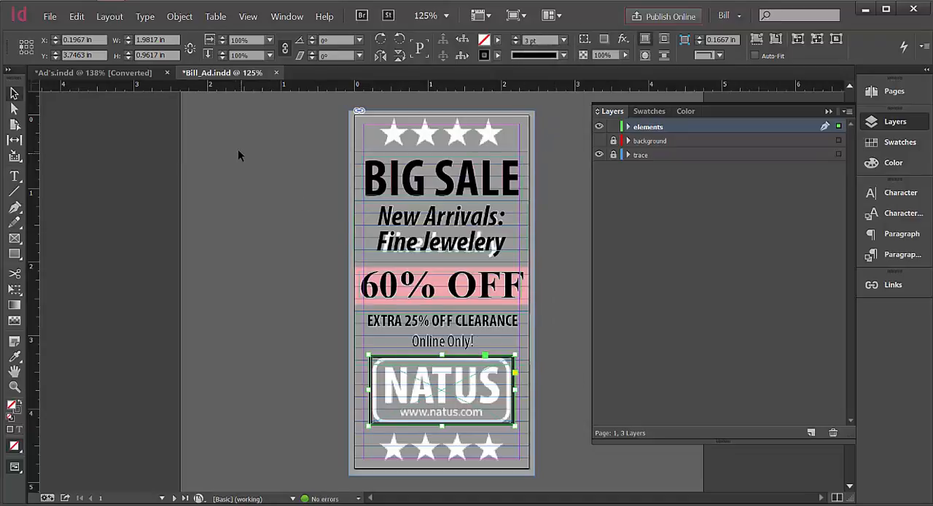
Apply the Rounded corner shape to all four corners of the NATUS logo frame, keeping the 0.1667 in corner size.
click(180, 16)
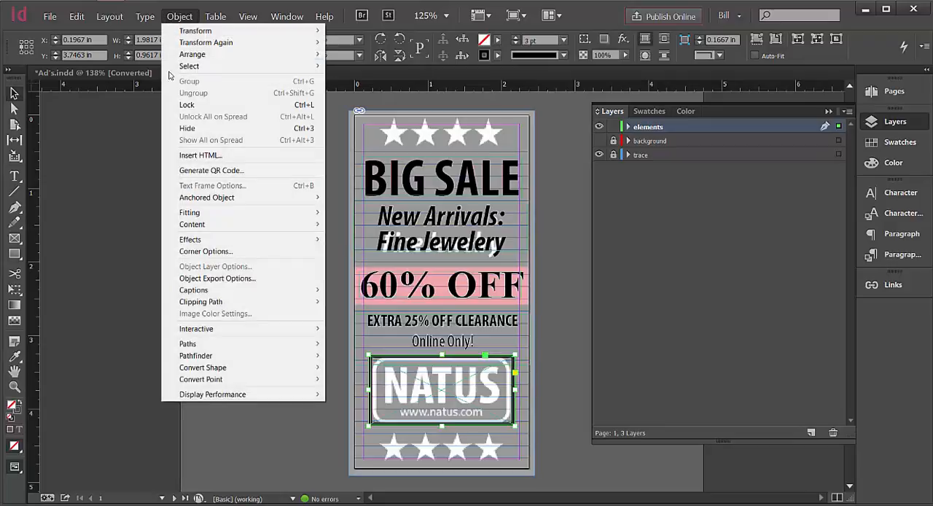
click(196, 251)
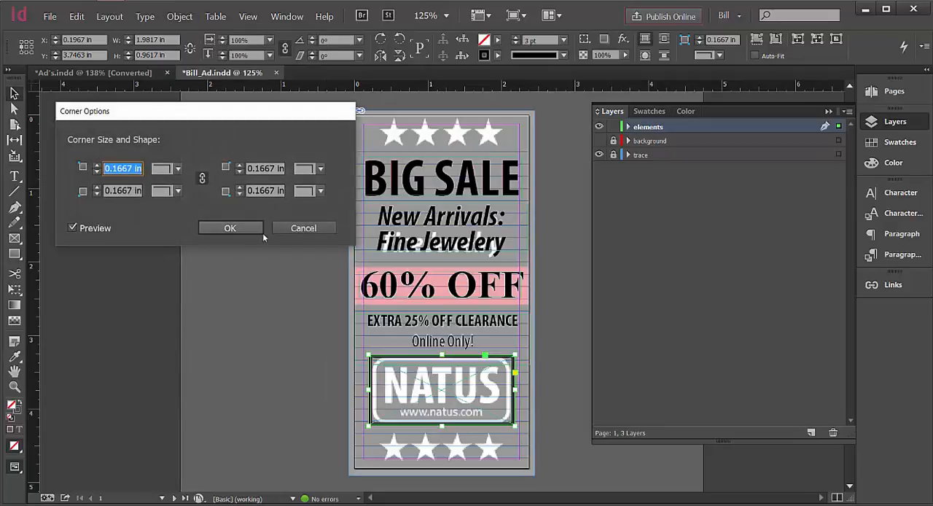
click(319, 191)
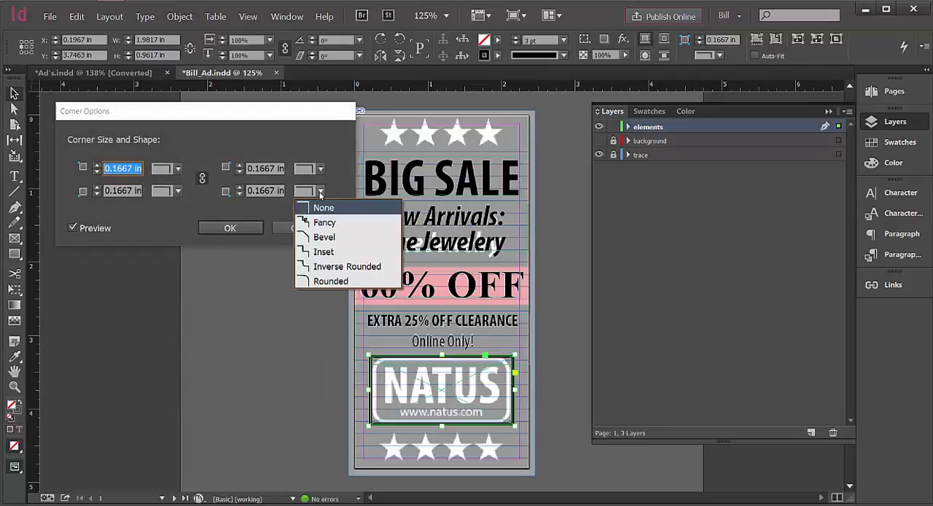
click(305, 282)
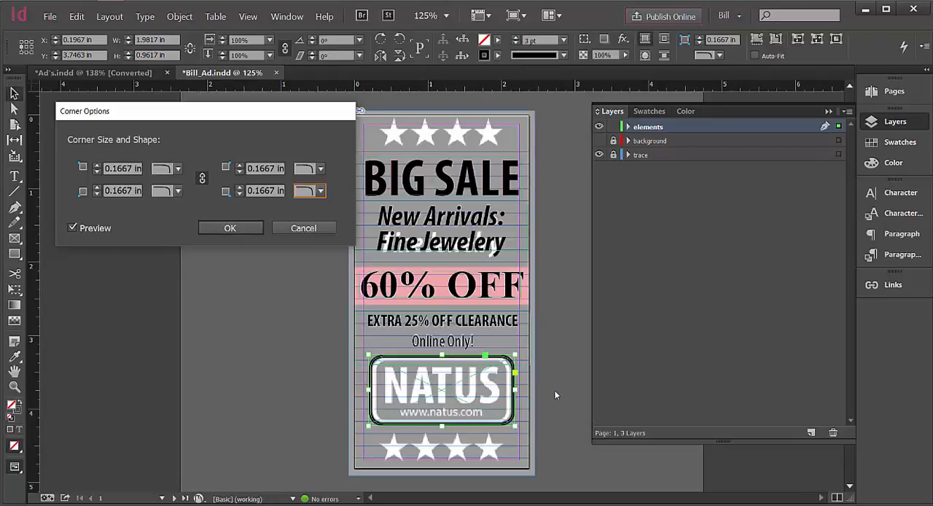
click(248, 228)
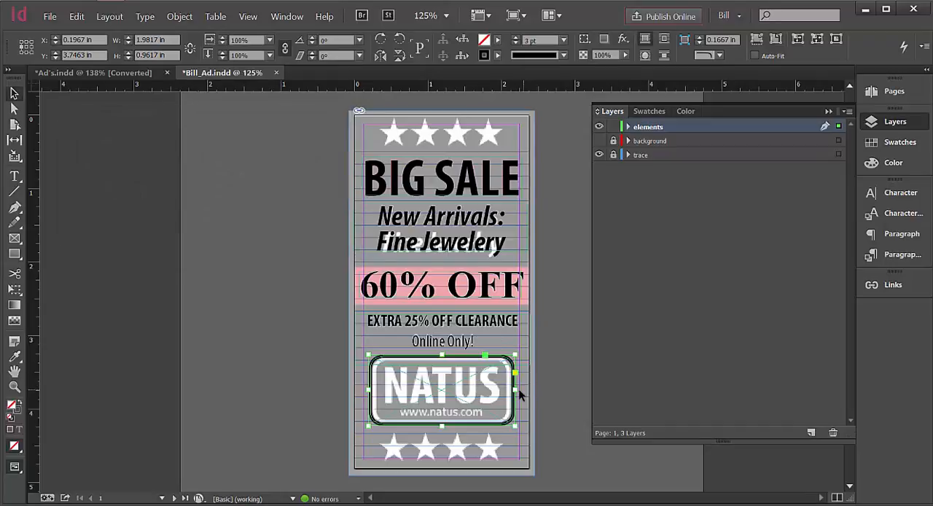
Resize the NATUS logo frame to about 1.89 in wide and 0.90 in high and nudge it onto the traced outline.
drag(516, 391, 513, 392)
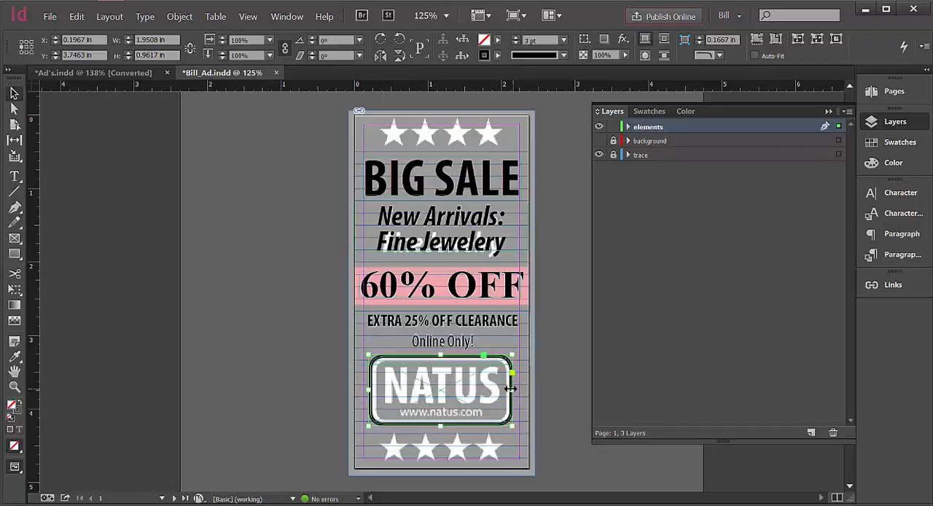
drag(511, 390, 508, 392)
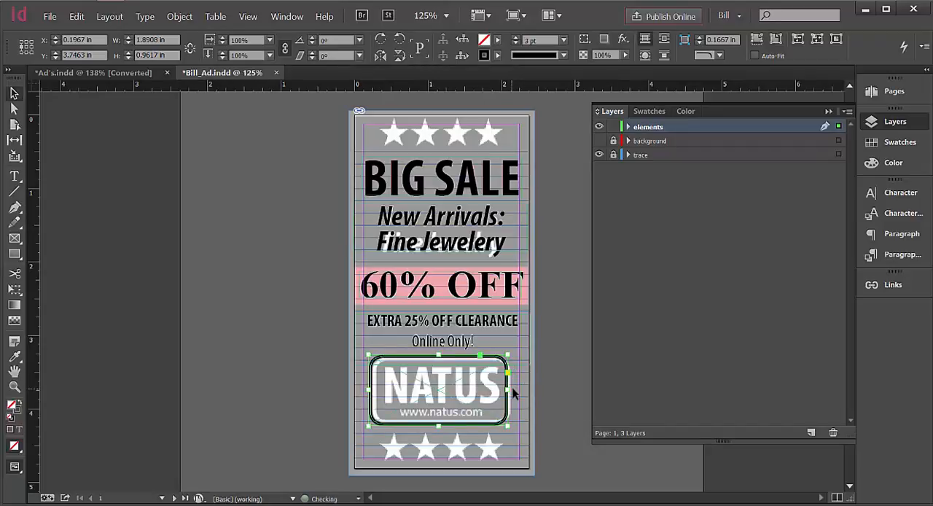
key(Right)
key(Right)
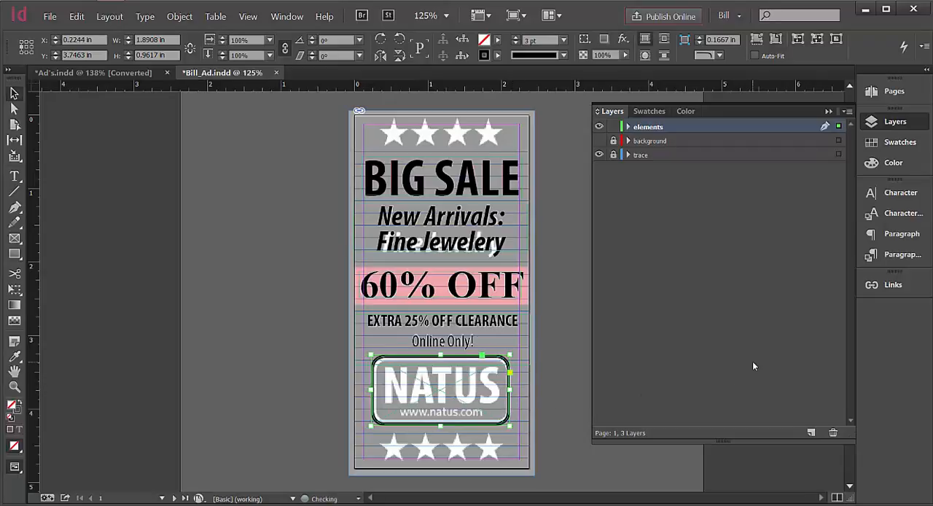
key(Right)
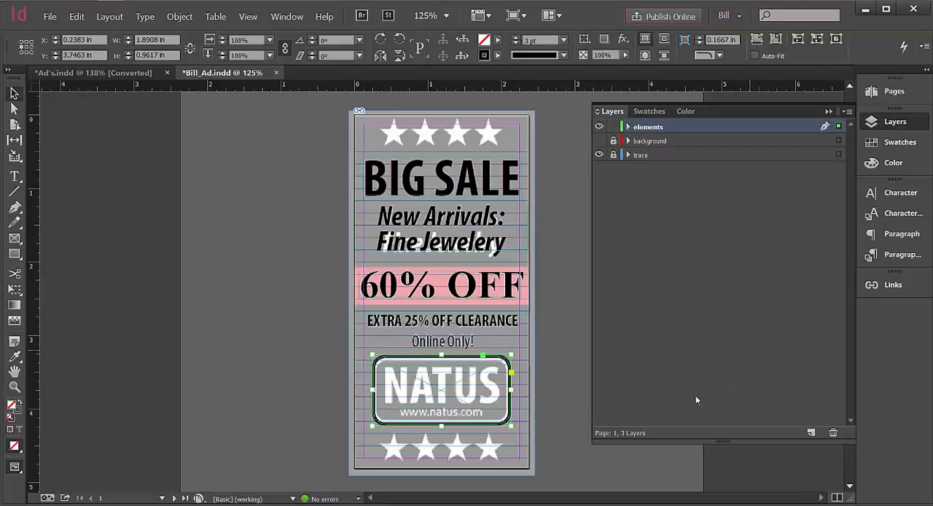
drag(443, 425, 442, 422)
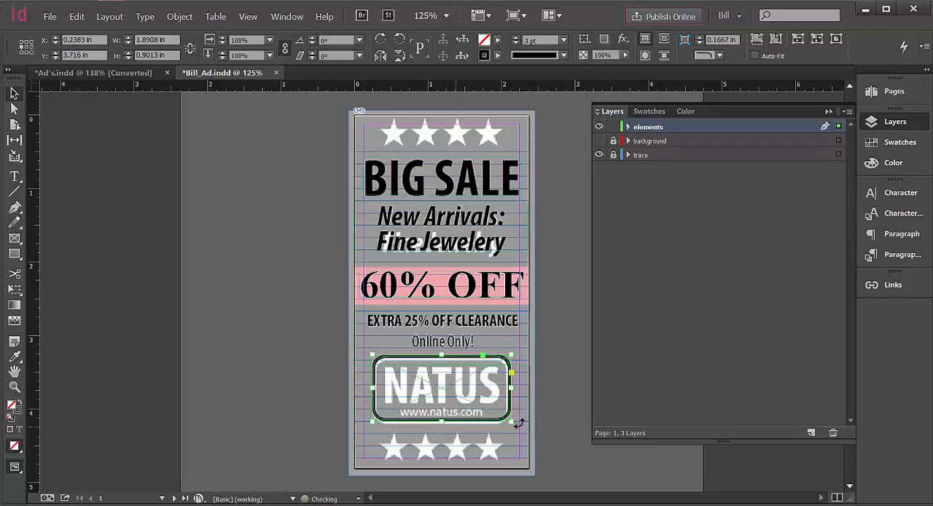
key(Down)
key(Down)
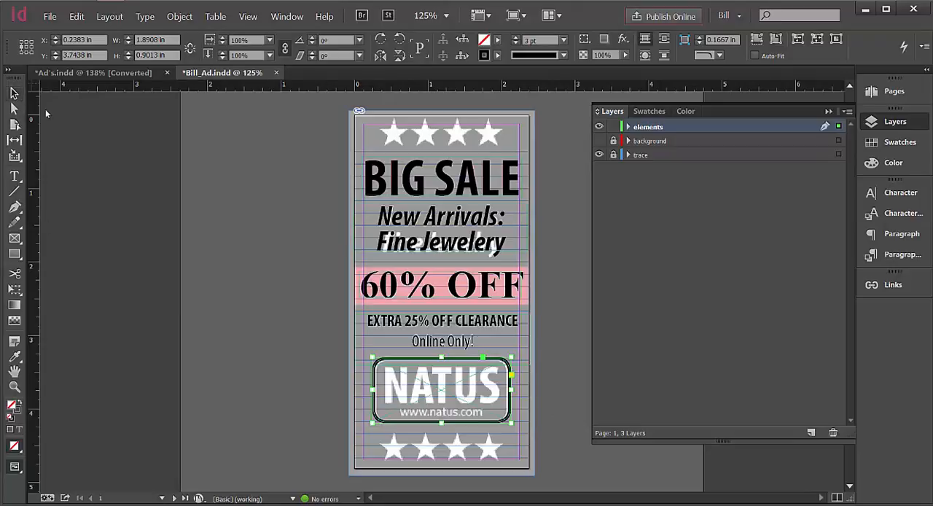
click(134, 147)
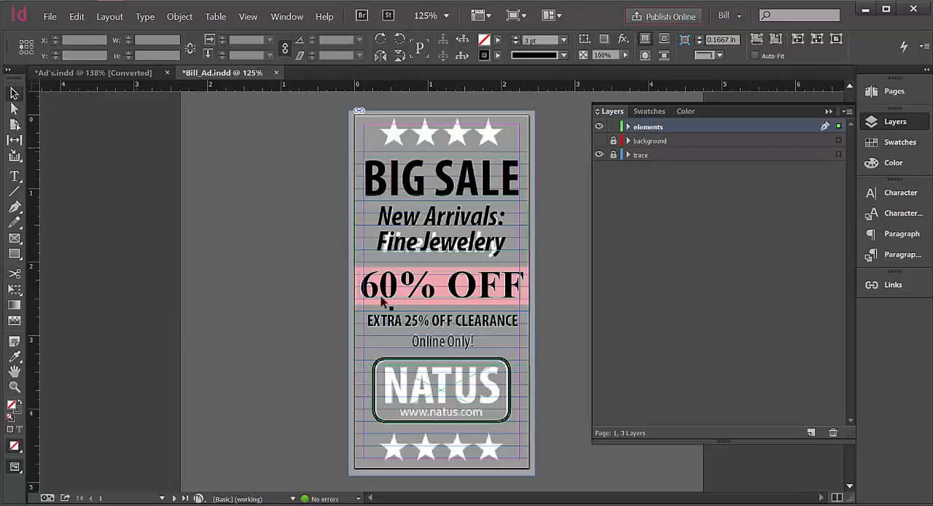
click(405, 395)
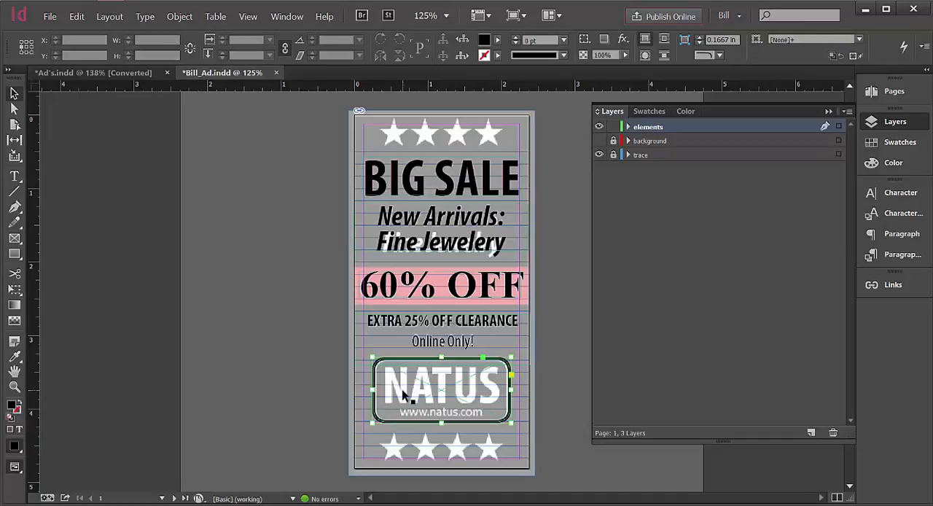
click(272, 349)
Fit the "EXTRA 25% OFF CLEARANCE / Online Only!" text frame to its content so it clears the NATUS logo frame.
click(14, 177)
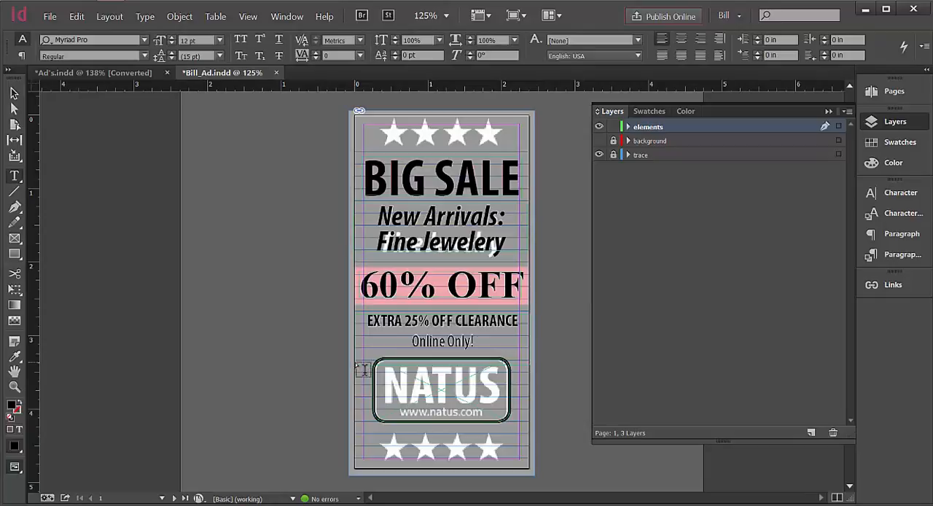
click(442, 381)
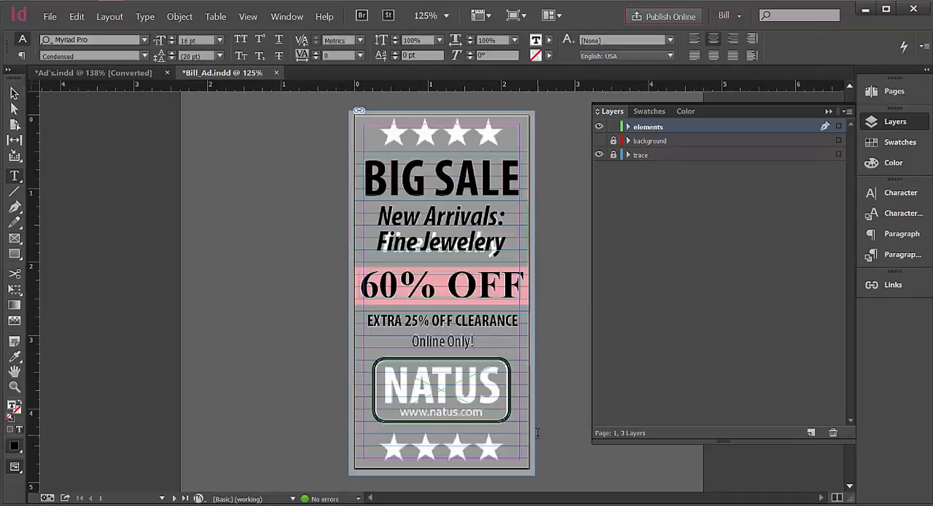
click(14, 94)
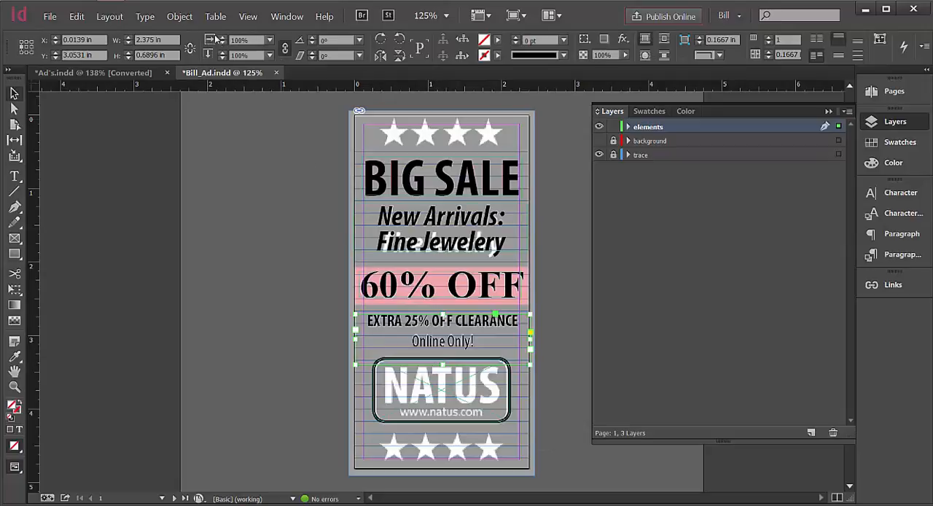
click(179, 16)
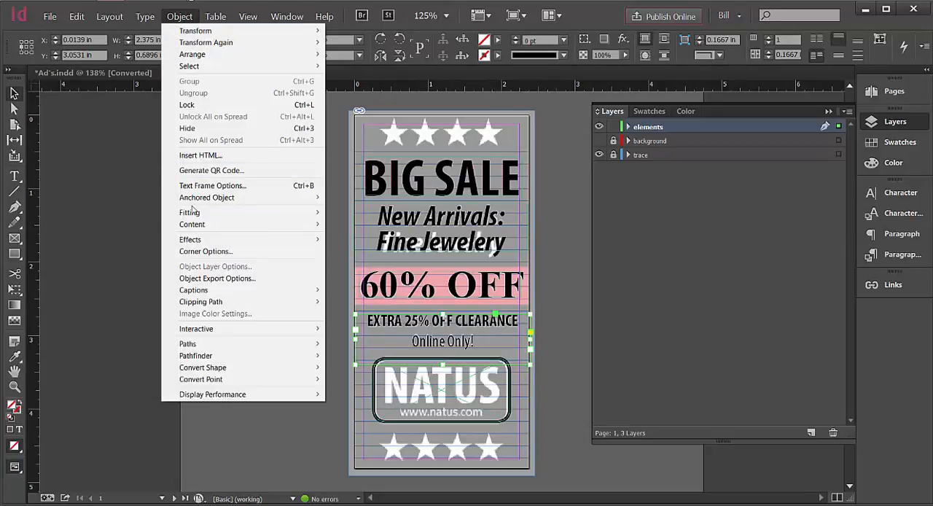
click(334, 240)
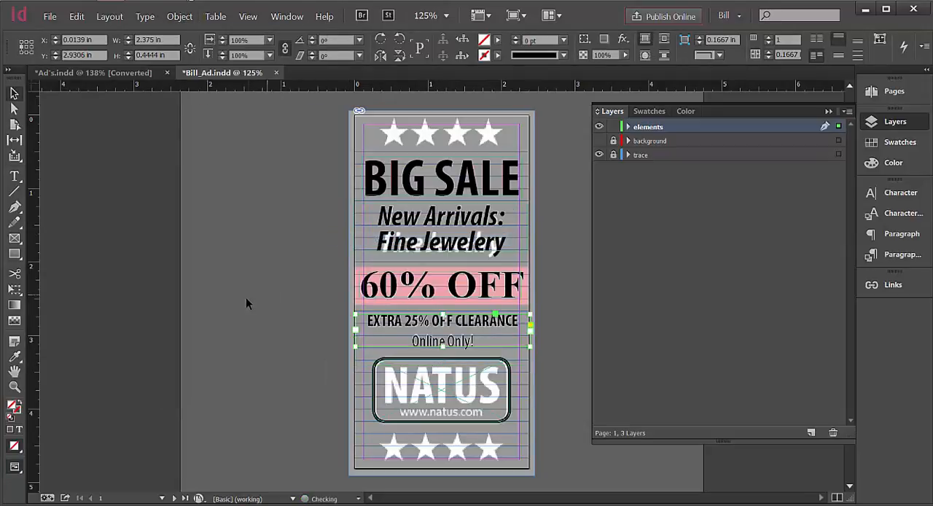
Lock the rounded NATUS logo frame in place.
click(415, 404)
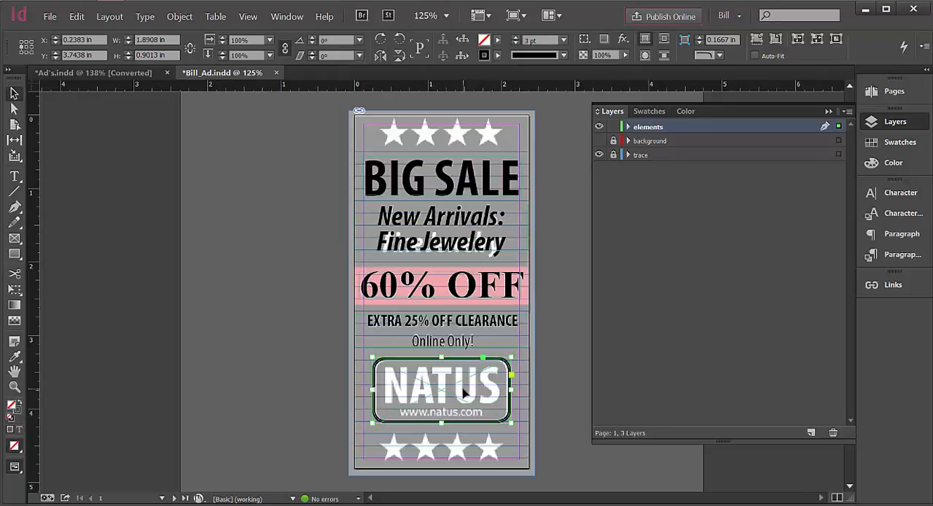
click(599, 141)
click(188, 18)
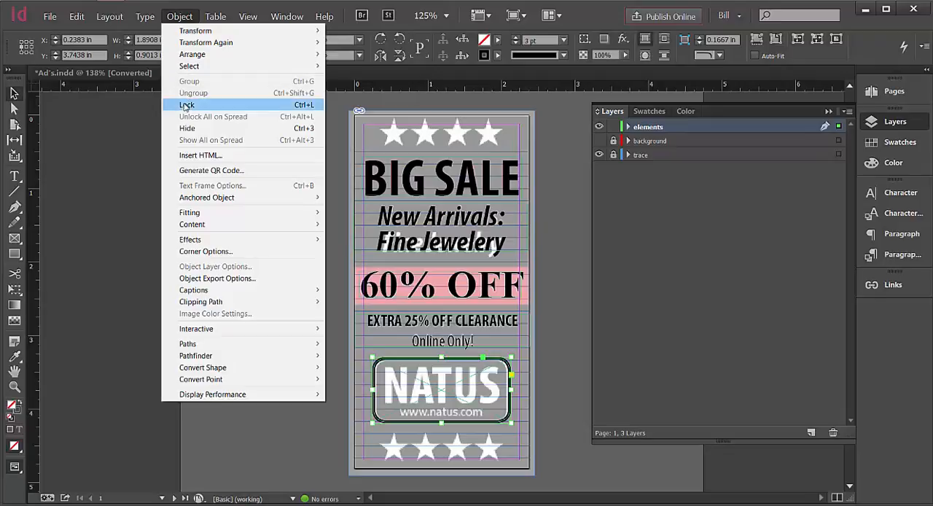
click(185, 106)
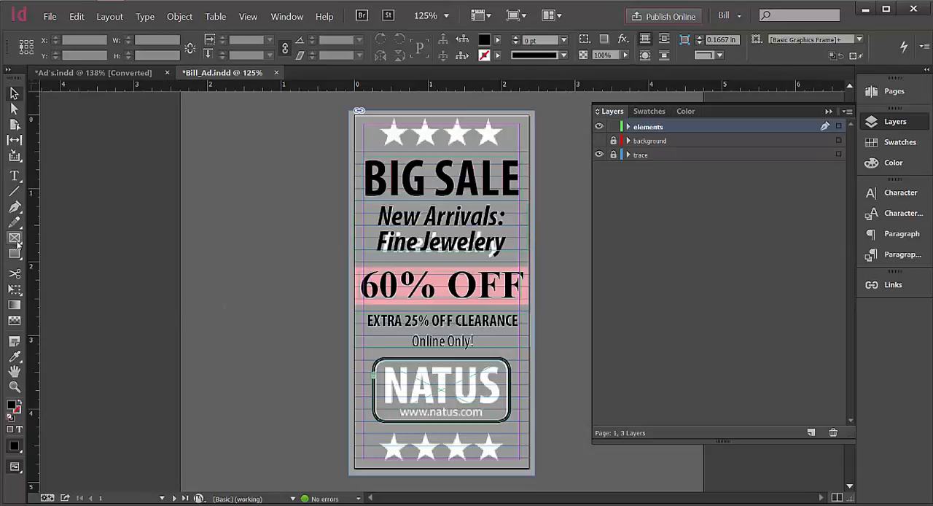
Draw a text frame across the page over the NATUS logo and center-align its text.
click(14, 176)
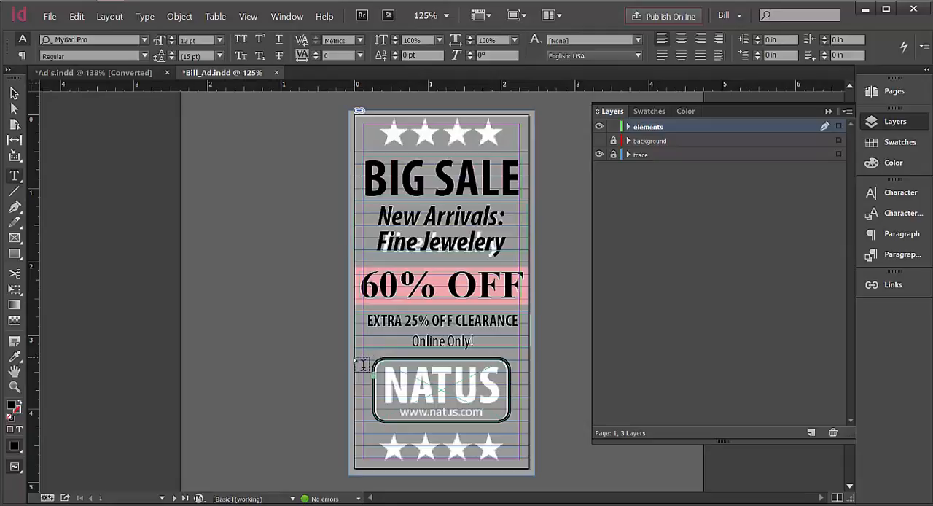
mouse_move(358, 363)
mouse_down()
mouse_move(503, 397)
mouse_move(533, 431)
mouse_up()
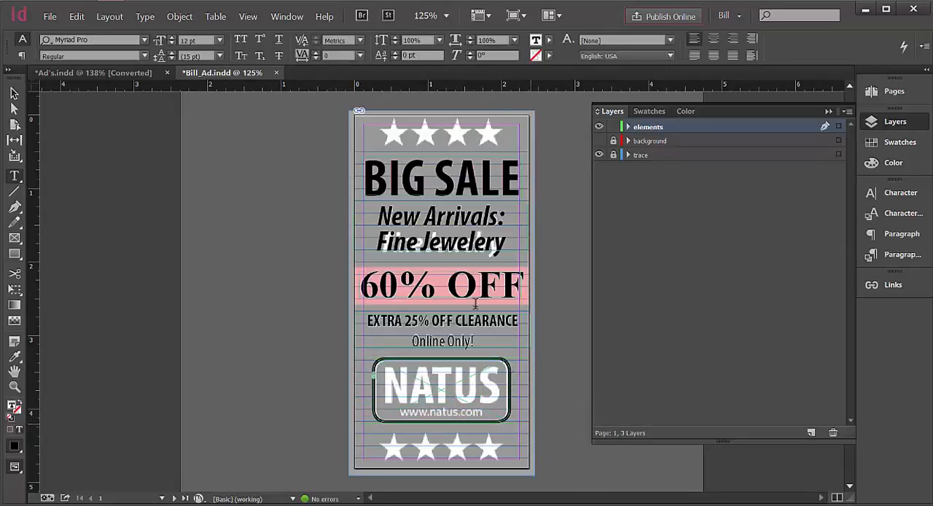
click(714, 41)
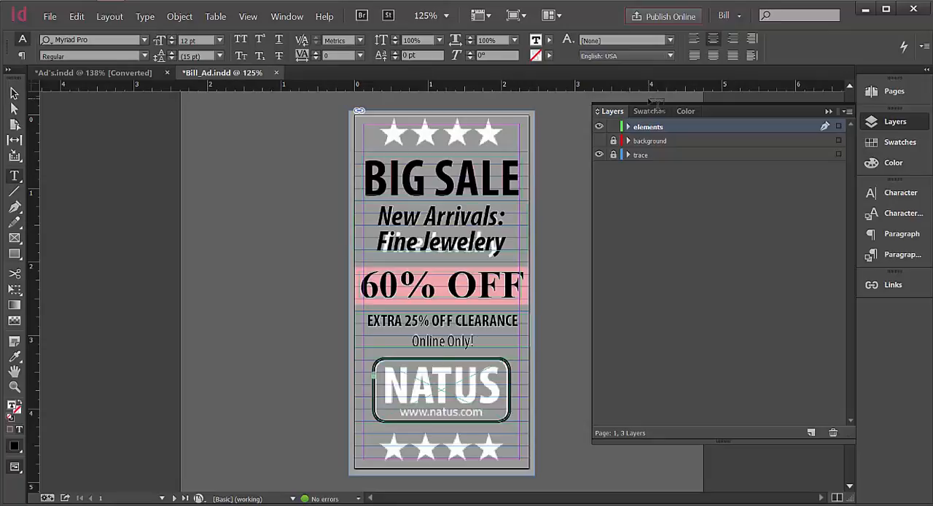
text(NATUS)
key(Return)
text(www)
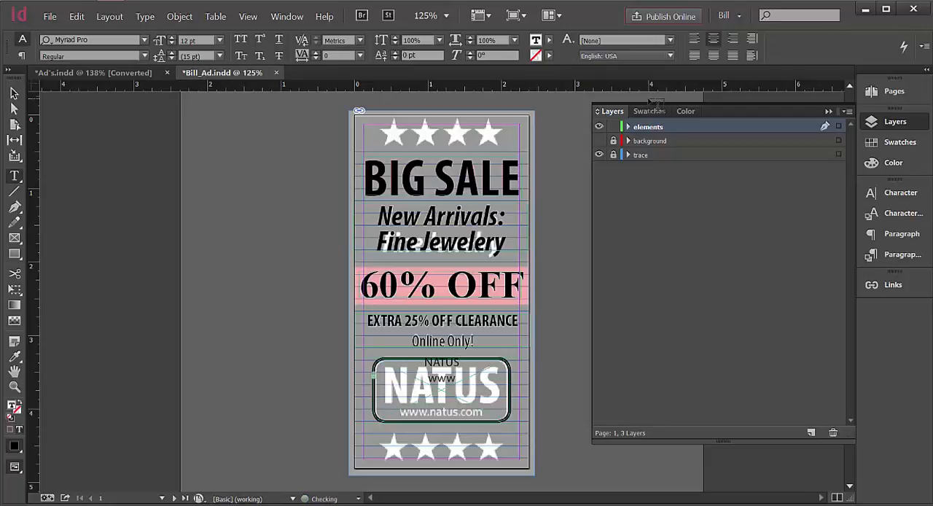
text(.natus.com)
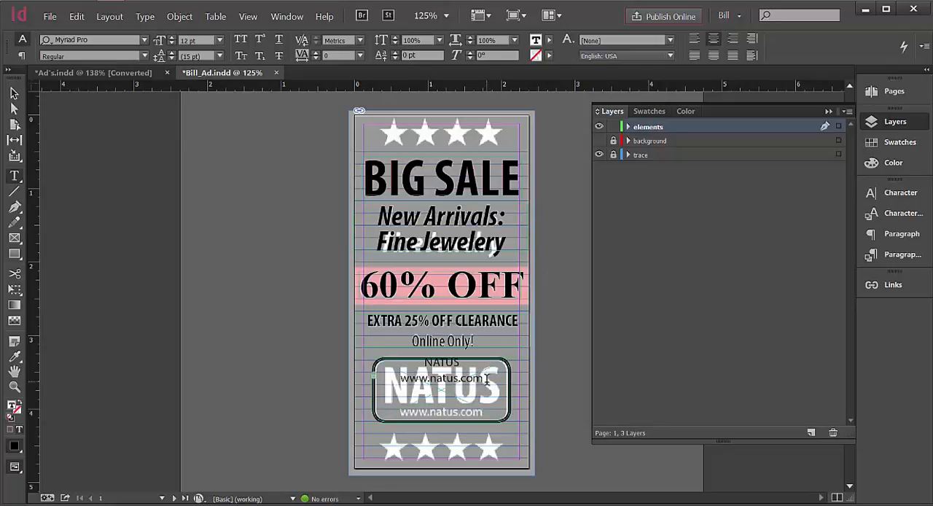
Format the NATUS line of the logo text as Bold Condensed at 48 pt.
triple_click(398, 385)
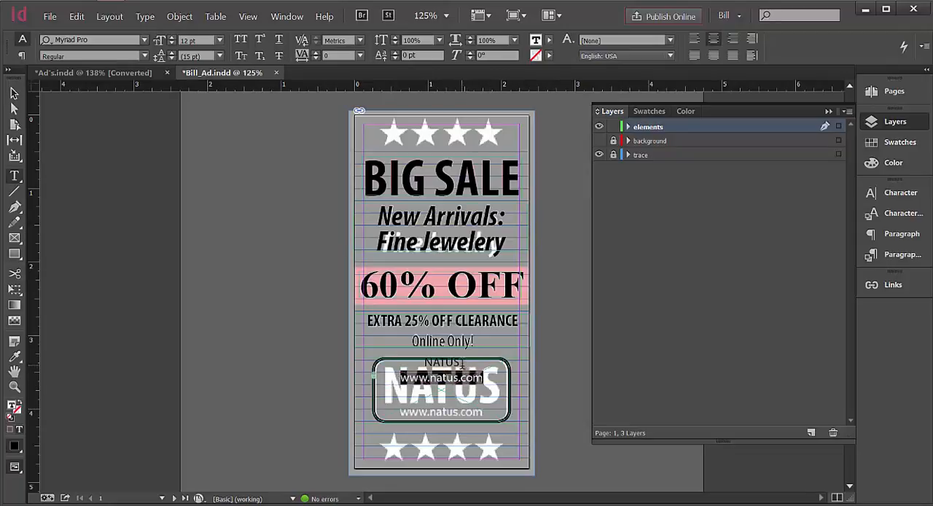
drag(462, 364, 401, 363)
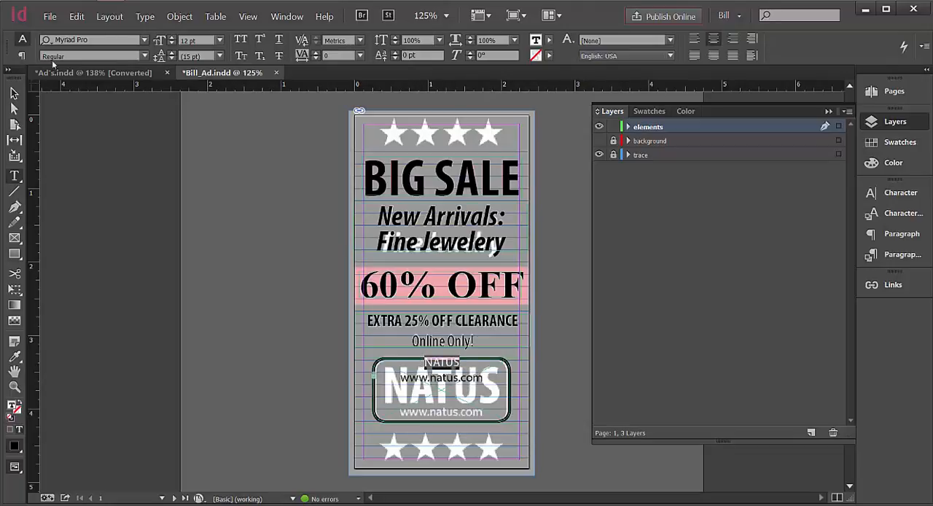
click(143, 56)
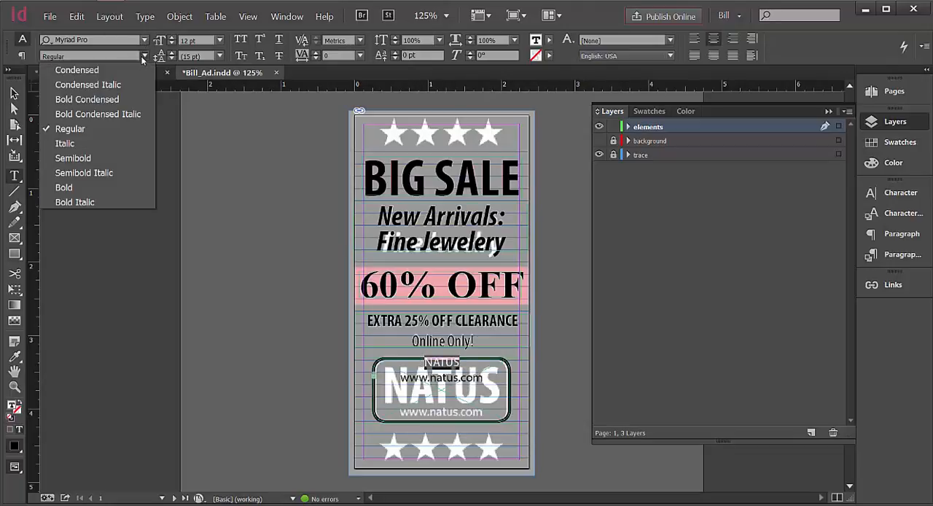
click(72, 102)
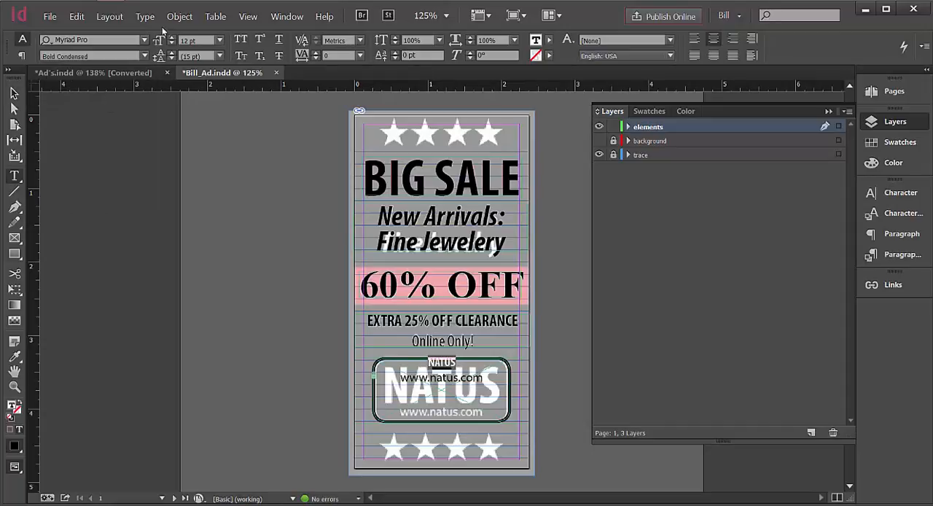
click(218, 40)
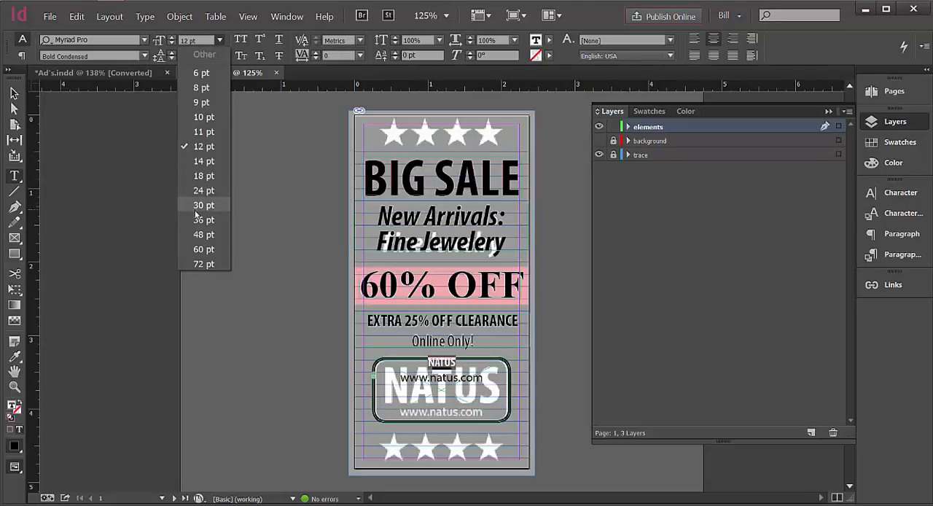
click(193, 221)
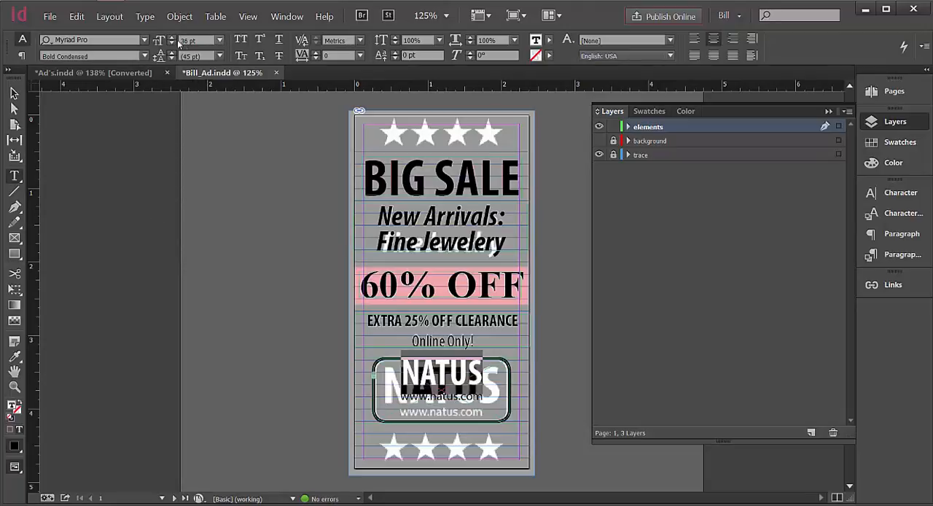
click(220, 41)
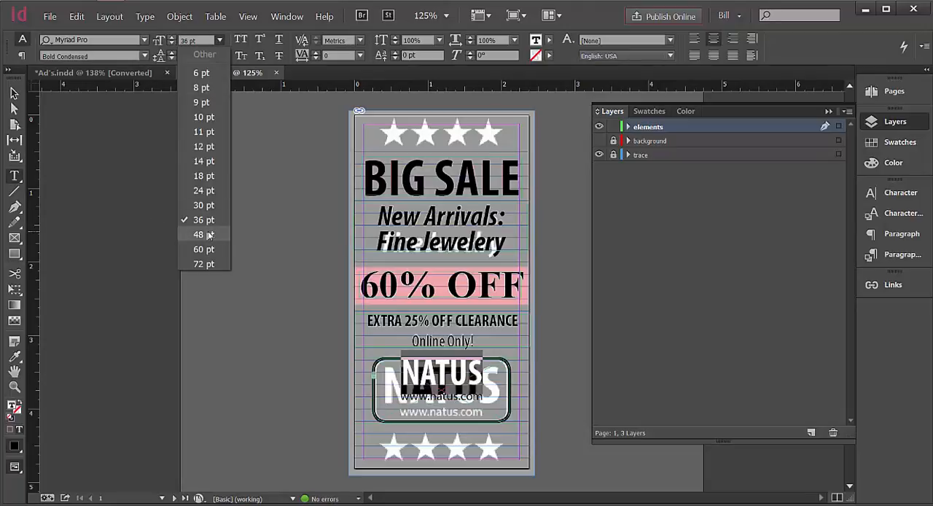
click(207, 229)
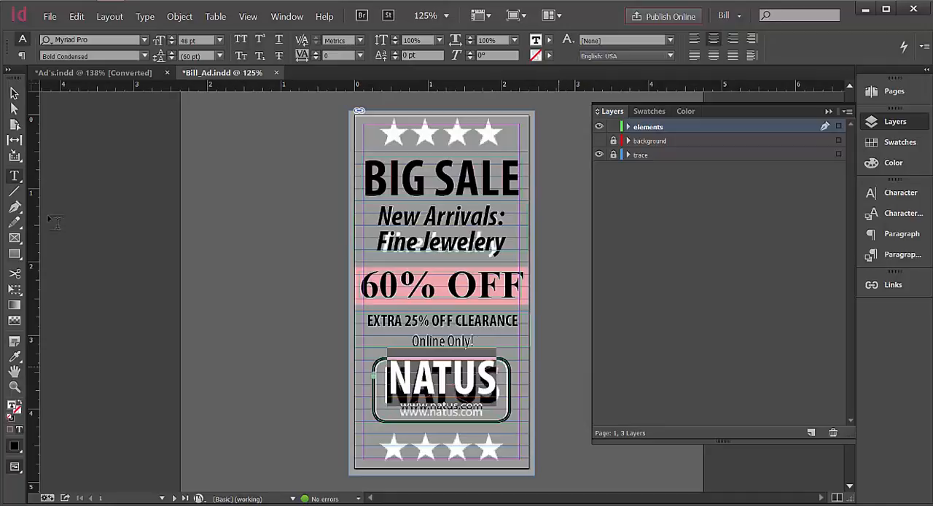
Nudge the NATUS logo text frame down to Y 3.8413 in to line up with the traced logo text.
click(13, 93)
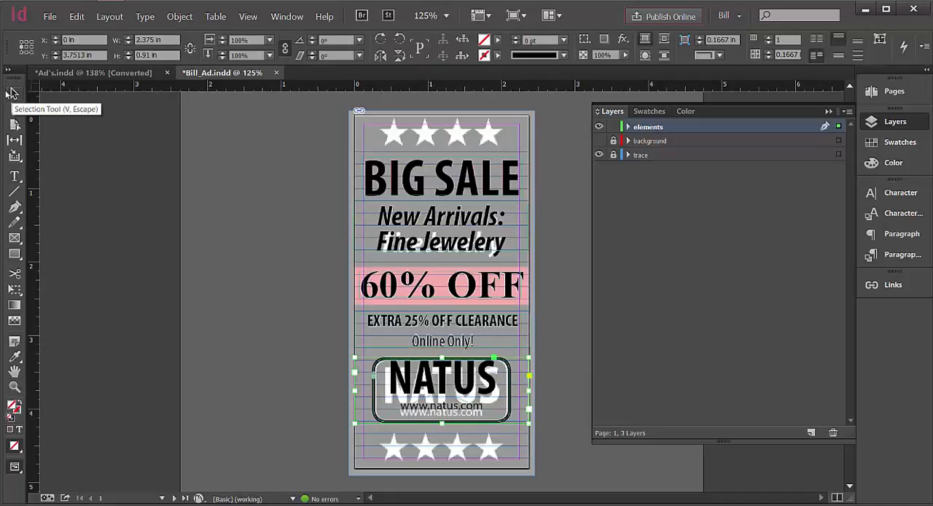
key(Down)
key(Down)
key(Down)
key(Down)
key(Down)
key(Down)
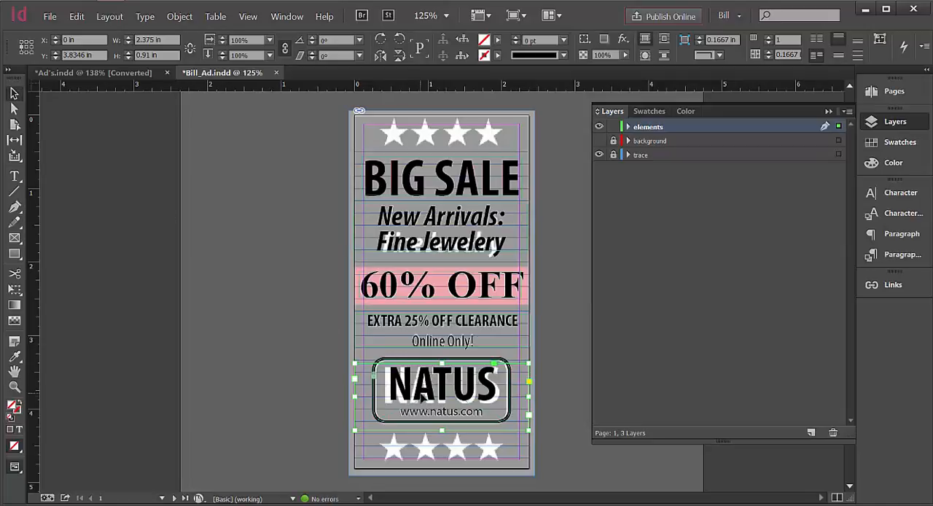
Increase the NATUS line's font size to 52 pt to match the traced lettering.
double_click(500, 393)
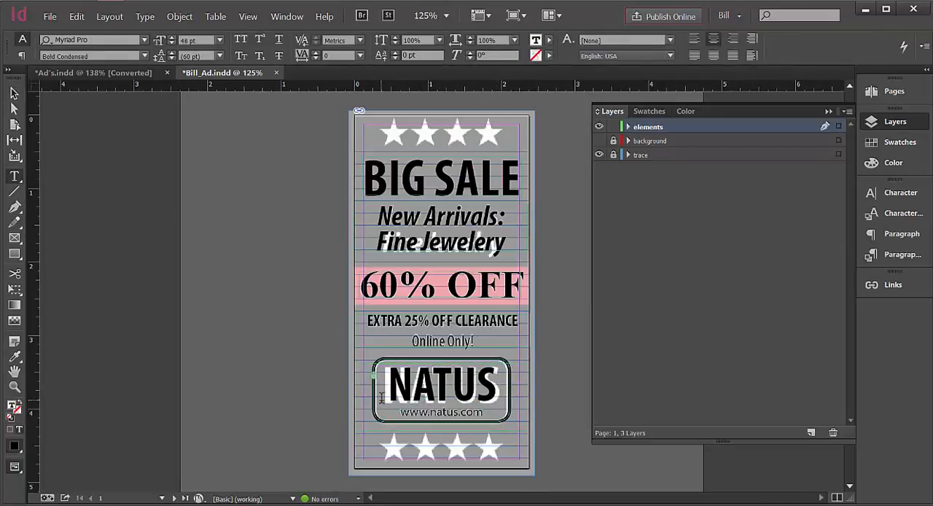
key(ctrl+a)
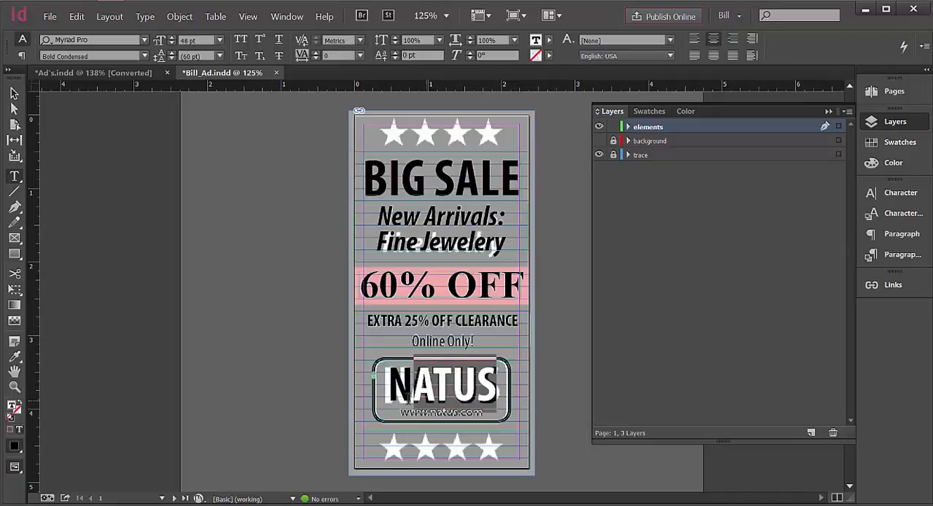
click(173, 39)
click(173, 39)
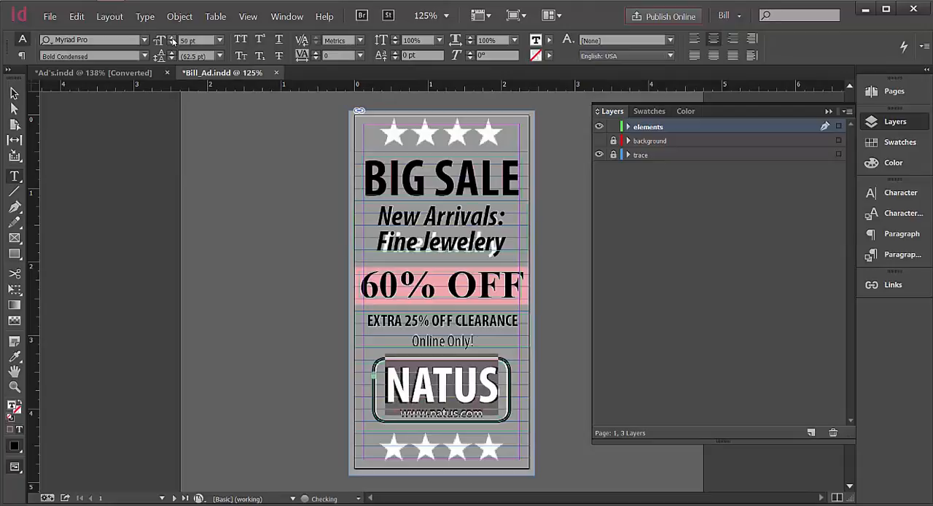
click(173, 39)
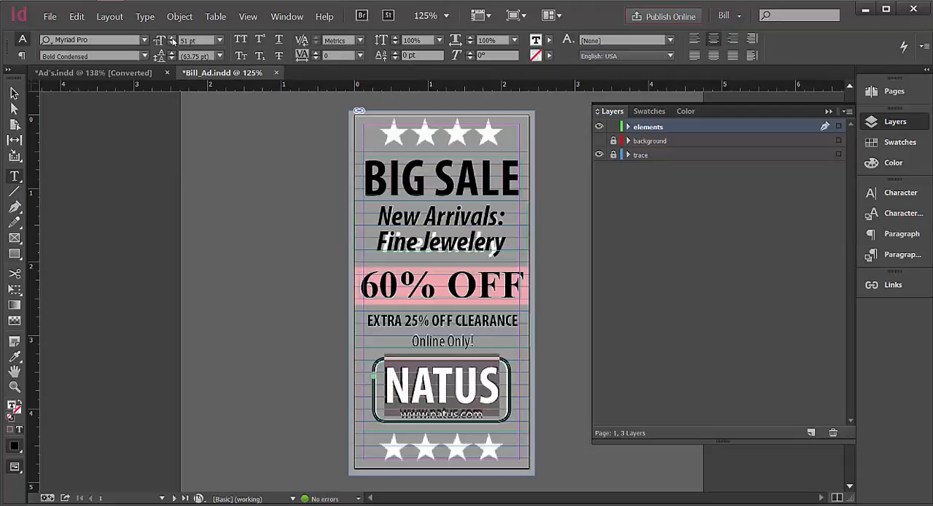
click(173, 39)
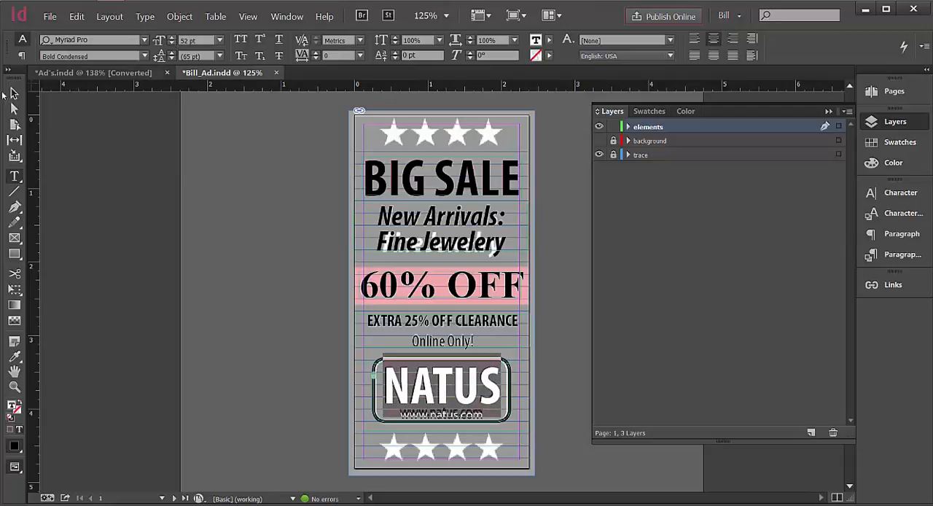
Nudge the logo text frame up and left to X -0.0139 in, Y 3.8274 in over the traced logo.
click(14, 94)
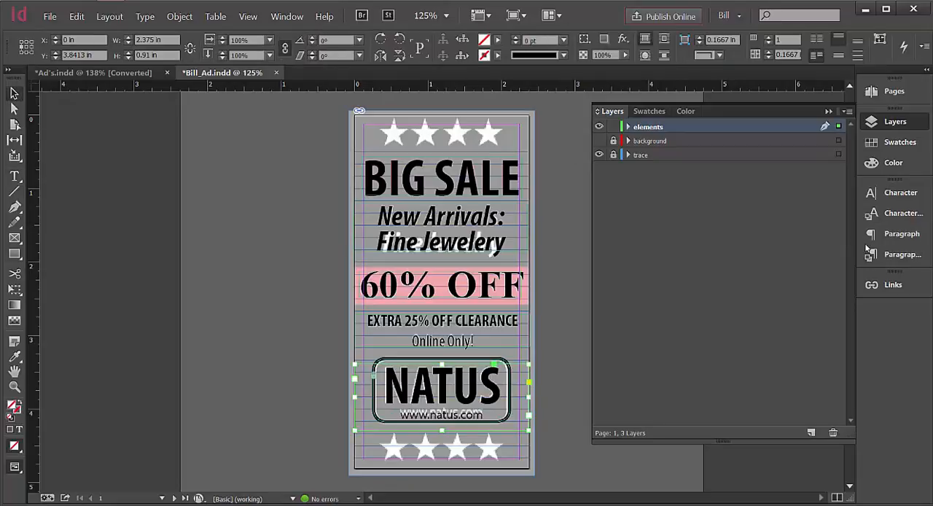
key(Up)
key(Left)
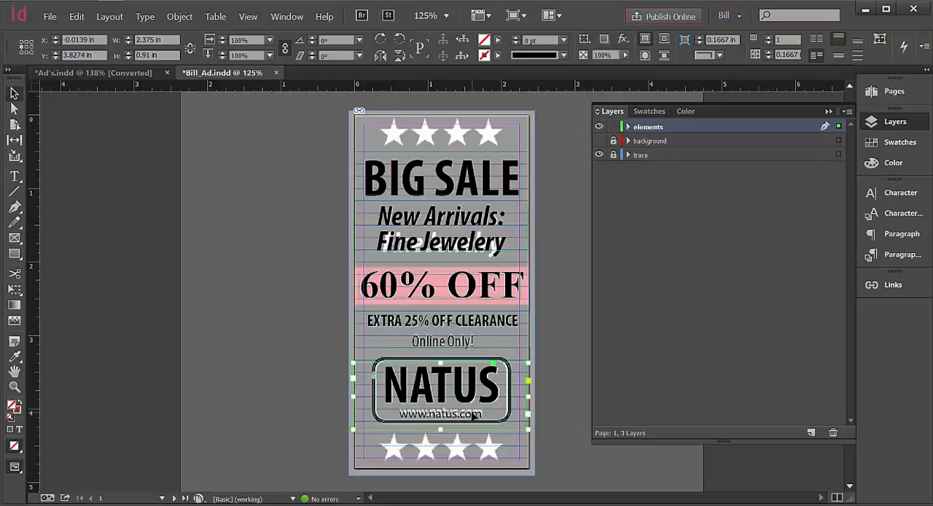
double_click(473, 414)
drag(484, 414, 396, 412)
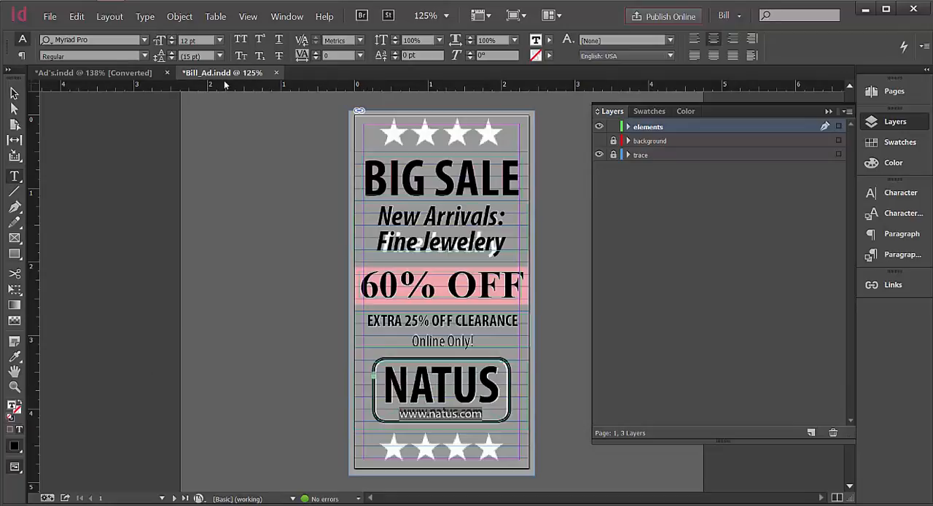
click(172, 59)
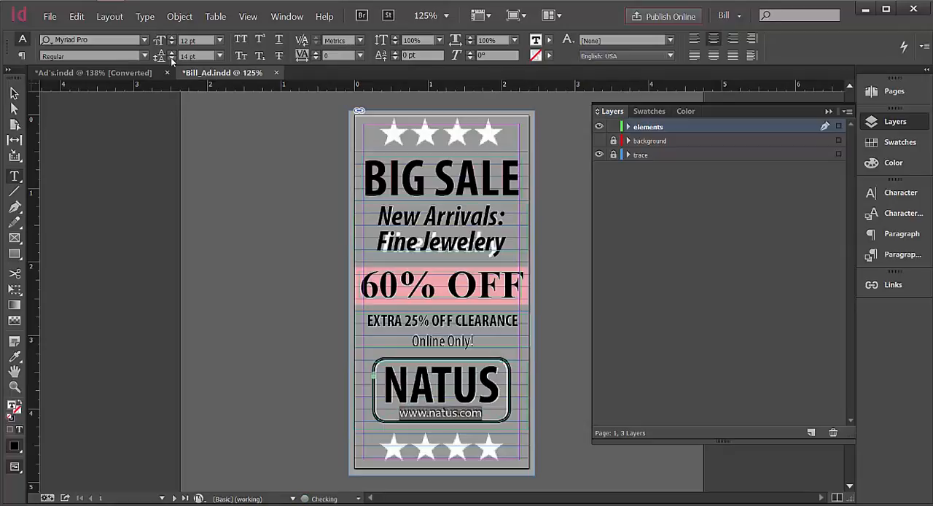
click(172, 59)
click(13, 92)
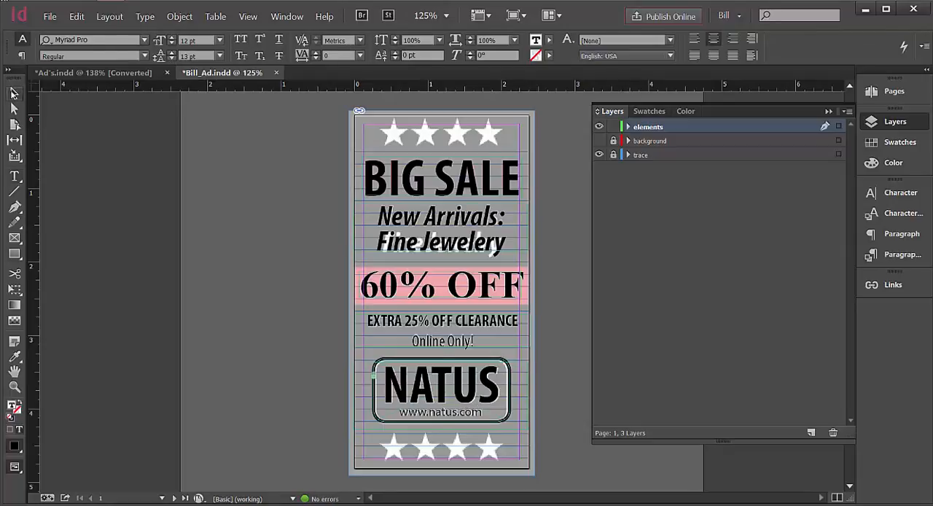
Deselect the logo text and toggle the trace layer off and back on to check page 1's rebuilt elements.
click(207, 166)
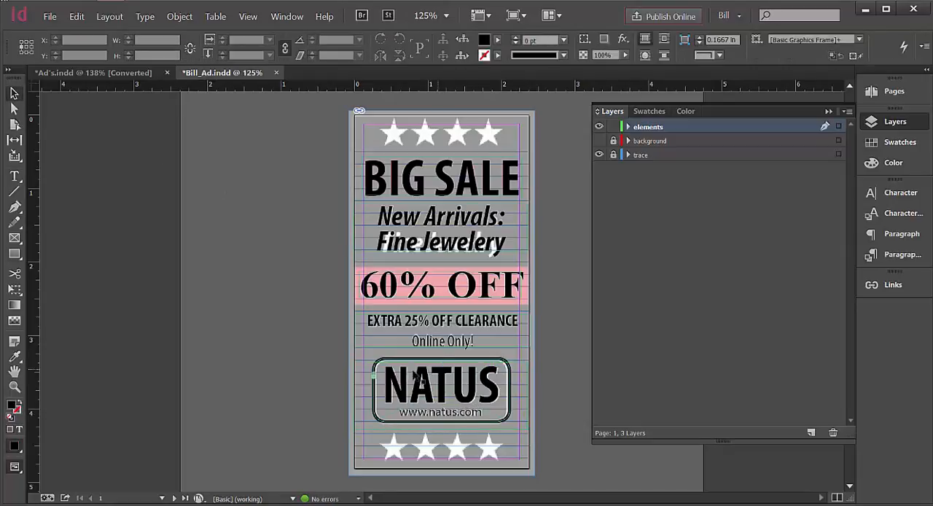
click(599, 155)
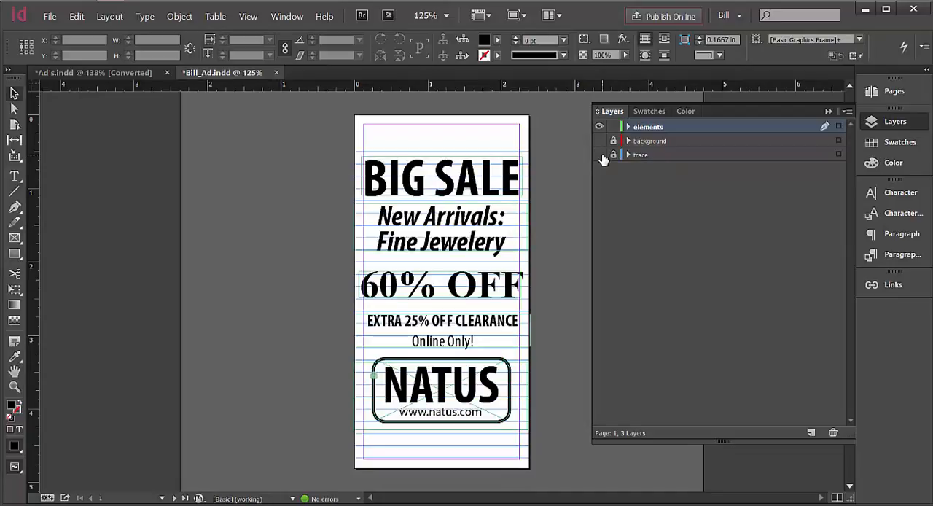
click(600, 155)
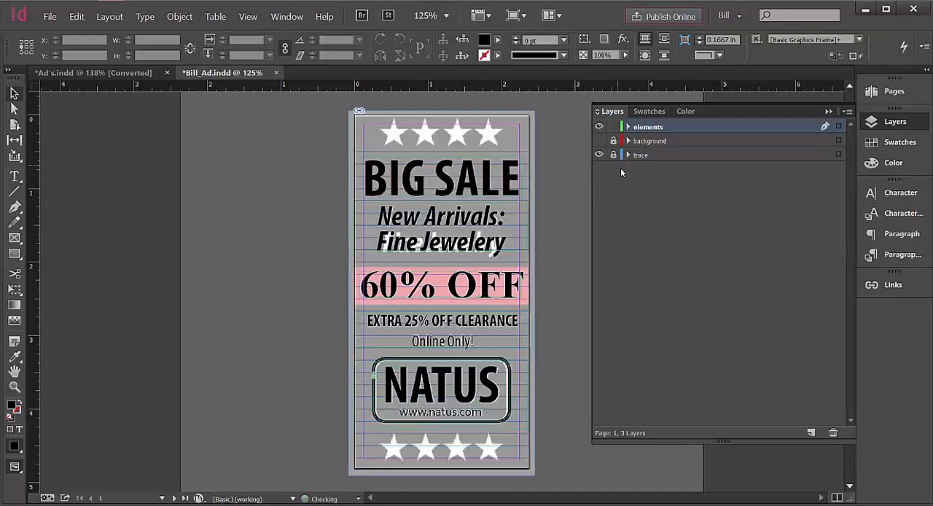
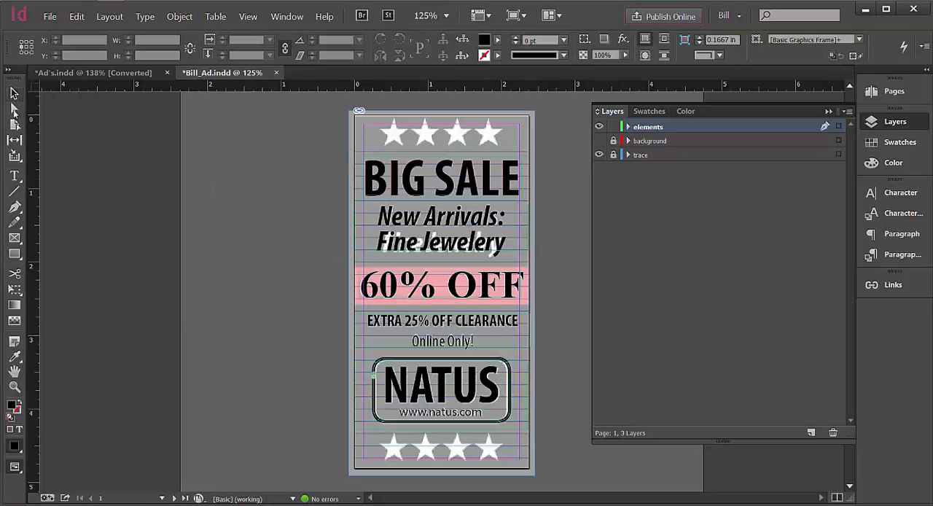
Draw a text frame about 2.36 in wide and 0.56 in high over the top traced stars and display the Wingdings 2 glyphs.
click(14, 176)
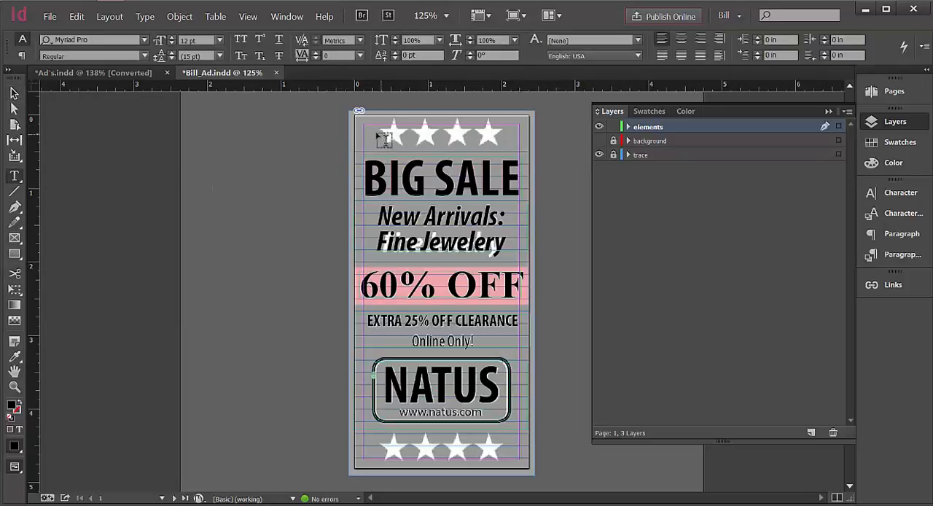
drag(359, 121, 530, 159)
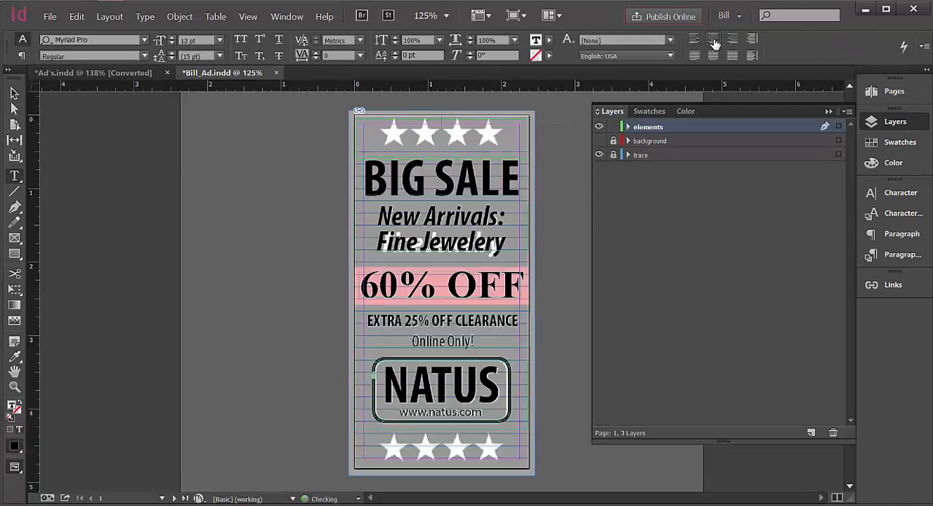
click(145, 16)
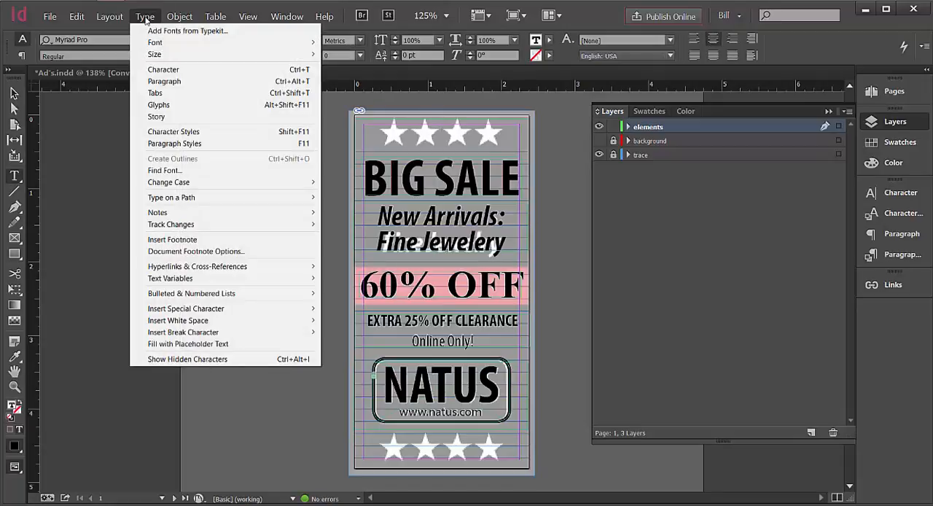
click(170, 106)
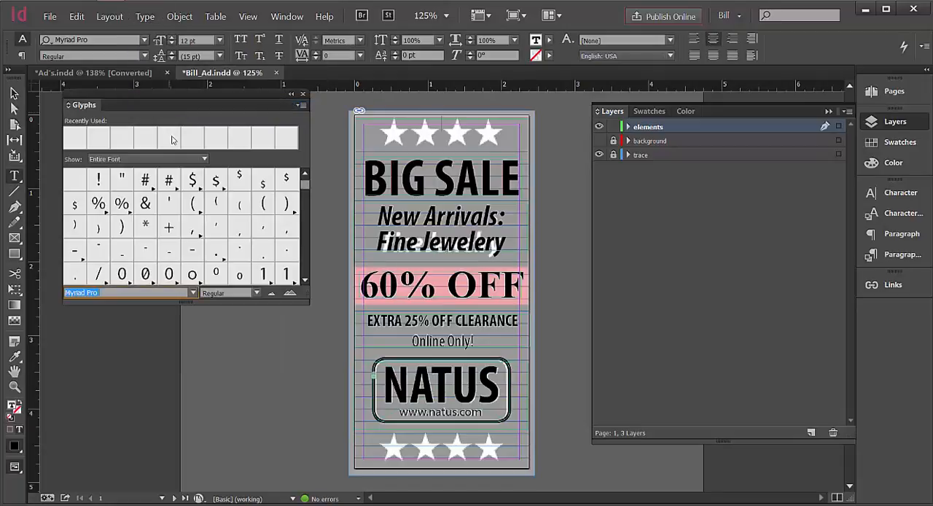
click(194, 293)
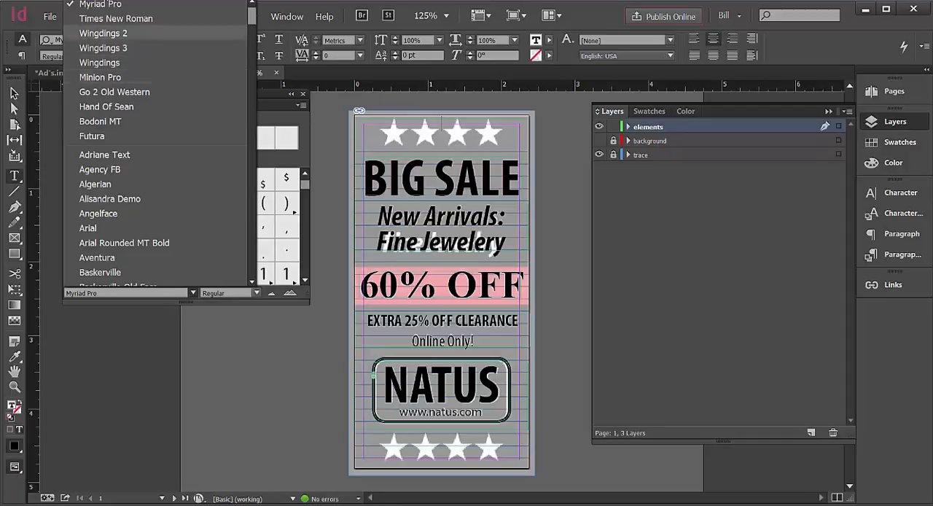
click(121, 33)
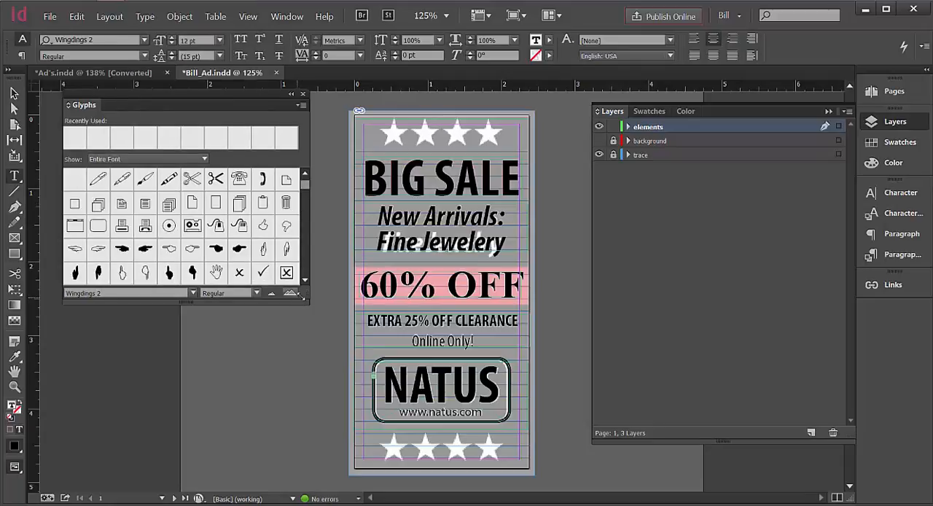
Insert four solid five-pointed star glyphs from Wingdings 2 into the new text frame and close the glyph list.
drag(304, 280, 305, 283)
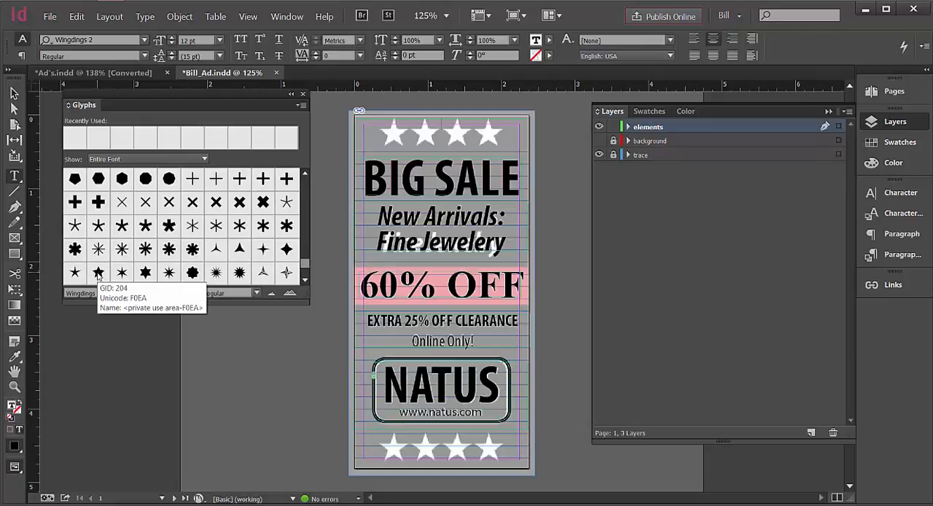
click(306, 282)
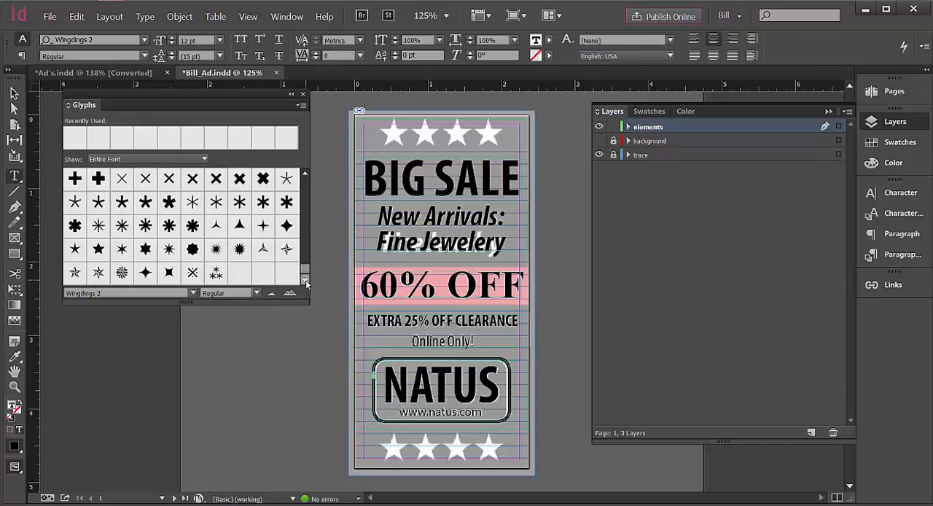
click(306, 176)
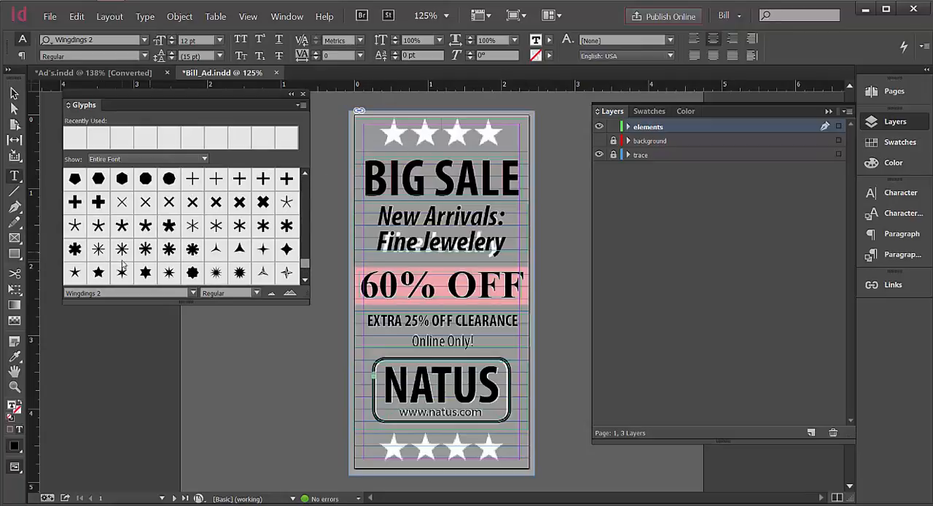
double_click(98, 273)
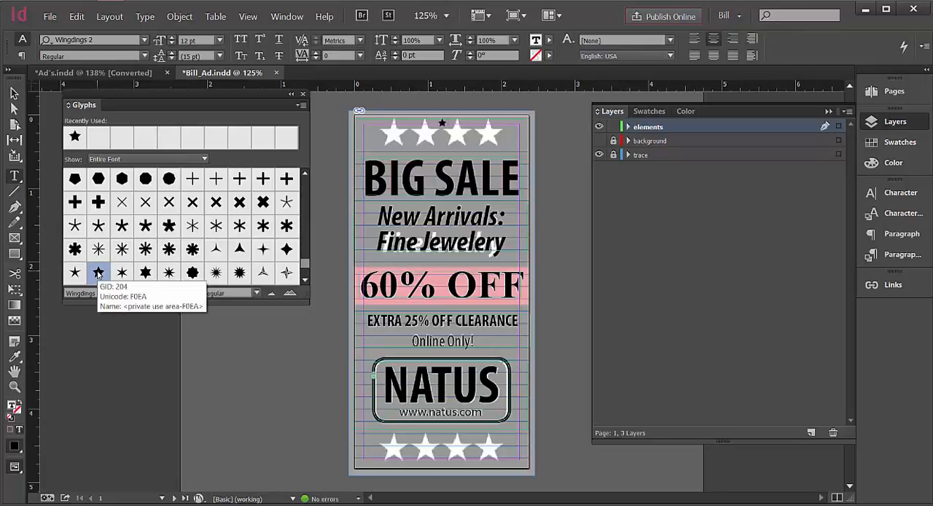
double_click(98, 273)
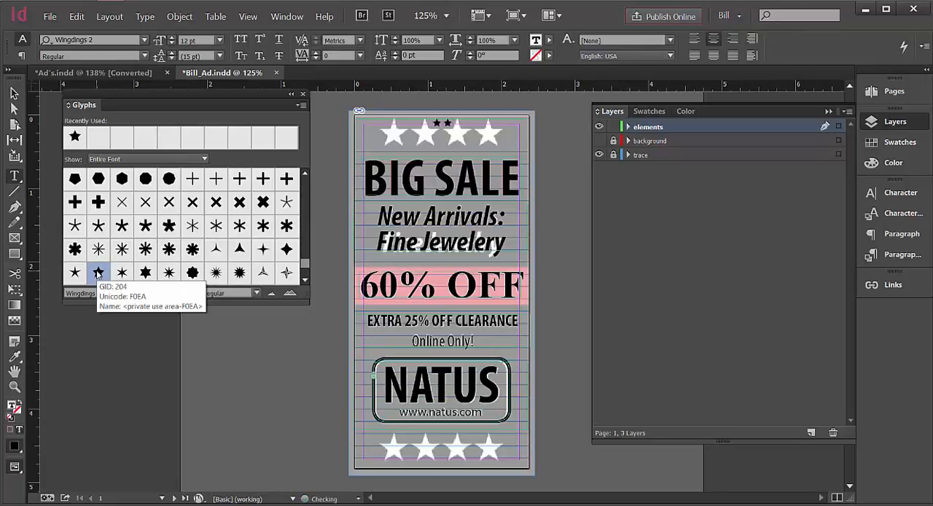
double_click(98, 273)
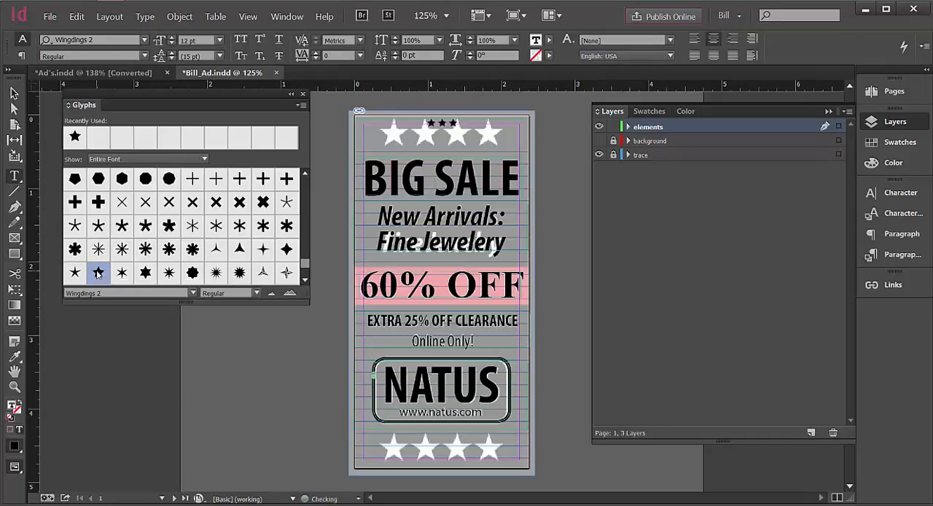
double_click(98, 272)
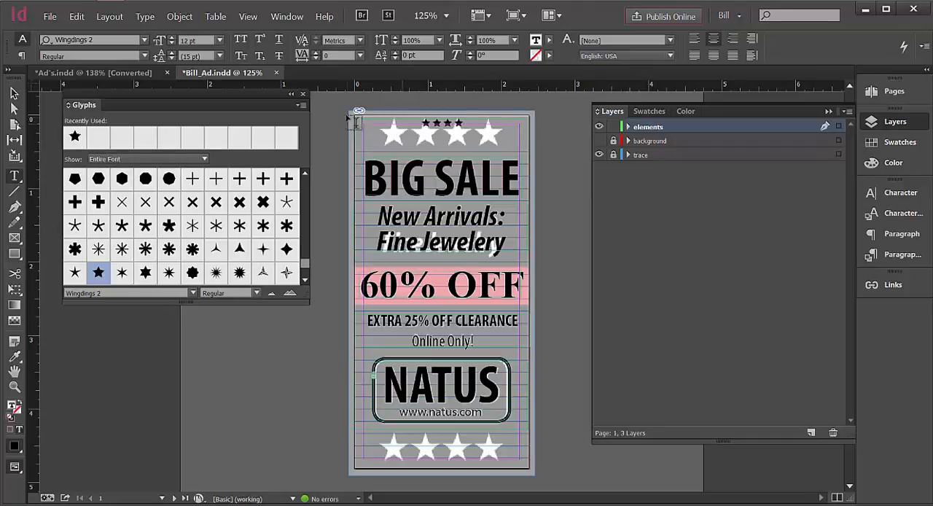
click(303, 93)
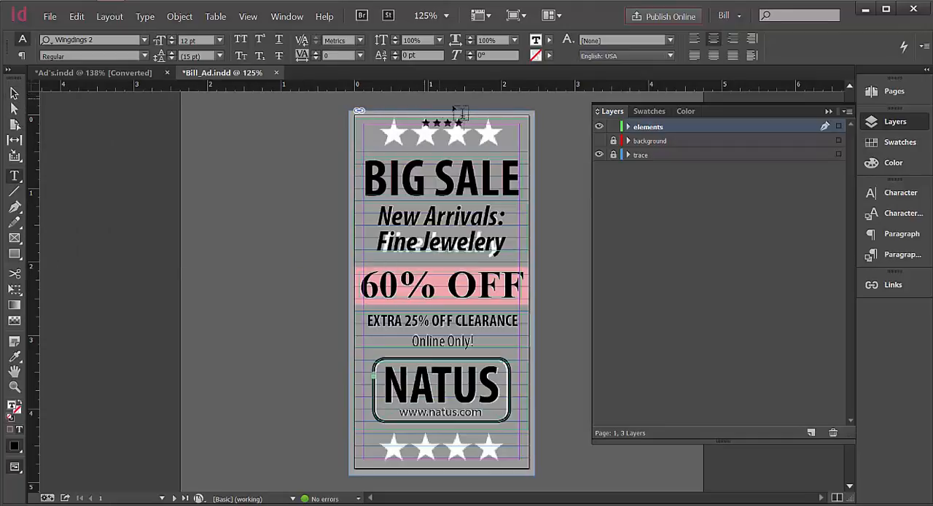
Increase the font size of the four star glyphs to 37 pt to match the traced stars.
drag(465, 124, 420, 124)
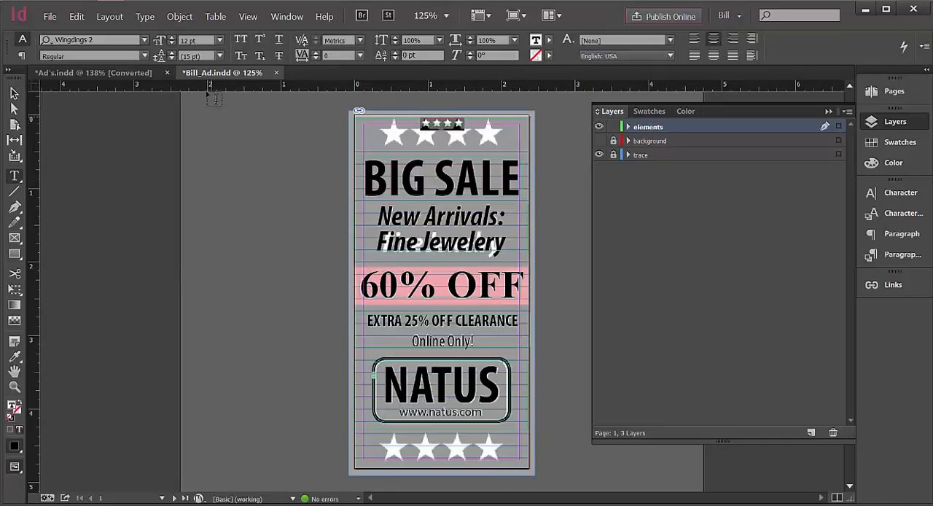
click(171, 45)
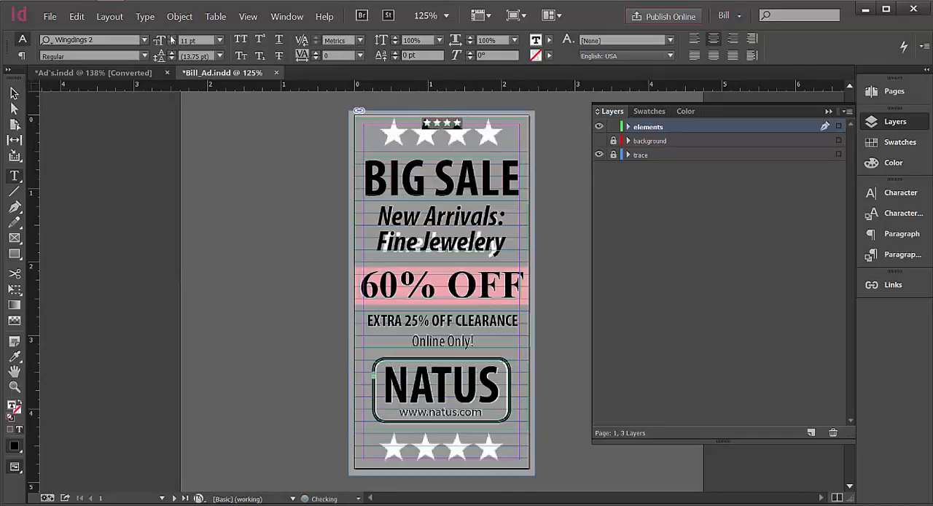
click(171, 39)
click(170, 39)
click(171, 39)
click(170, 40)
click(170, 39)
click(170, 40)
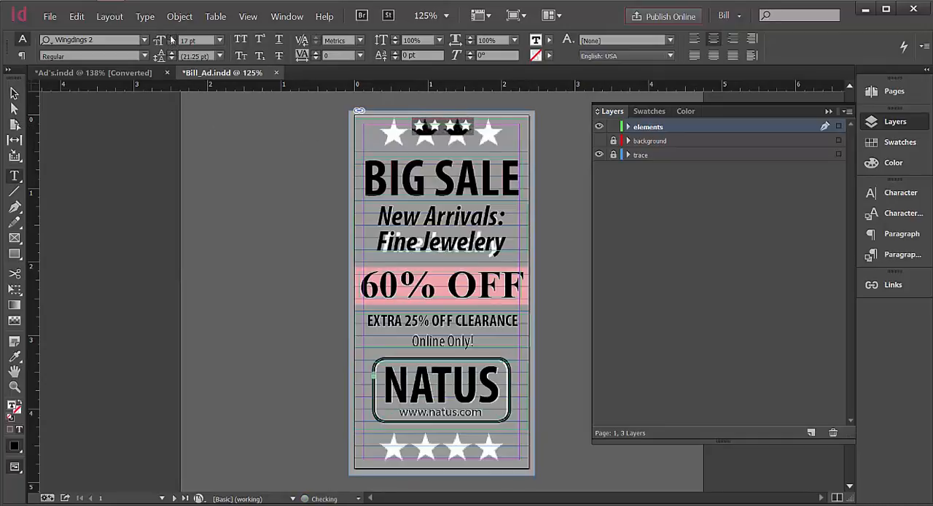
double_click(171, 39)
triple_click(170, 40)
double_click(170, 40)
triple_click(171, 40)
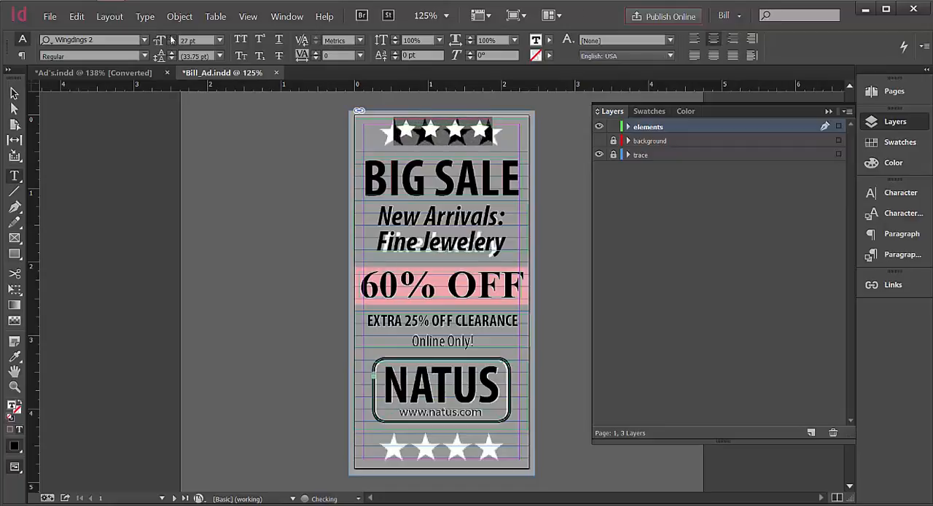
double_click(171, 39)
double_click(170, 39)
triple_click(171, 39)
double_click(170, 39)
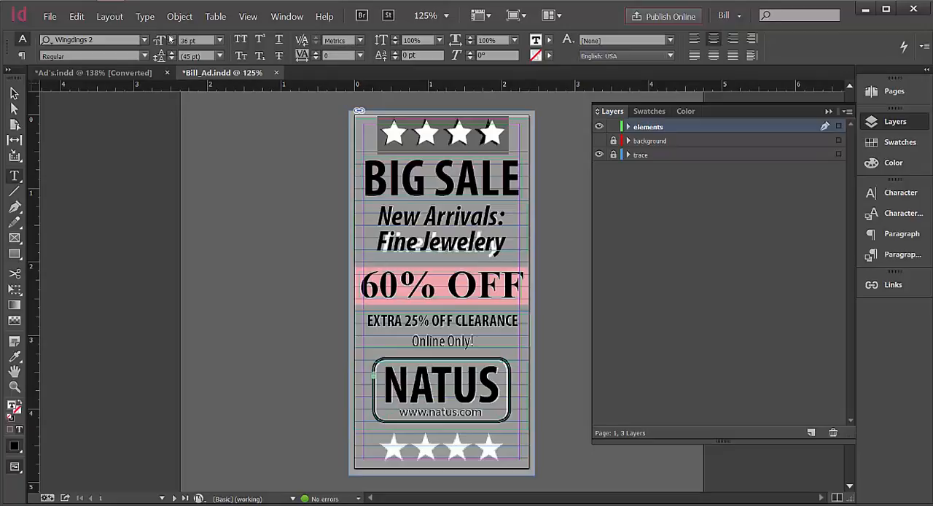
click(171, 39)
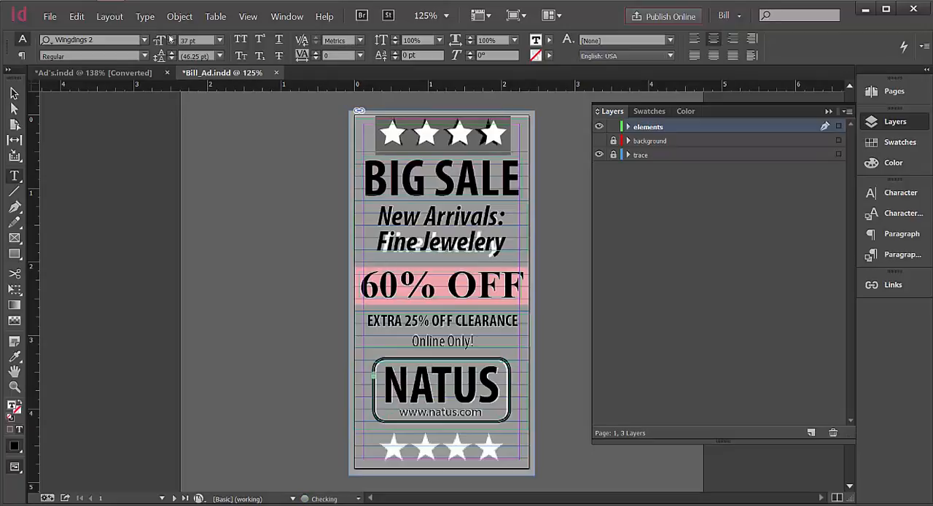
click(501, 136)
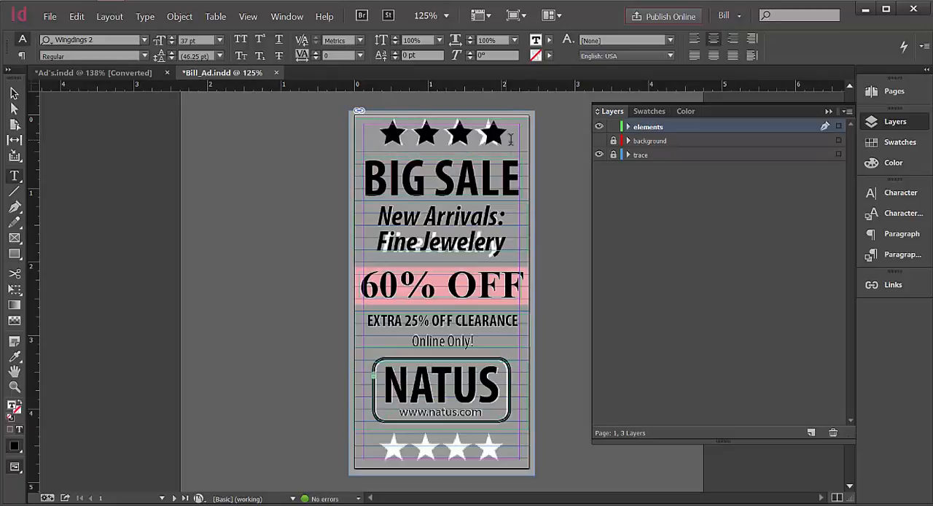
Tighten the tracking of the four star glyphs to -40.
drag(513, 140, 387, 146)
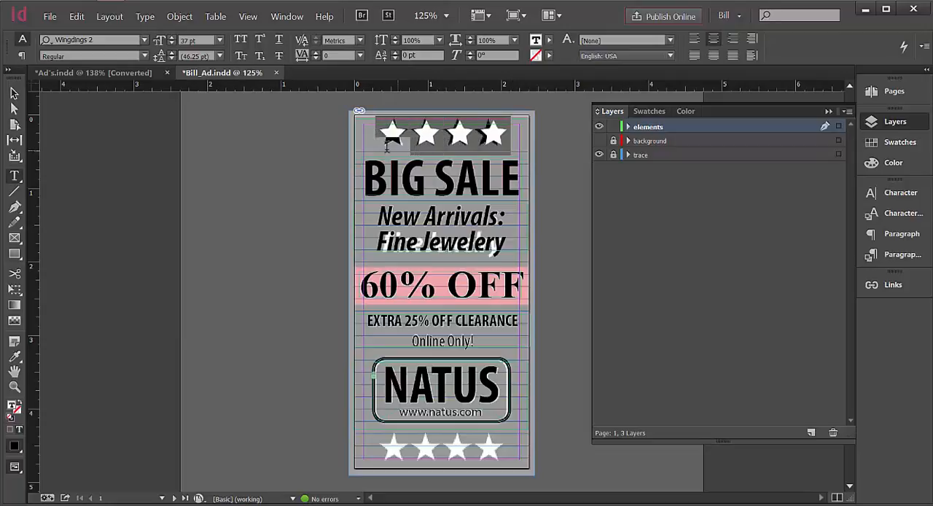
click(316, 58)
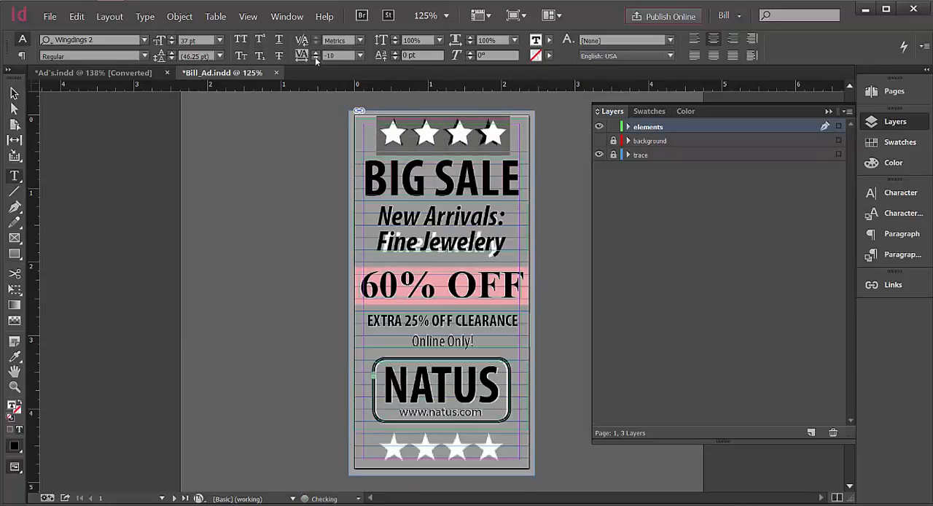
click(315, 57)
click(315, 57)
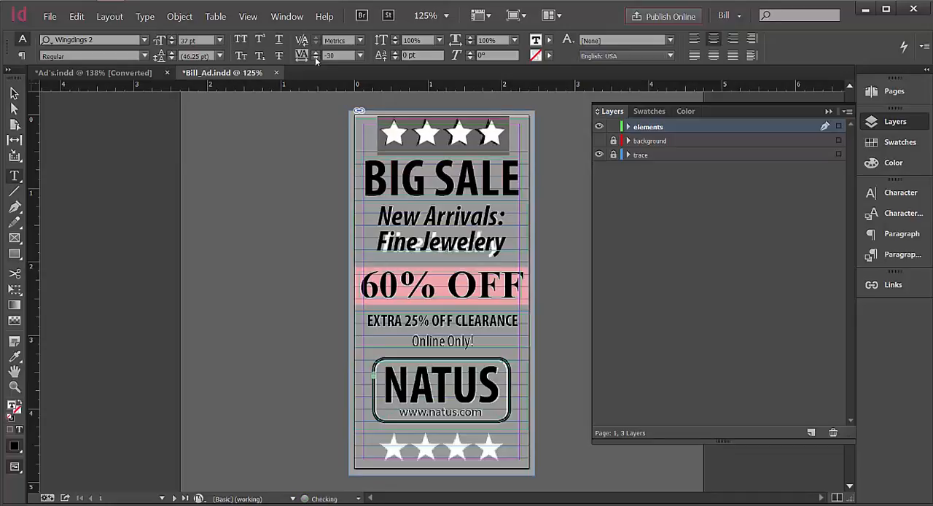
click(315, 57)
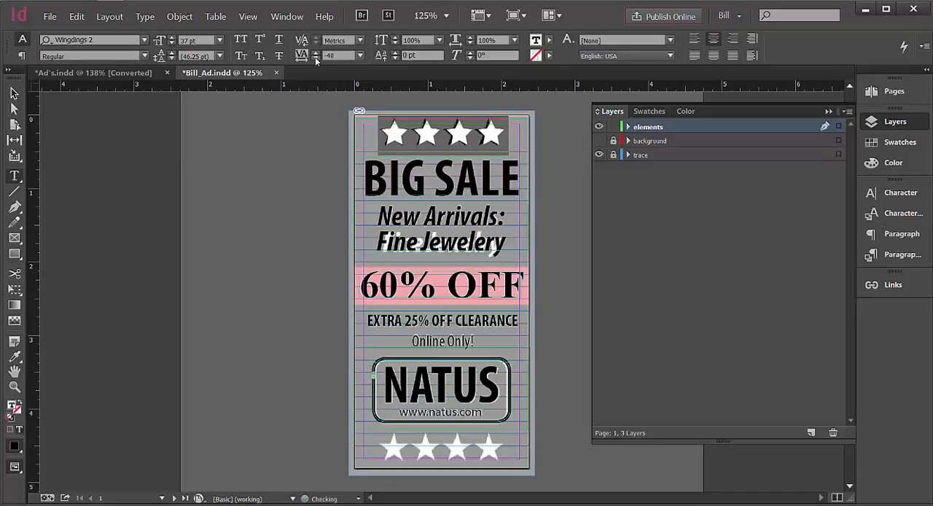
Nudge the star text frame left to X -0.0139 in so the stars sit over the traced ones.
click(14, 94)
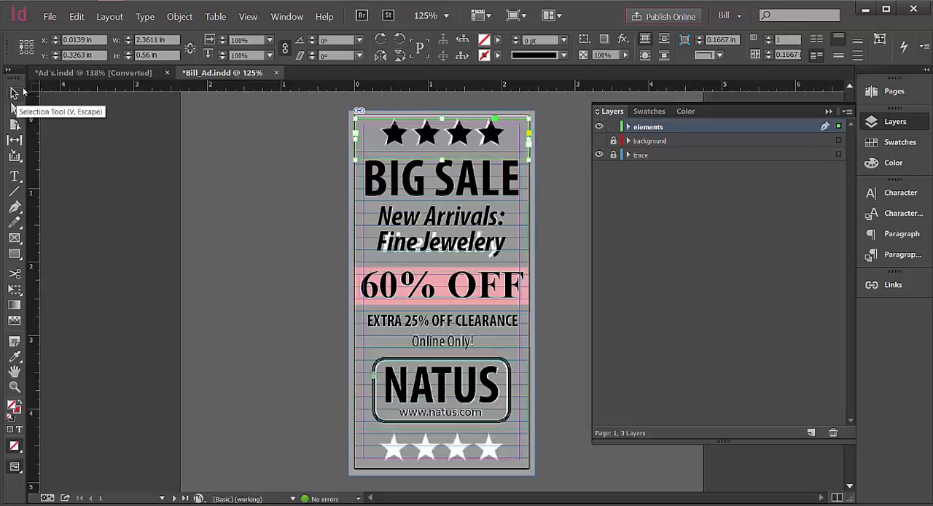
key(Down)
key(Up)
key(Left)
key(Left)
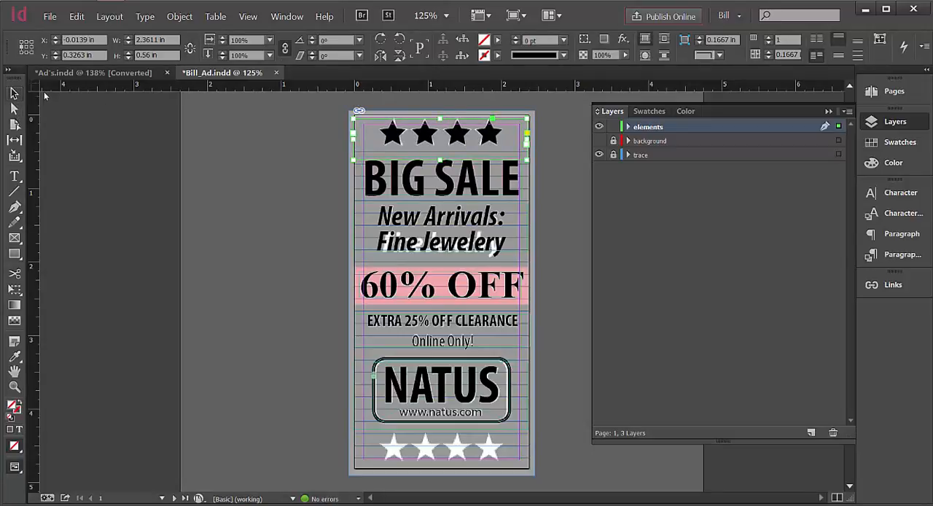
Set the tracking of the four star glyphs to -45.
double_click(500, 136)
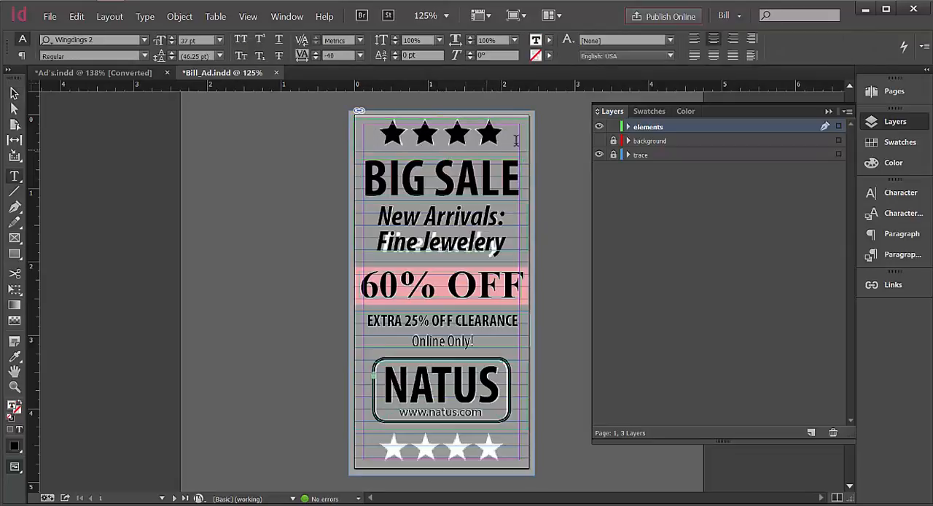
drag(515, 140, 382, 129)
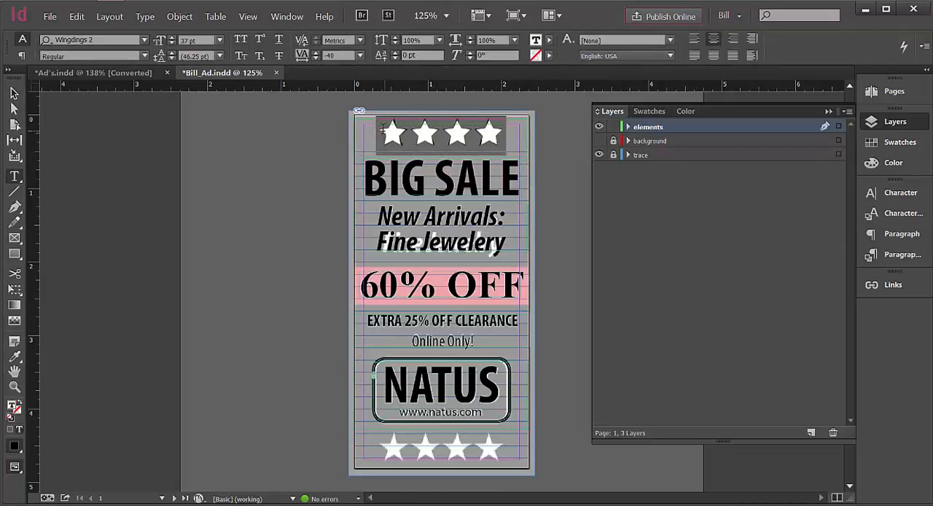
click(326, 61)
double_click(331, 56)
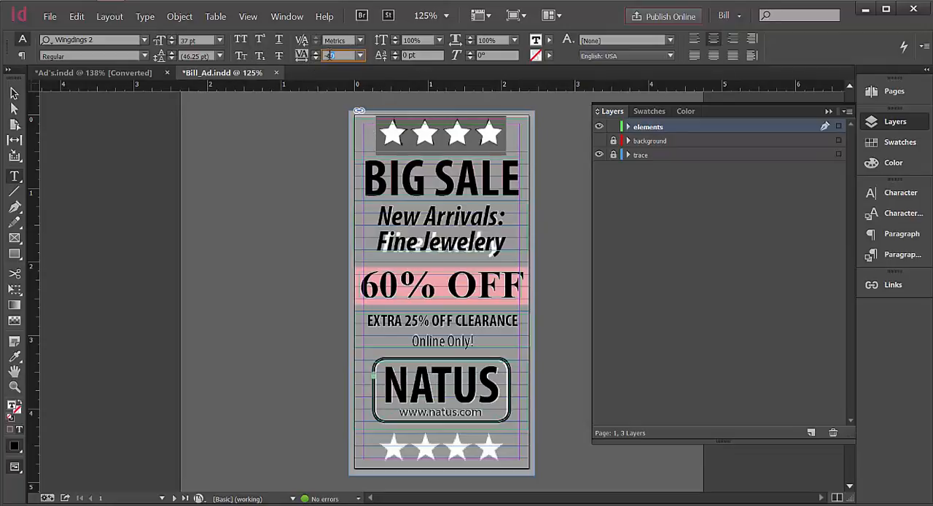
text(-45)
click(349, 40)
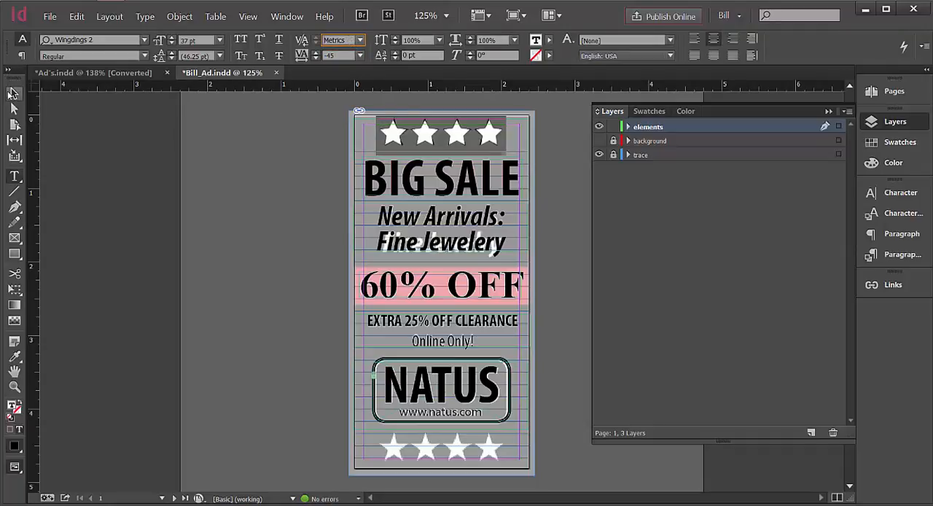
Nudge the star text frame down to Y 0.4096 in, above the BIG SALE heading.
click(14, 93)
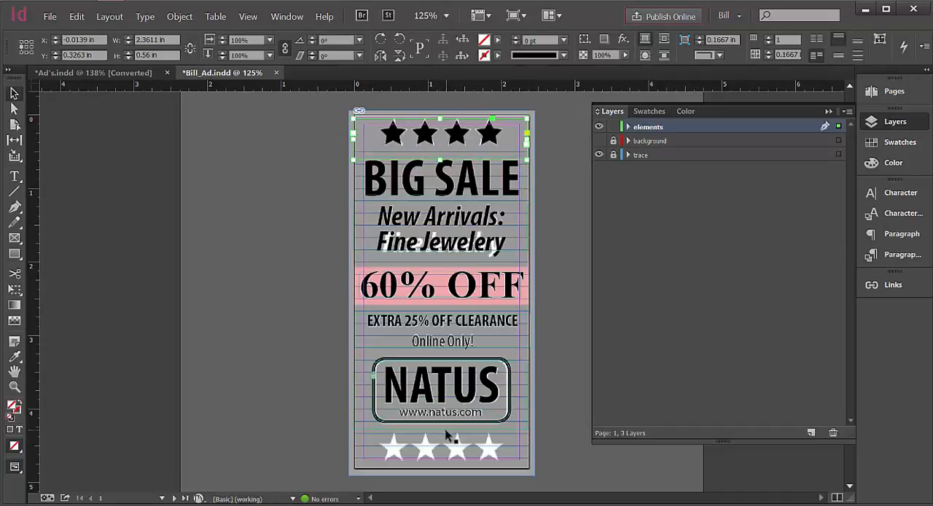
key(Down)
key(Down)
key(Down)
key(Down)
key(Down)
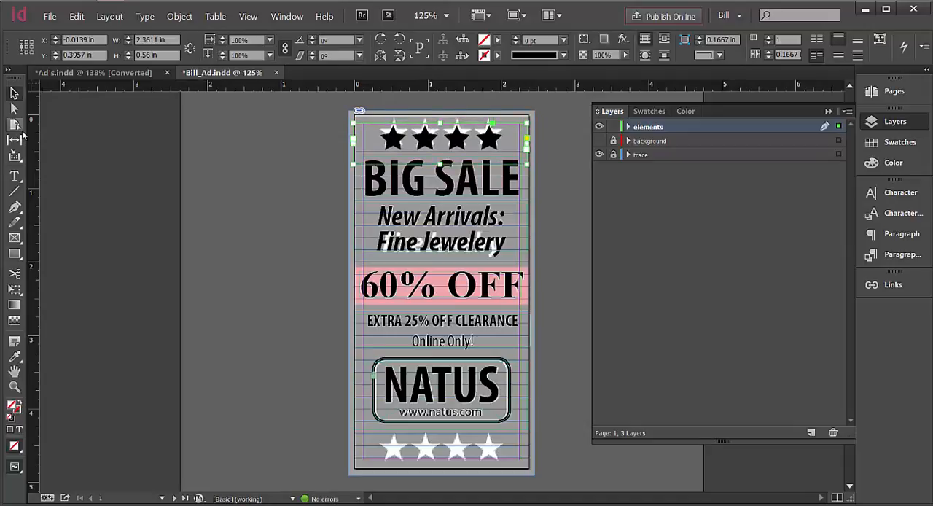
key(Down)
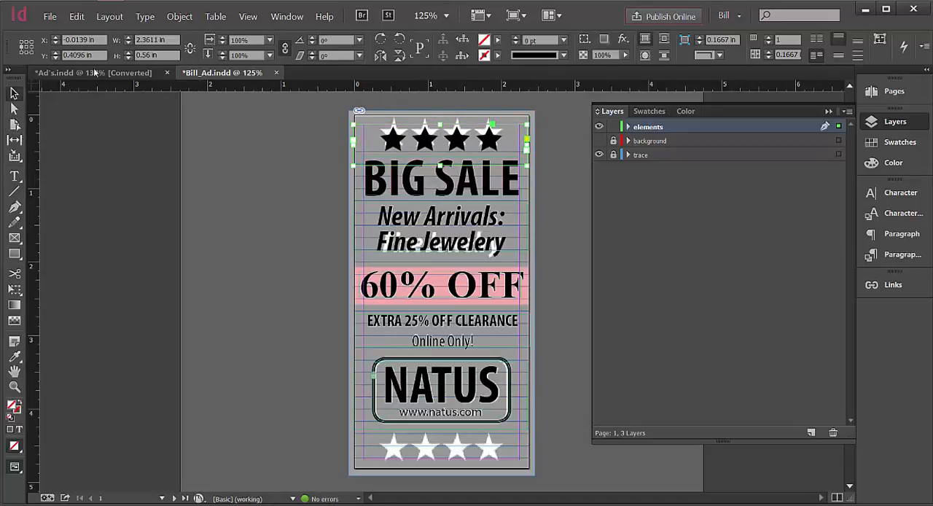
Copy the selected four-star text frame and paste the duplicate in place over the original.
click(76, 16)
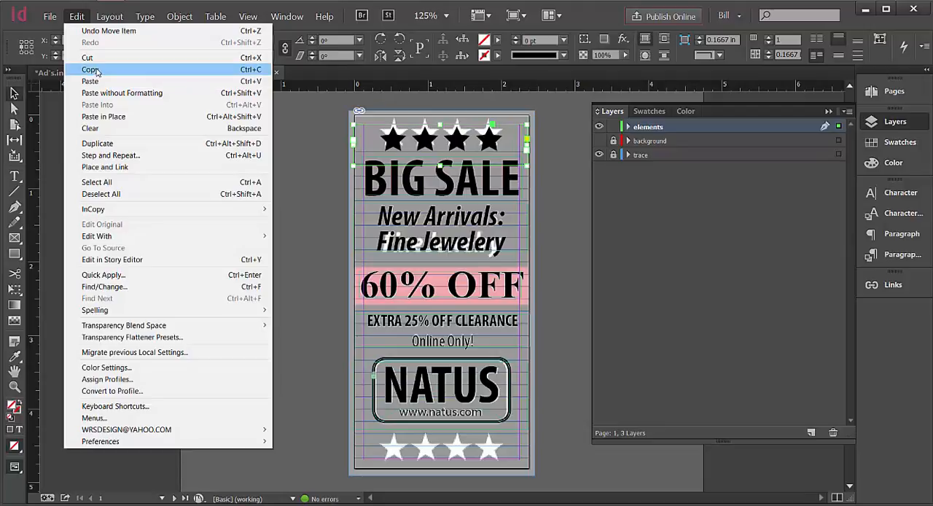
click(91, 69)
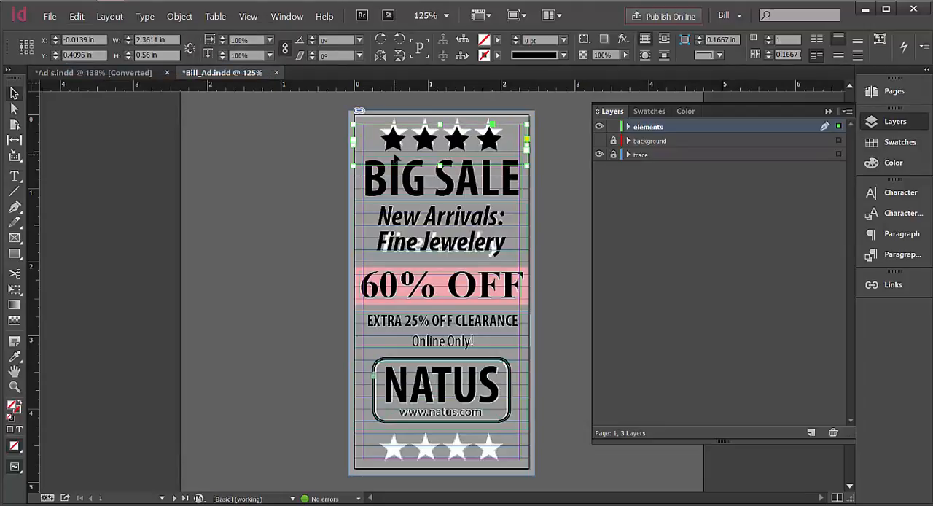
click(77, 16)
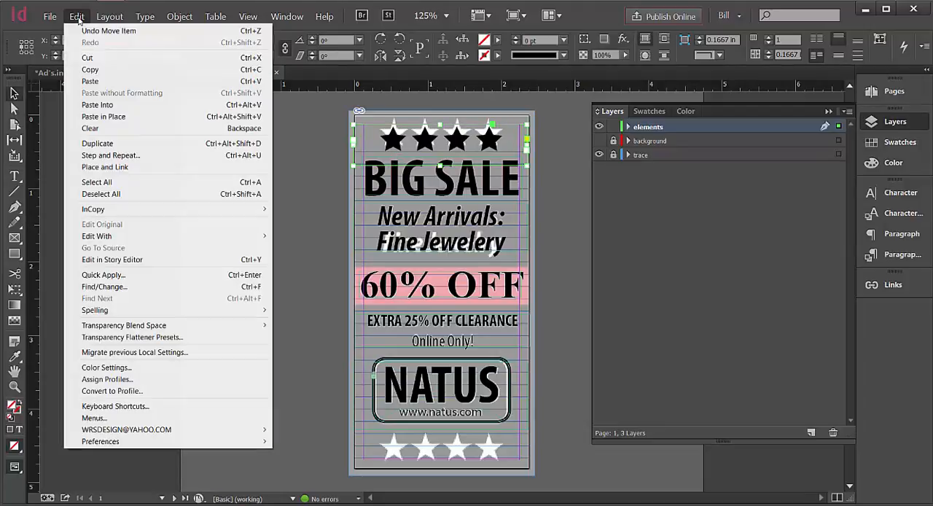
click(100, 116)
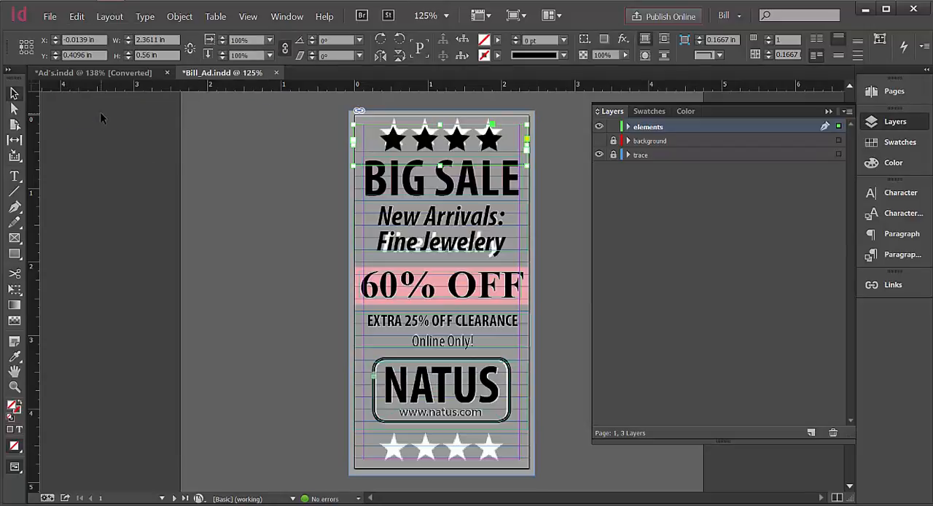
Nudge the duplicated star frame straight down to Y 4.604 in so it covers the traced stars below the NATUS box.
key(shift+Down)
key(shift+Down)
key(shift+Down)
key(shift+Down)
key(shift+Down)
key(shift+Down)
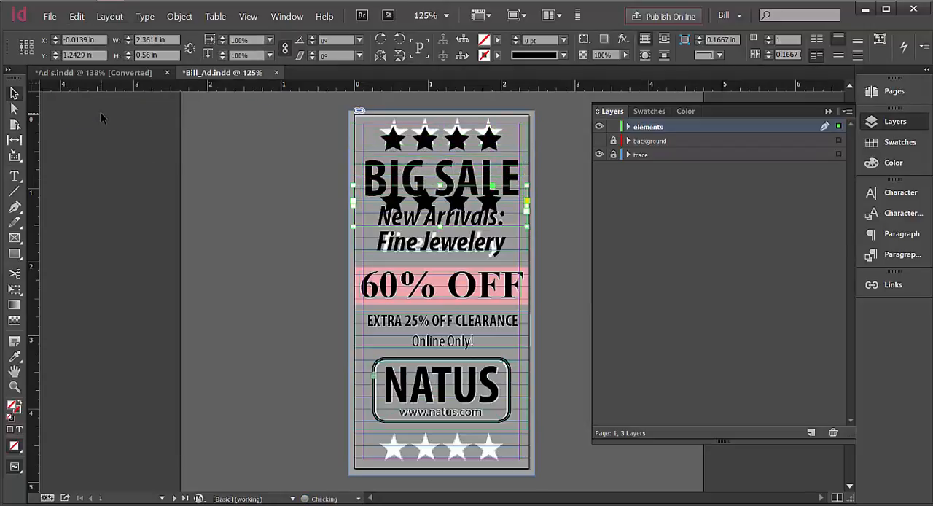
key(shift+Down)
key(shift+Down)
key(shift+Down)
key(shift+Down)
key(shift+Down)
key(shift+Down)
key(shift+Down)
key(shift+Down)
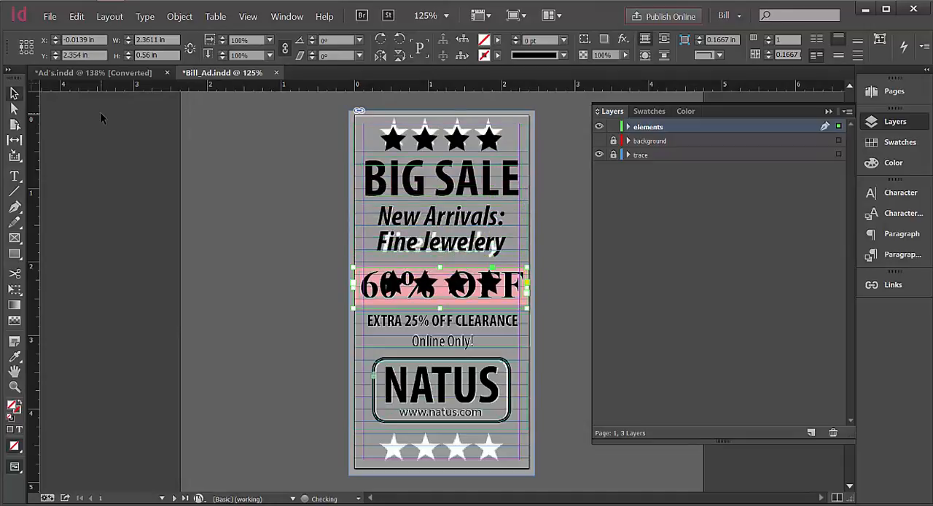
key(shift+Down)
key(shift+Down)
key(shift+Down)
key(shift+Down)
key(shift+Down)
key(shift+Down)
key(shift+Down)
key(shift+Down)
key(shift+Down)
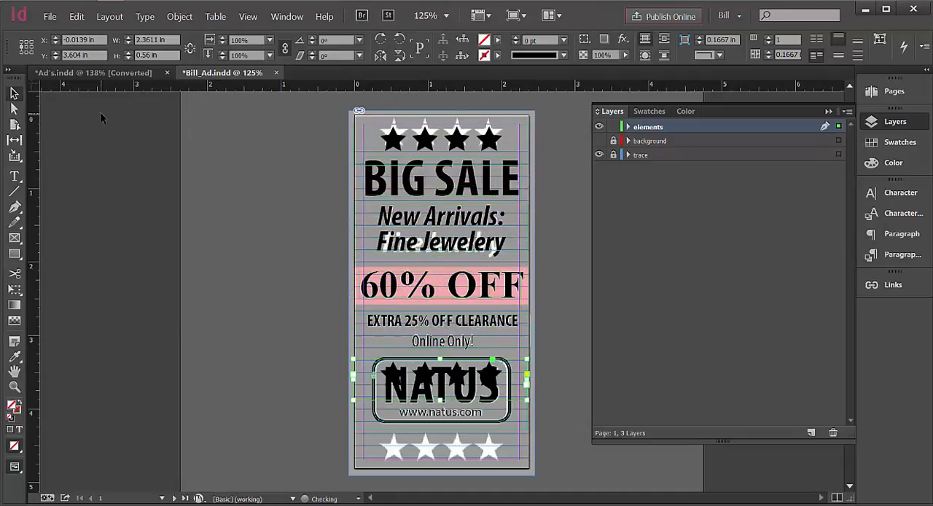
key(shift+Down)
key(shift+Down)
key(shift+Down)
key(shift+Down)
key(shift+Down)
key(shift+Down)
key(Down)
key(Down)
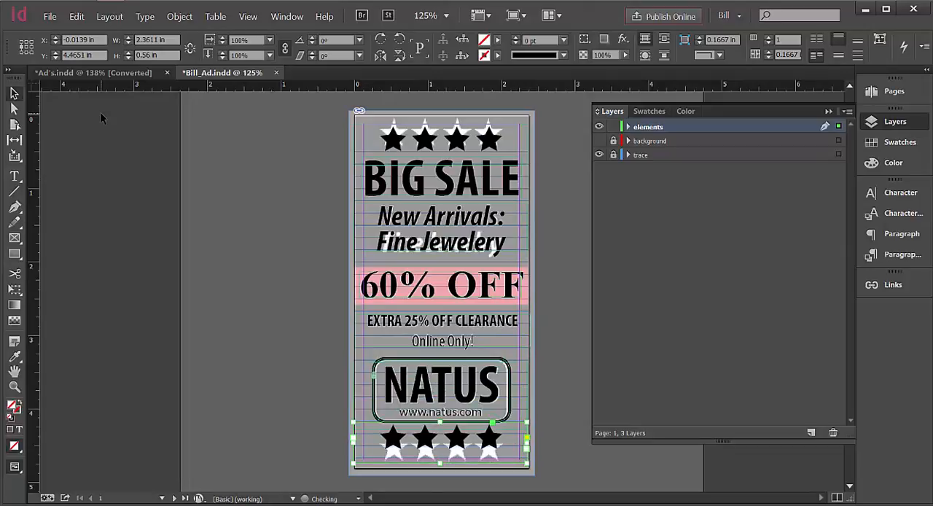
key(Down)
key(Down)
key(Down)
key(Down)
key(Down)
key(Down)
key(Down)
key(Down)
key(Down)
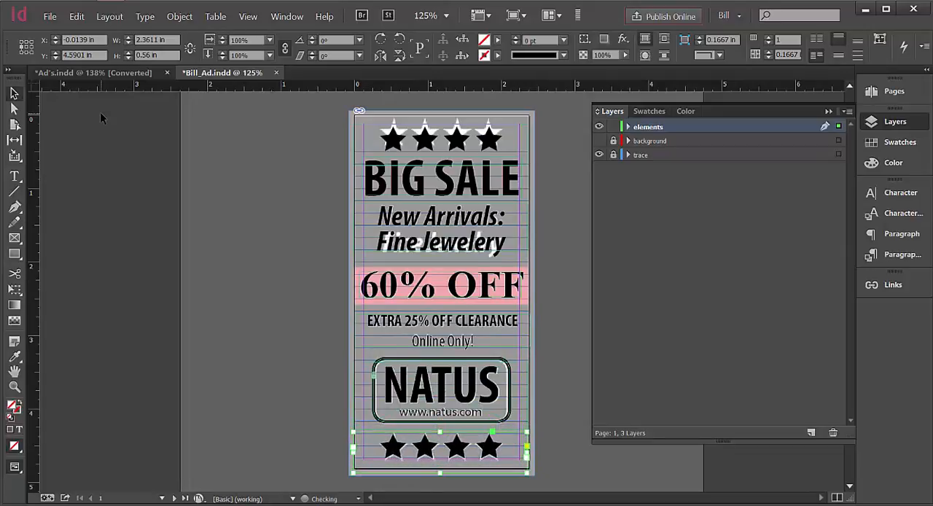
key(Down)
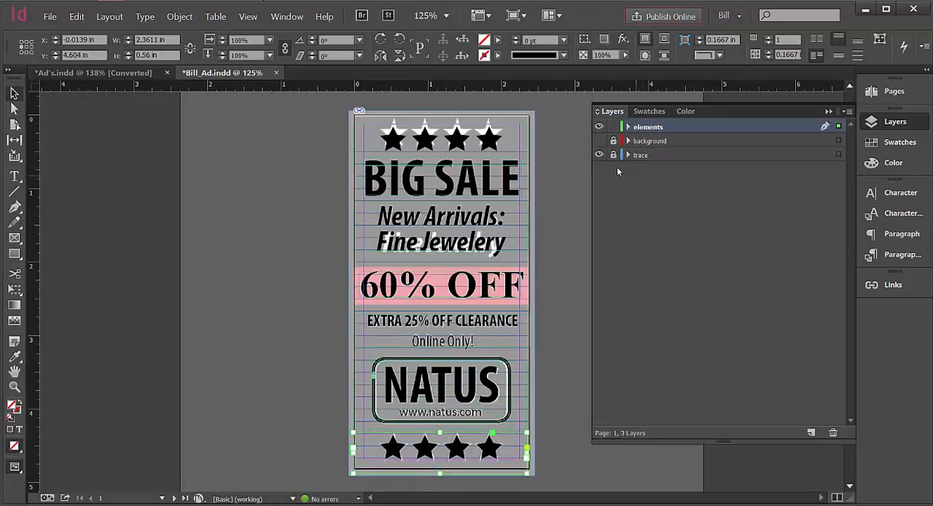
Hide the trace layer and set the text fill of the four stars above BIG SALE to [Paper].
click(599, 155)
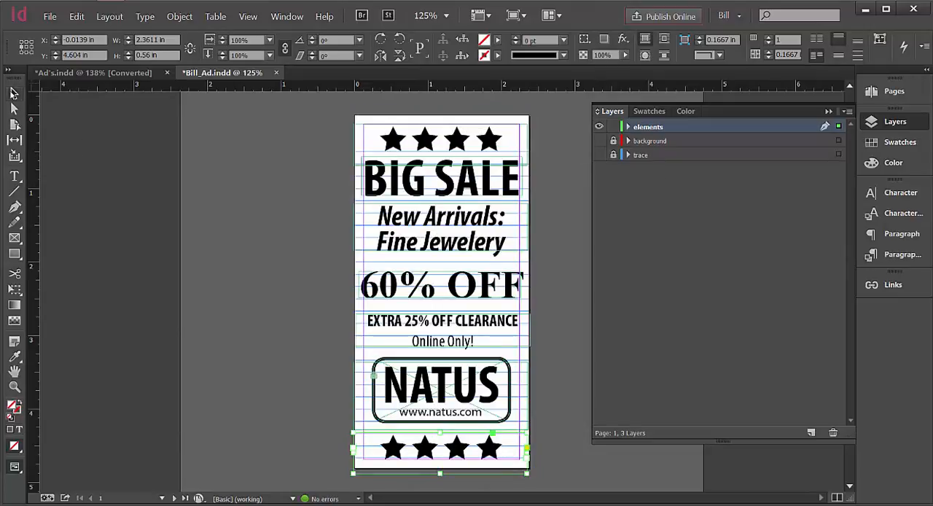
click(98, 143)
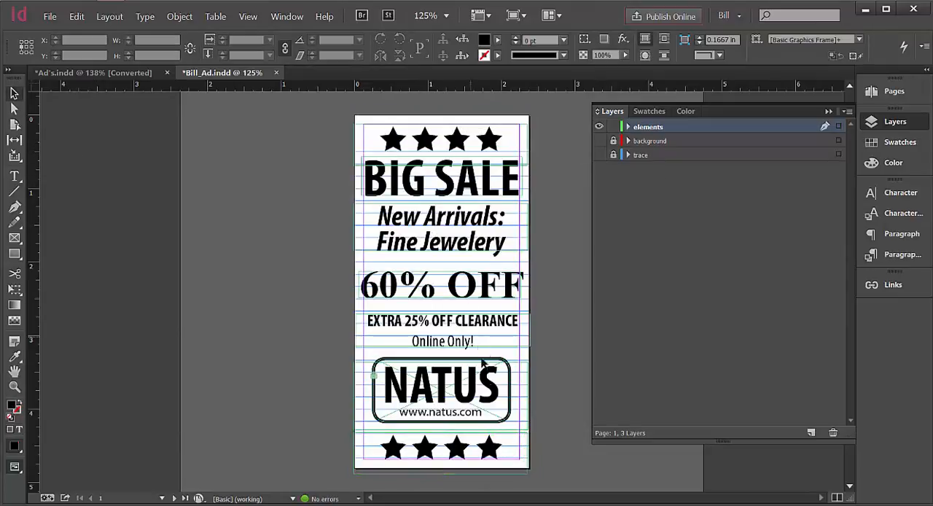
double_click(501, 146)
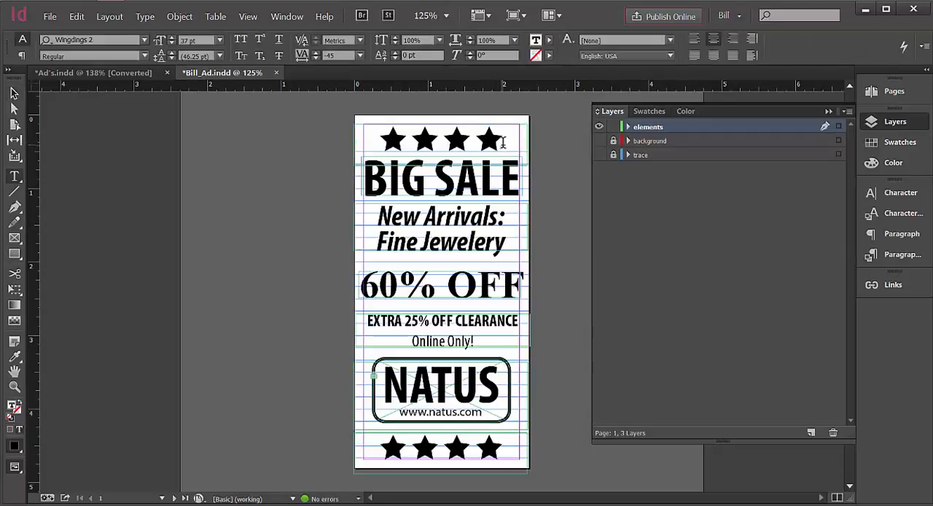
drag(417, 136, 378, 135)
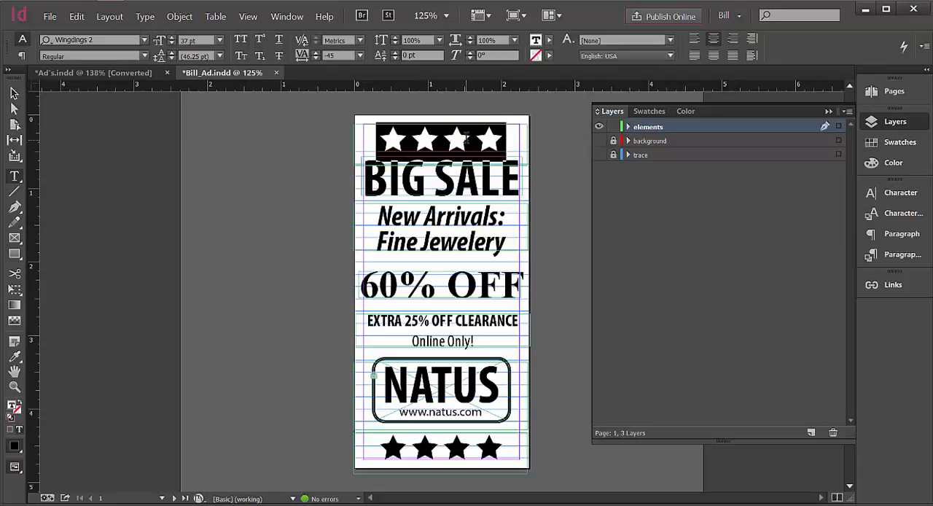
click(146, 16)
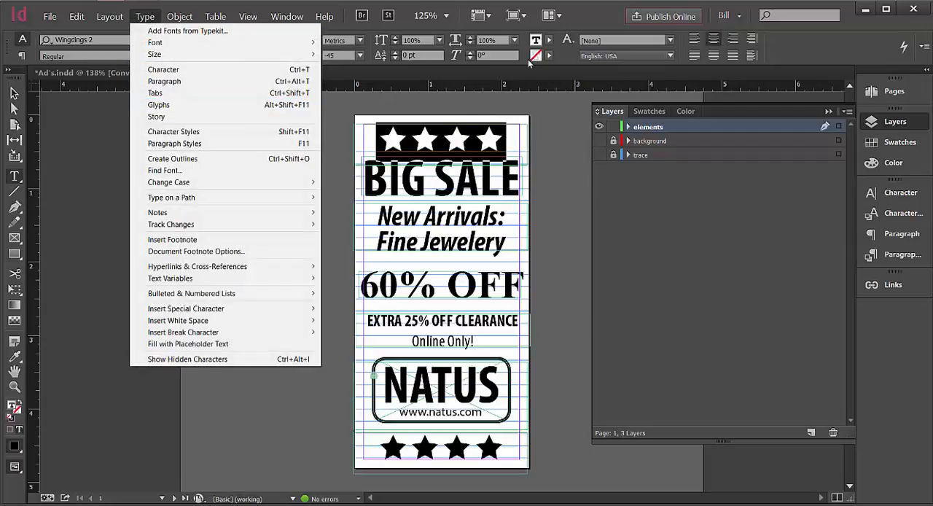
click(551, 40)
click(551, 40)
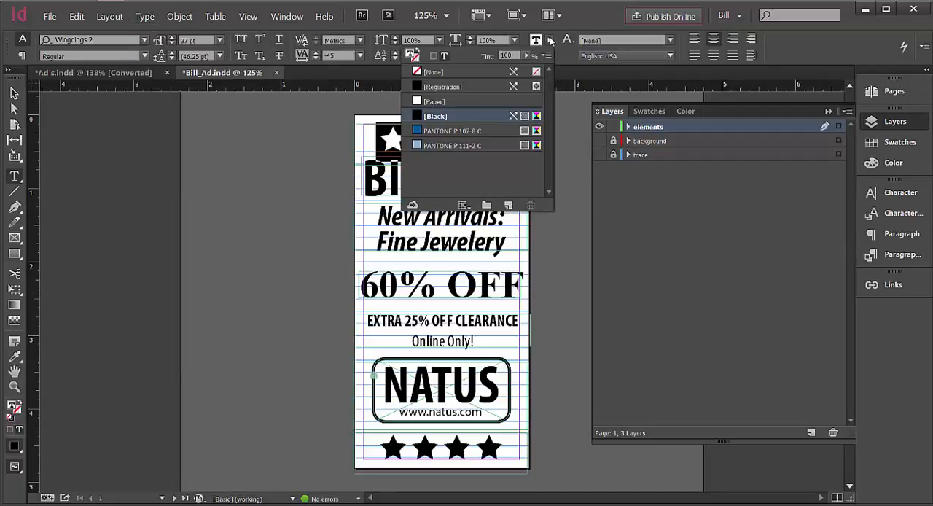
click(419, 101)
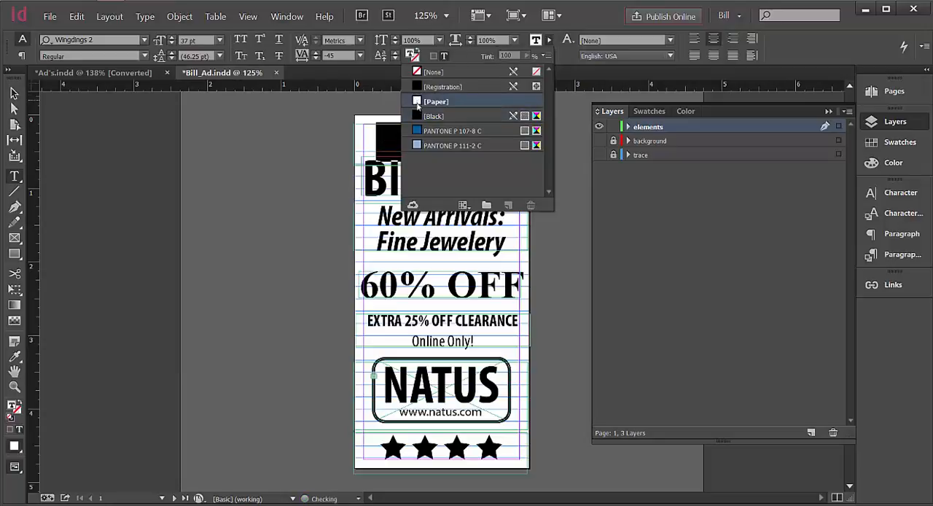
Set the text fill of the BIG SALE heading to [Paper].
click(13, 93)
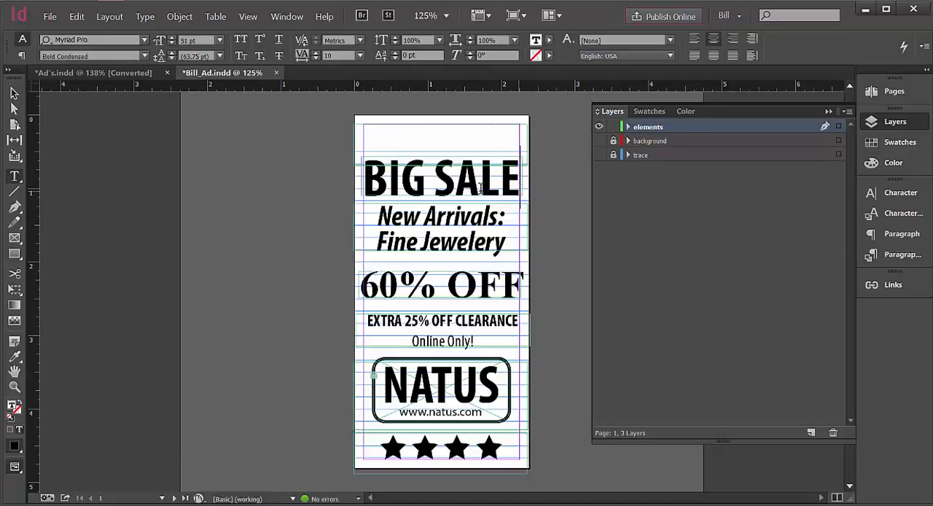
drag(519, 188, 365, 187)
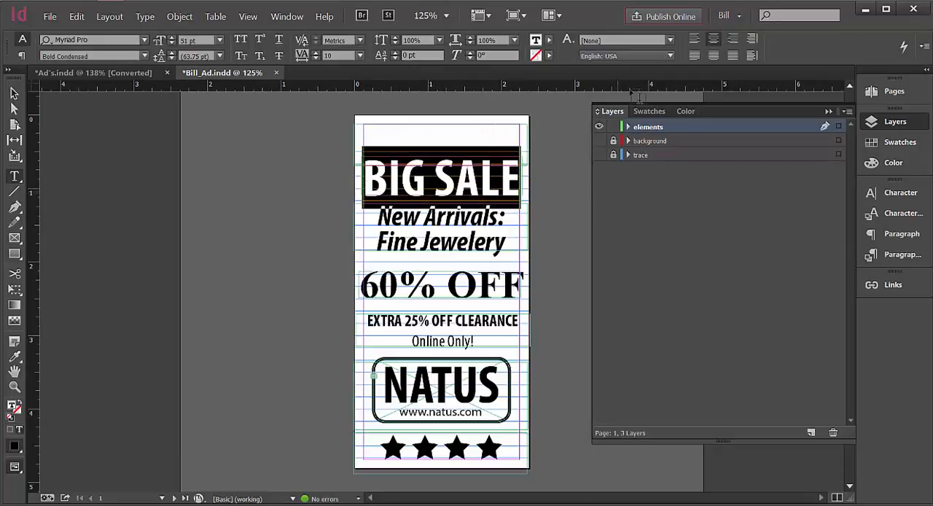
click(550, 44)
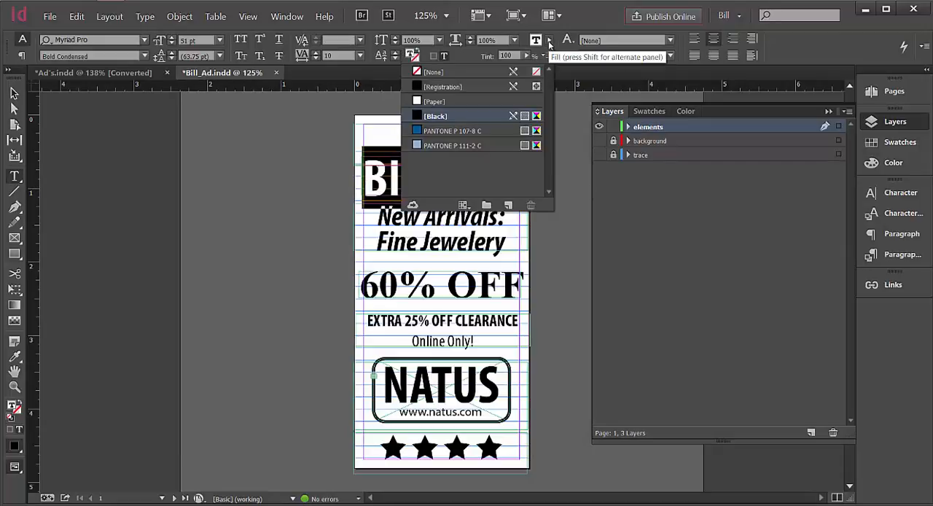
click(414, 101)
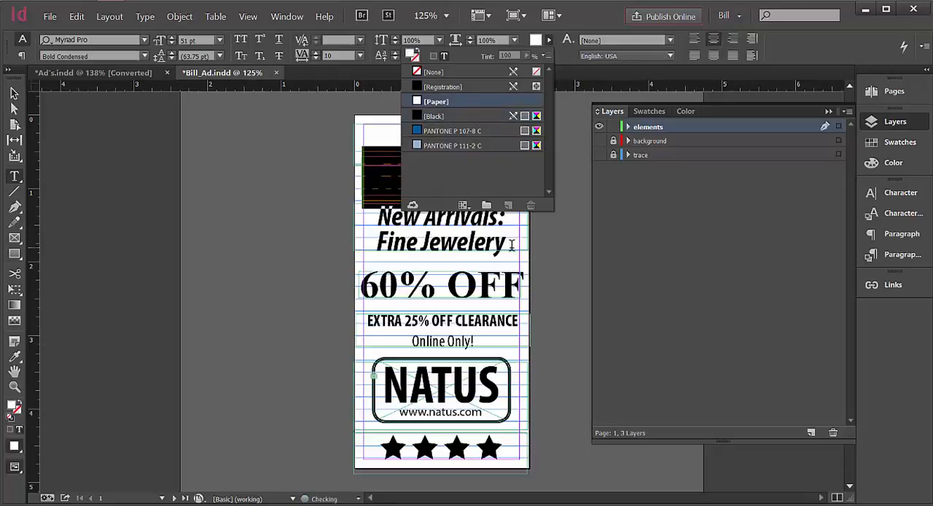
Set the text fill of the "New Arrivals: Fine Jewelery" lines and the "60% OFF" line to [Paper].
drag(512, 246, 380, 215)
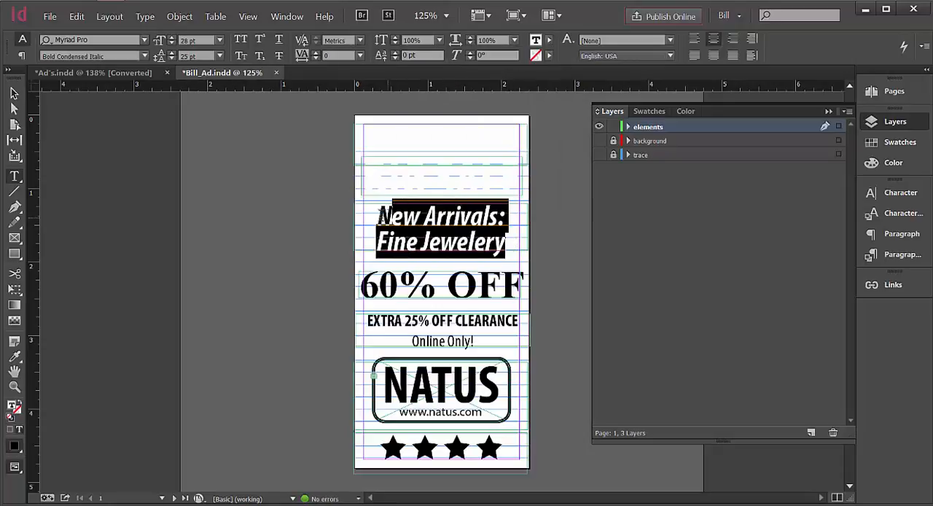
click(551, 45)
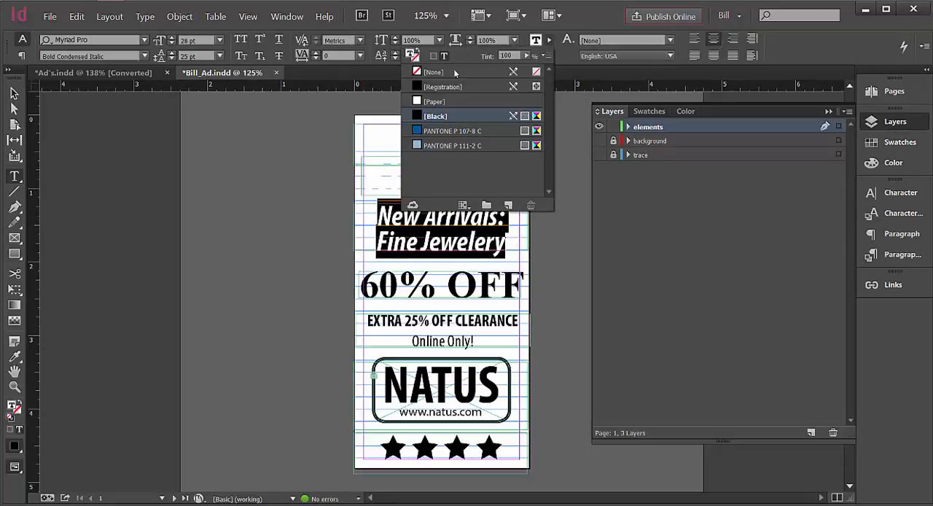
click(435, 102)
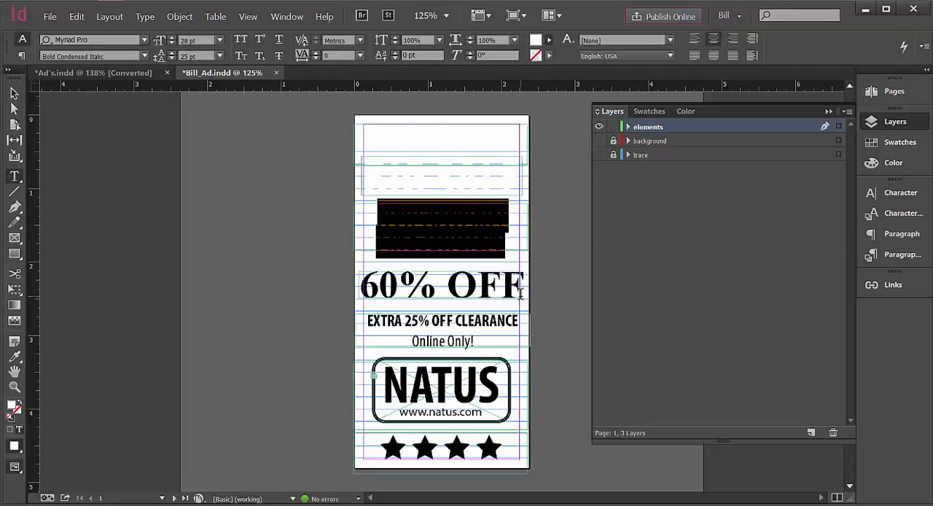
drag(521, 291, 360, 287)
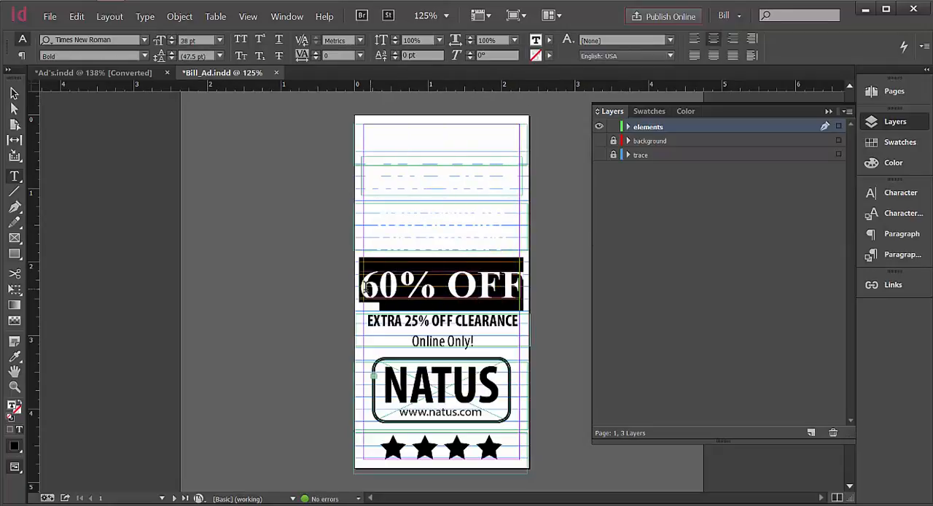
click(550, 41)
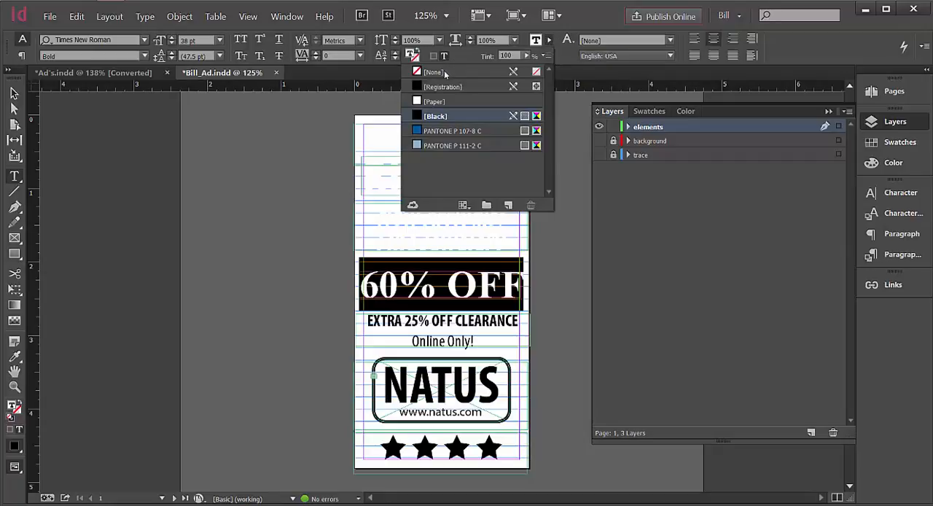
click(437, 101)
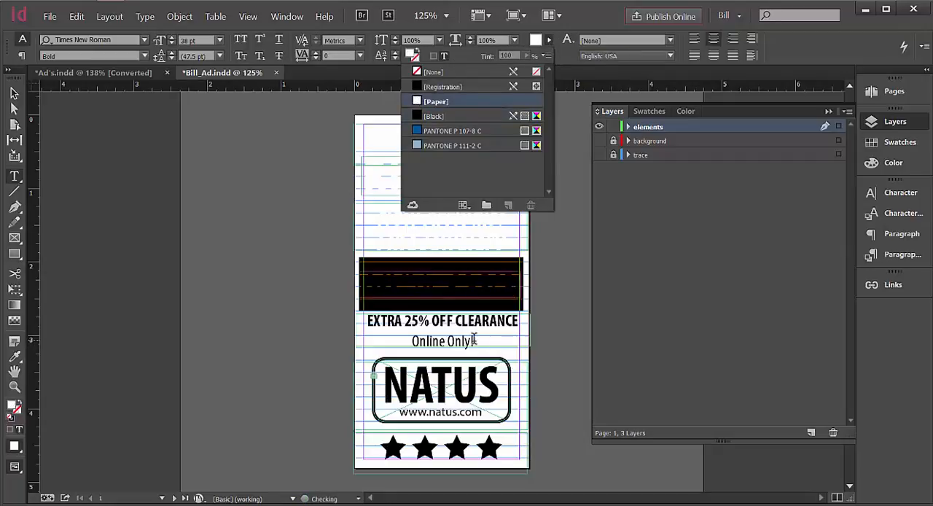
Set the text fill of the "EXTRA 25% OFF CLEARANCE" and "Online Only!" lines to [Paper].
click(474, 339)
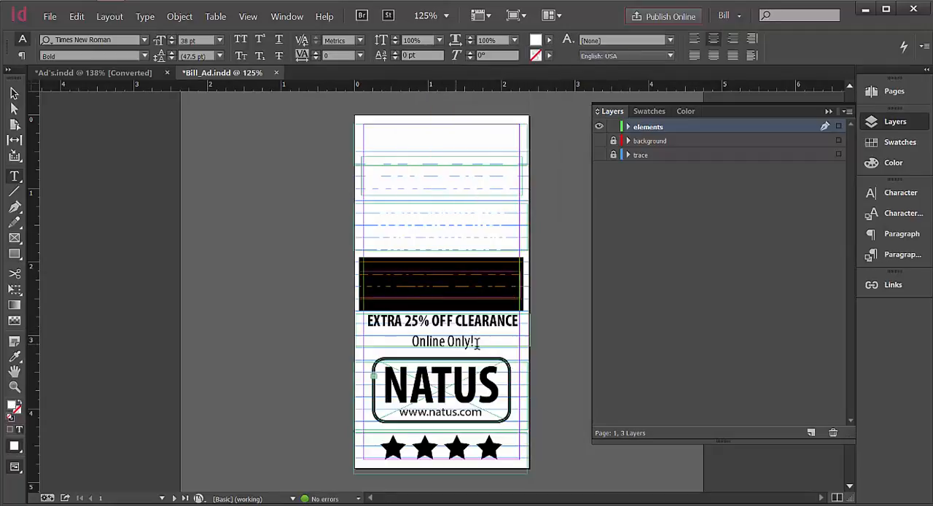
drag(476, 342, 368, 326)
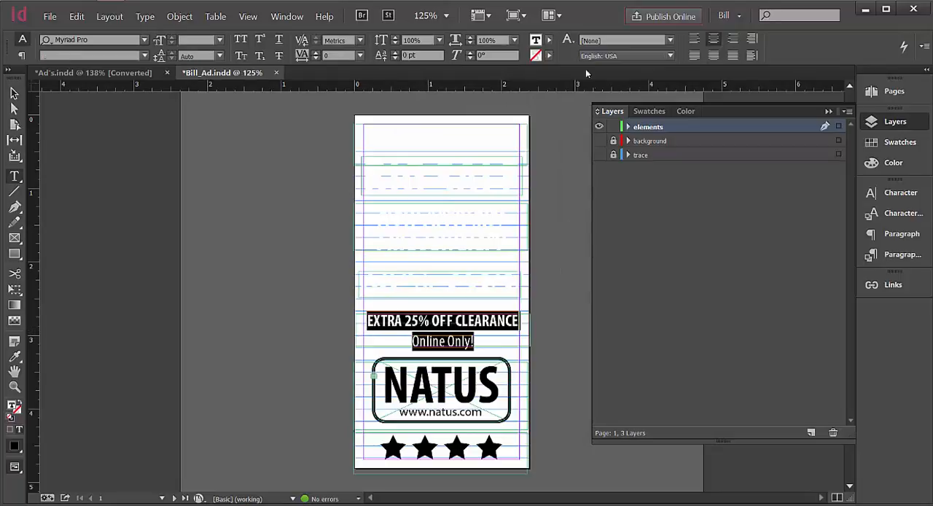
click(550, 42)
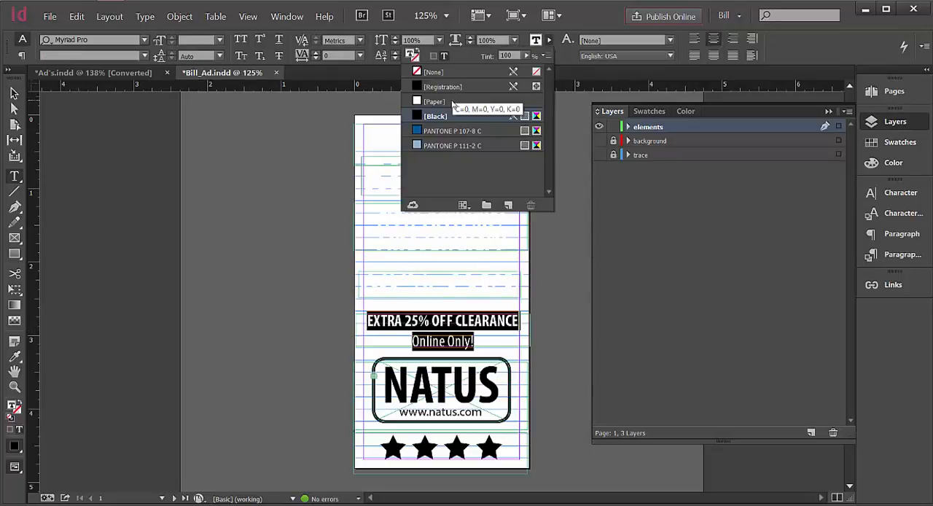
click(437, 102)
click(485, 412)
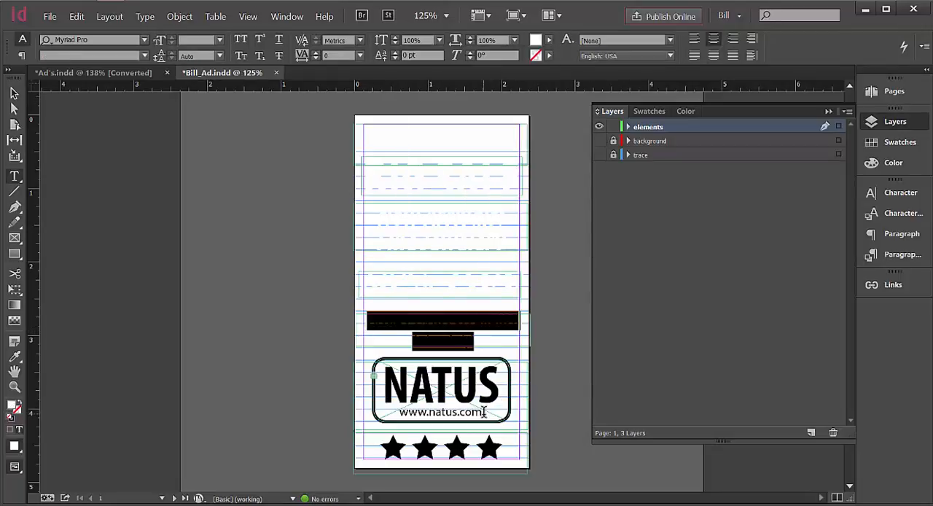
drag(484, 413, 386, 390)
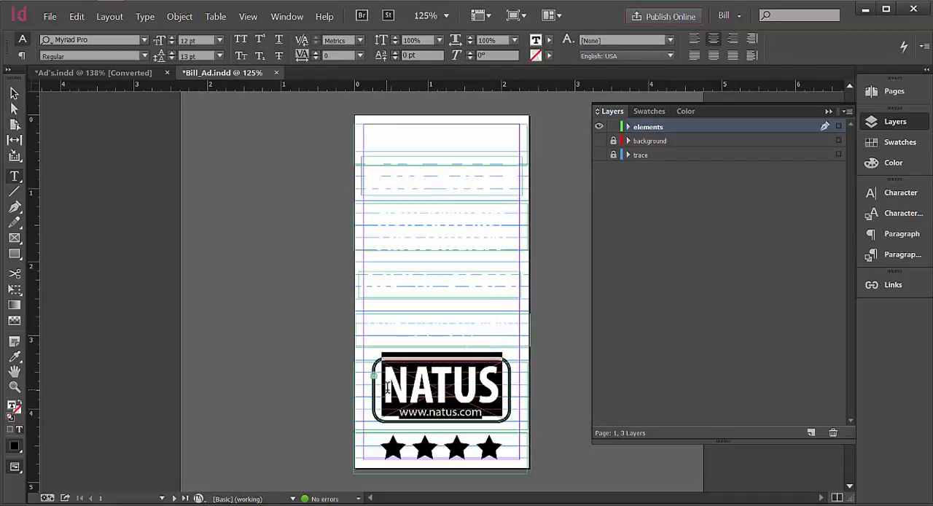
click(551, 40)
click(457, 106)
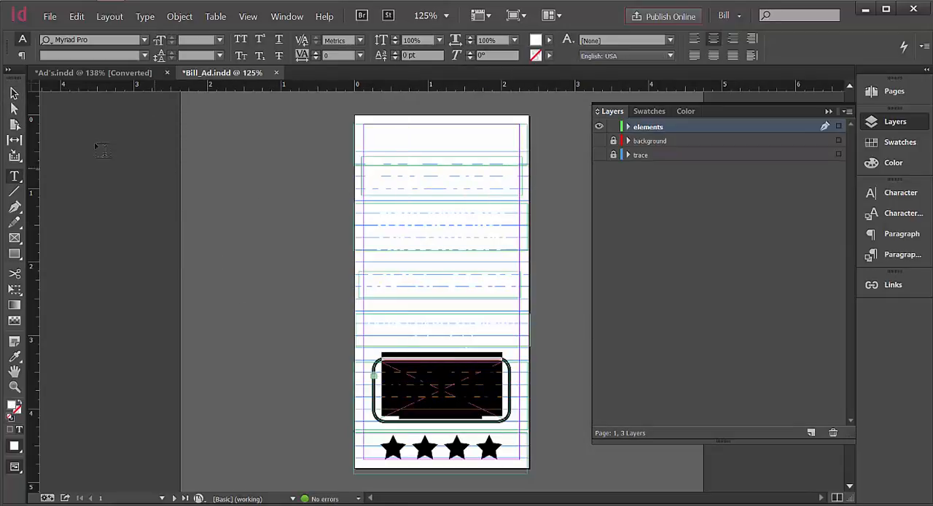
Hide the NATUS text frame and unlock all objects on the spread to free the rounded box.
key(Escape)
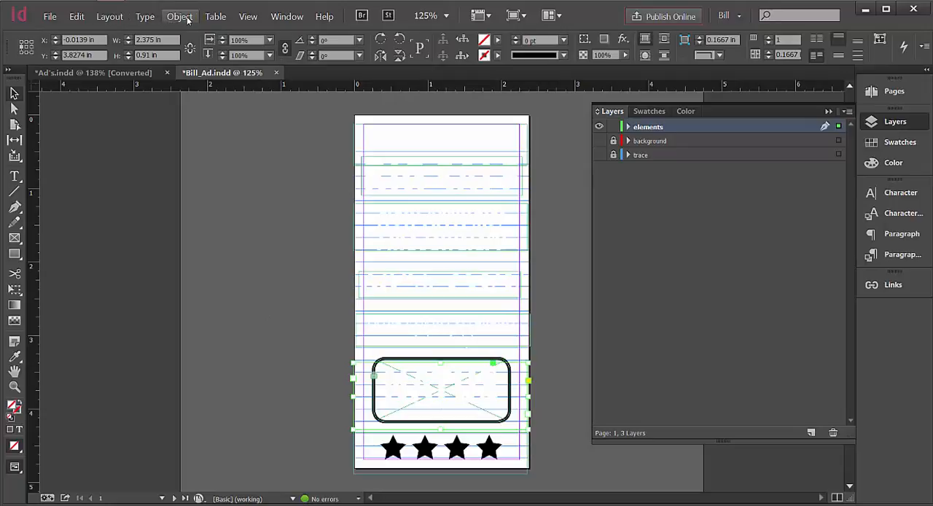
click(180, 16)
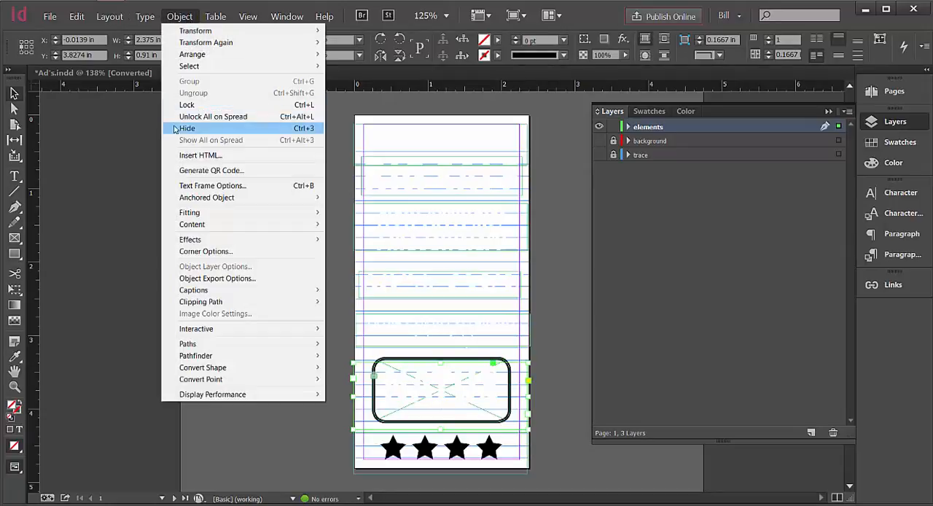
click(281, 130)
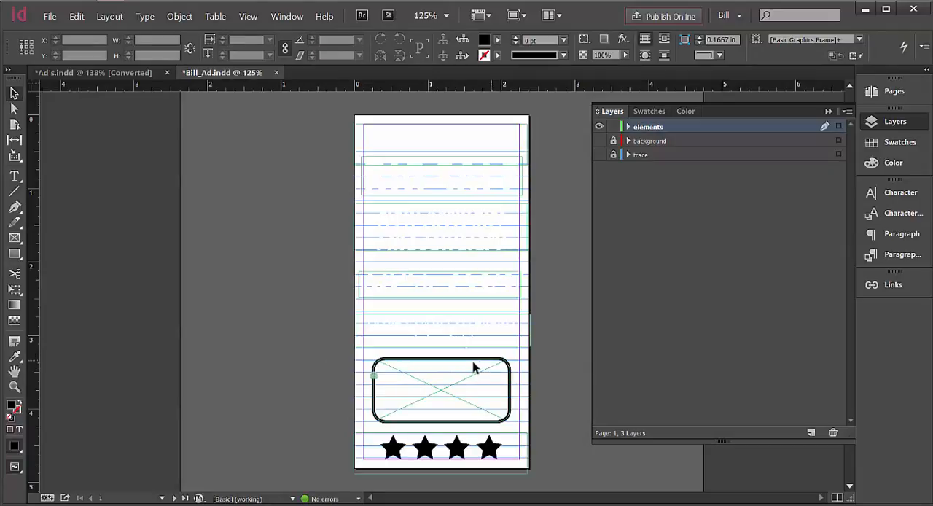
click(181, 16)
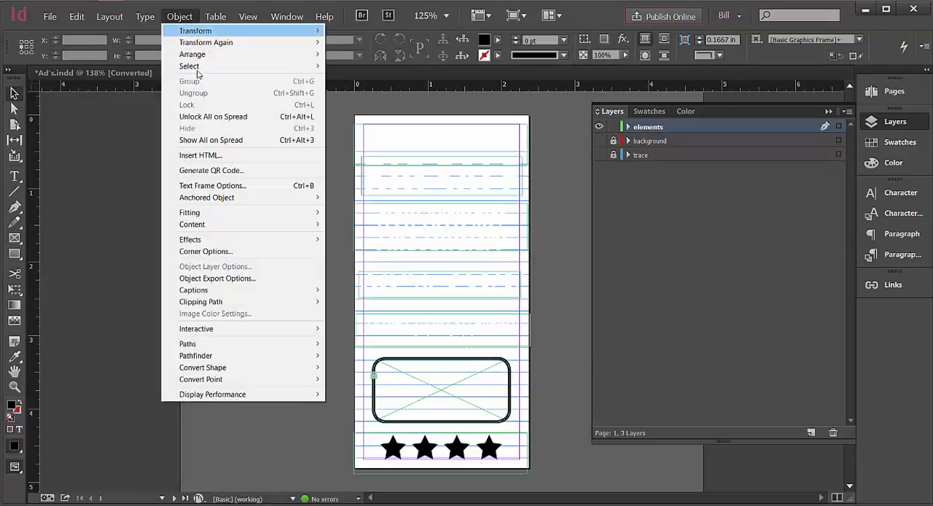
click(213, 117)
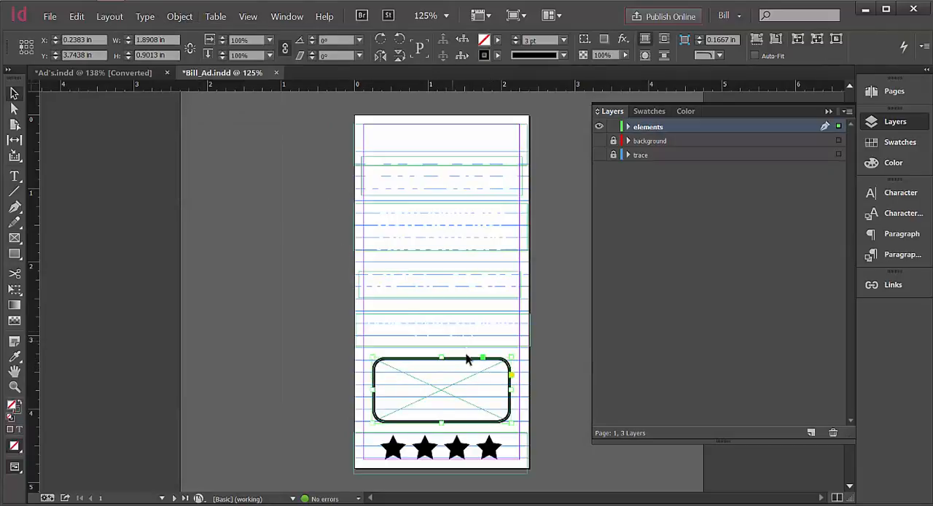
Set the rounded box's stroke colour to white, RGB 255, 255, 255.
double_click(20, 410)
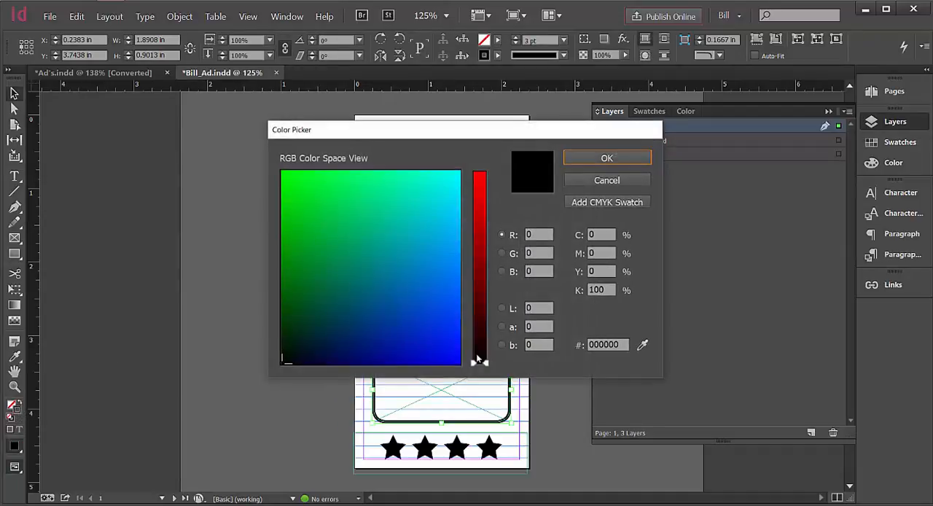
drag(488, 330, 490, 155)
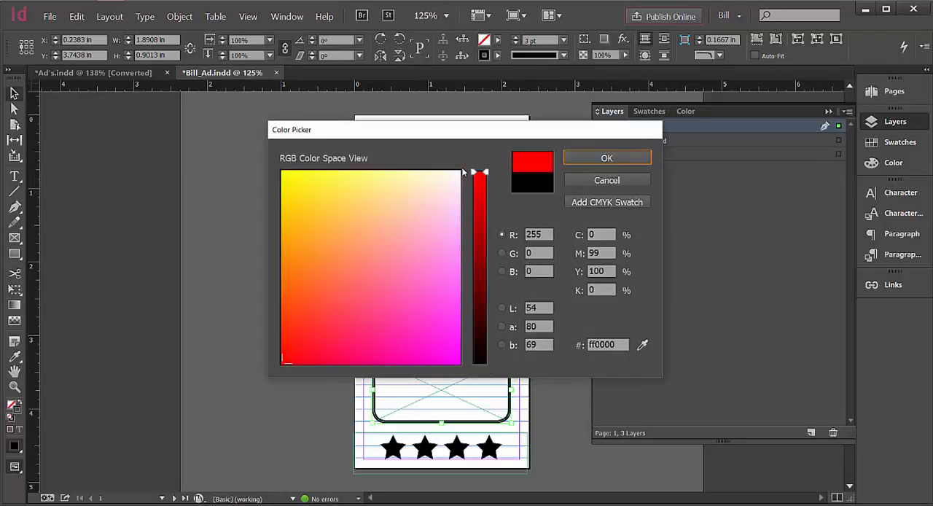
click(461, 172)
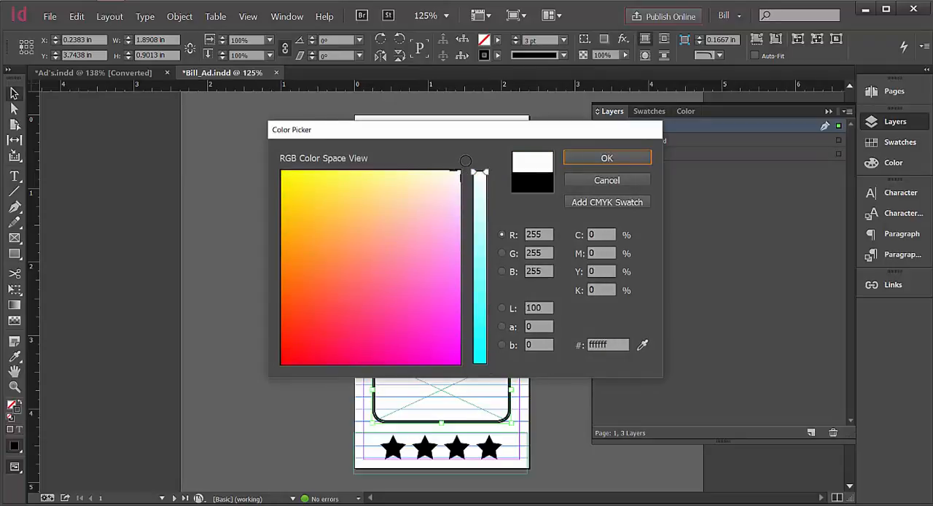
click(606, 158)
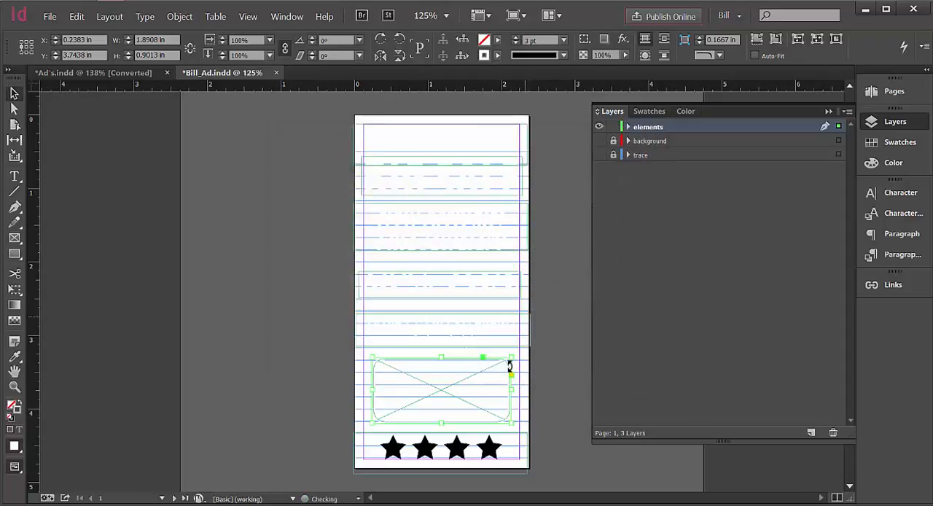
Set the text fill of the four stars at the foot of the page to [Paper].
click(493, 446)
drag(506, 446, 346, 446)
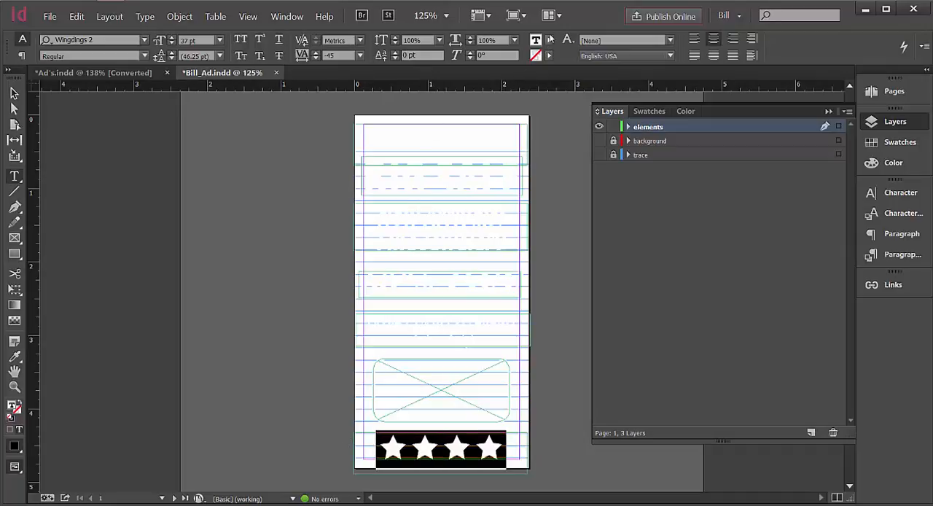
click(549, 44)
click(436, 101)
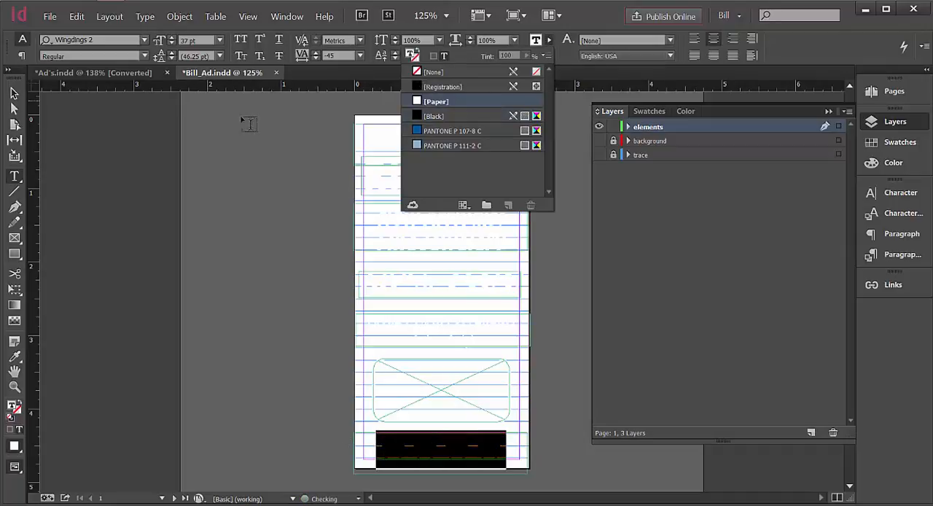
click(15, 94)
click(136, 143)
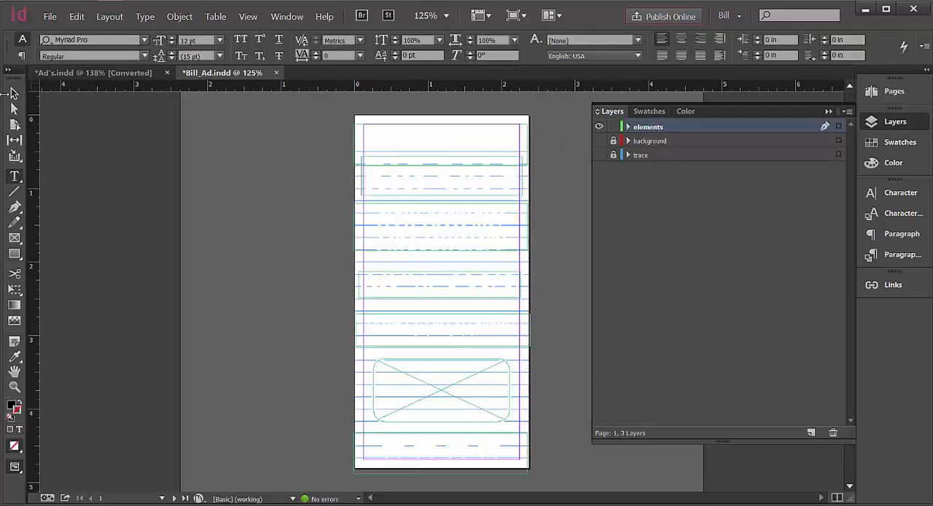
click(15, 94)
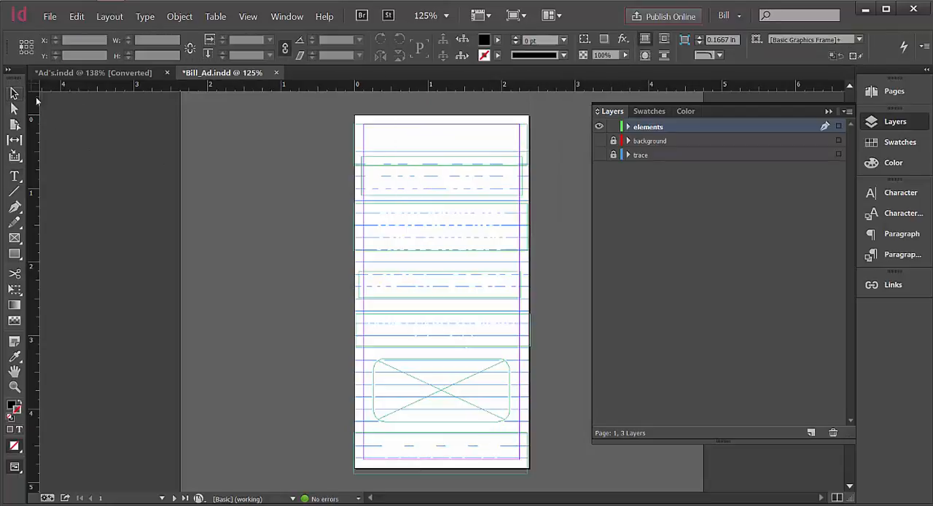
Make the background layer visible and show all hidden objects on the spread.
click(599, 141)
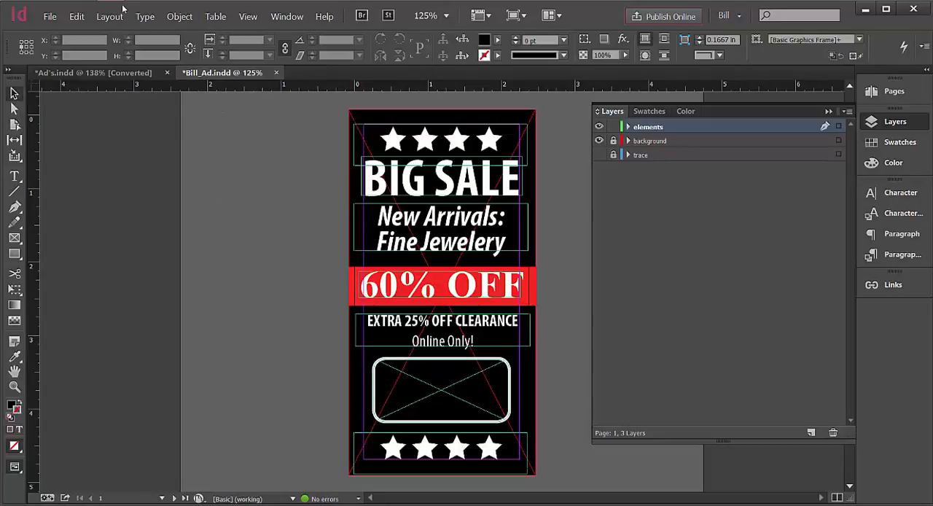
click(180, 16)
click(211, 141)
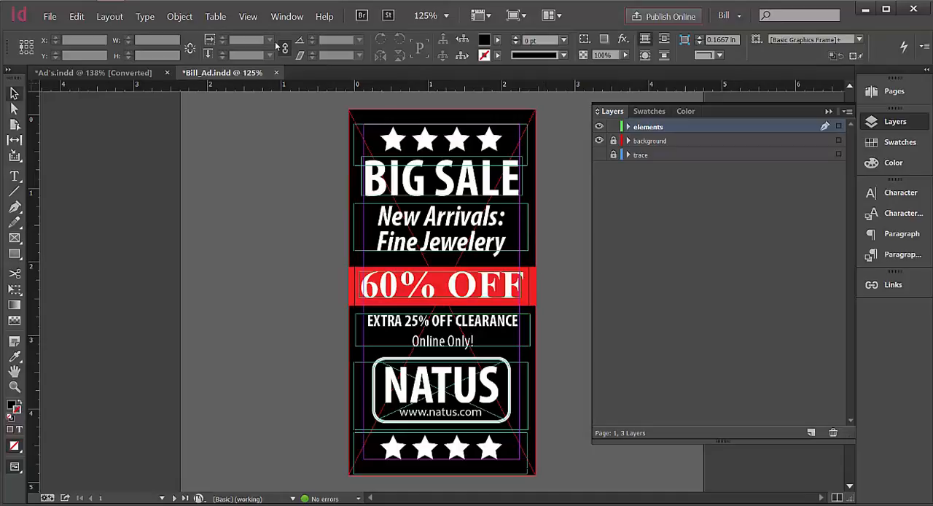
Switch the screen mode to Preview to check page 1 without frames and guides.
click(285, 17)
mouse_move(248, 17)
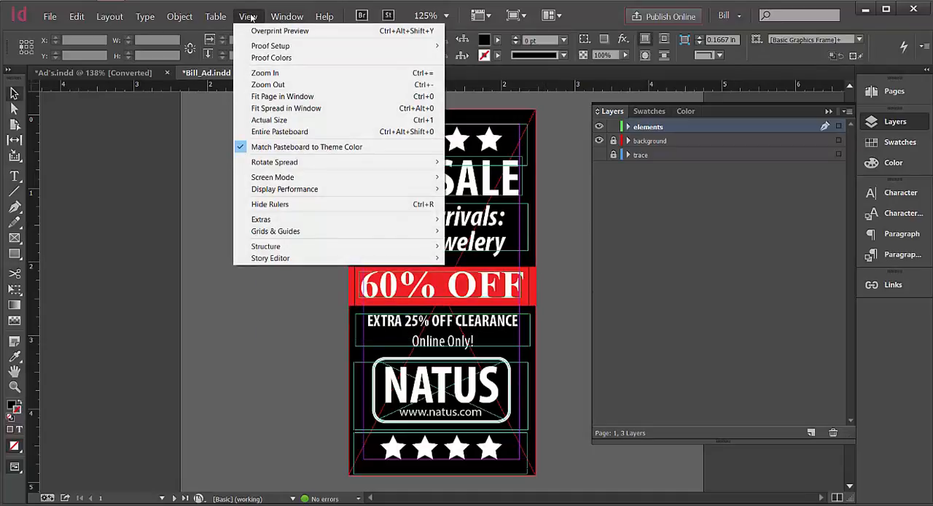
mouse_move(294, 181)
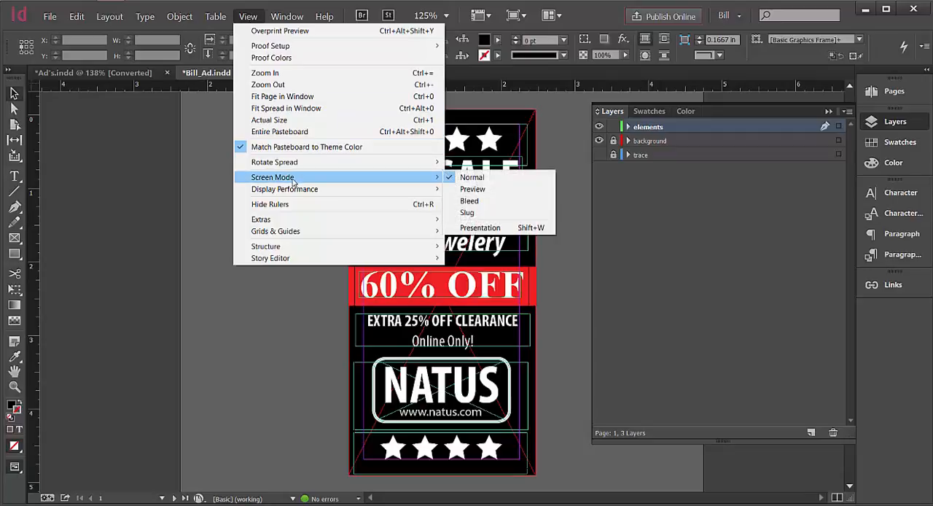
click(512, 190)
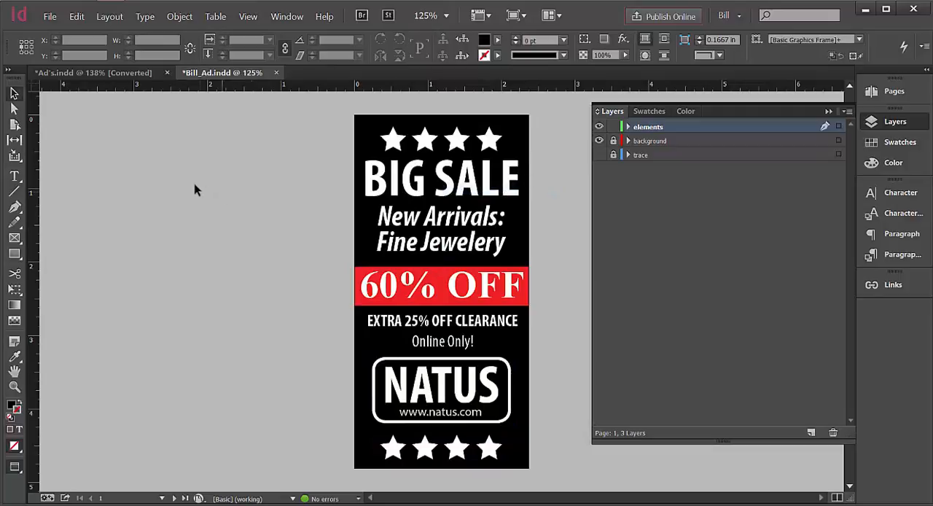